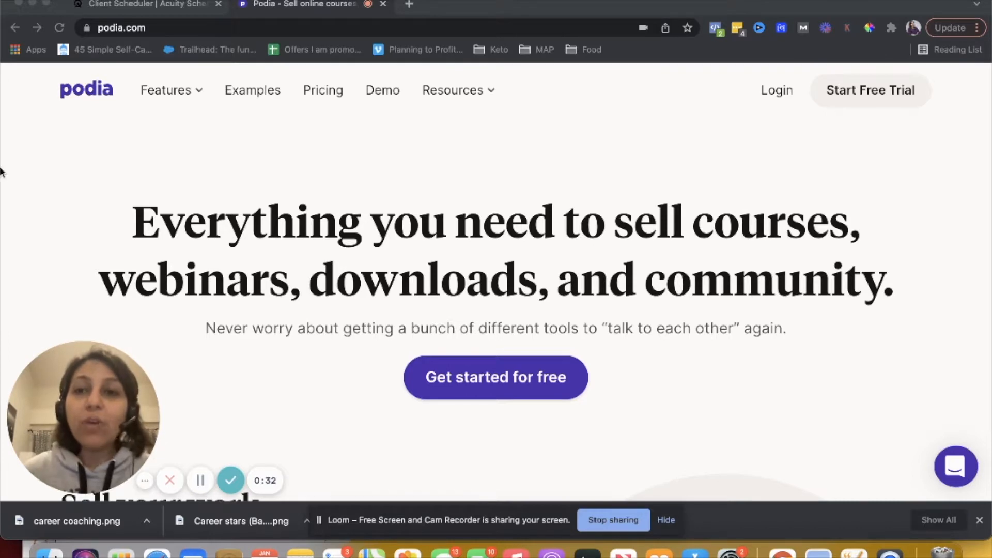
Open the Features overview page and review the Online courses feature descriptions
left_click(169, 94)
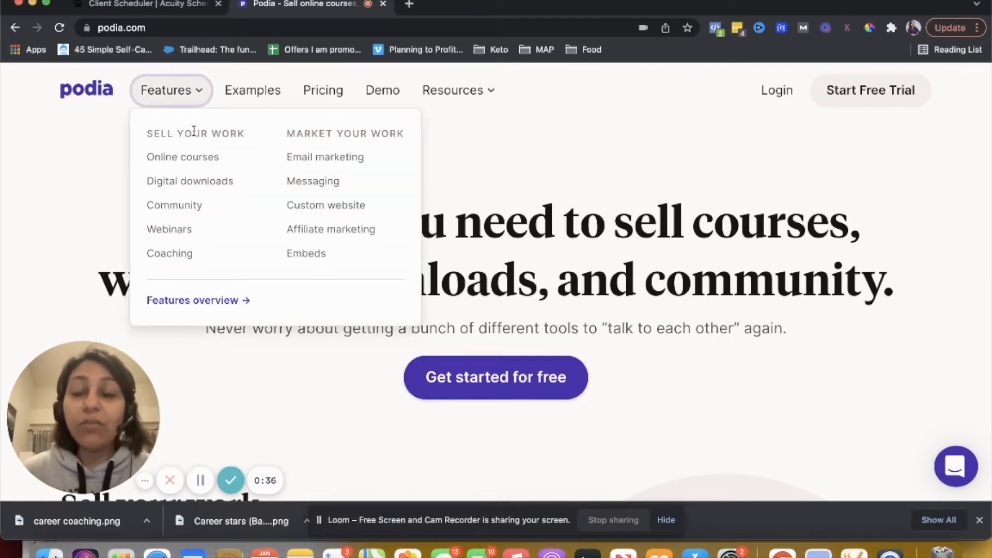
left_click(215, 300)
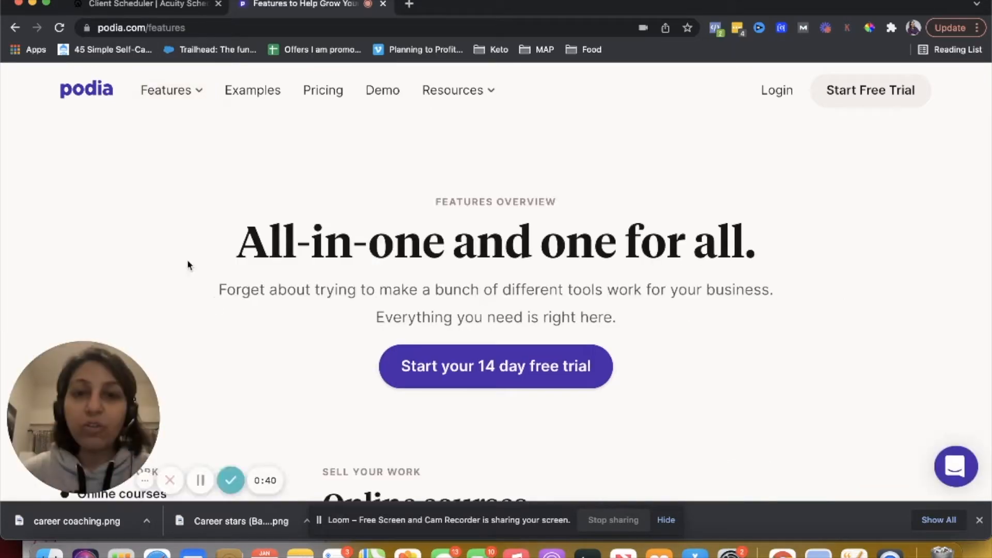
scroll(184, 263, "down", 3)
scroll(184, 262, "down", 4)
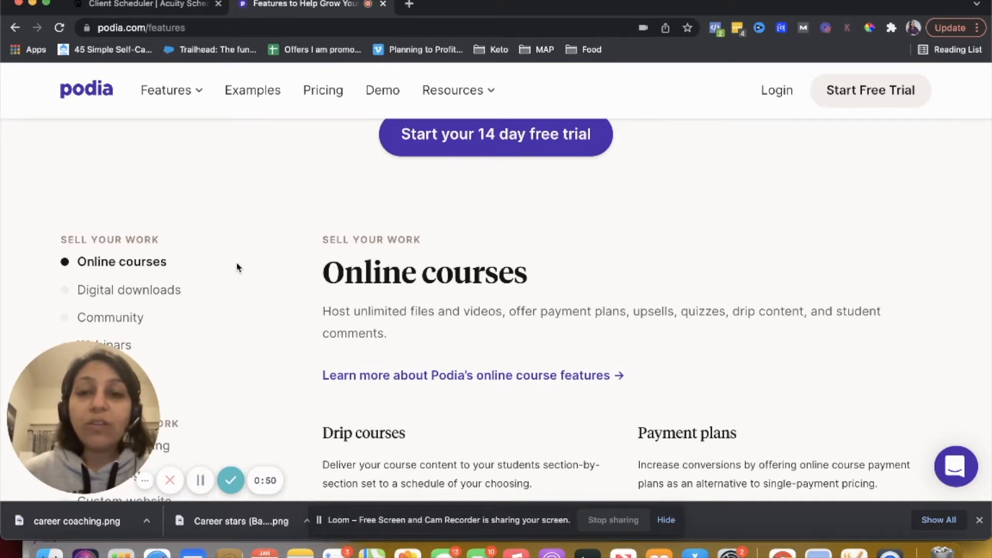
scroll(237, 267, "down", 2)
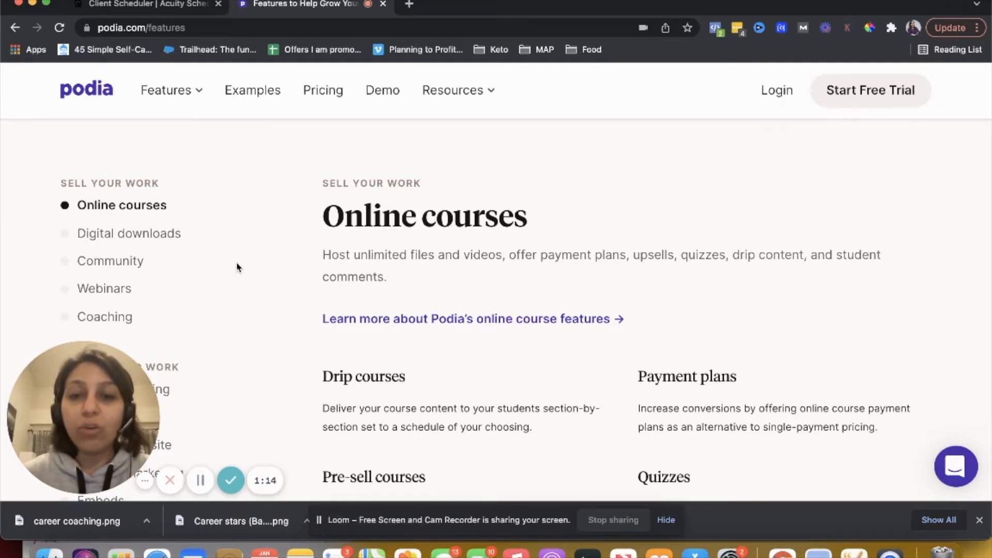
scroll(236, 267, "down", 4)
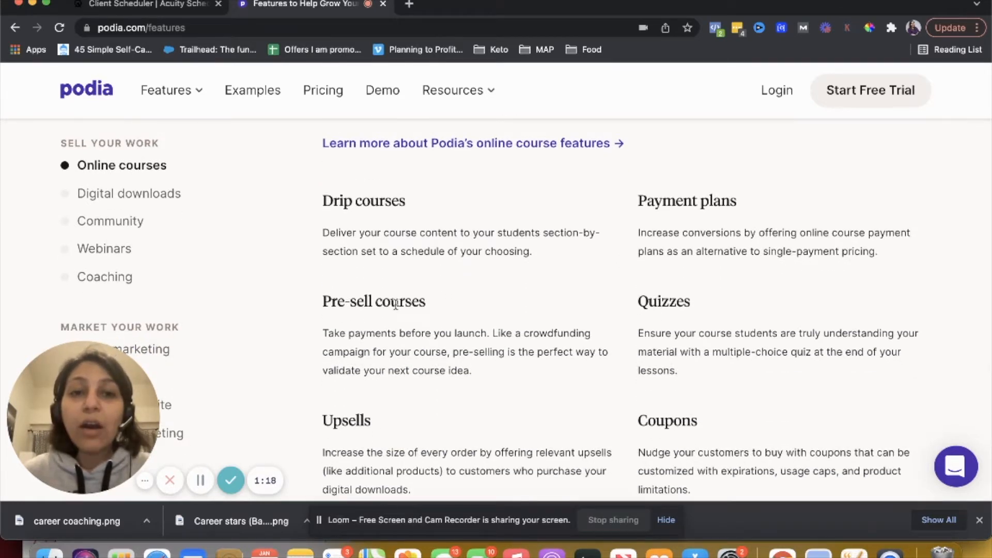
scroll(395, 304, "down", 2)
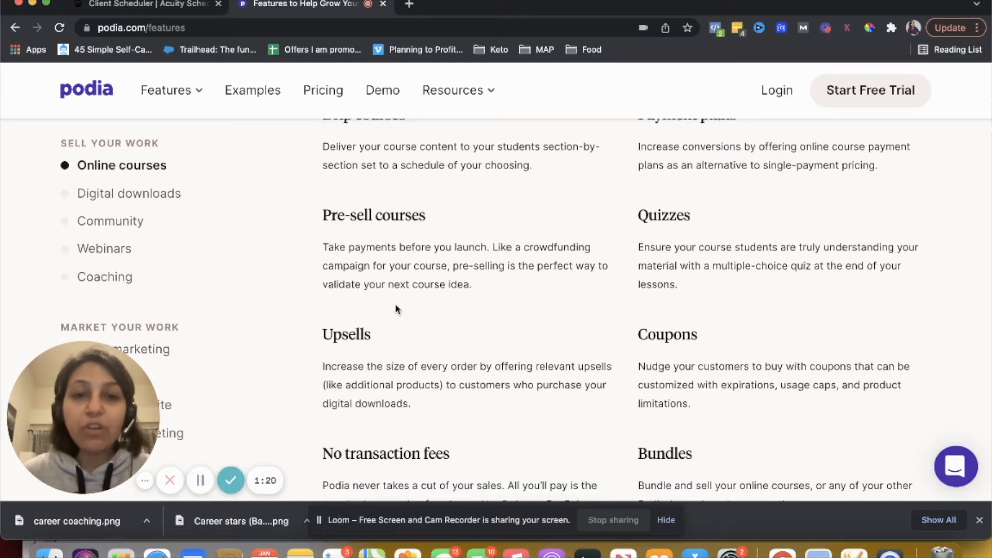
scroll(397, 309, "down", 4)
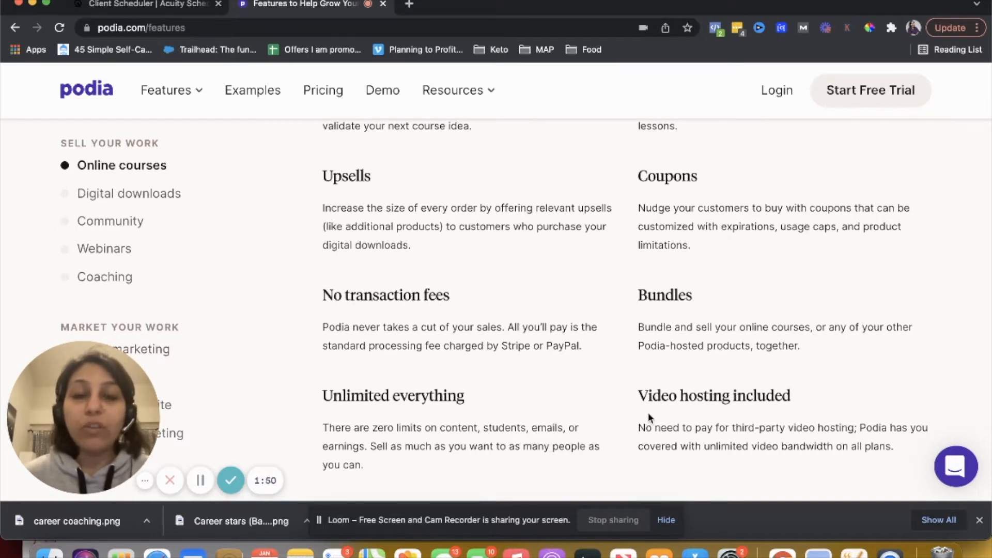
scroll(648, 412, "down", 6)
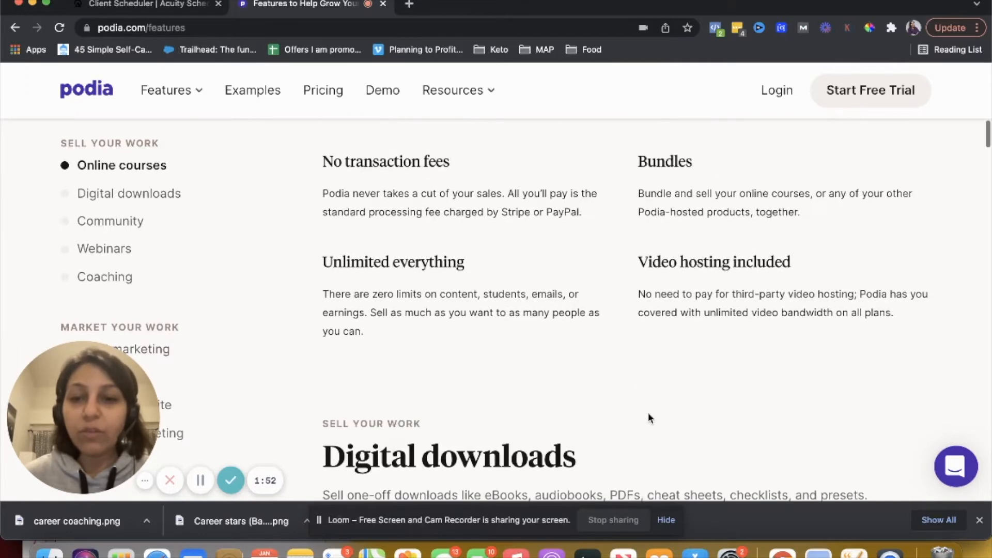
Review the Digital downloads section of the features page
scroll(529, 339, "down", 3)
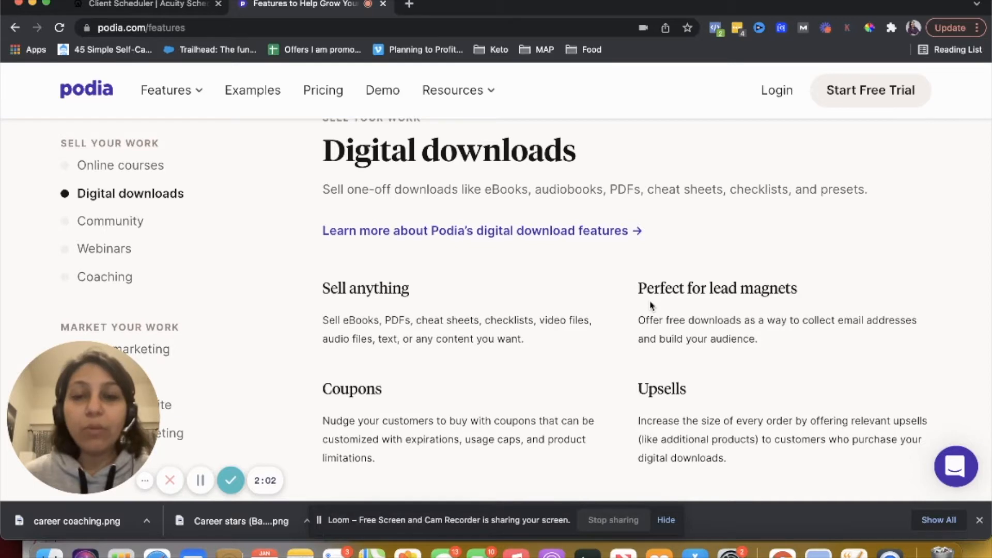
scroll(650, 305, "down", 6)
scroll(649, 301, "up", 1)
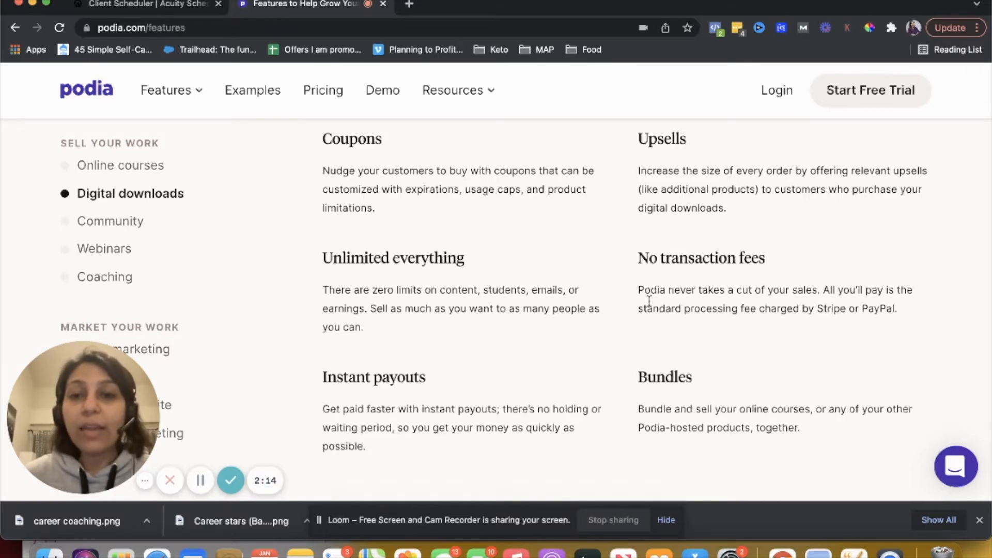
scroll(648, 300, "up", 5)
Review the Community features and highlight the customer information description
scroll(649, 300, "down", 10)
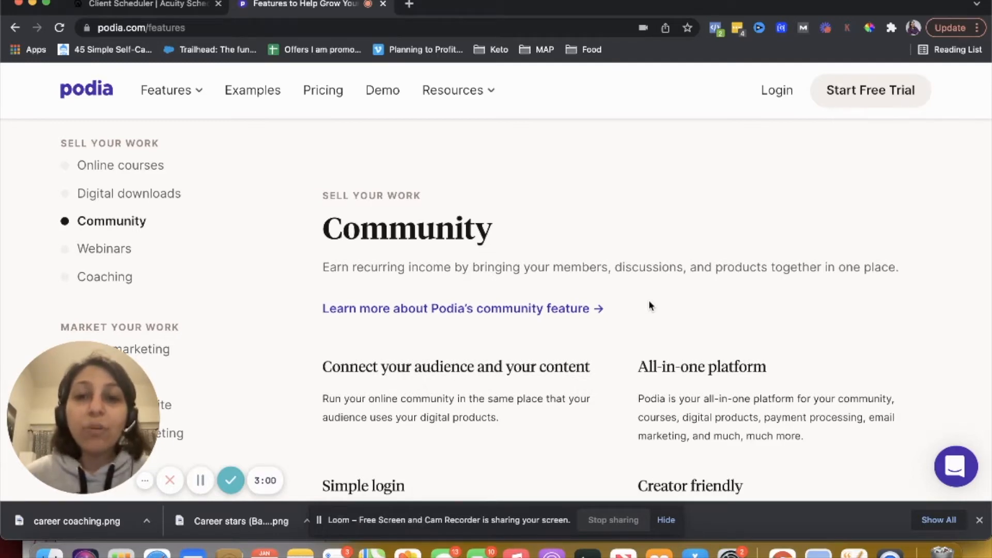
scroll(650, 305, "down", 3)
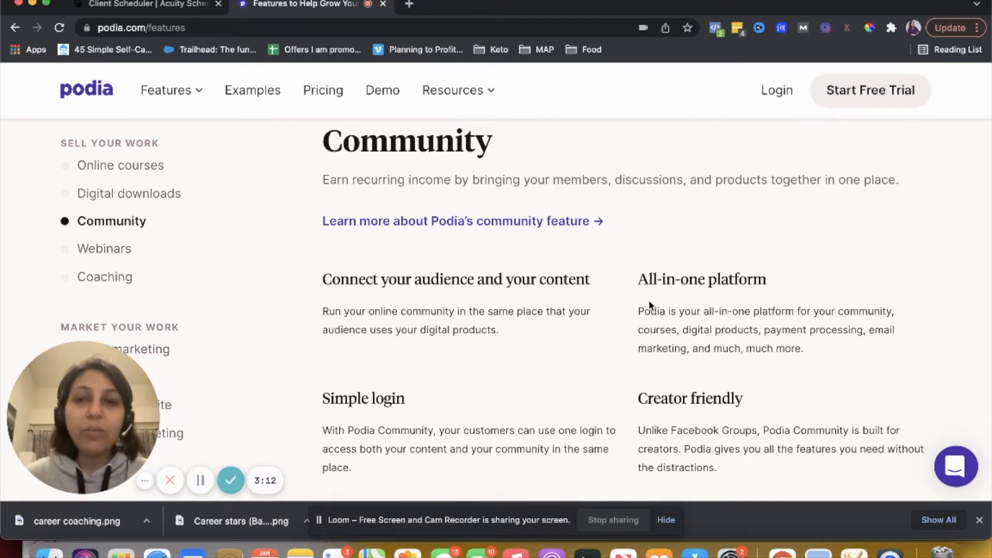
scroll(650, 304, "down", 3)
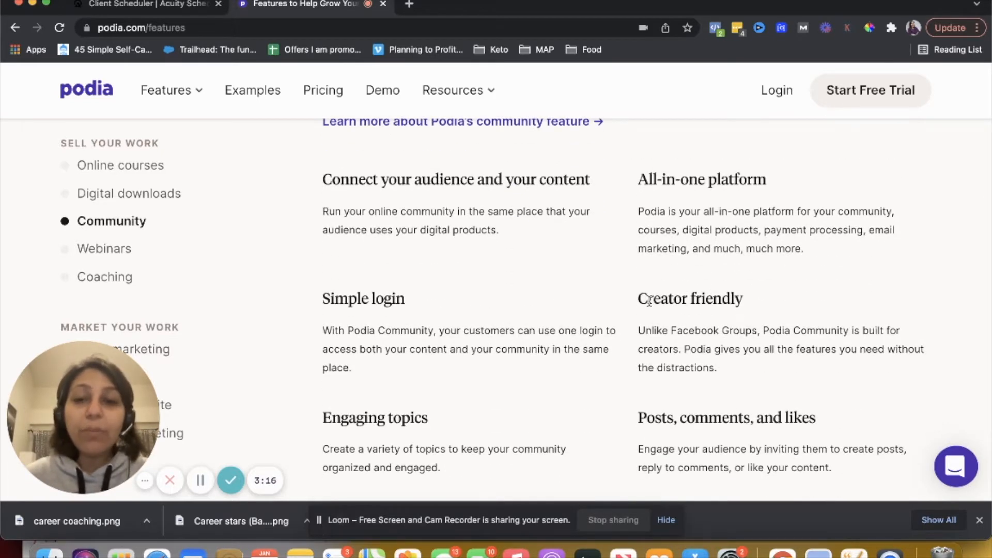
scroll(649, 301, "down", 2)
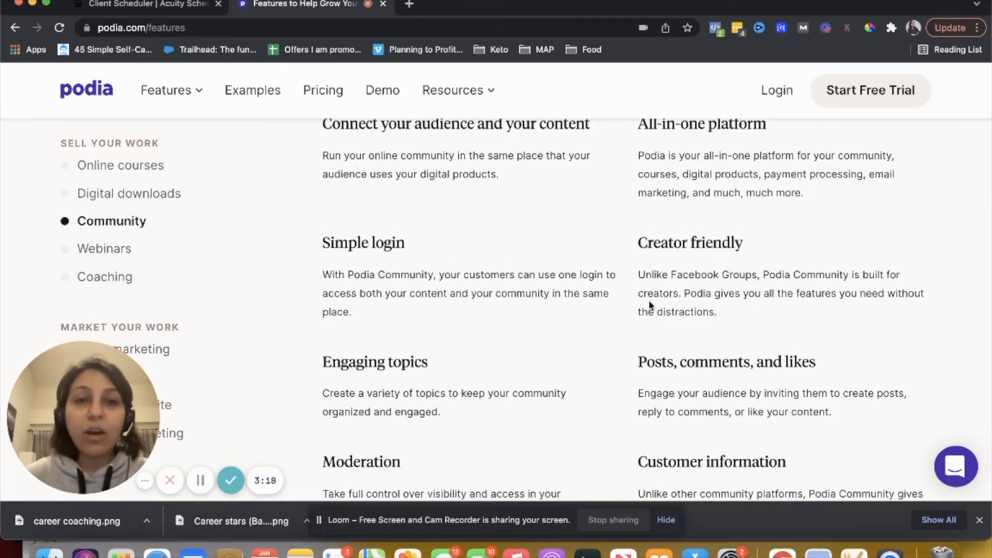
scroll(649, 305, "up", 2)
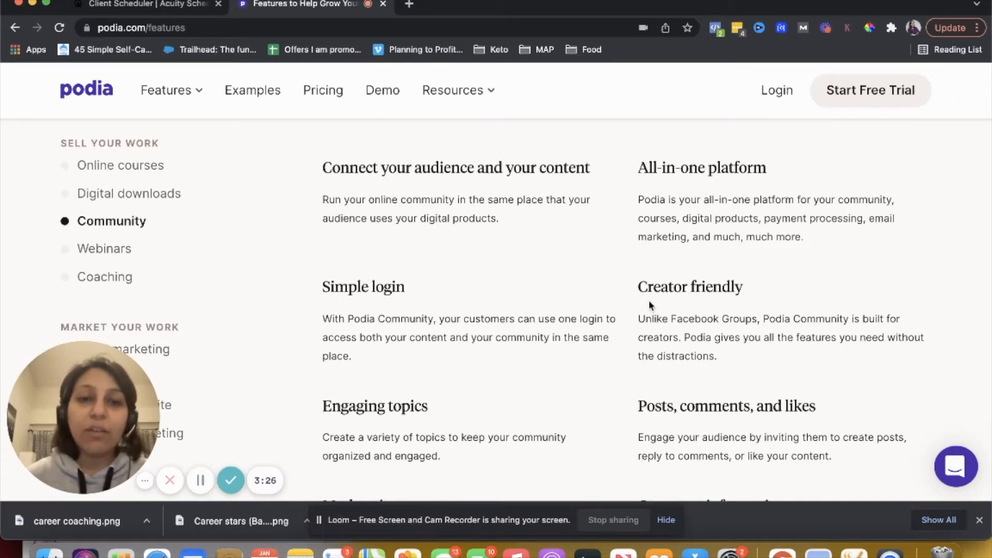
scroll(650, 305, "down", 4)
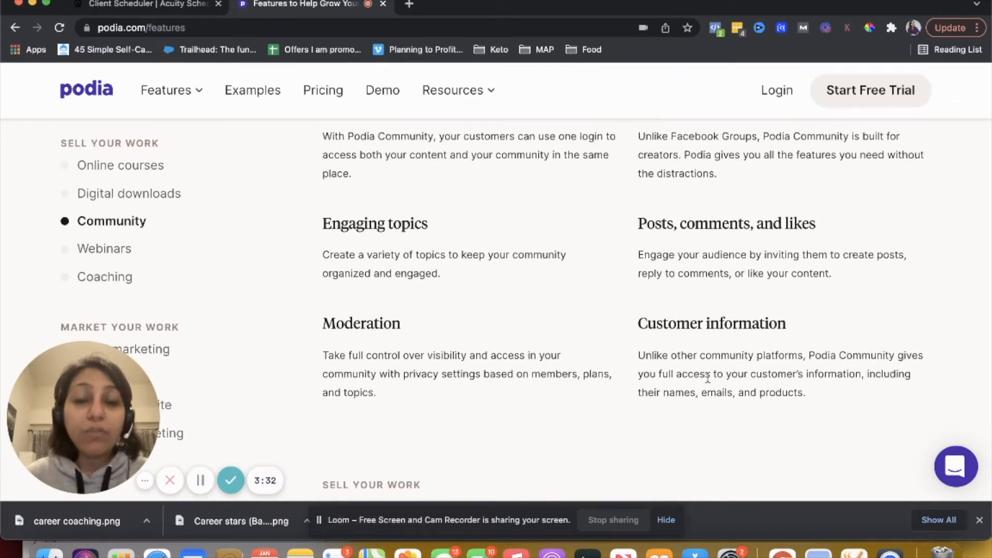
left_click_drag(842, 375, 753, 416)
Review the Webinars section of the features page
scroll(754, 417, "down", 3)
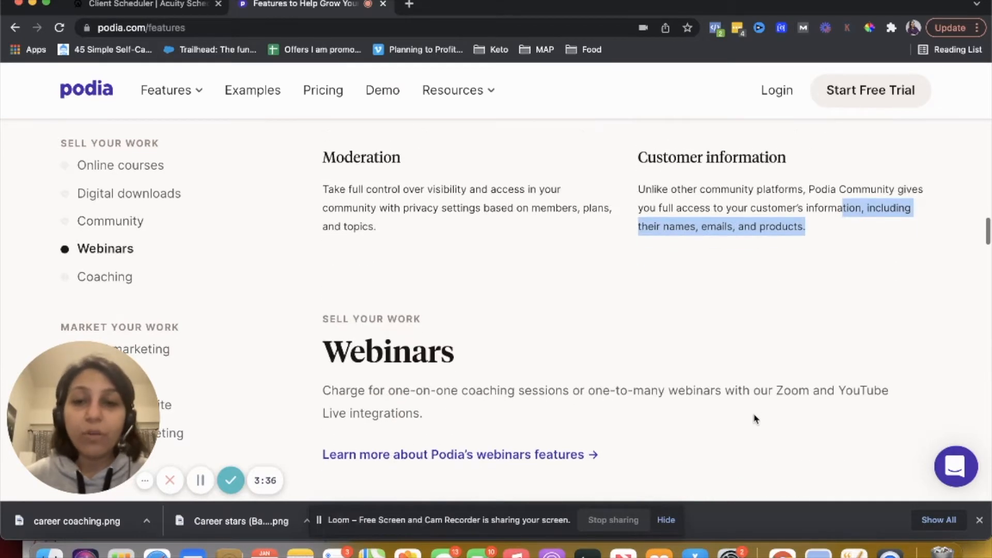
scroll(756, 419, "down", 2)
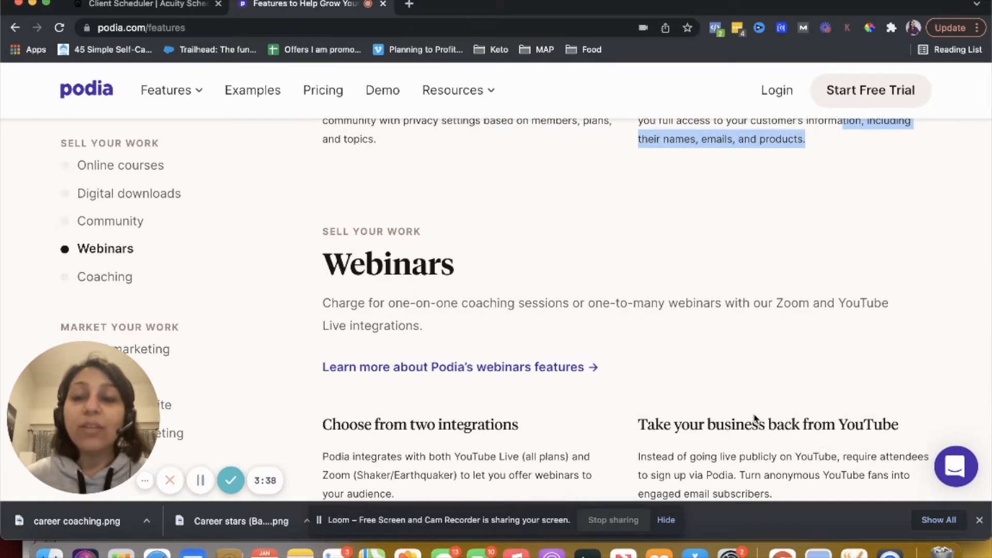
scroll(754, 419, "down", 1)
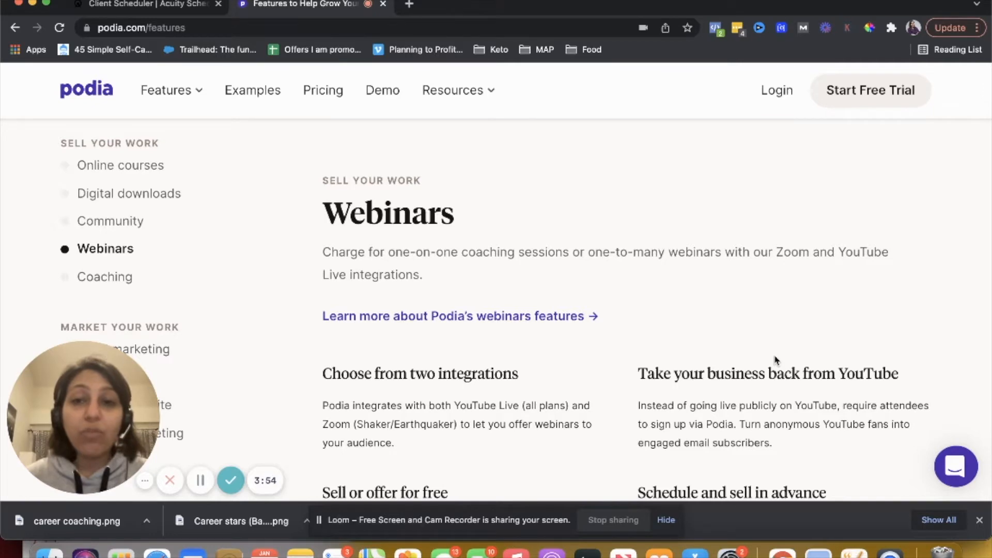
scroll(775, 358, "down", 5)
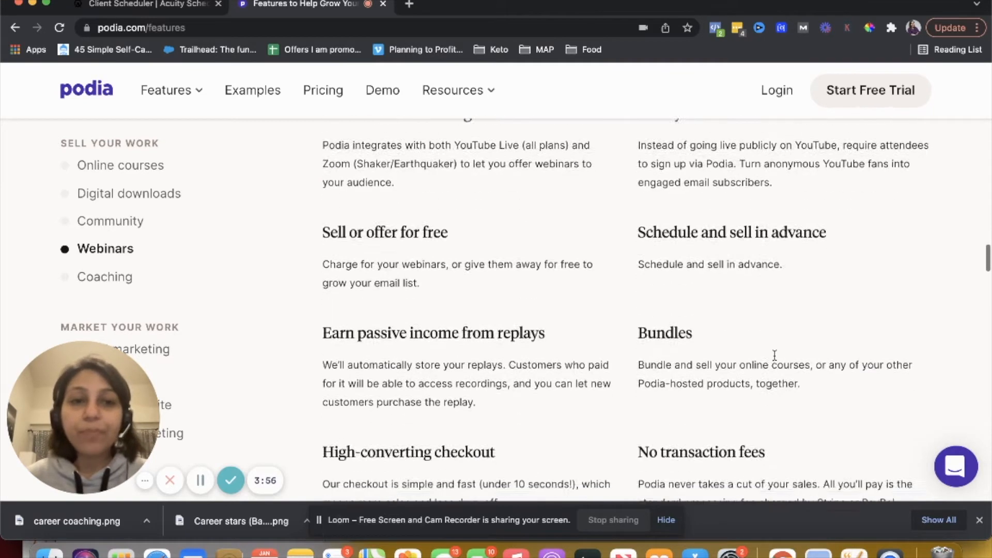
scroll(733, 358, "down", 2)
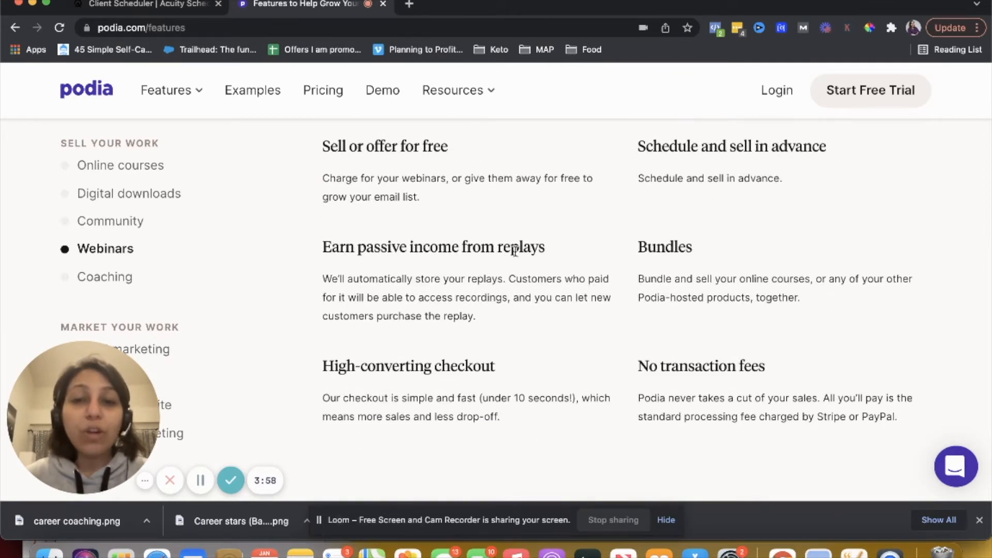
scroll(514, 251, "down", 5)
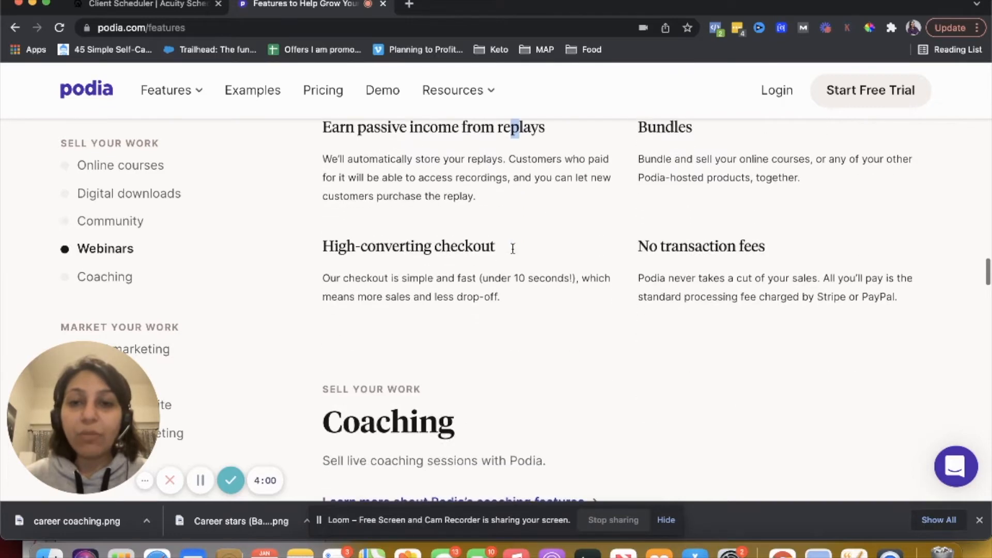
Review the Coaching features and highlight the list of scheduling integrations
scroll(514, 253, "down", 1)
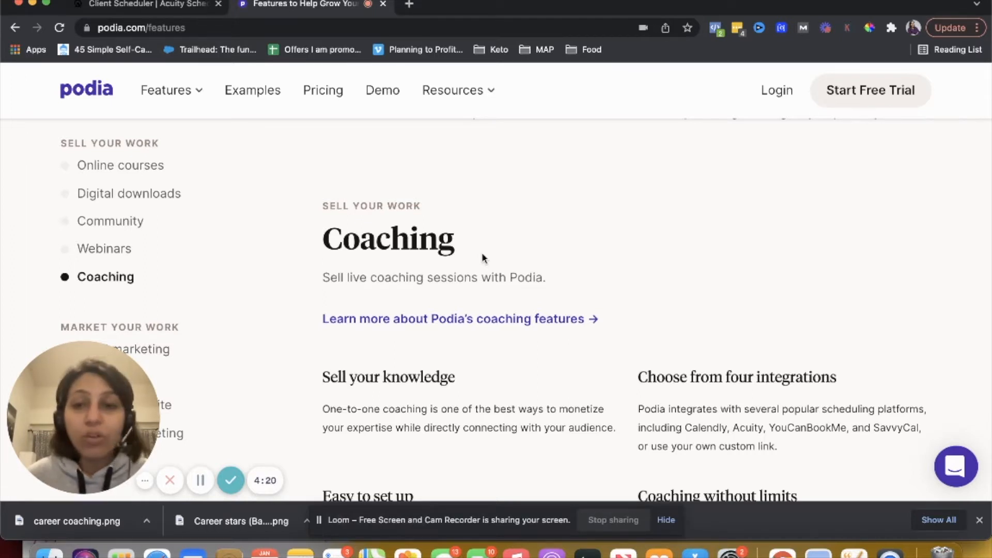
scroll(481, 257, "down", 4)
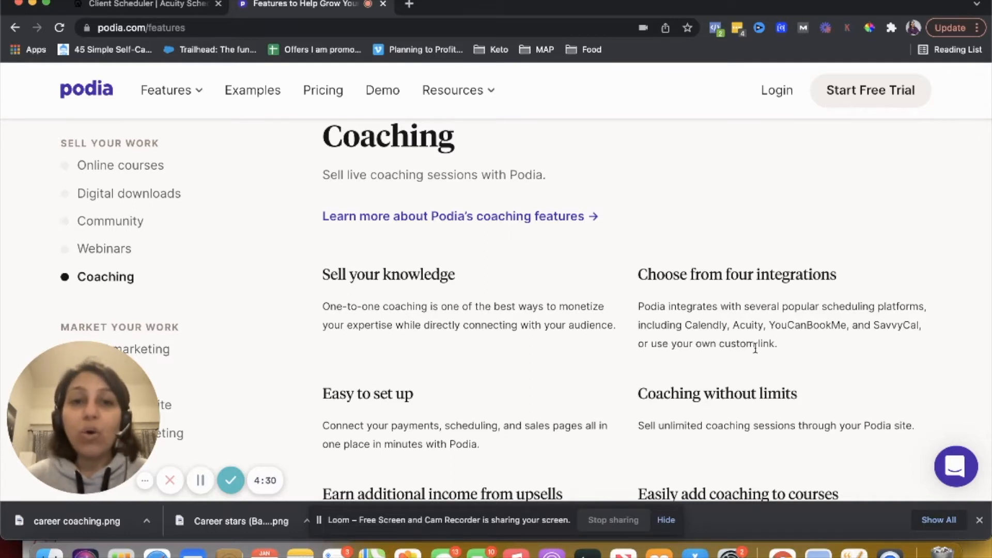
left_click_drag(750, 337, 694, 320)
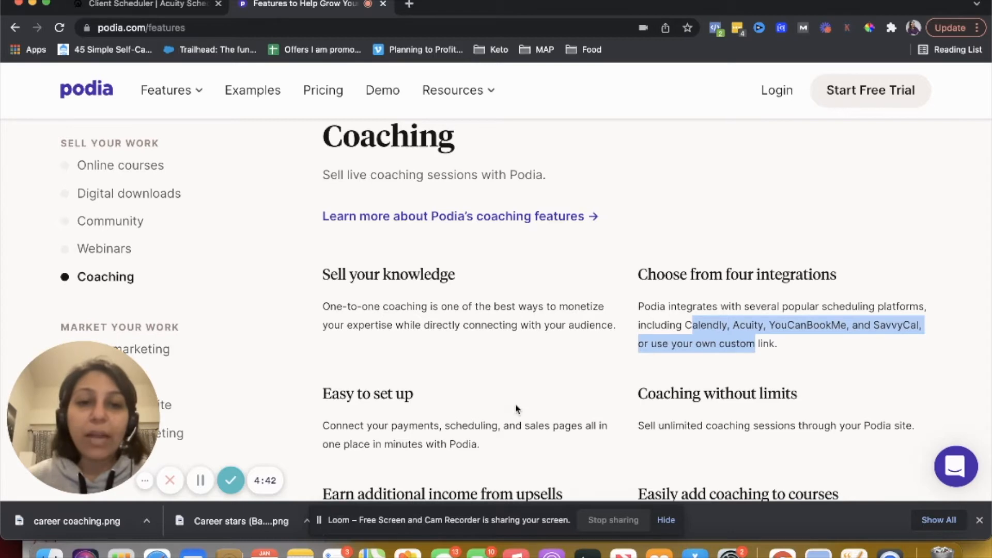
Review the Email marketing section of the features page
scroll(502, 399, "down", 8)
scroll(515, 405, "down", 5)
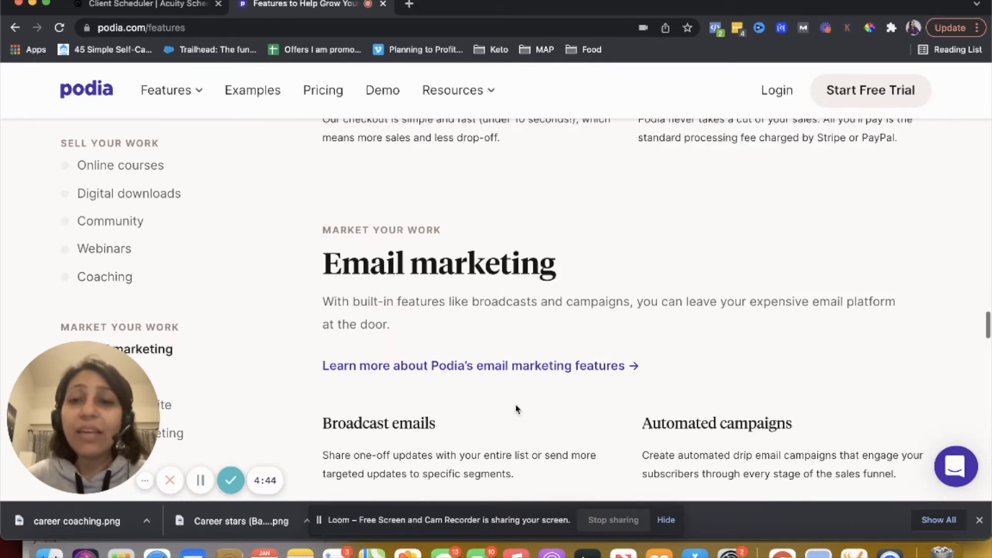
scroll(515, 404, "down", 4)
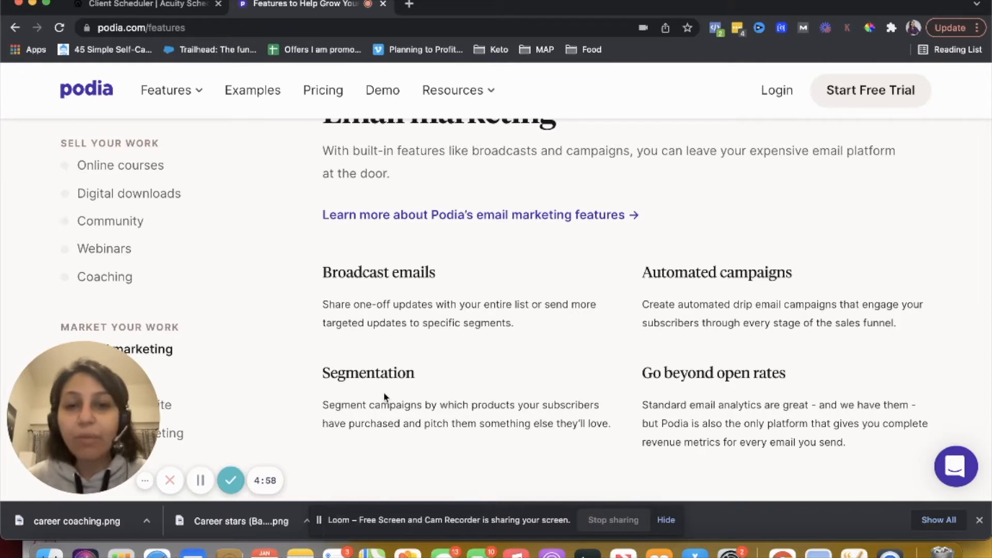
scroll(464, 359, "down", 3)
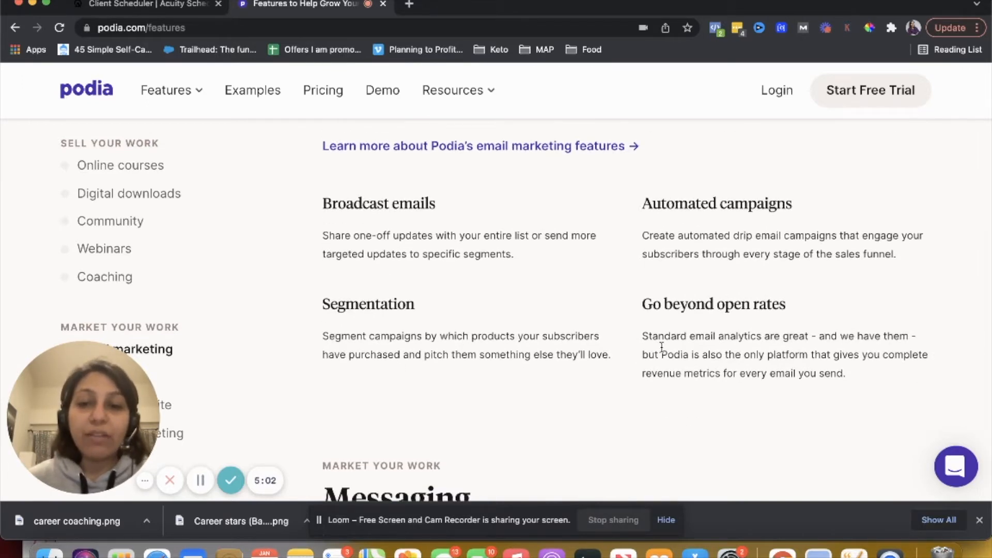
Review the Messaging features, opening and closing the help chat widget
scroll(661, 346, "down", 10)
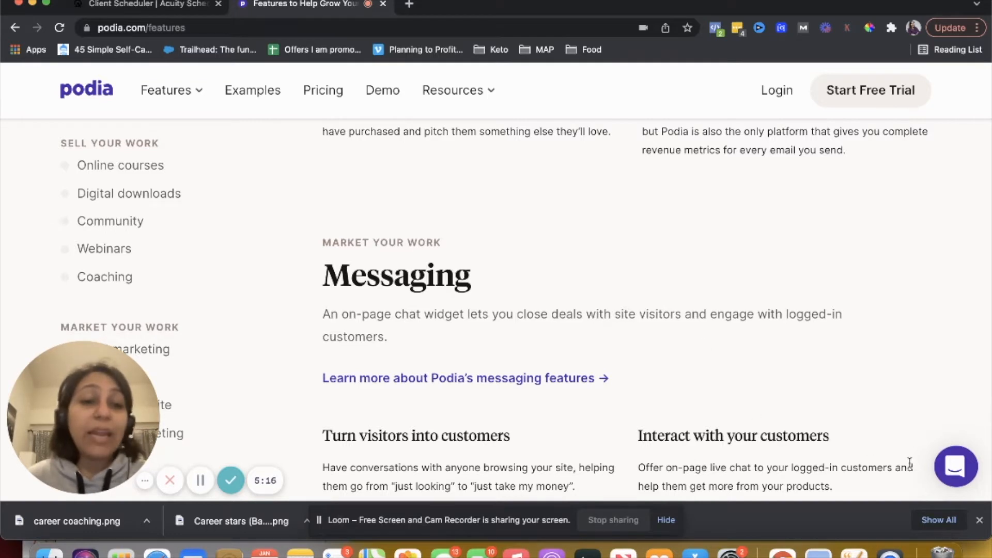
left_click(965, 479)
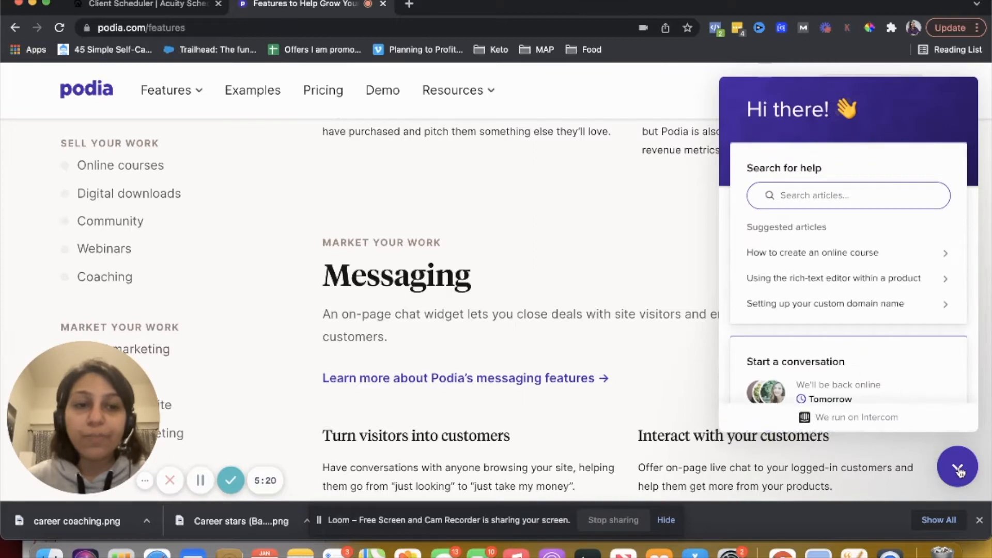
left_click(959, 470)
scroll(622, 318, "down", 6)
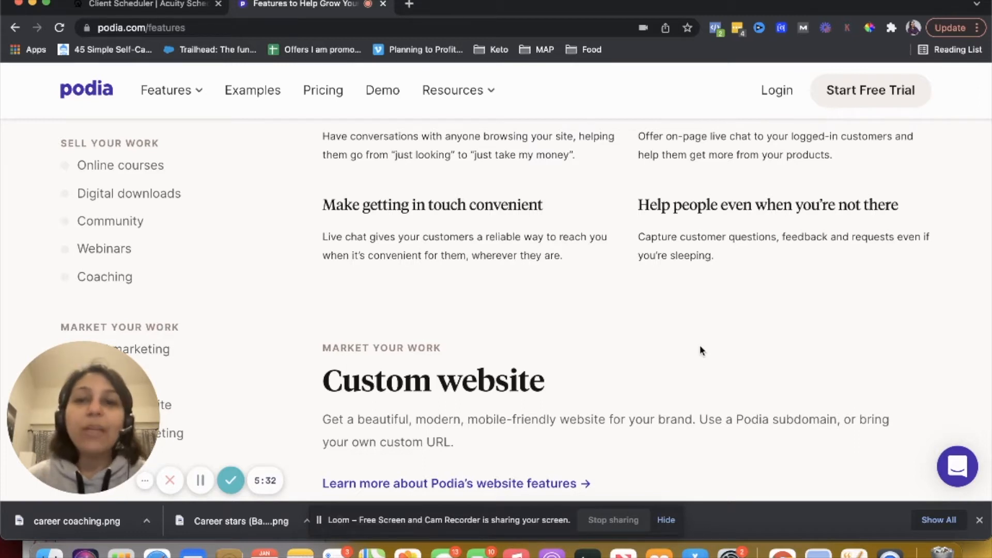
scroll(700, 345, "up", 2)
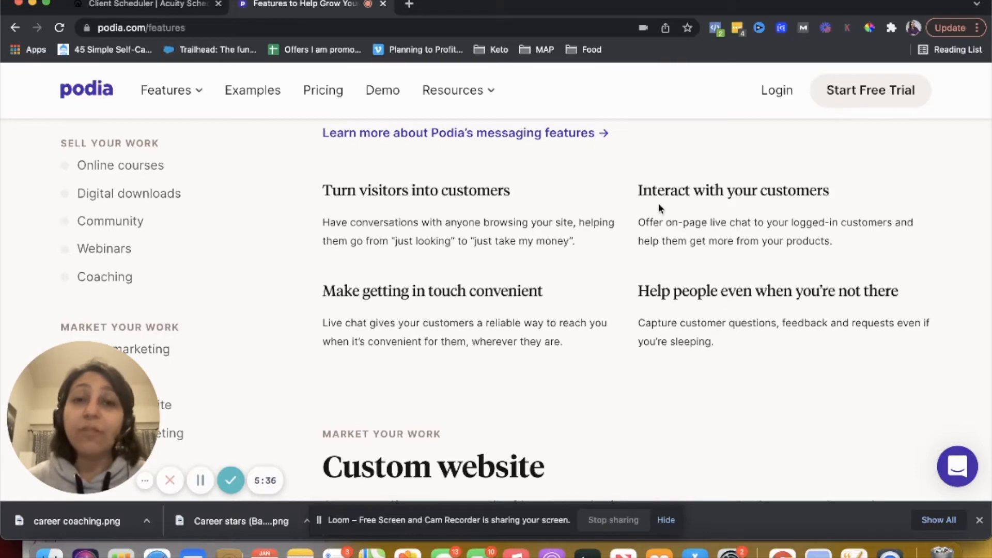
Review the Custom website section of the features page
scroll(658, 203, "down", 5)
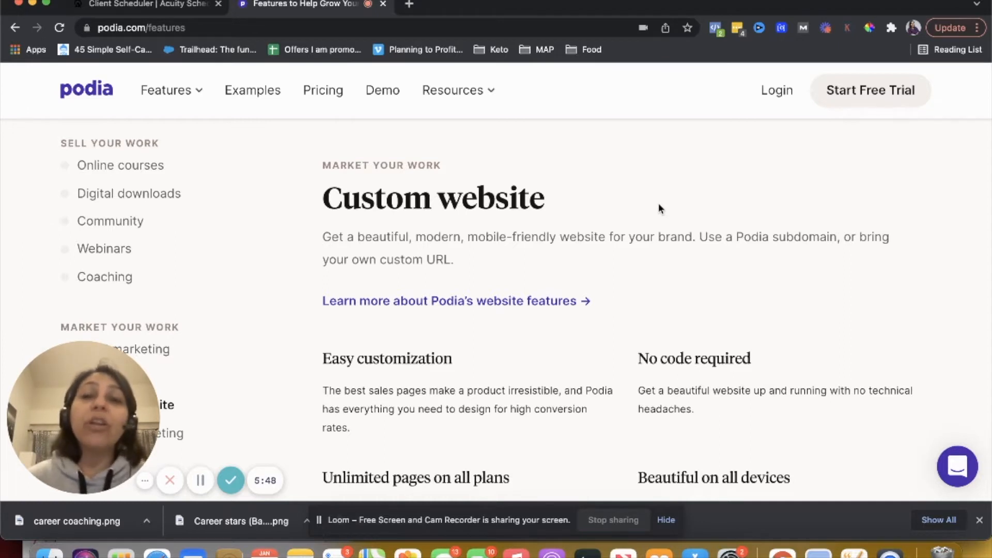
scroll(658, 205, "down", 1)
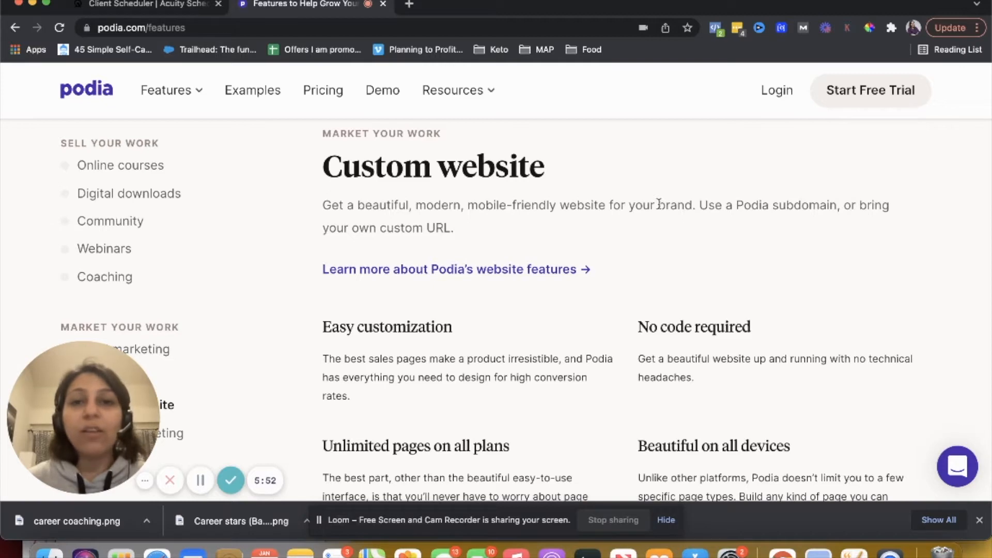
scroll(658, 203, "up", 1)
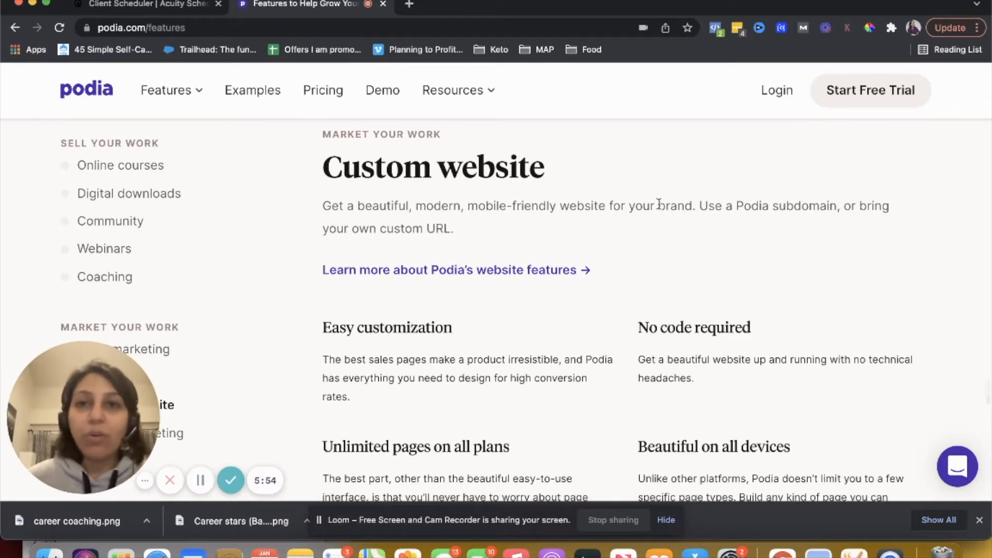
Review the Affiliate marketing and Embeds sections of the features page
scroll(658, 204, "down", 10)
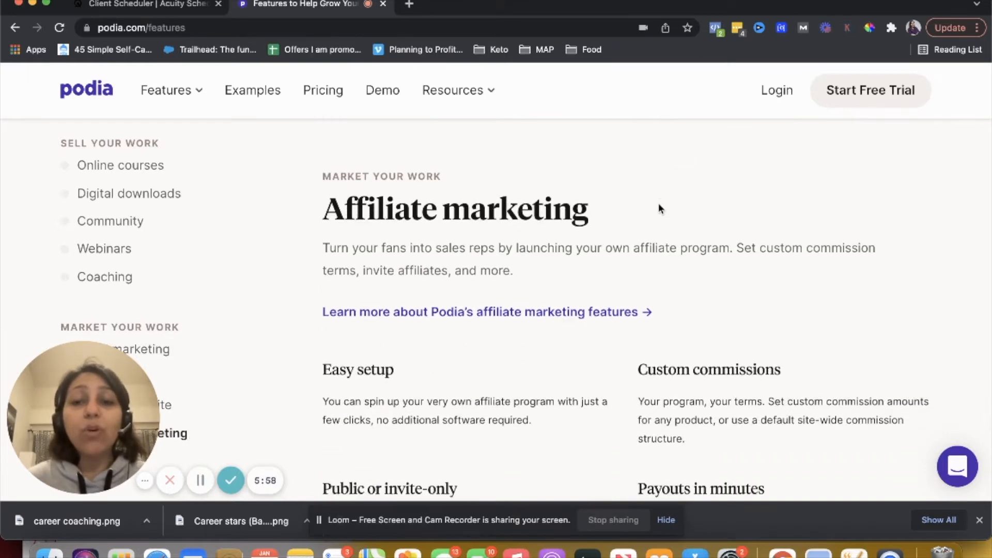
scroll(658, 209, "up", 1)
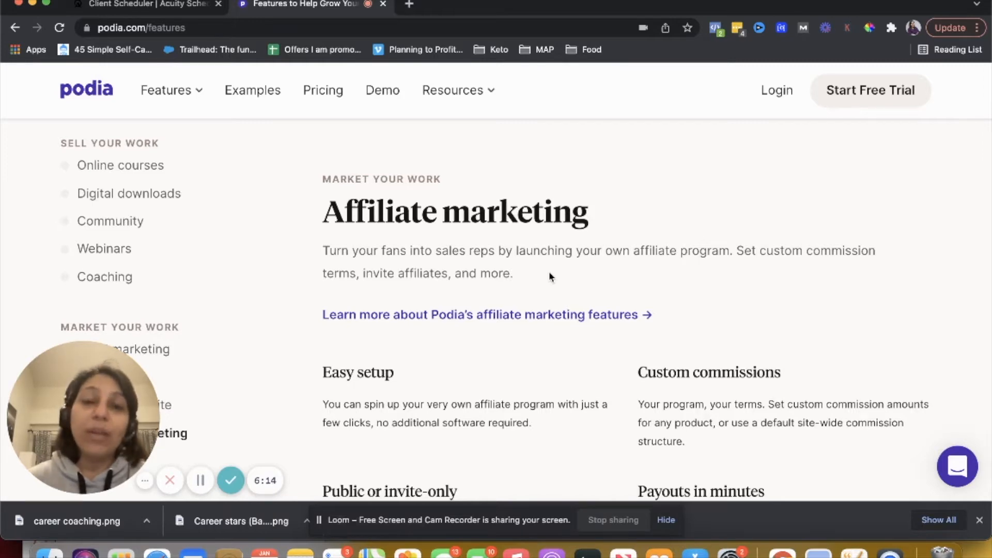
scroll(549, 271, "down", 8)
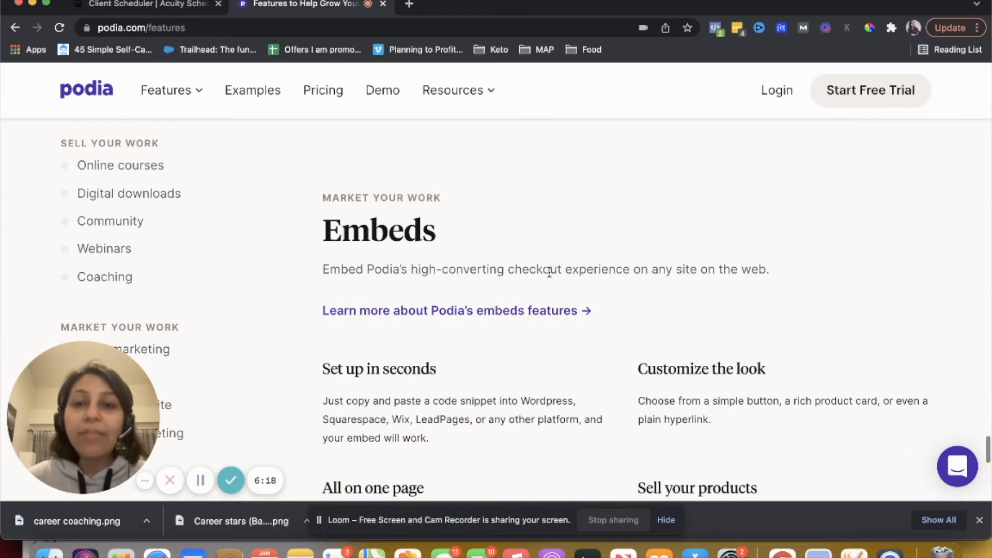
scroll(549, 271, "down", 1)
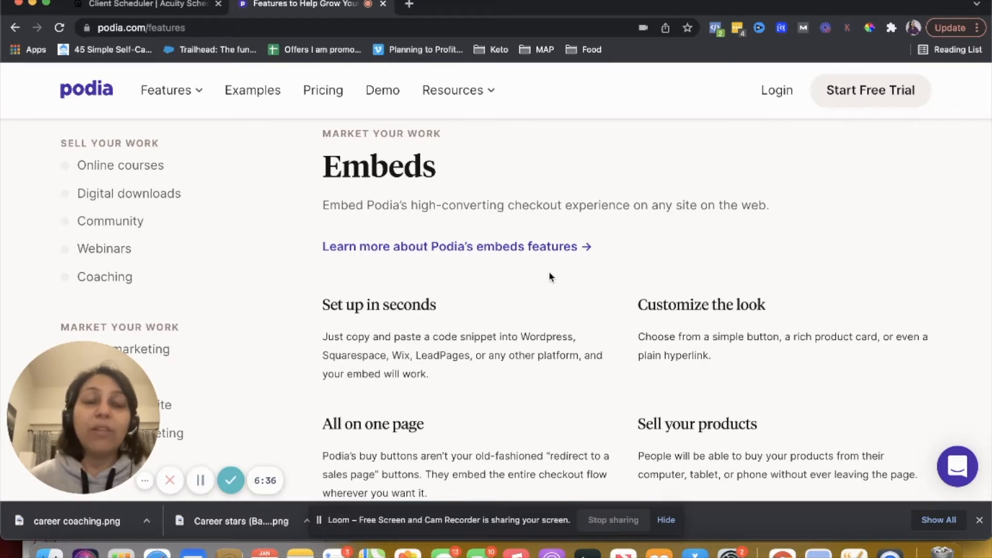
scroll(549, 276, "down", 7)
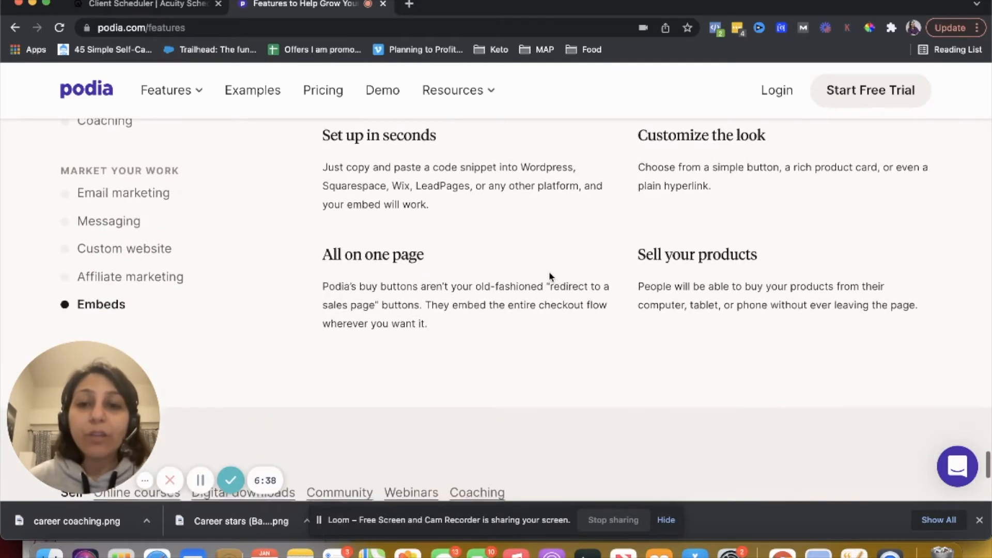
Scroll back up through the features page to the Webinars section, then open the Pricing page
scroll(550, 277, "up", 15)
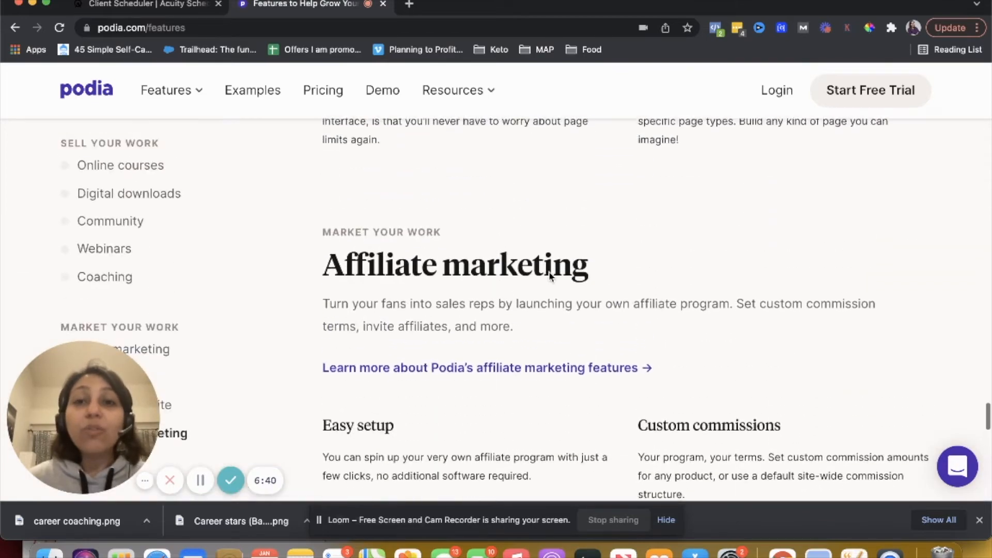
scroll(549, 271, "up", 8)
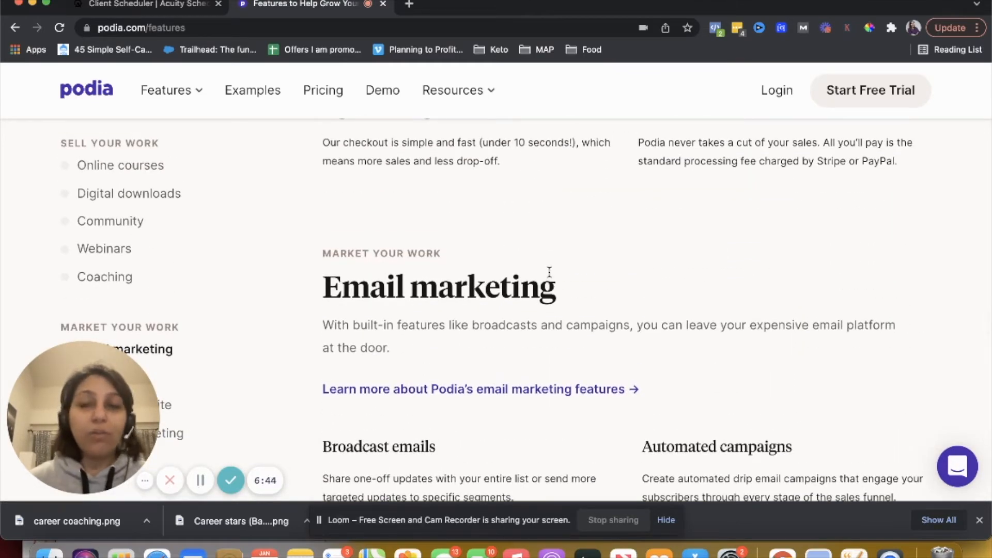
scroll(550, 272, "up", 6)
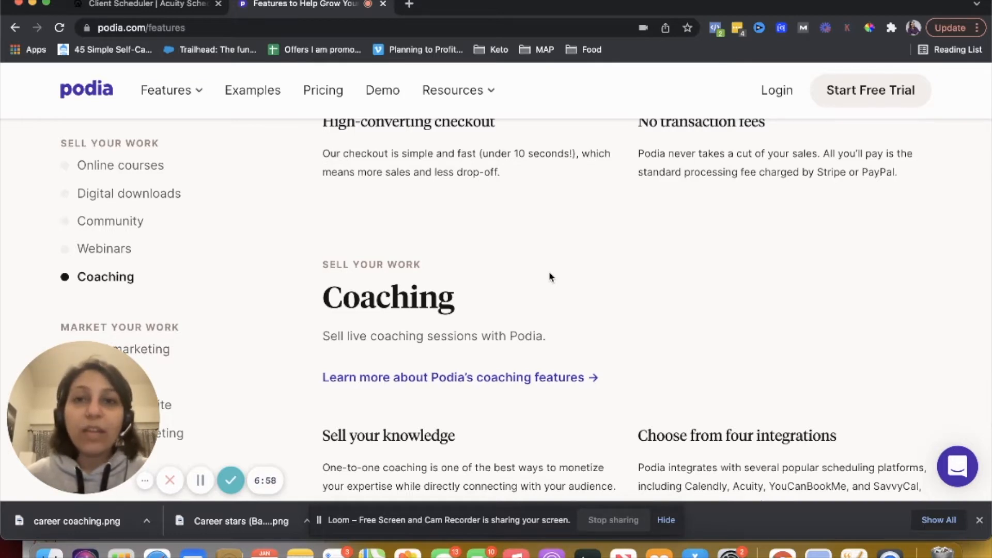
scroll(549, 271, "up", 10)
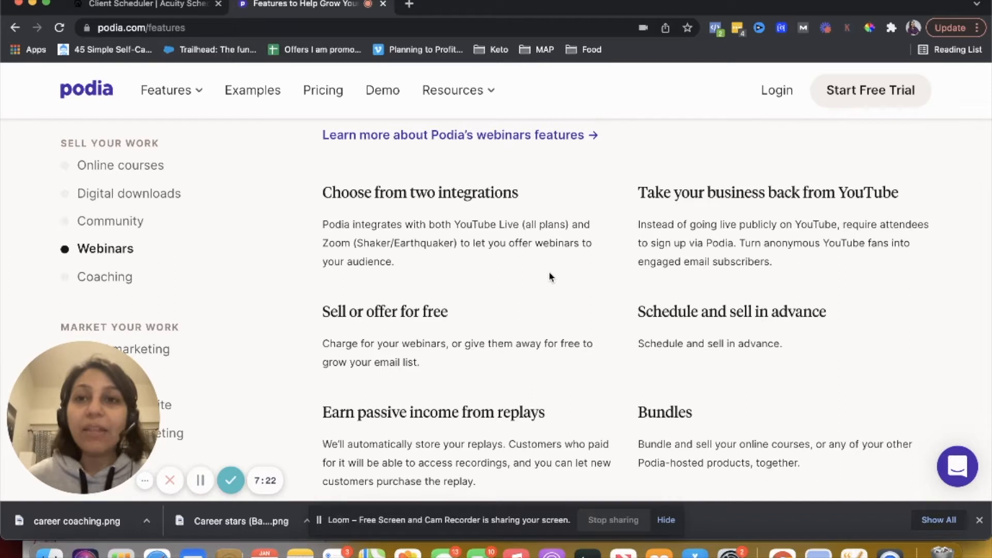
left_click(323, 90)
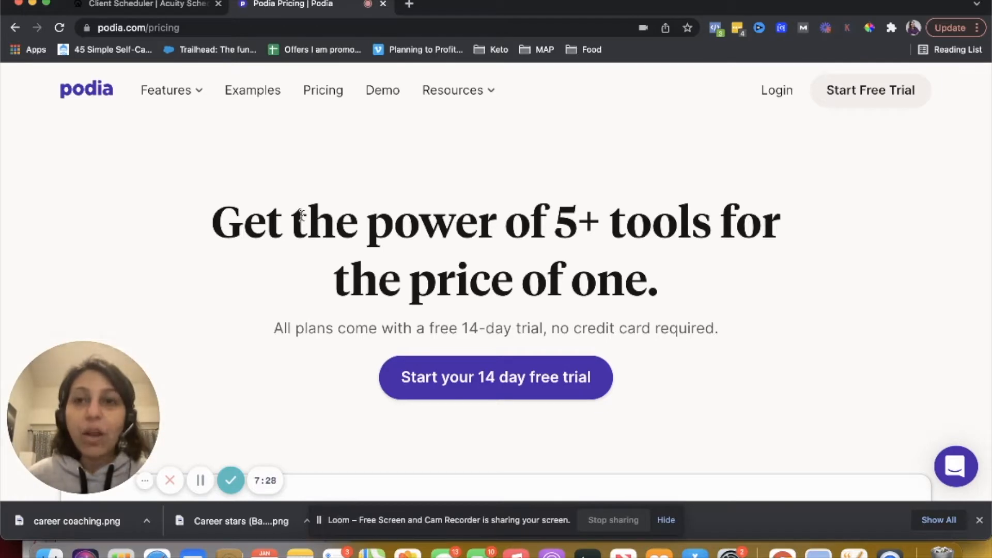
Review the Mover, Shaker and Earthquaker plan prices and compare their features down the whole table
scroll(301, 217, "down", 7)
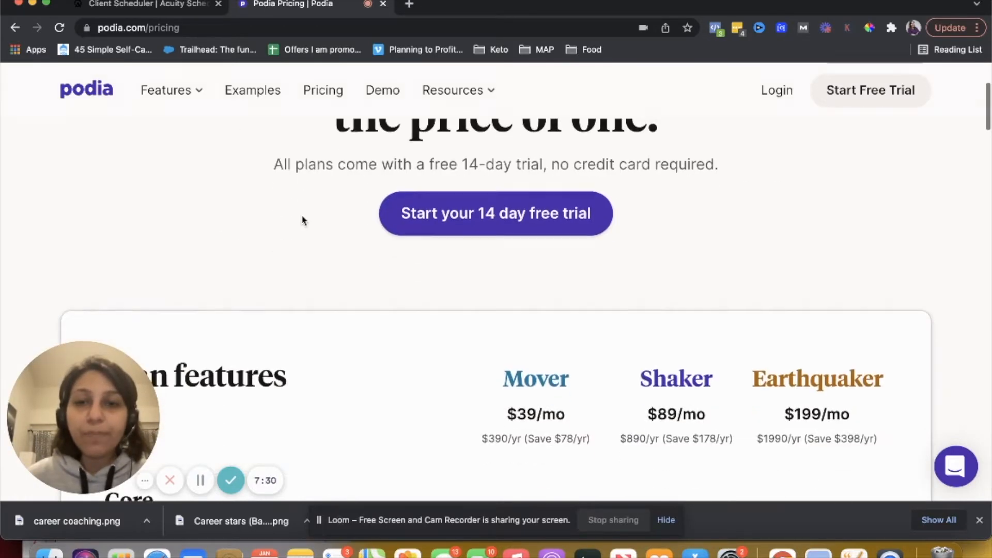
scroll(303, 220, "down", 2)
scroll(304, 221, "down", 1)
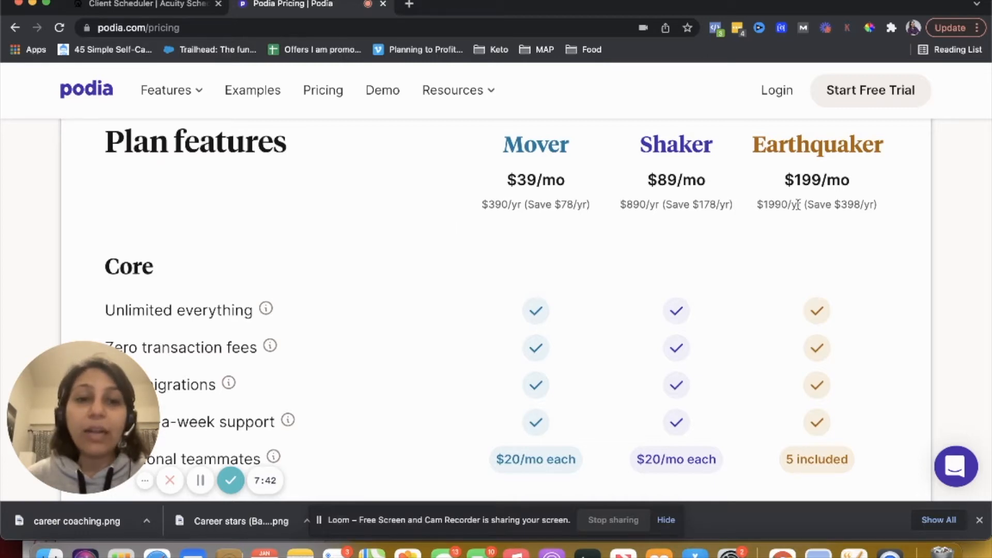
scroll(787, 186, "down", 5)
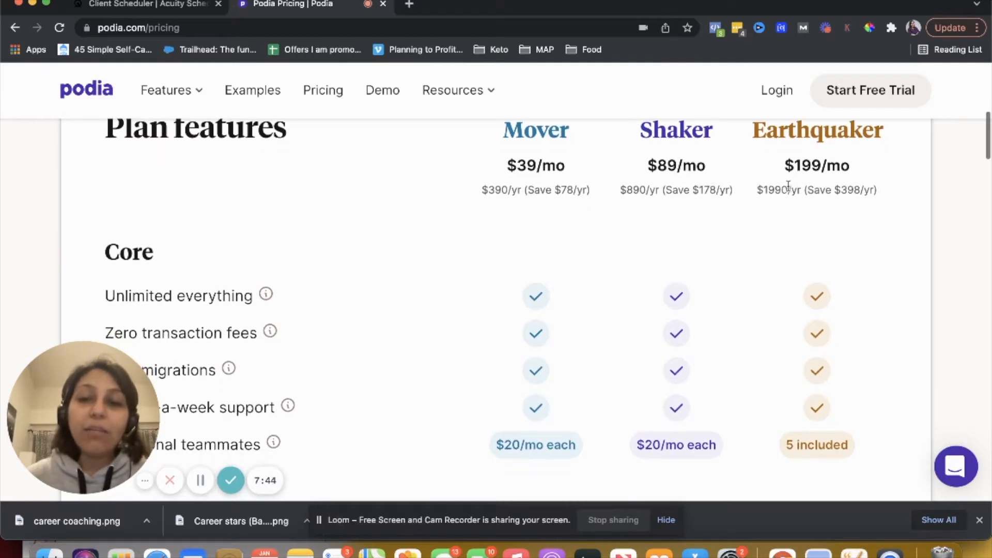
scroll(788, 186, "up", 2)
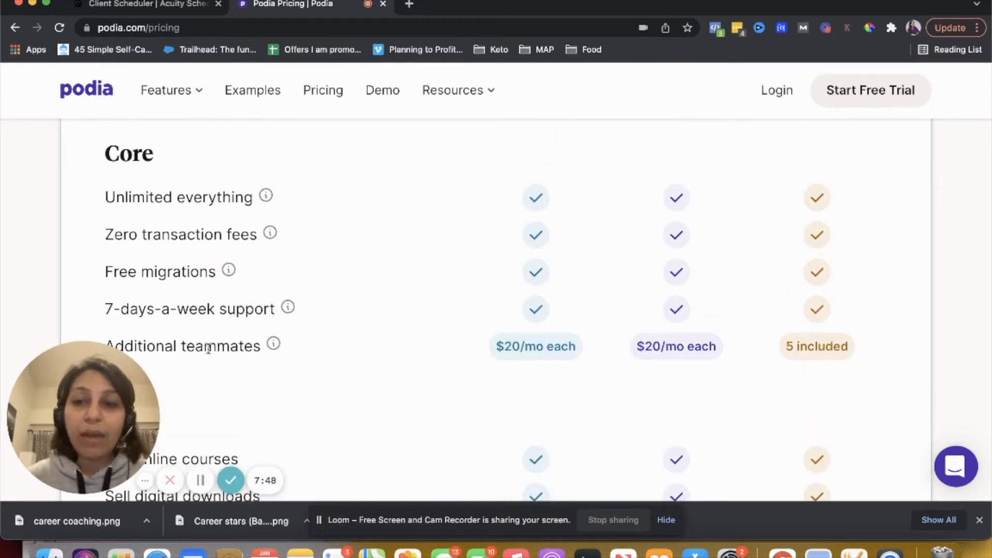
scroll(813, 359, "down", 7)
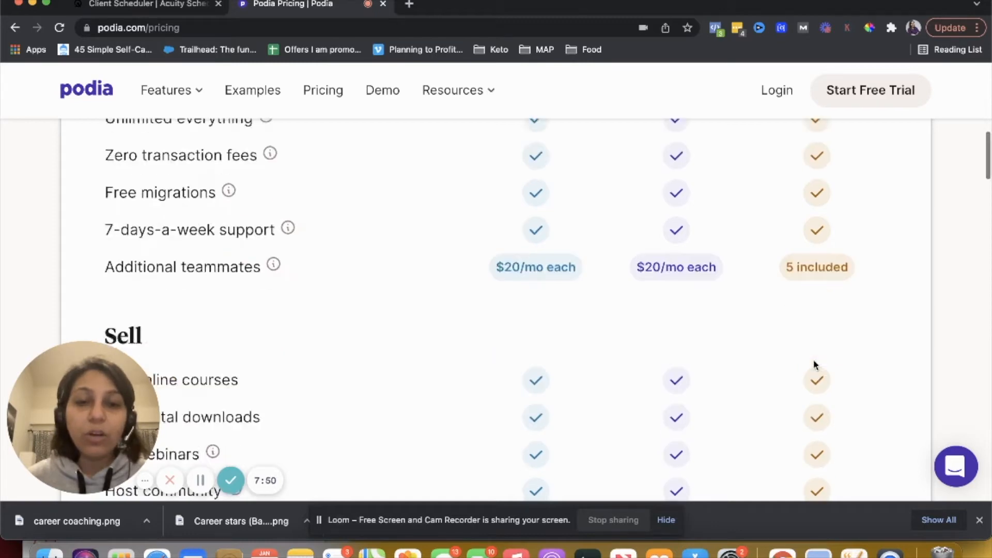
scroll(813, 364, "down", 10)
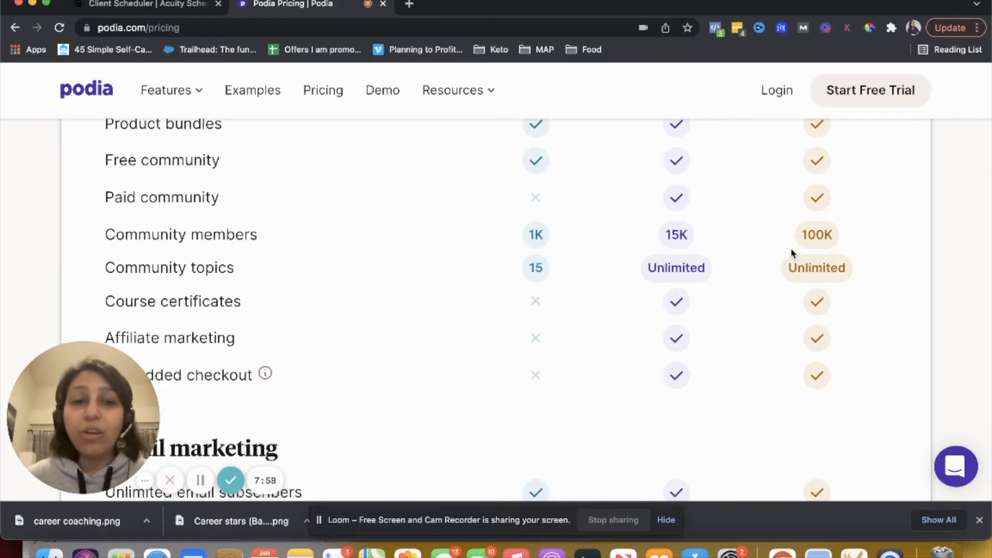
scroll(793, 253, "down", 5)
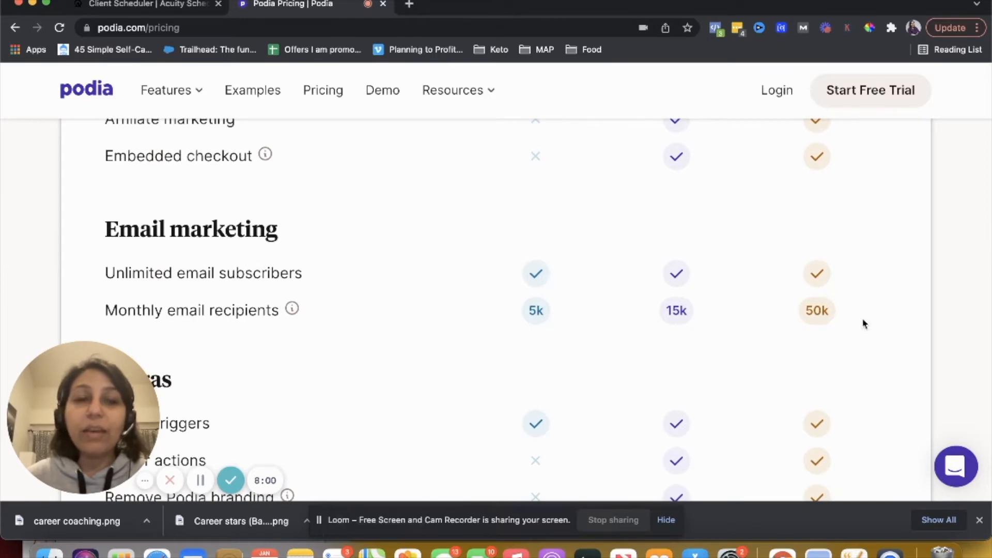
scroll(826, 323, "down", 1)
scroll(827, 324, "down", 6)
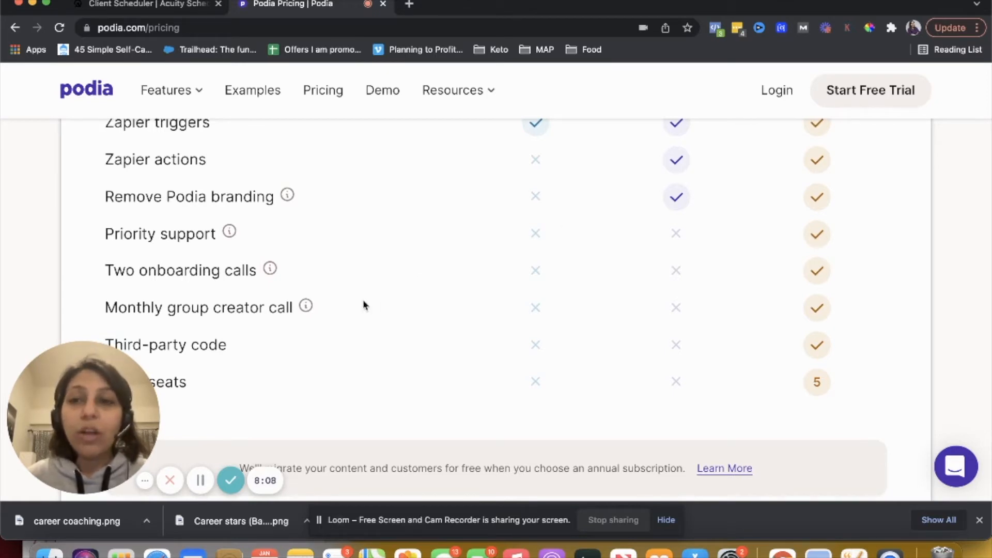
mouse_move(292, 211)
scroll(293, 211, "down", 2)
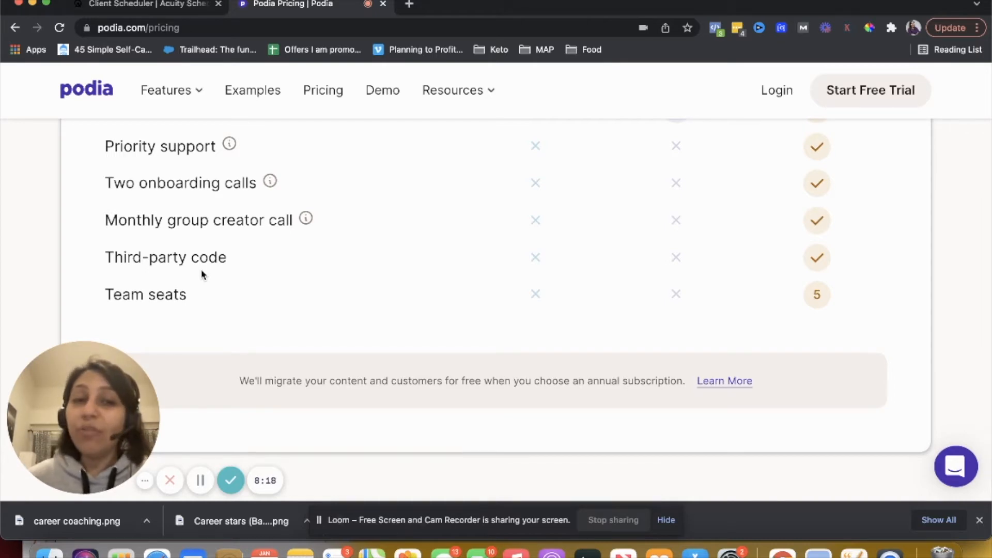
Go back through the plan comparison, rechecking the Sell, Market, Email marketing and Extras rows per plan
scroll(294, 251, "up", 10)
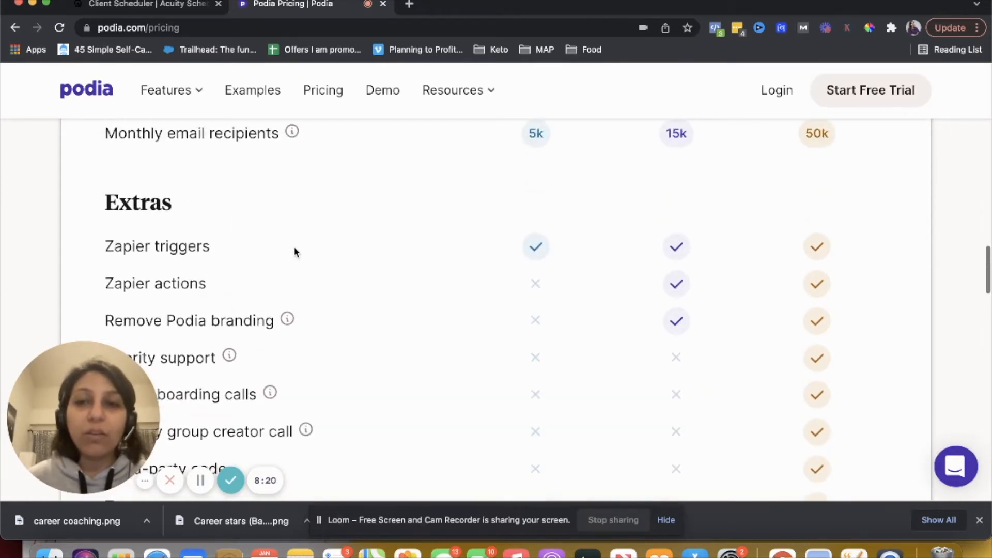
scroll(295, 251, "up", 10)
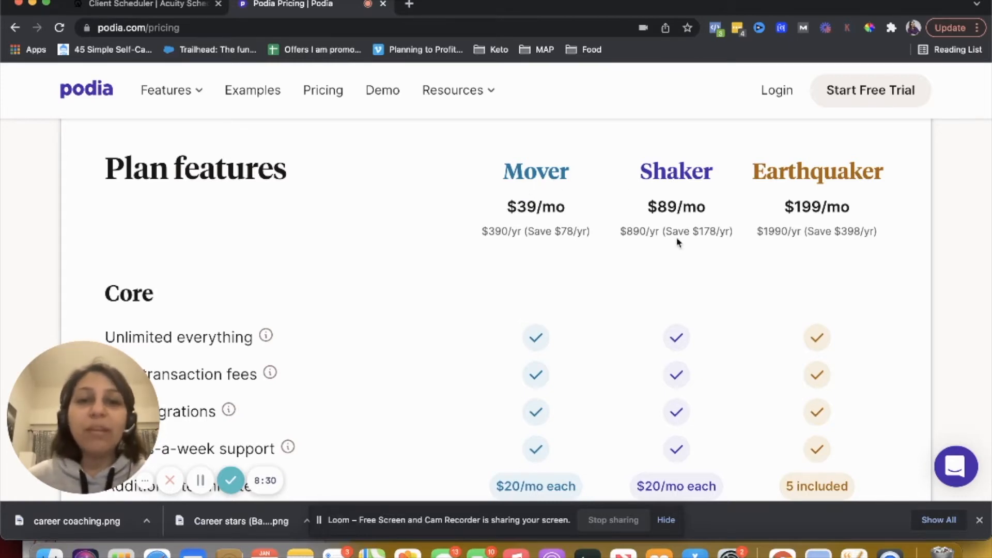
scroll(678, 242, "down", 2)
scroll(678, 241, "down", 4)
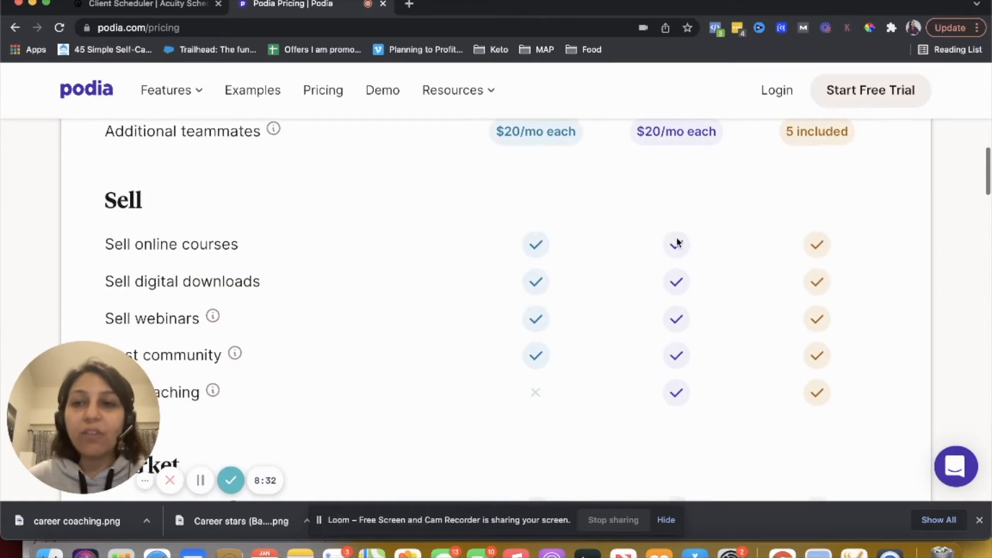
scroll(672, 411, "down", 2)
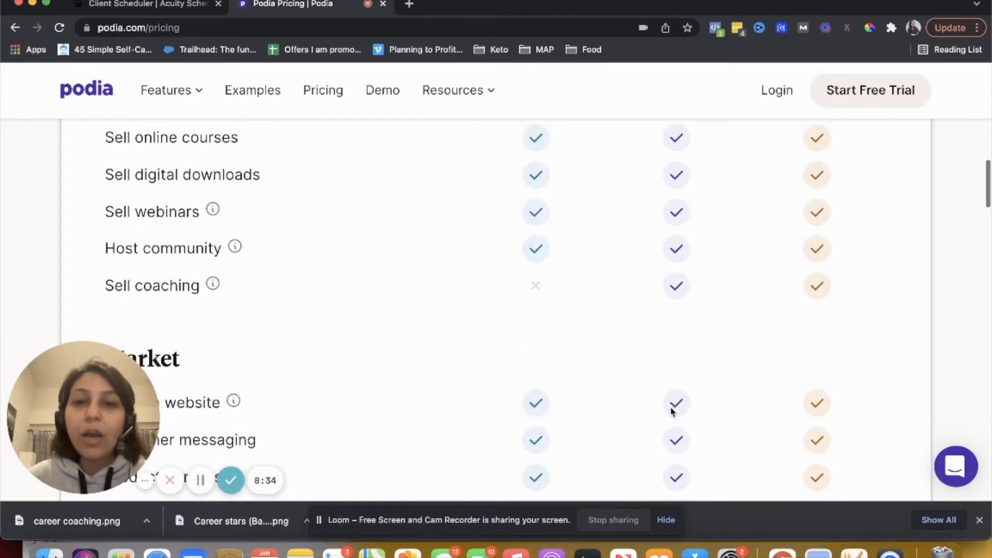
scroll(672, 287, "down", 4)
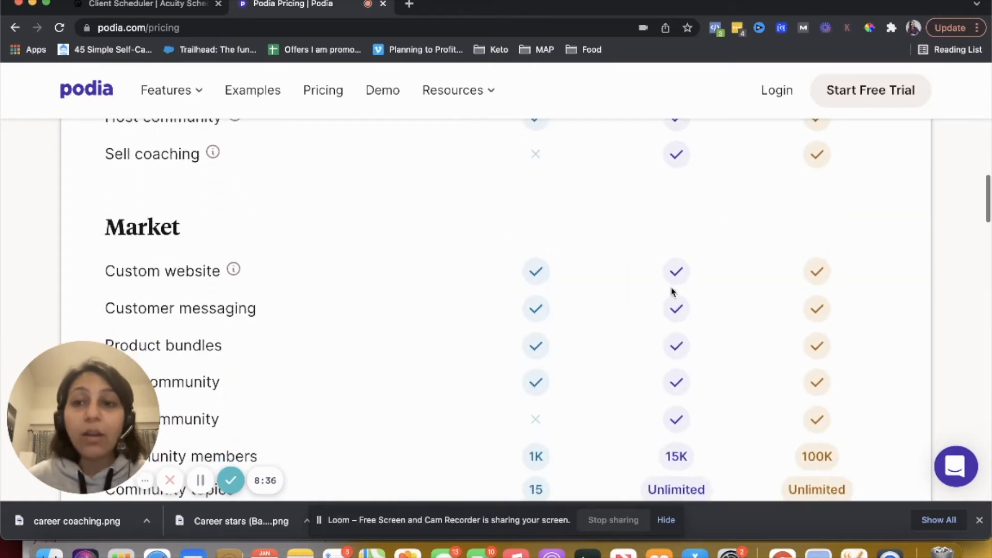
scroll(673, 292, "down", 1)
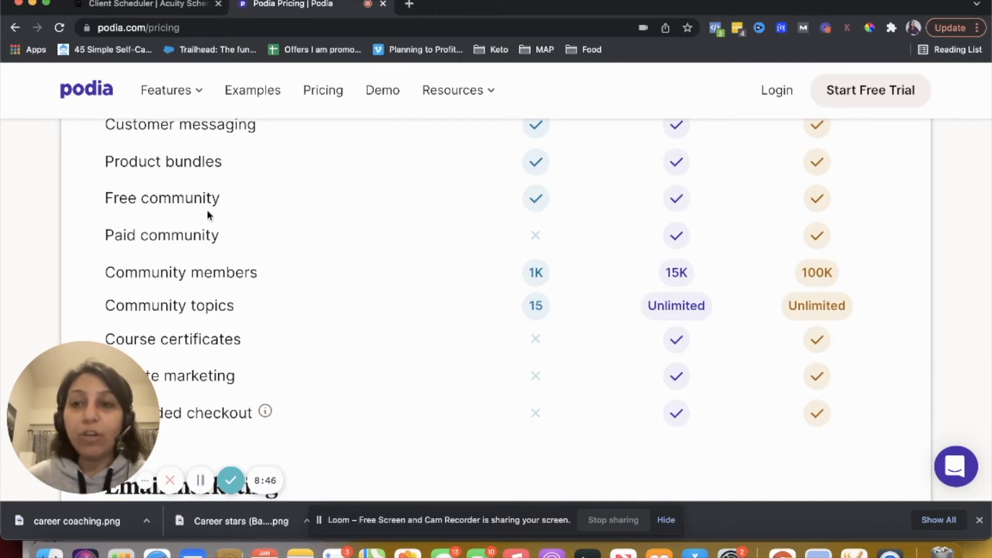
scroll(538, 328, "down", 2)
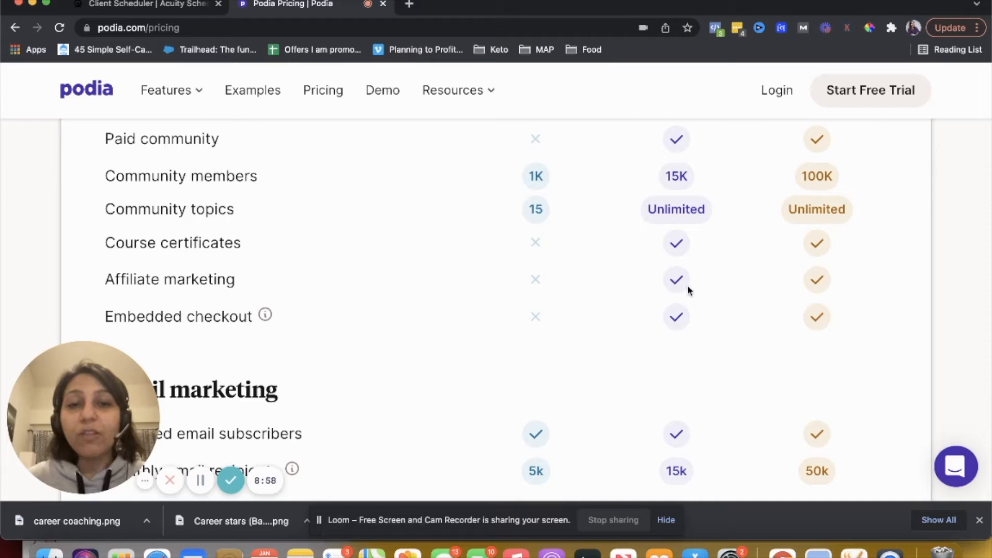
scroll(674, 287, "down", 3)
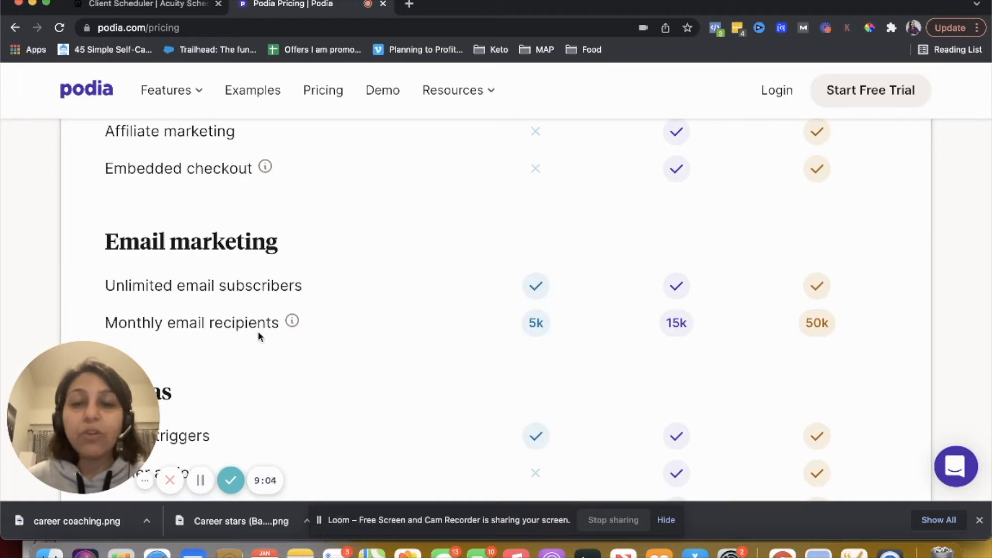
scroll(673, 336, "down", 3)
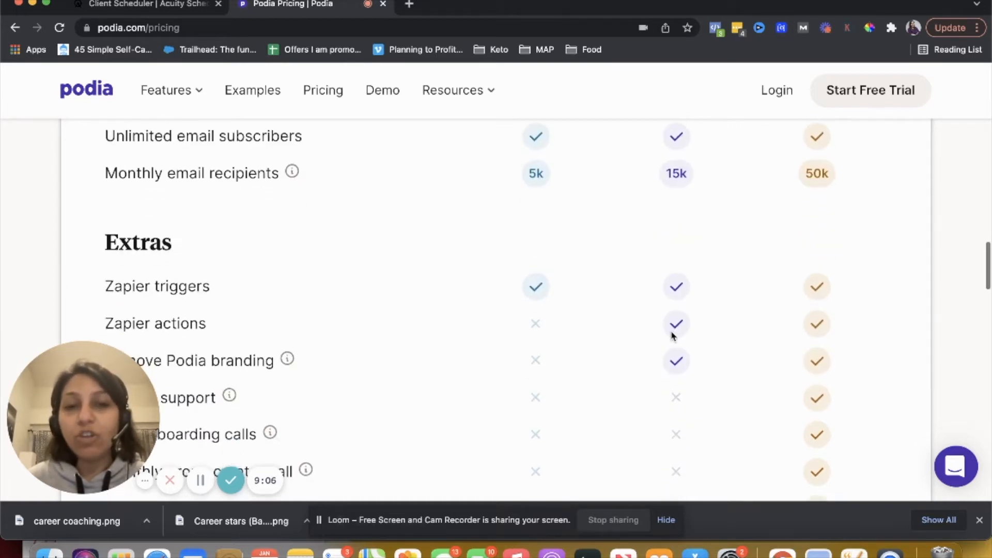
scroll(673, 336, "down", 3)
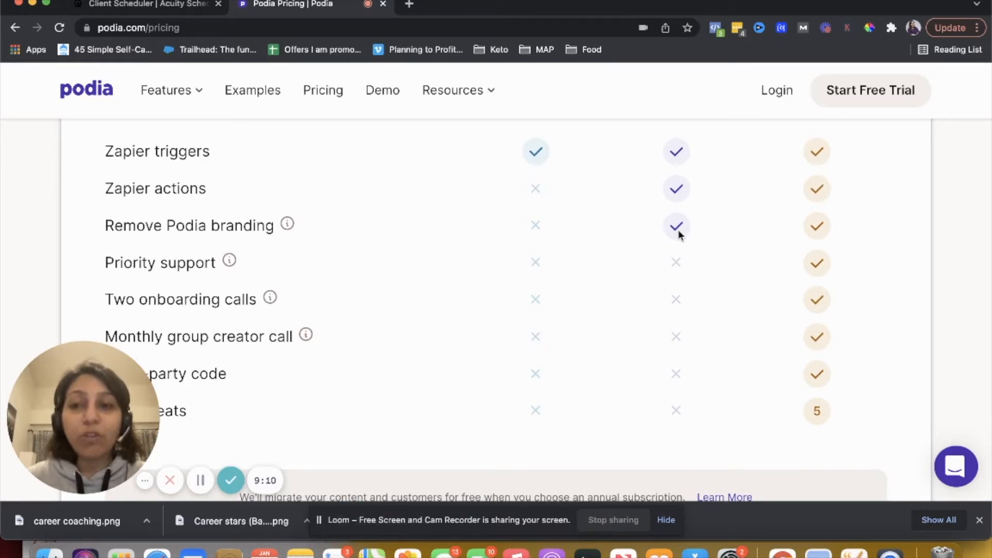
scroll(679, 231, "up", 15)
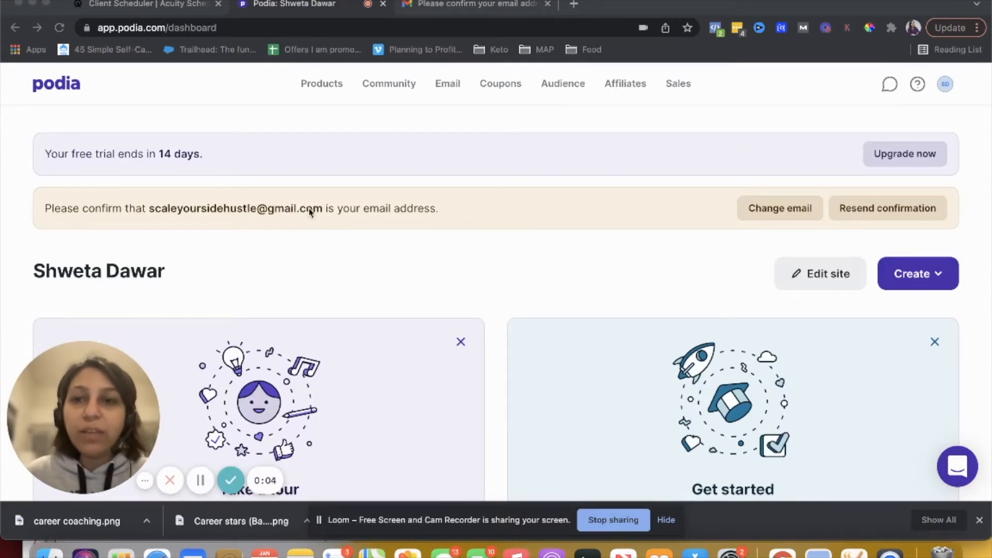
Open the Email section of the Podia dashboard and look over its broadcasts and campaigns overview
left_click(320, 209)
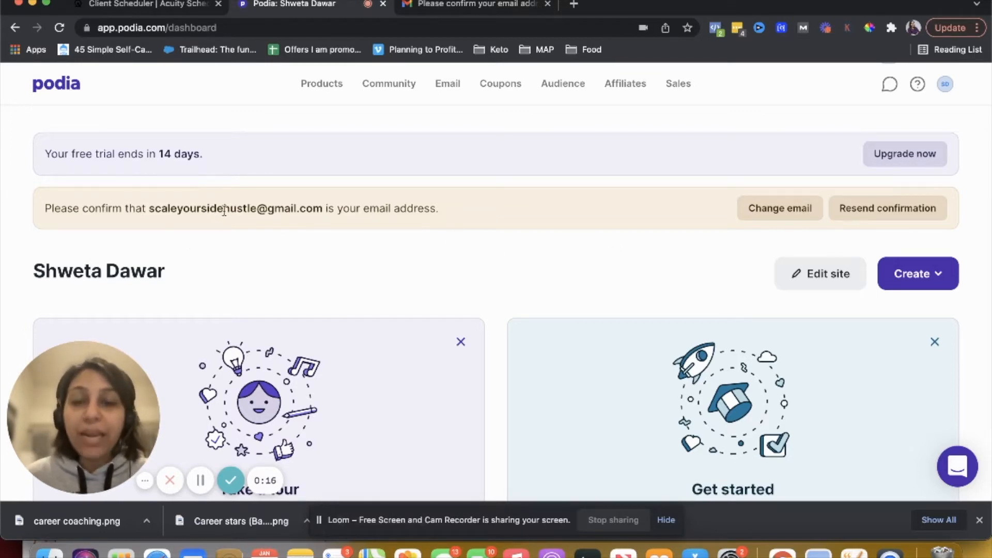
left_click(447, 84)
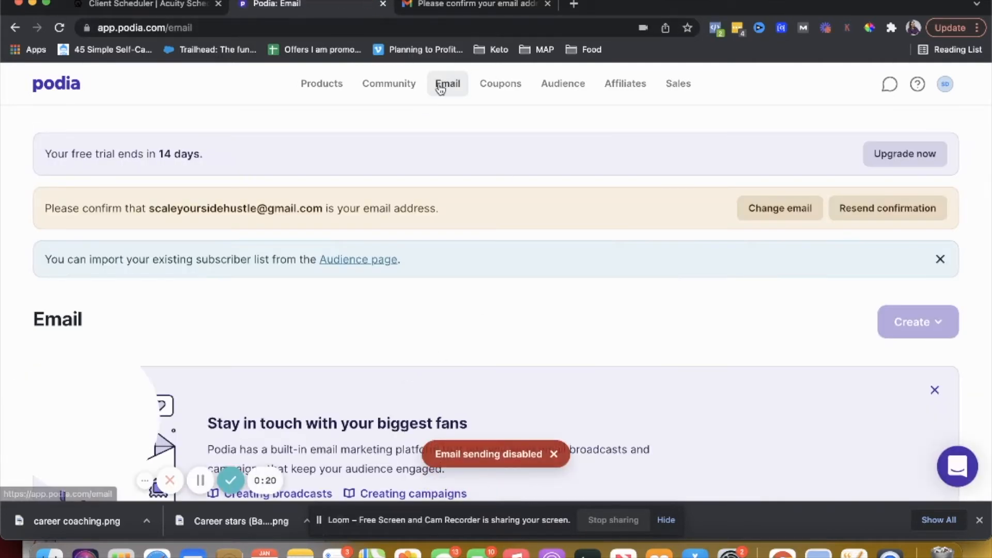
scroll(469, 290, "down", 2)
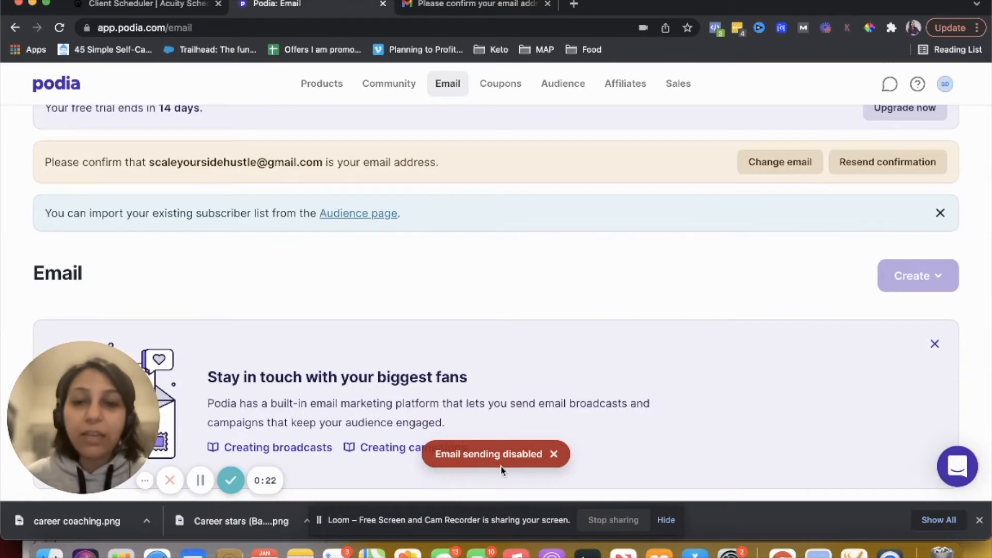
scroll(501, 393, "down", 3)
scroll(500, 385, "up", 4)
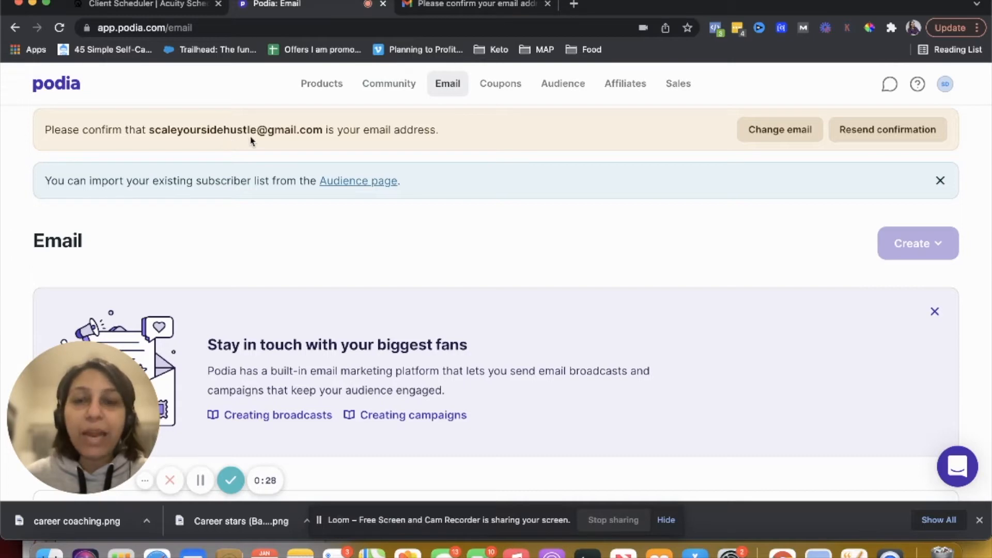
left_click(464, 6)
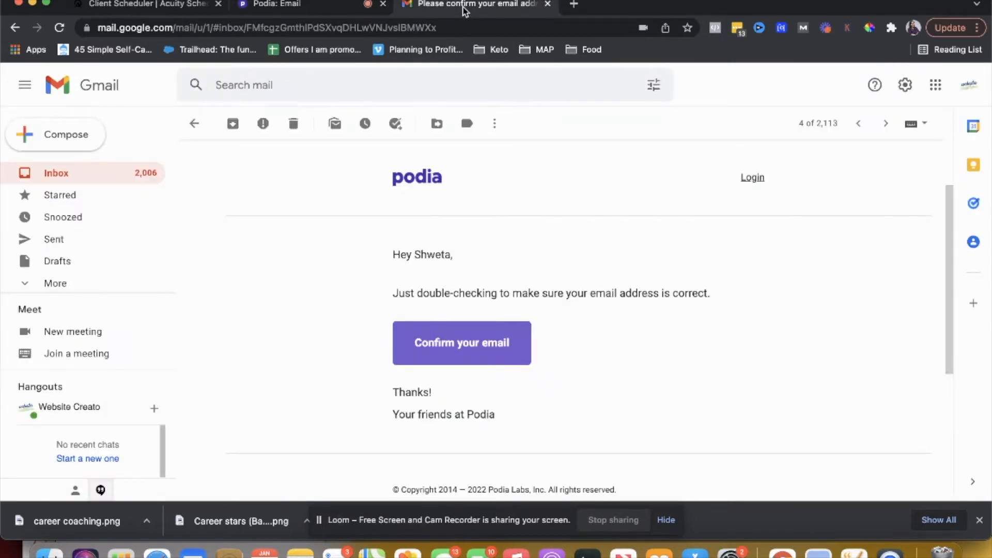
Confirm the account's email address through the confirmation message, then open the dashboard's Email section
left_click(444, 355)
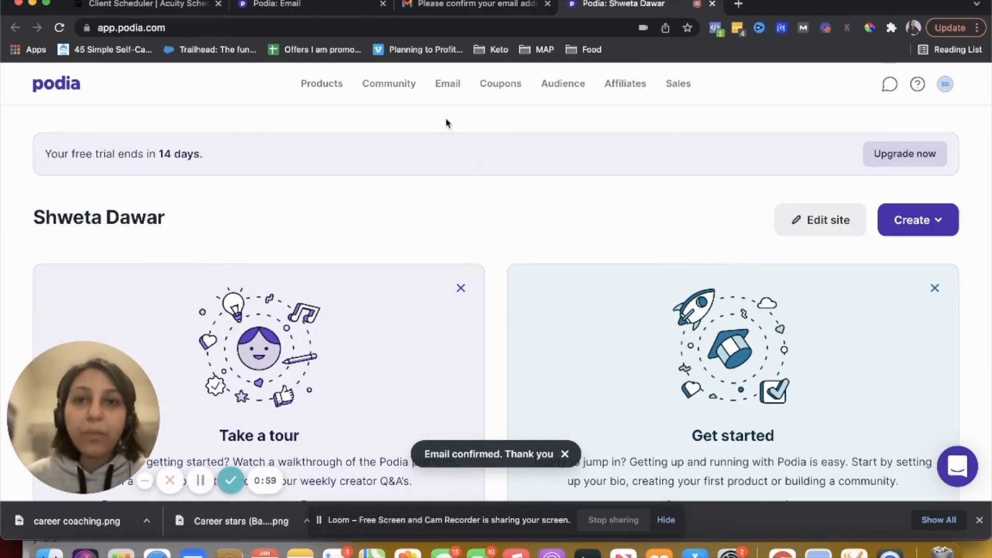
left_click(448, 84)
scroll(515, 378, "down", 10)
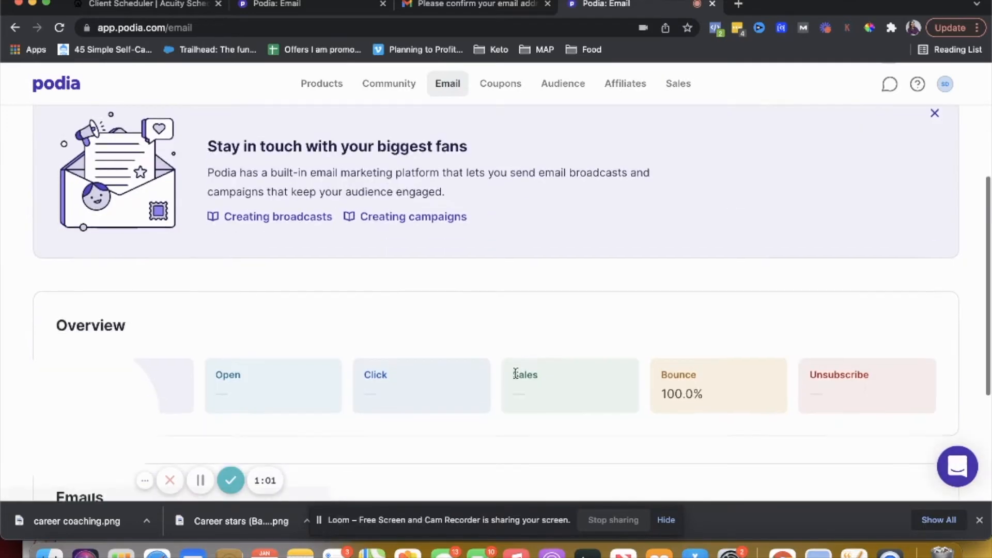
scroll(516, 376, "up", 10)
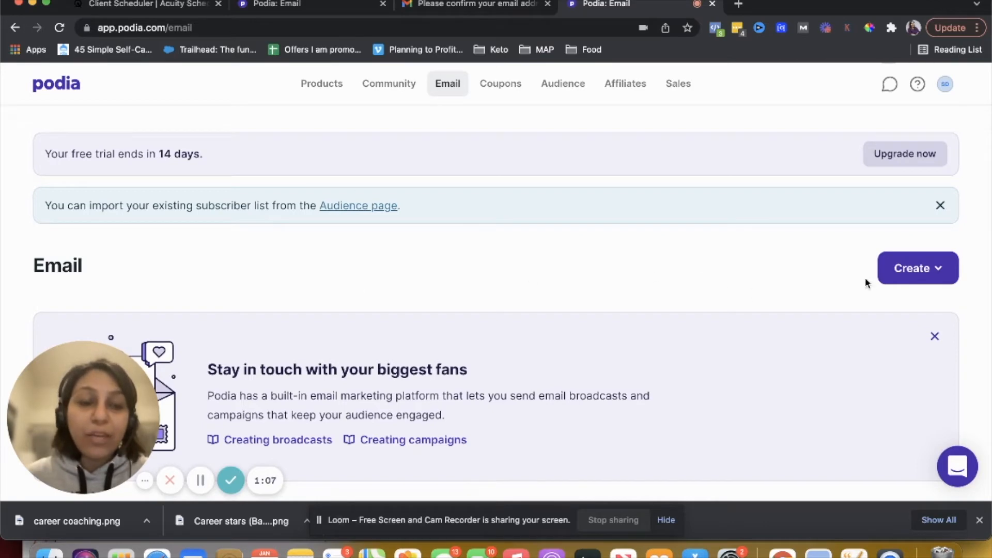
Create a new broadcast with the subject "test" and select all subscribers, including free guide, as recipients
left_click(896, 280)
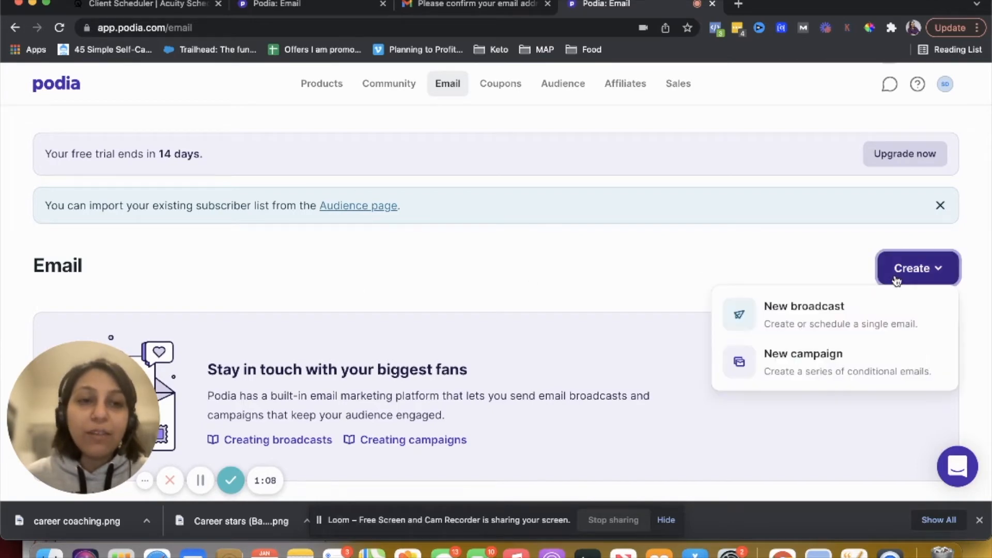
left_click(823, 324)
scroll(456, 280, "down", 3)
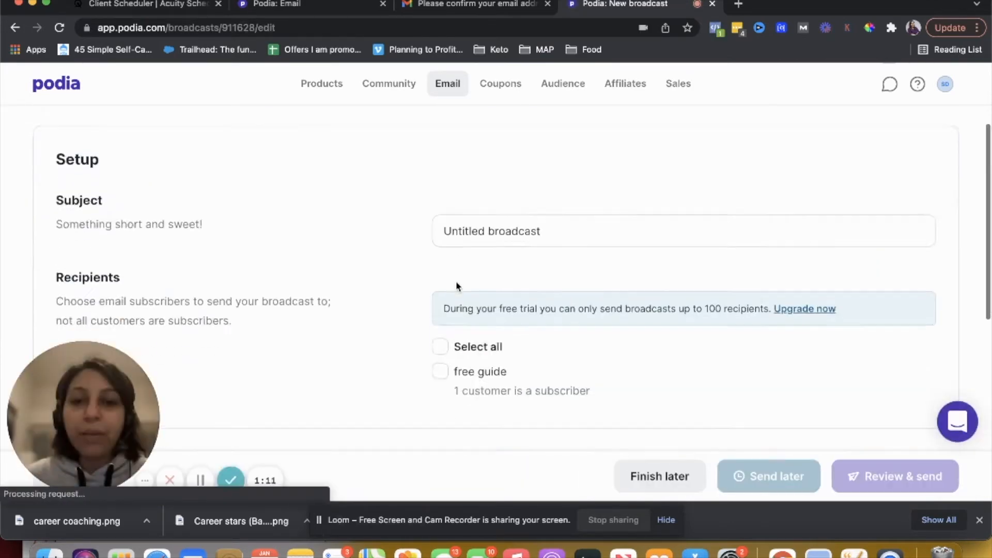
left_click(486, 227)
triple_click(485, 227)
type("test")
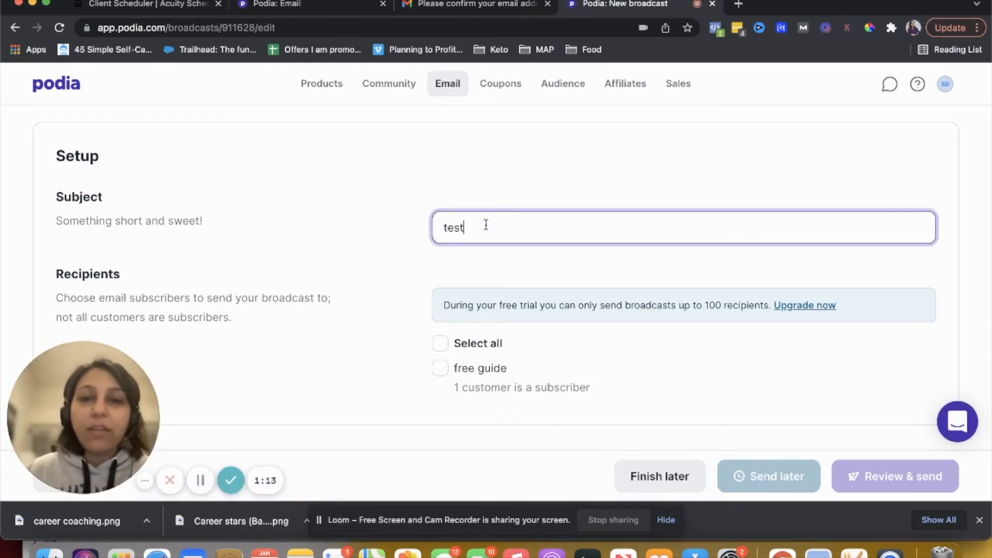
scroll(485, 225, "down", 2)
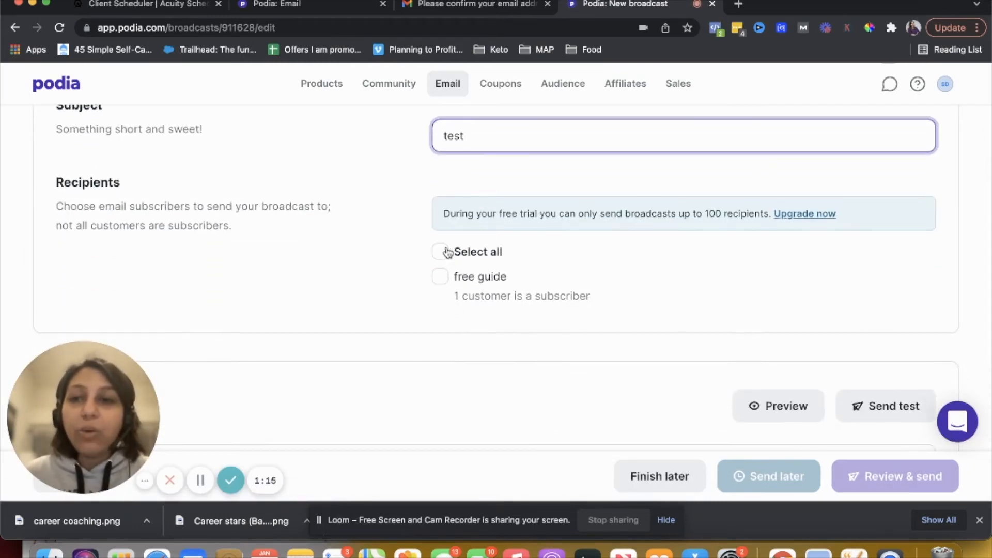
left_click(439, 276)
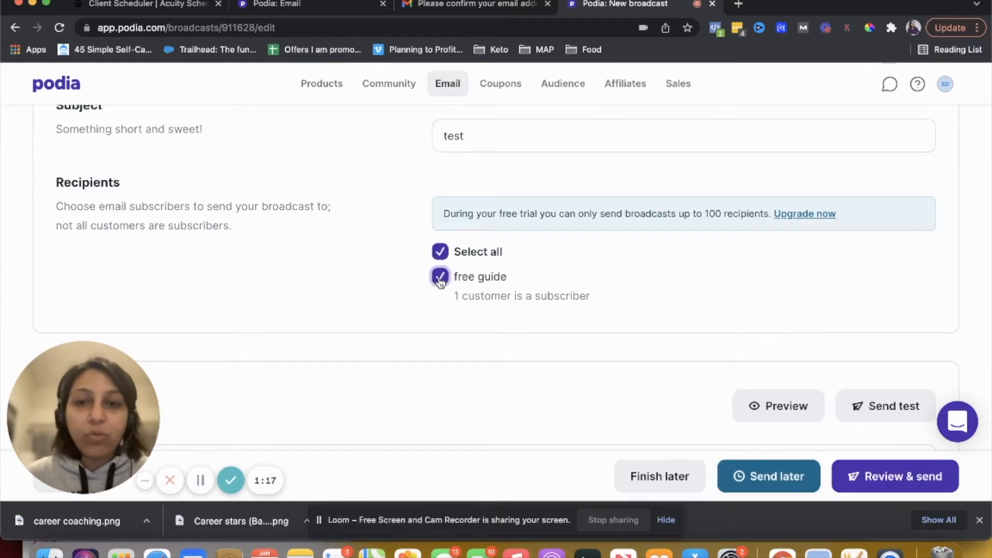
Open the broadcast's review-and-send preview, scroll through it, and close it without sending
scroll(483, 306, "down", 1)
scroll(482, 303, "down", 5)
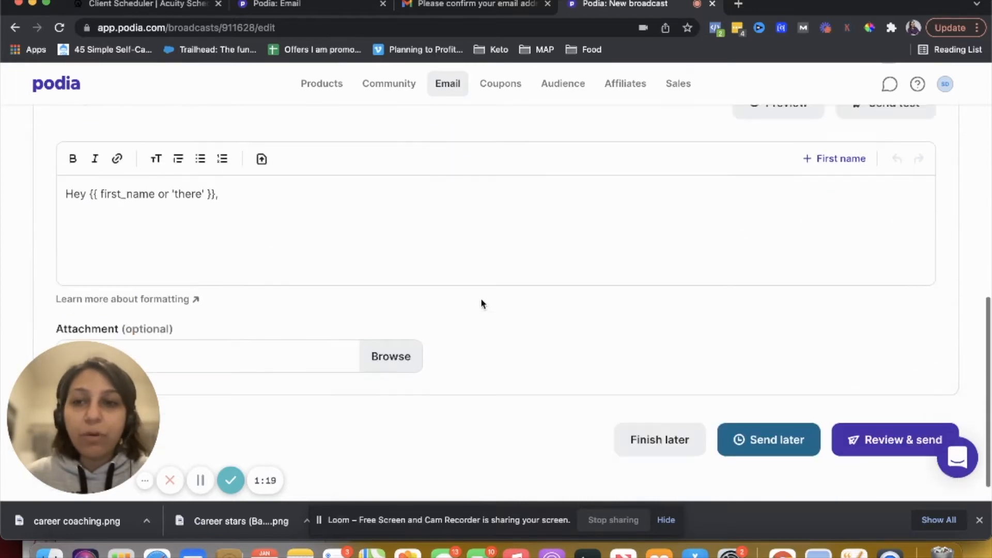
left_click(152, 168)
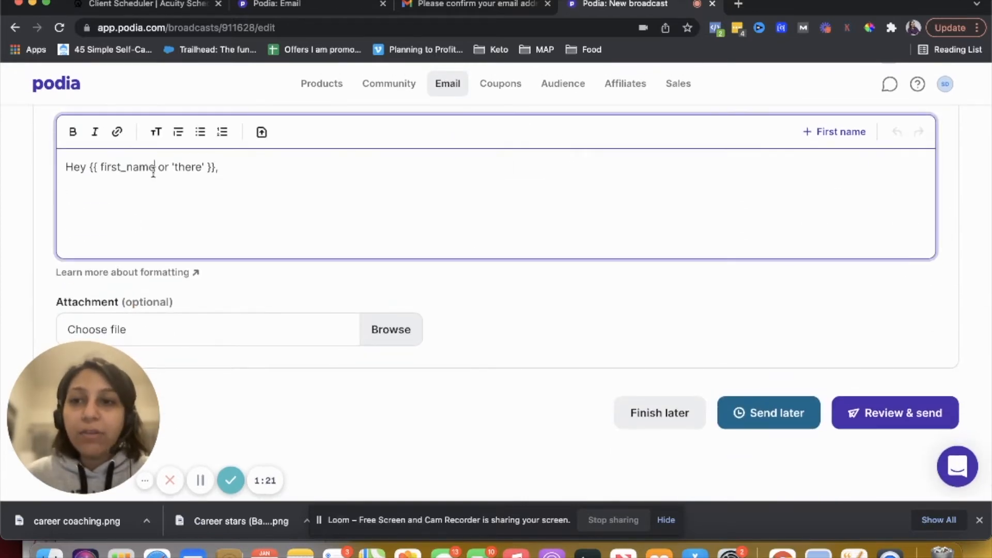
left_click(872, 417)
scroll(475, 265, "down", 3)
scroll(475, 265, "up", 3)
scroll(475, 265, "down", 3)
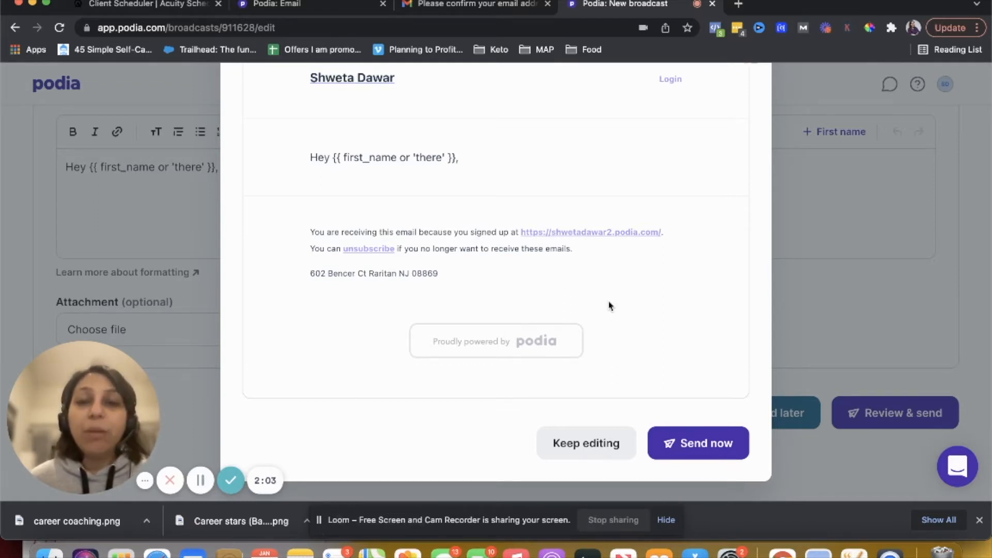
scroll(680, 365, "up", 5)
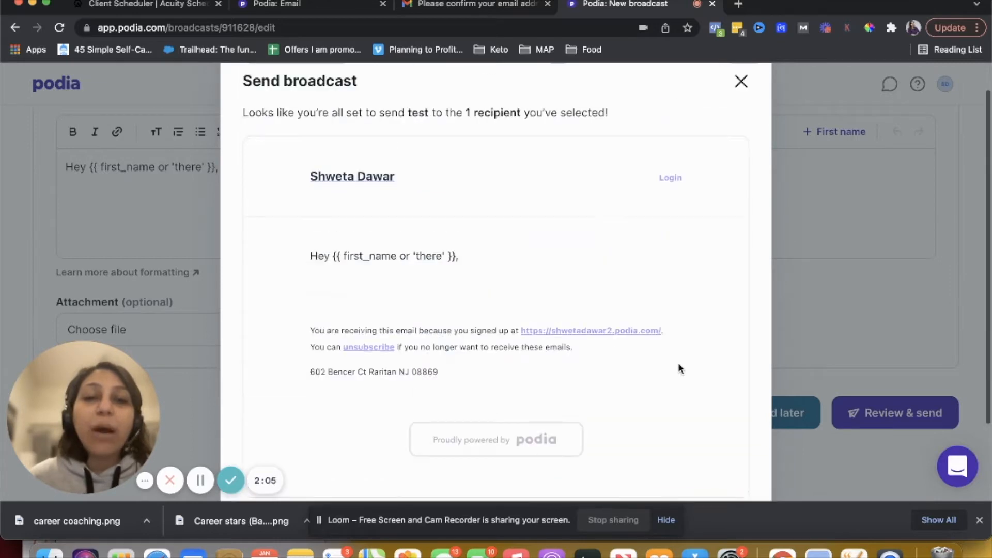
left_click(739, 115)
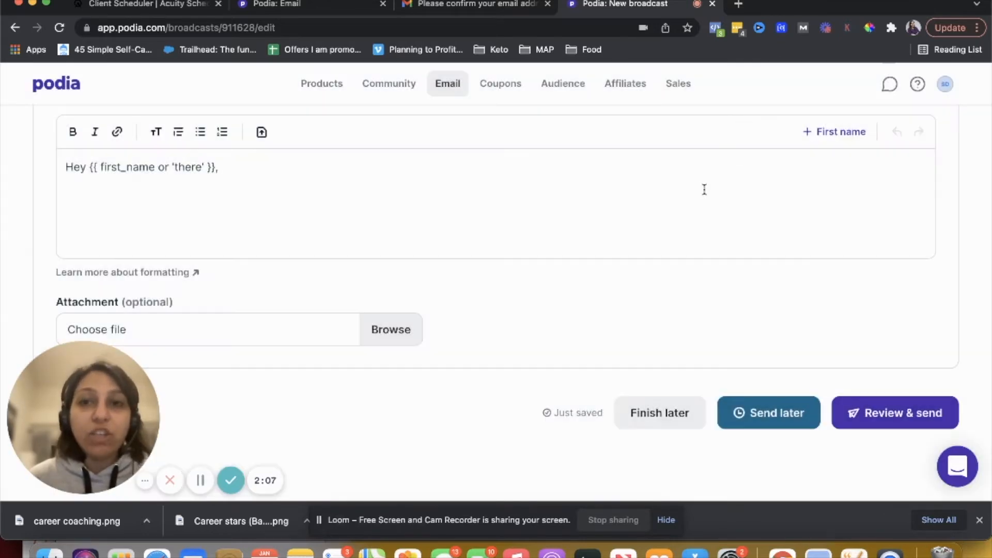
Replace the account's email with a new address in Account settings and save the changes
left_click(945, 84)
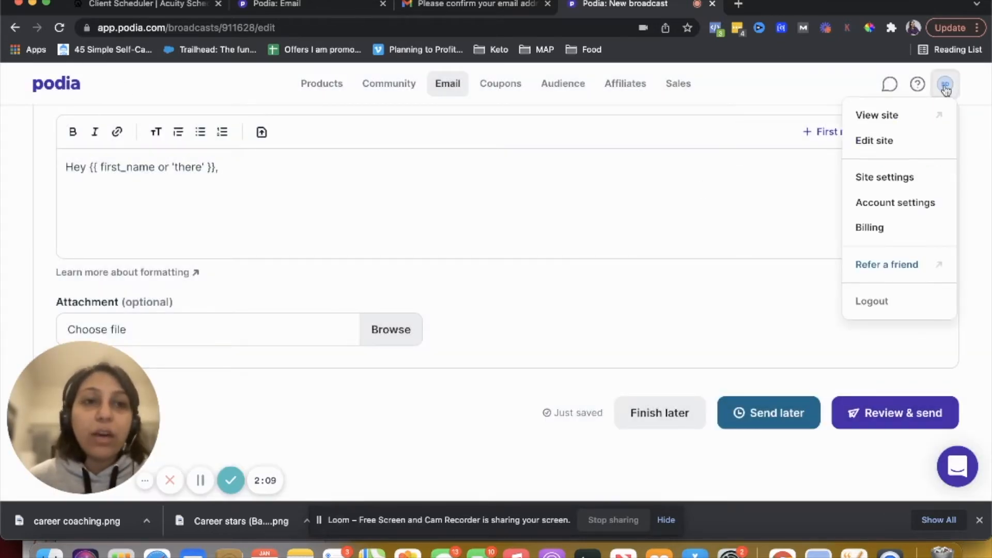
left_click(876, 203)
scroll(365, 318, "down", 5)
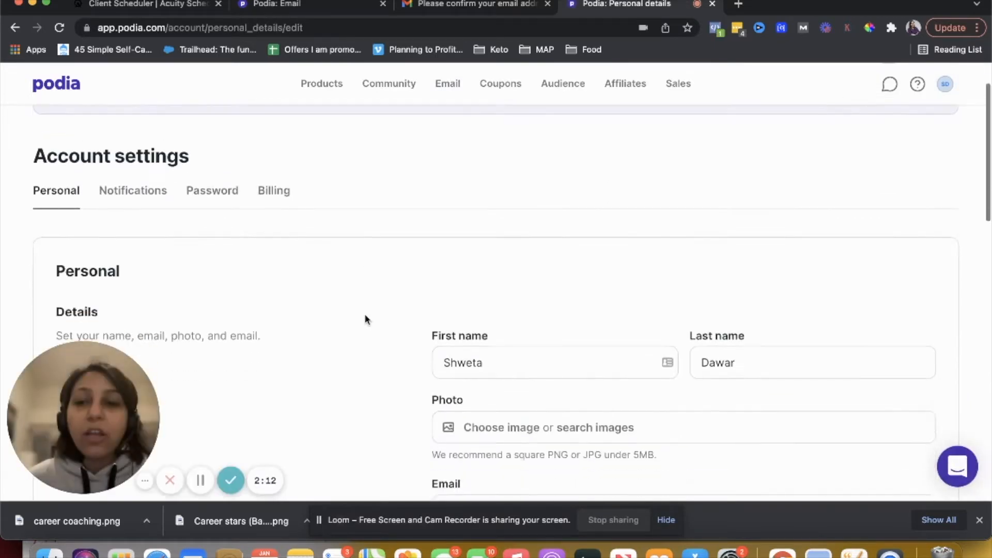
left_click(545, 324)
triple_click(545, 324)
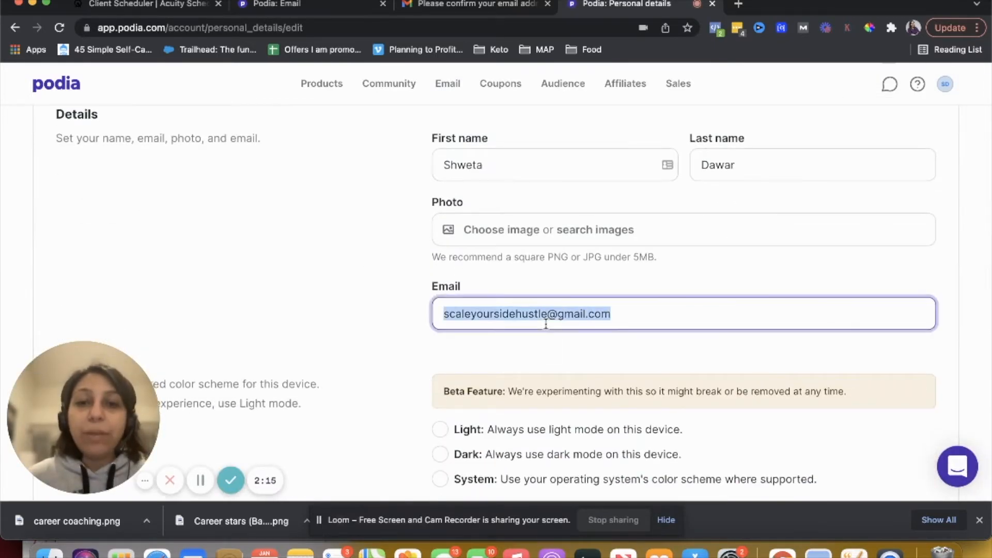
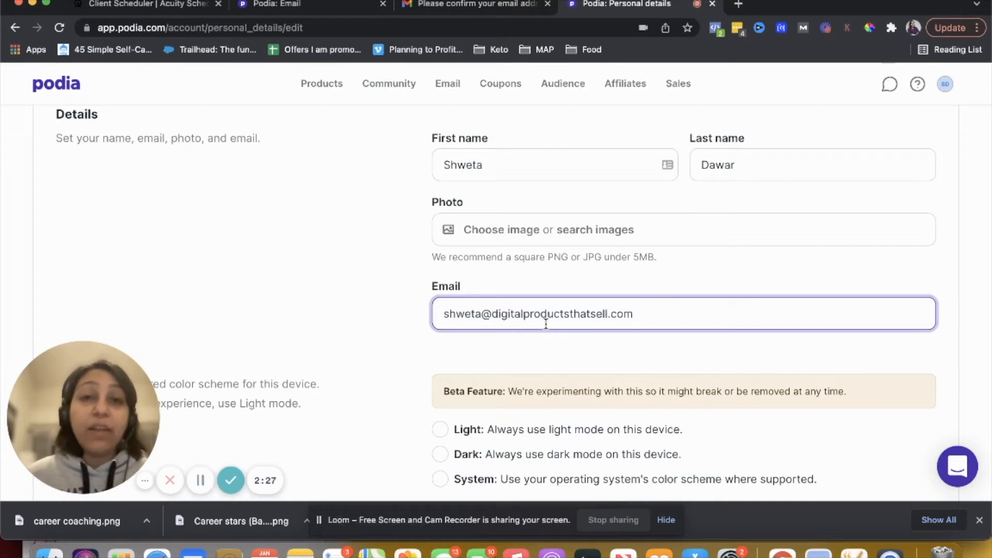
scroll(545, 325, "down", 3)
scroll(547, 328, "down", 10)
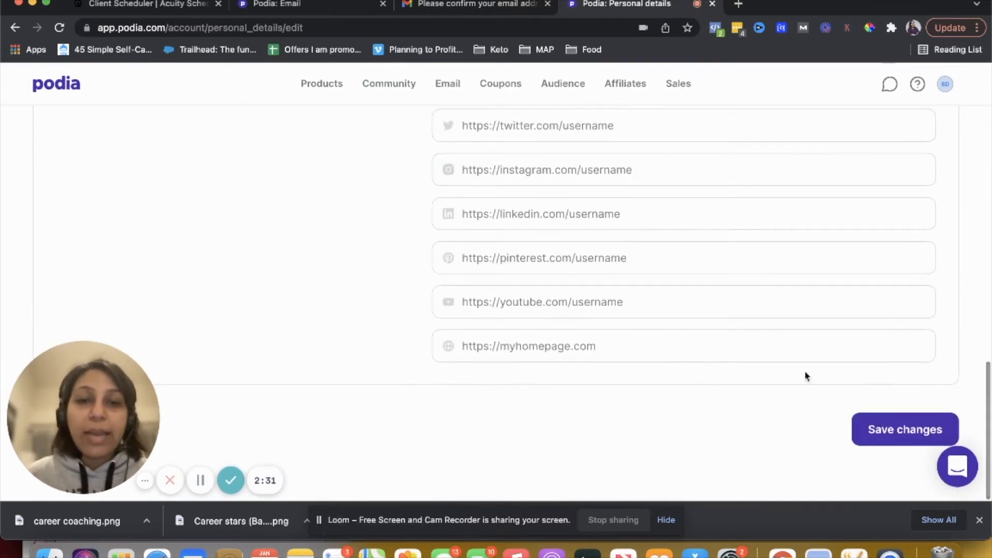
left_click(932, 436)
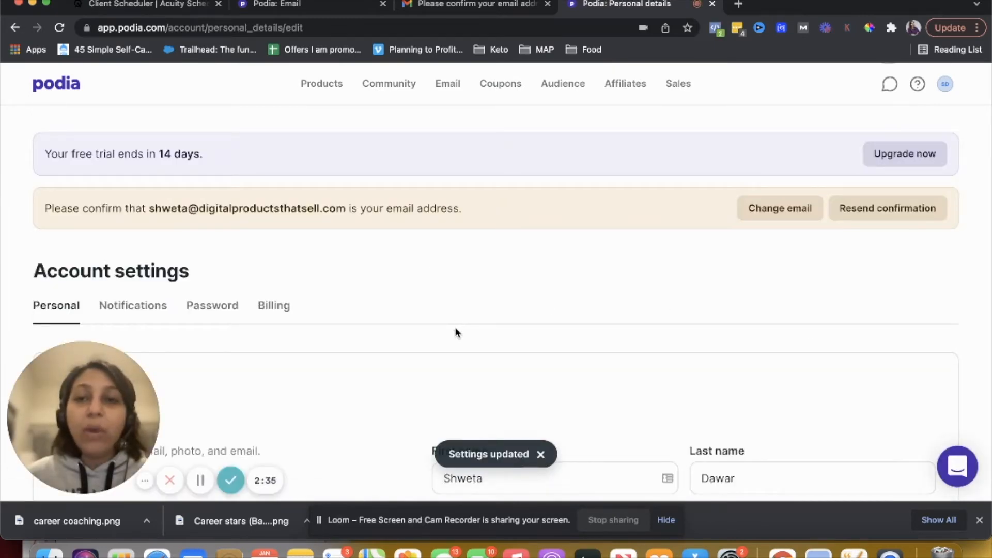
Open Site settings and set the store name to Career Starters
triple_click(275, 205)
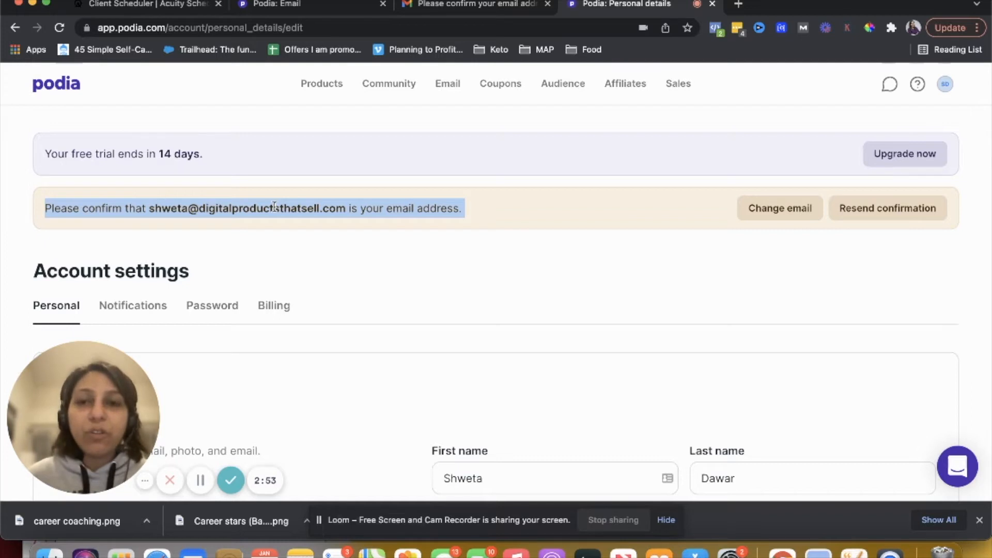
left_click(947, 96)
left_click(947, 93)
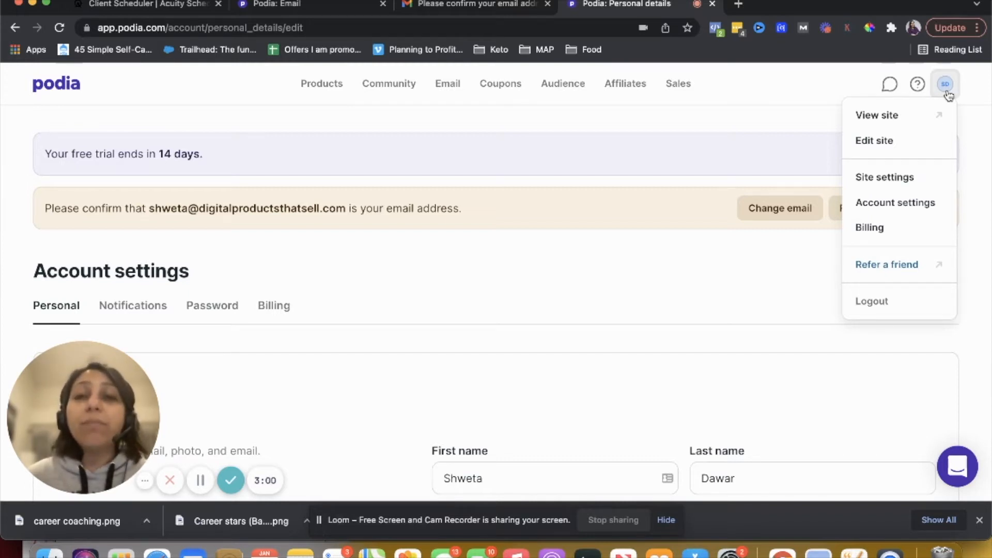
left_click(896, 174)
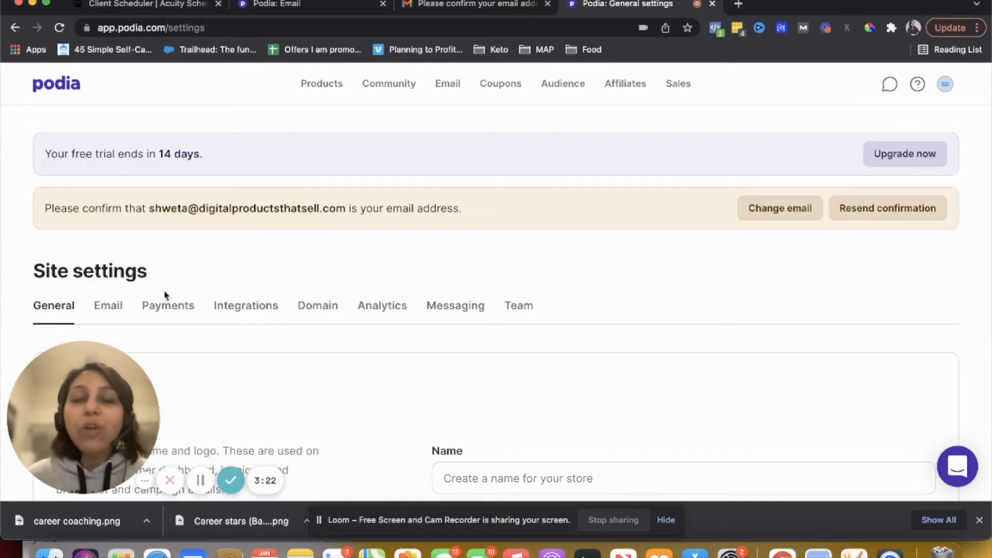
scroll(165, 295, "down", 5)
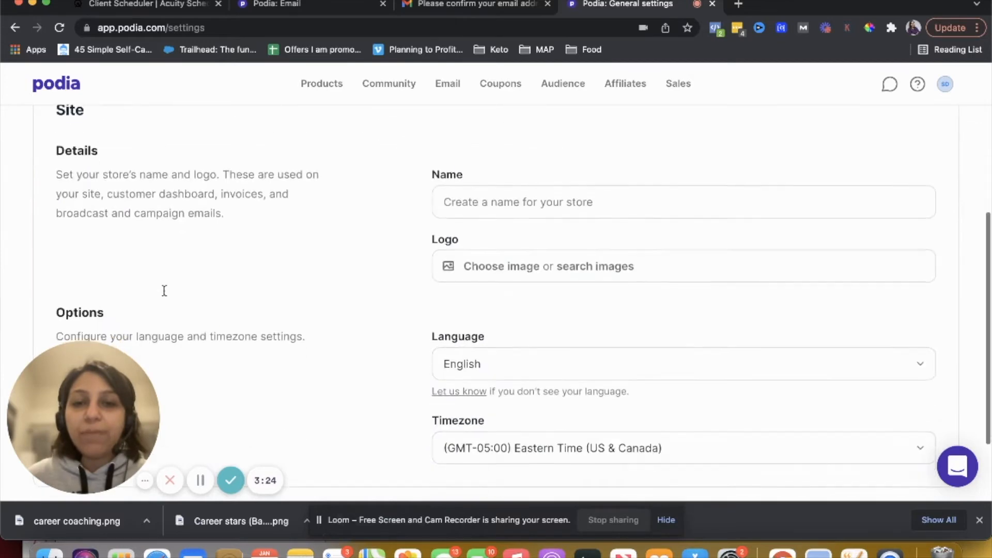
left_click(455, 272)
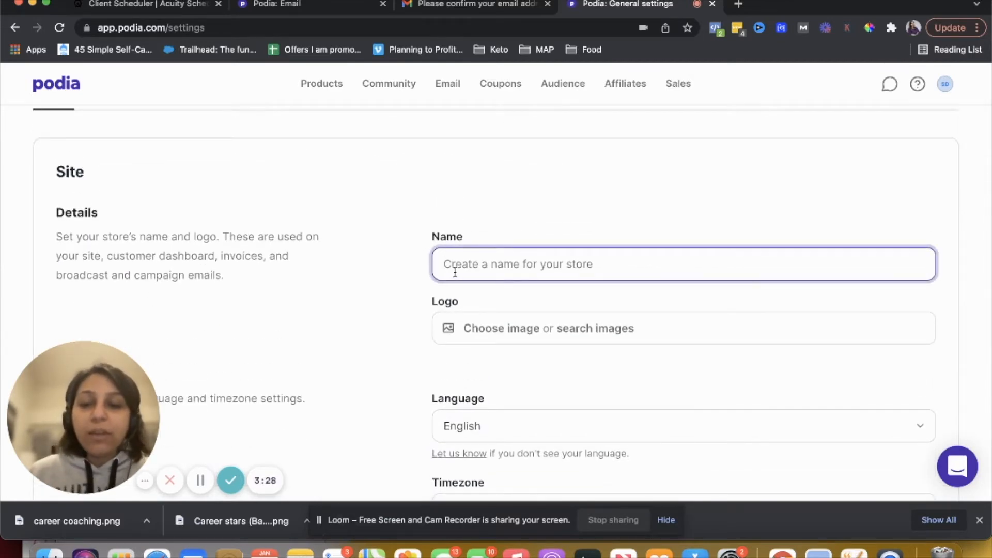
type("Career")
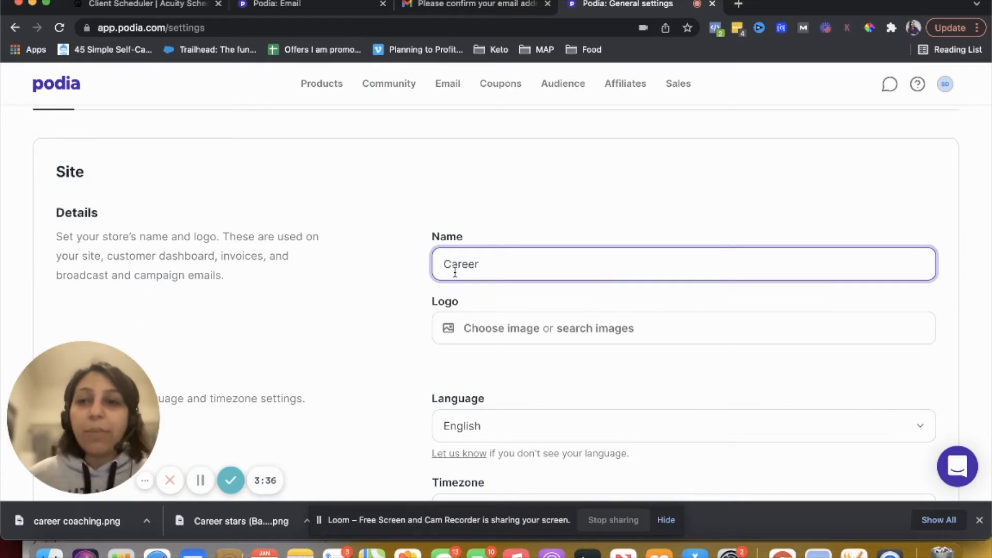
type("Starters")
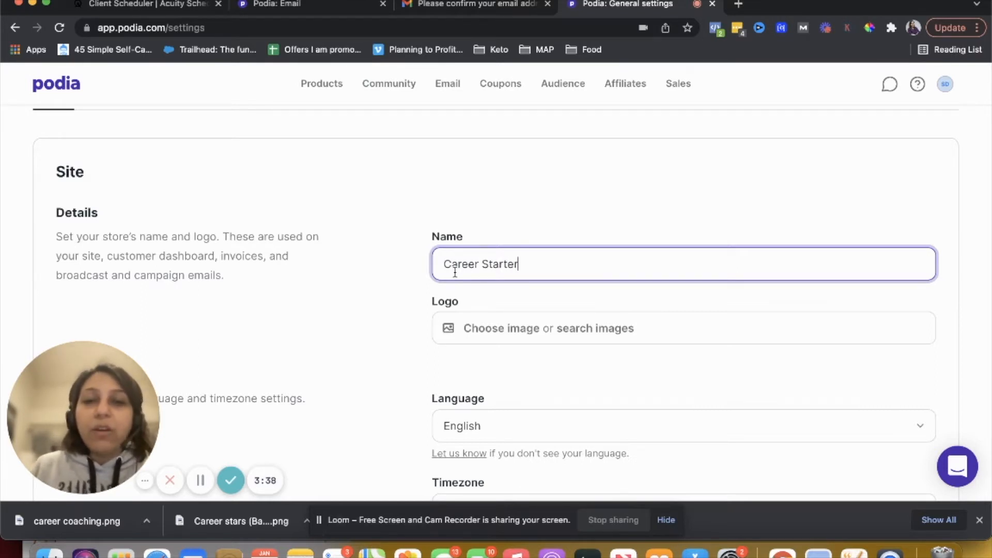
Upload Career stars.png from Downloads as the site logo and save the site settings
left_click(495, 331)
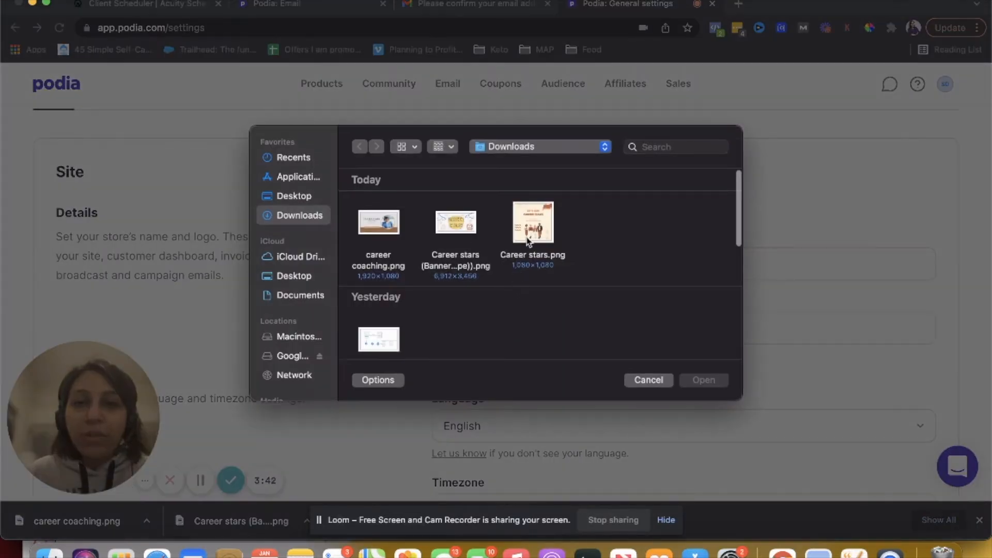
left_click(529, 238)
left_click(705, 381)
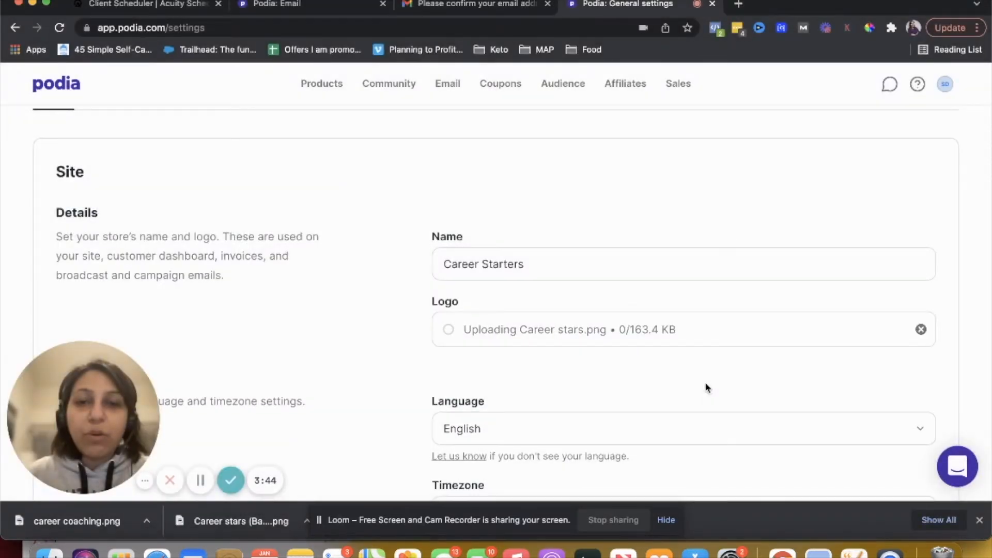
scroll(708, 388, "down", 4)
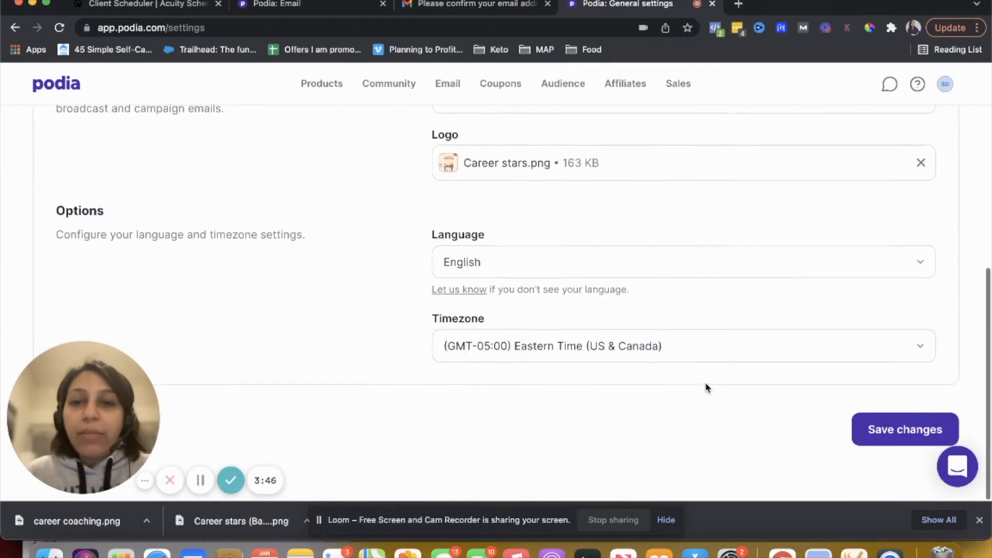
left_click(897, 442)
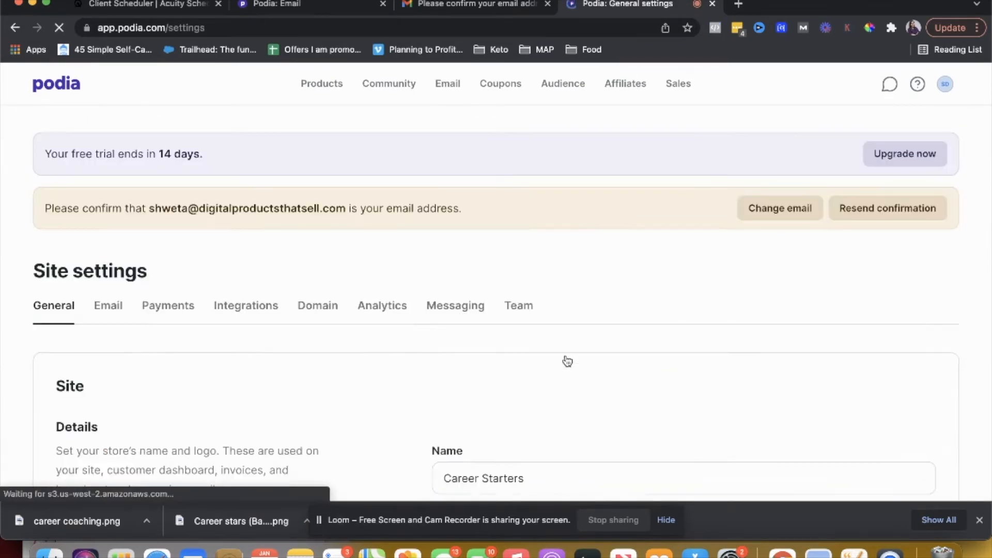
Open the Email tab of Site settings and review its mailing address and double opt-in options
left_click(109, 236)
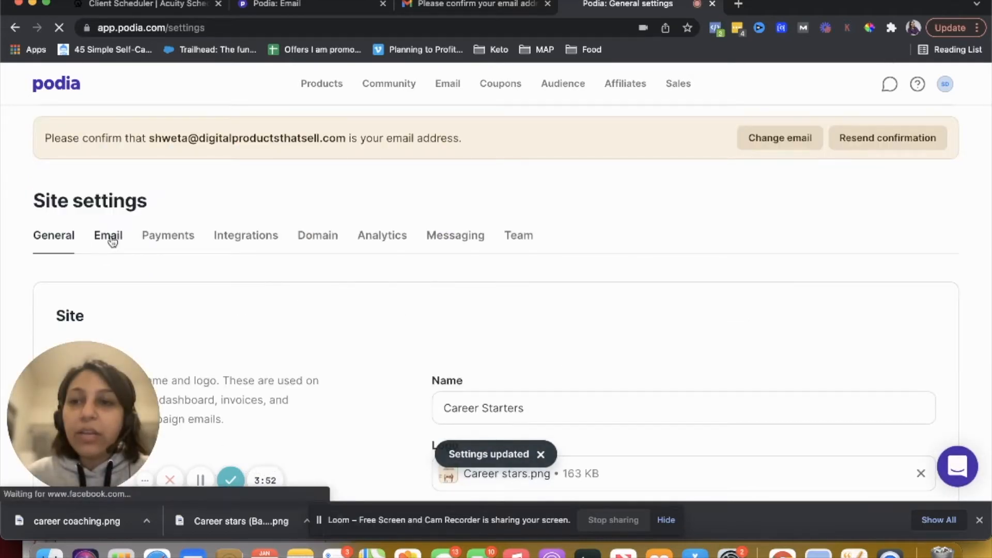
scroll(317, 286, "down", 3)
scroll(403, 284, "down", 3)
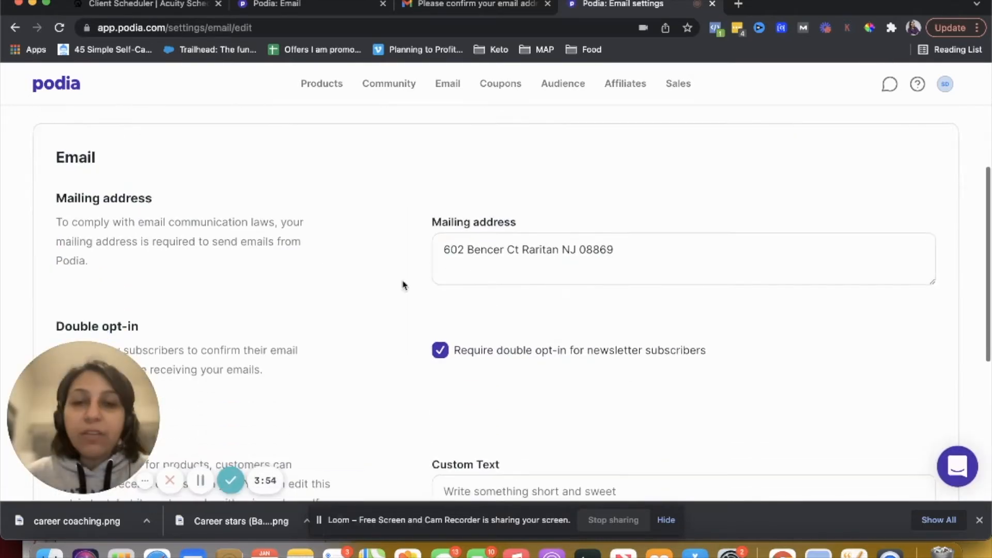
Set the email opt-in custom text to "Free mail your way! No spam" and save the email settings
scroll(527, 301, "down", 1)
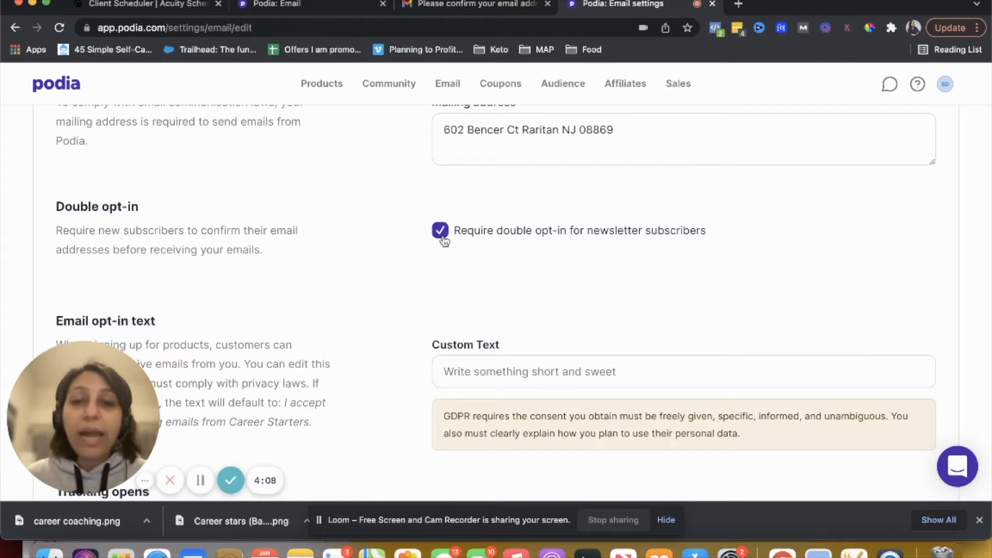
scroll(442, 237, "down", 3)
left_click(500, 292)
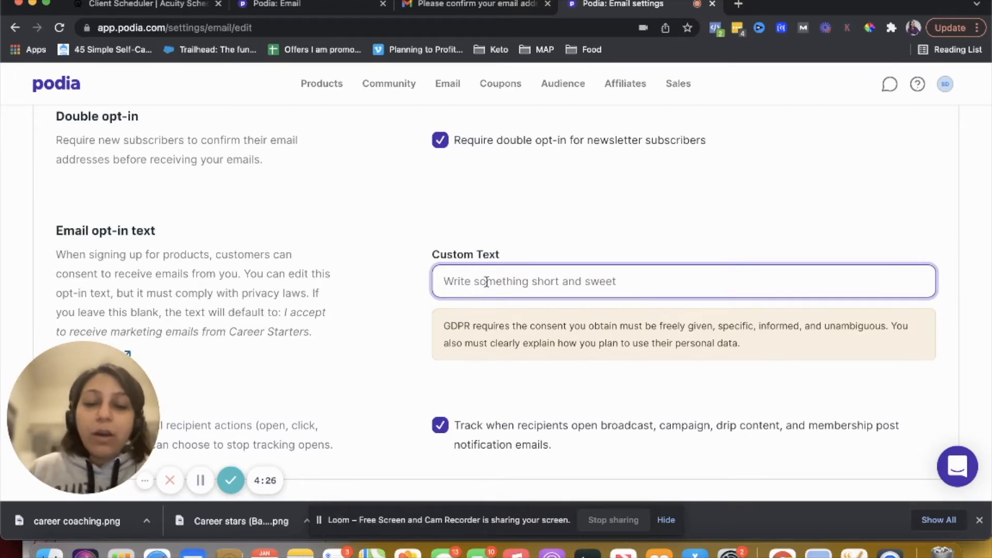
type("Free mail your way! No spam")
scroll(486, 282, "down", 3)
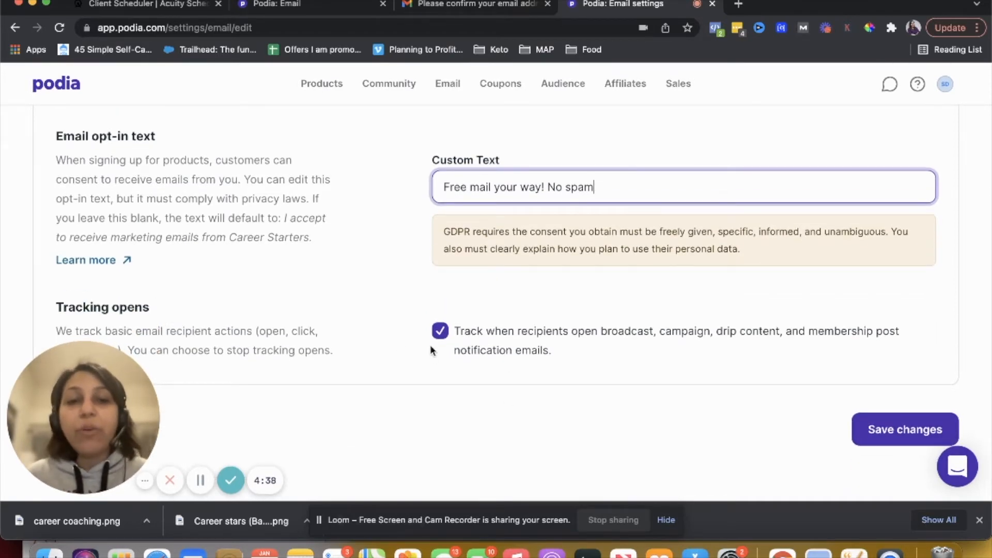
left_click(867, 428)
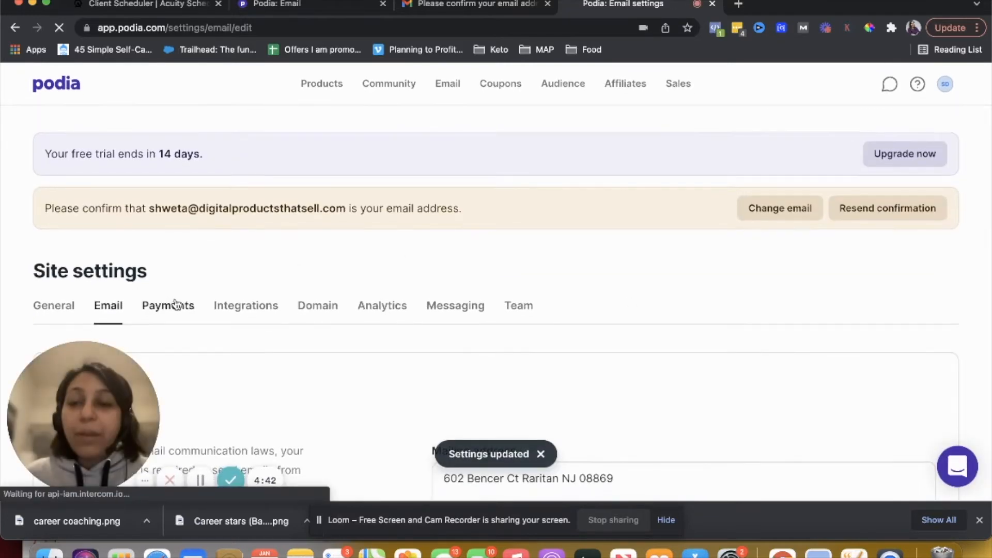
Open the Payments tab, review the currency, payment and tax options, and save the payment settings
scroll(270, 306, "down", 2)
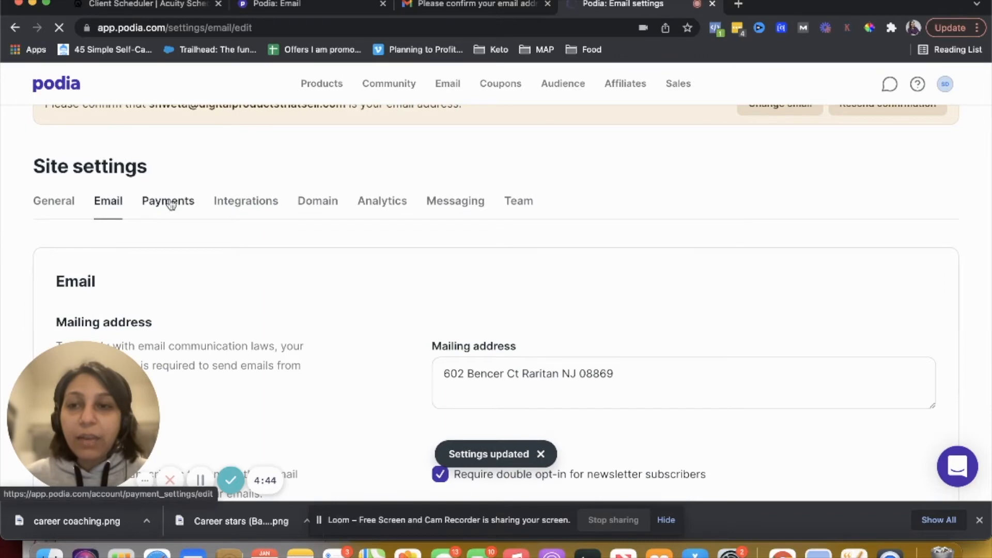
scroll(324, 325, "down", 1)
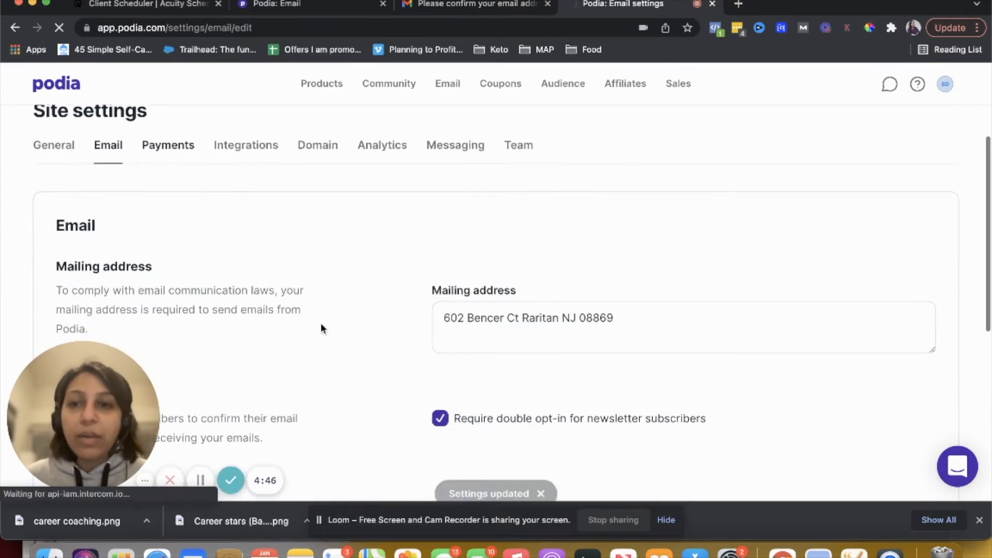
left_click(163, 158)
scroll(285, 287, "down", 2)
scroll(286, 288, "down", 2)
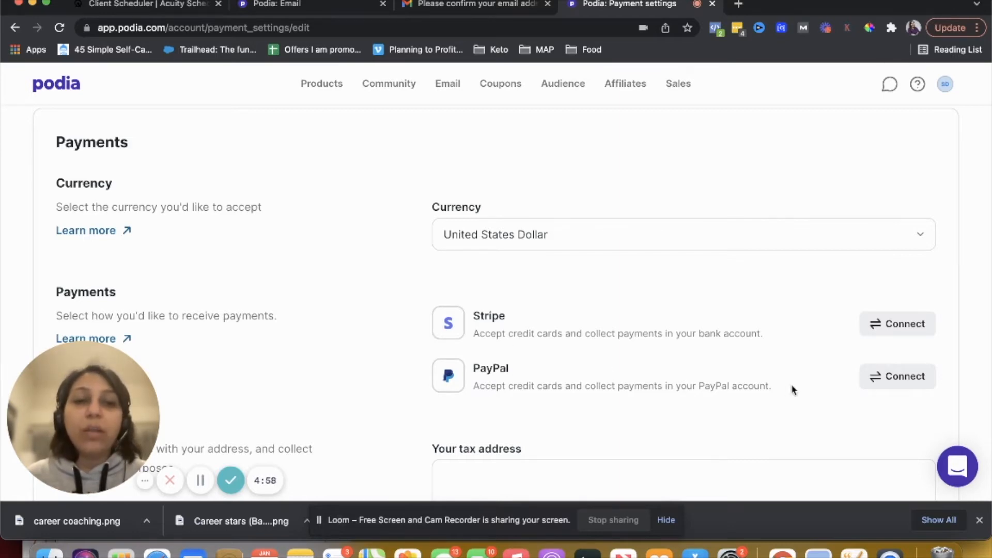
scroll(650, 359, "down", 3)
scroll(649, 357, "down", 1)
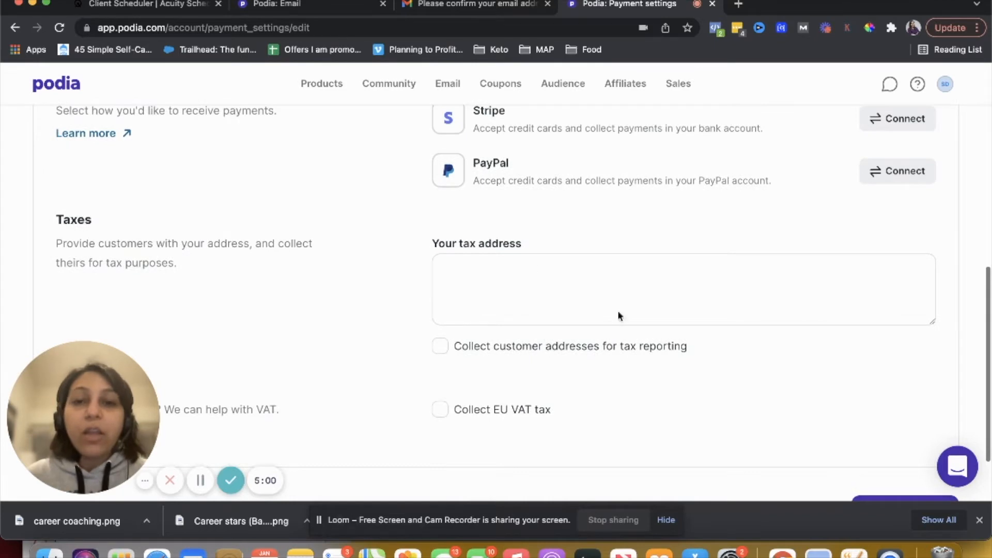
scroll(507, 287, "down", 2)
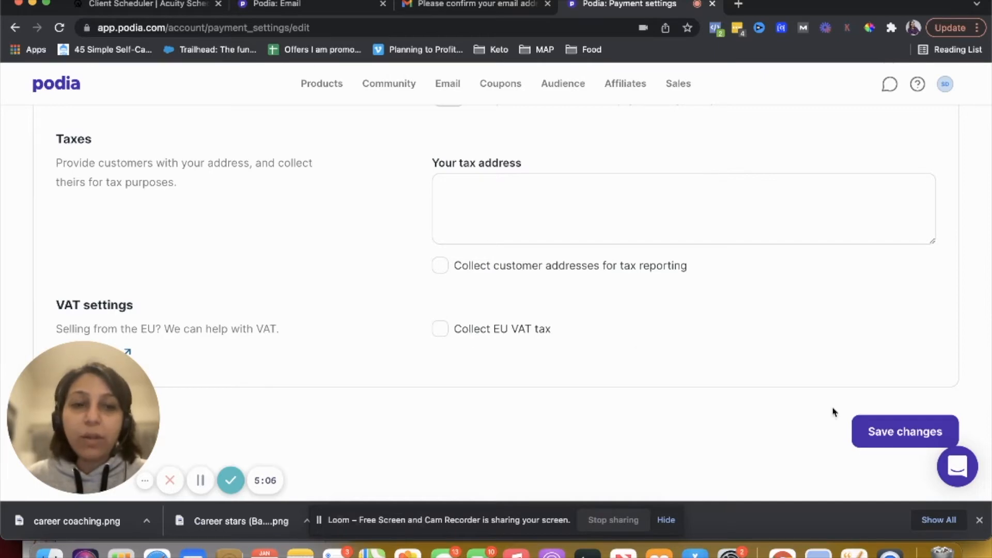
left_click(878, 430)
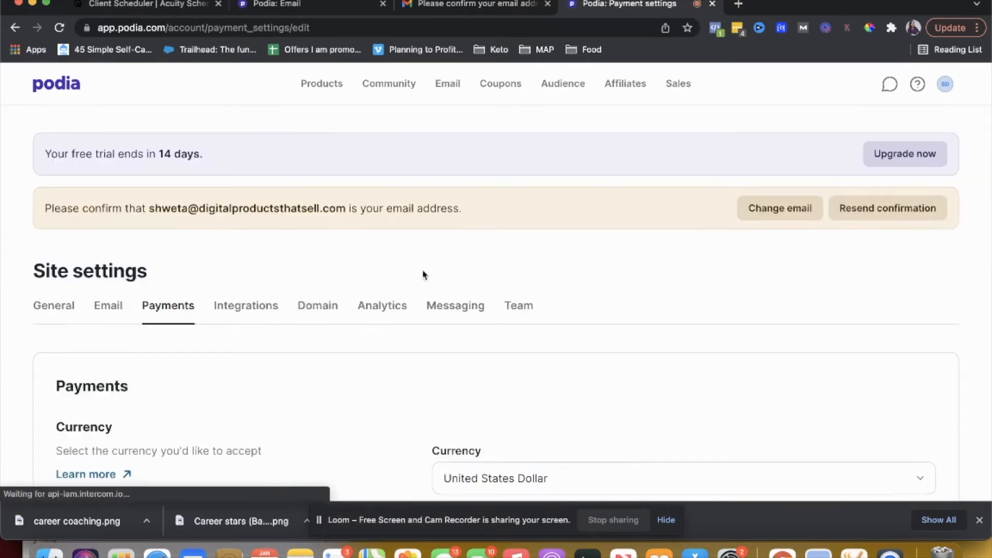
Open the Integrations tab and review the video, email and Zapier integrations, including the ConvertKit connection form
left_click(247, 307)
scroll(396, 290, "down", 1)
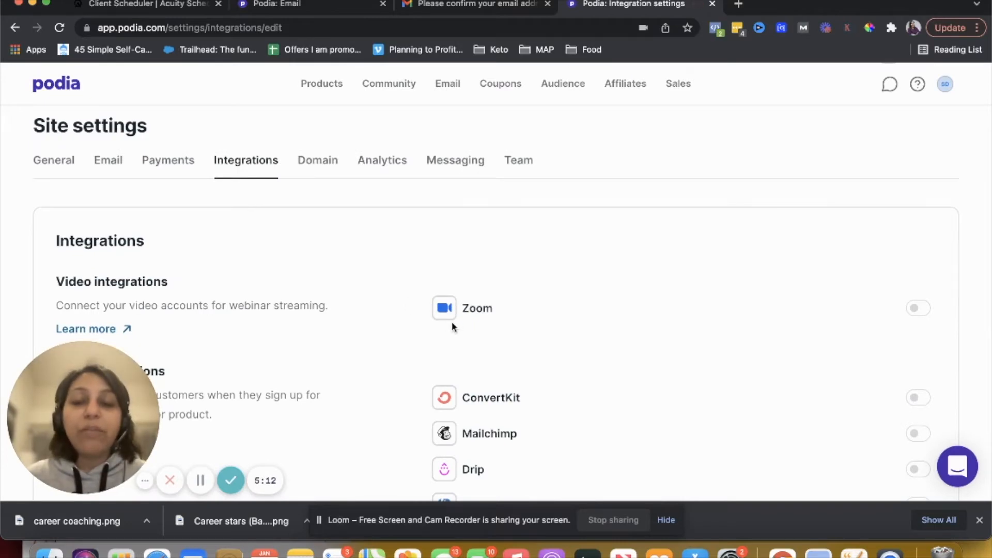
scroll(455, 305, "down", 5)
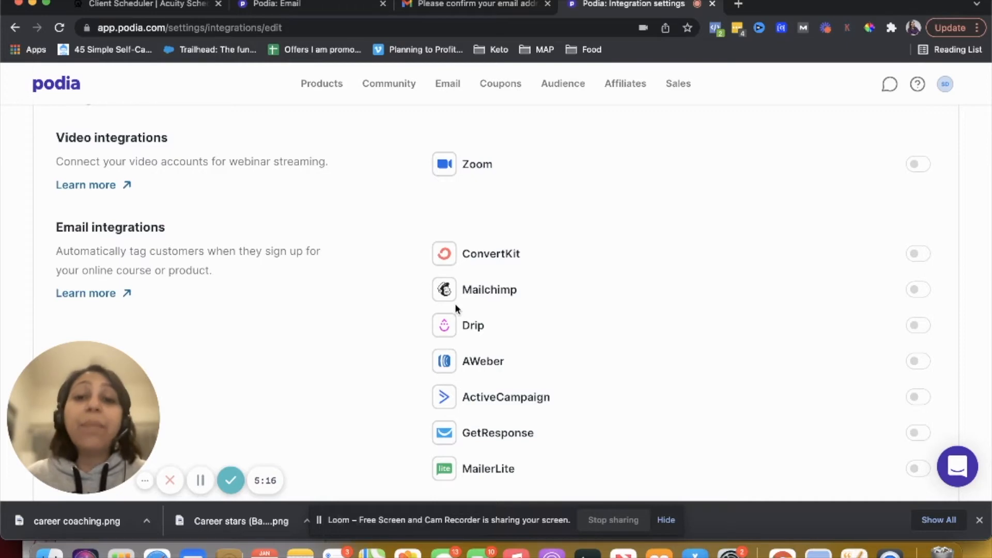
scroll(516, 376, "down", 5)
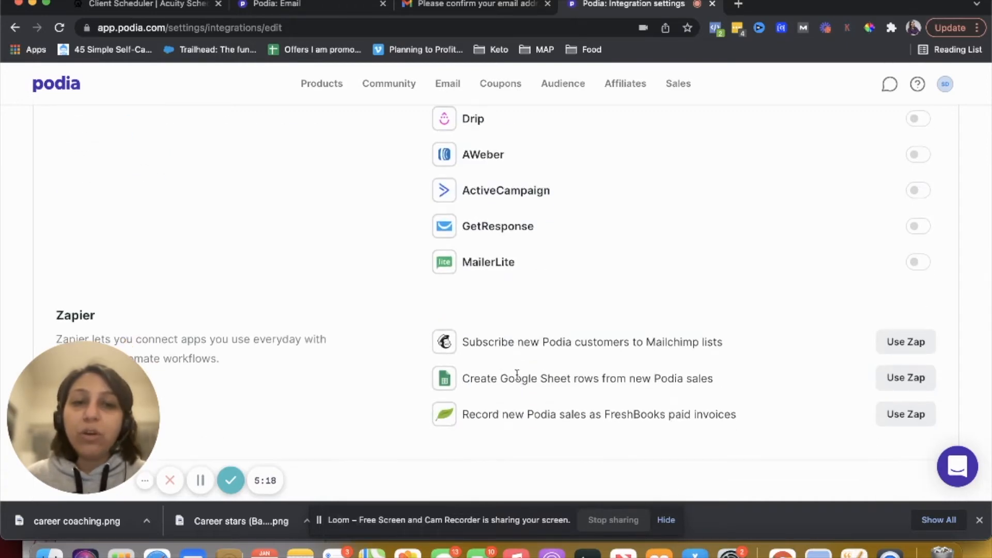
scroll(679, 333, "up", 4)
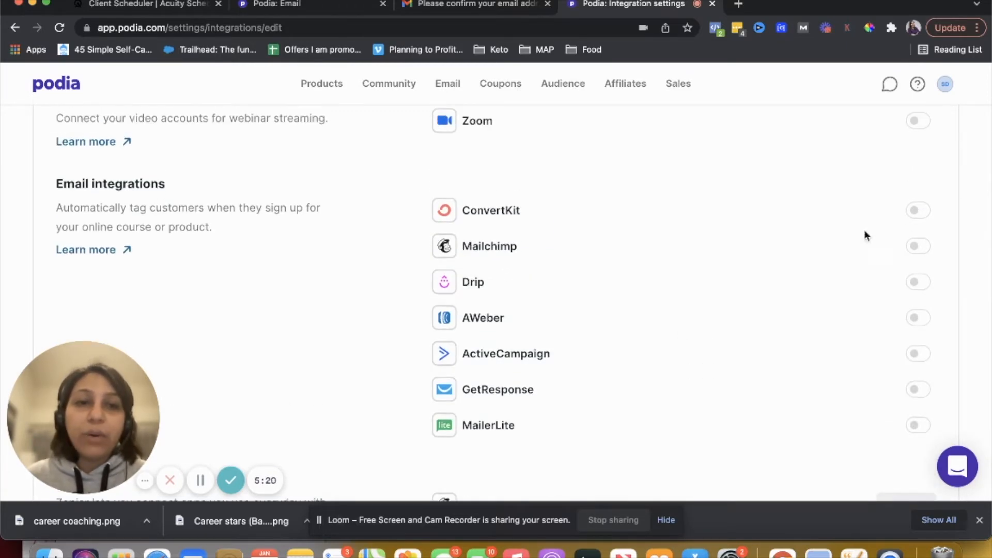
left_click(918, 209)
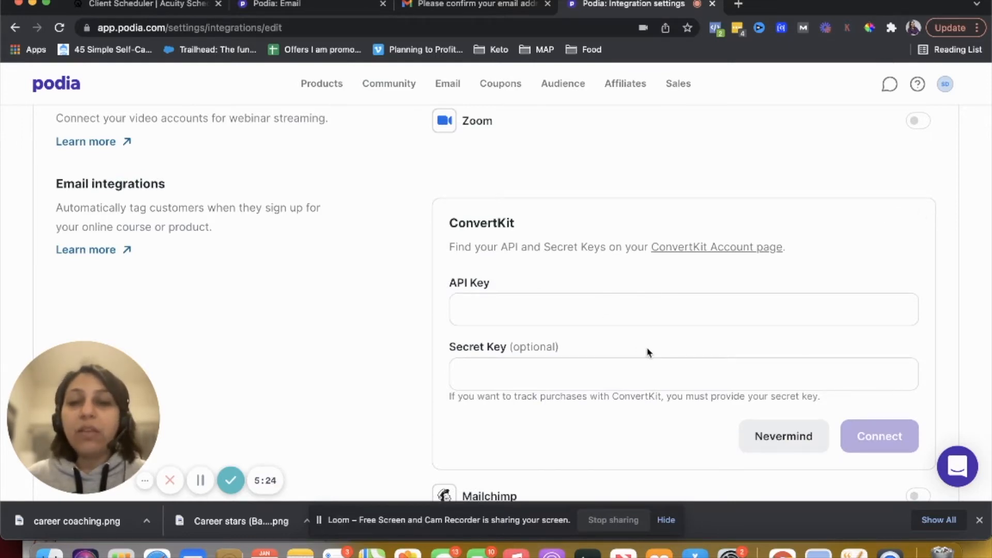
left_click(750, 445)
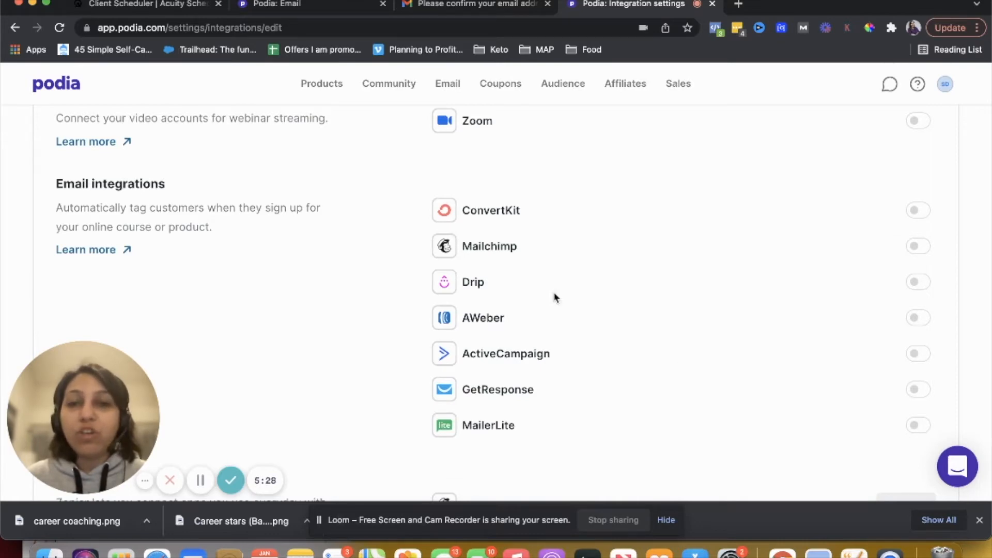
scroll(550, 420, "down", 5)
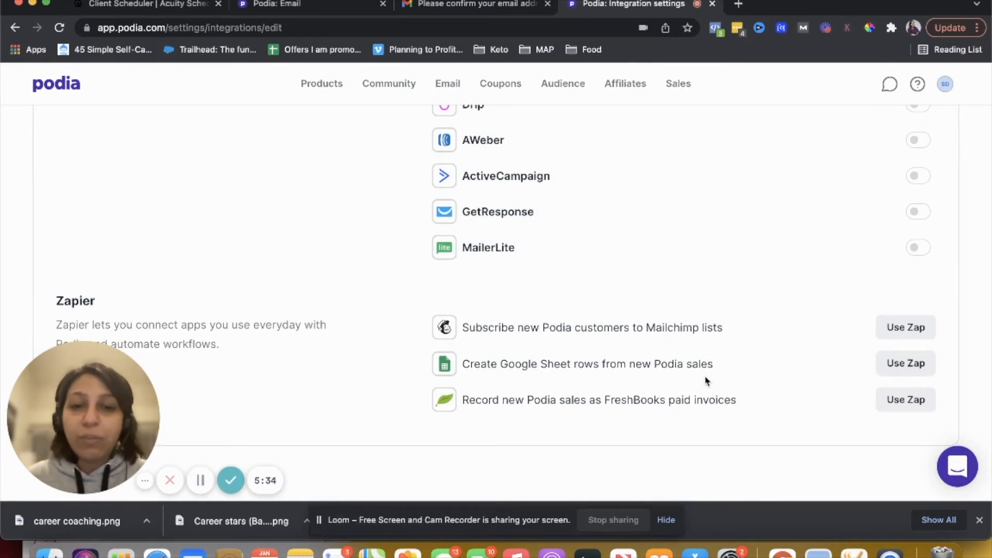
scroll(704, 381, "up", 5)
scroll(706, 380, "up", 6)
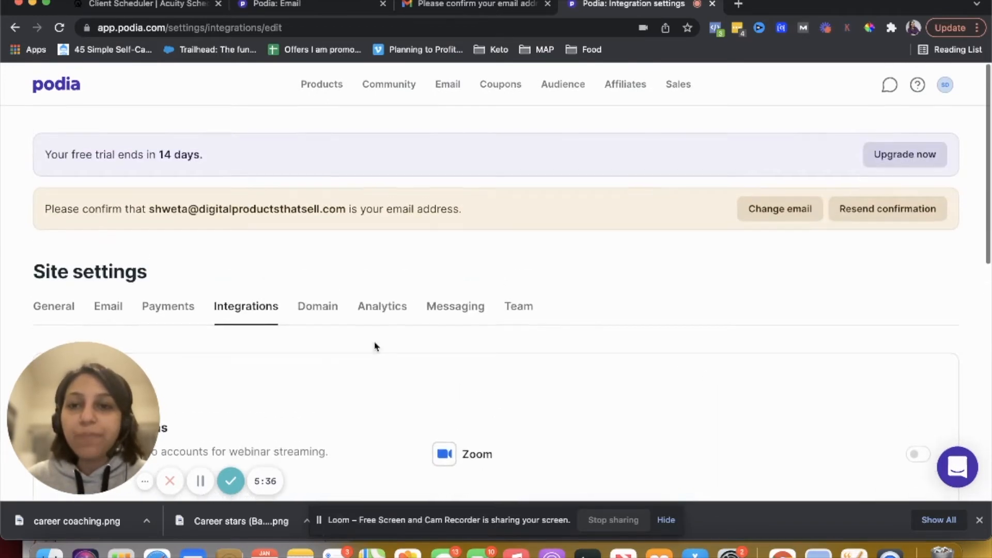
Review the Domain and Analytics tabs for the subdomain, custom domain and tracking ID fields
left_click(329, 310)
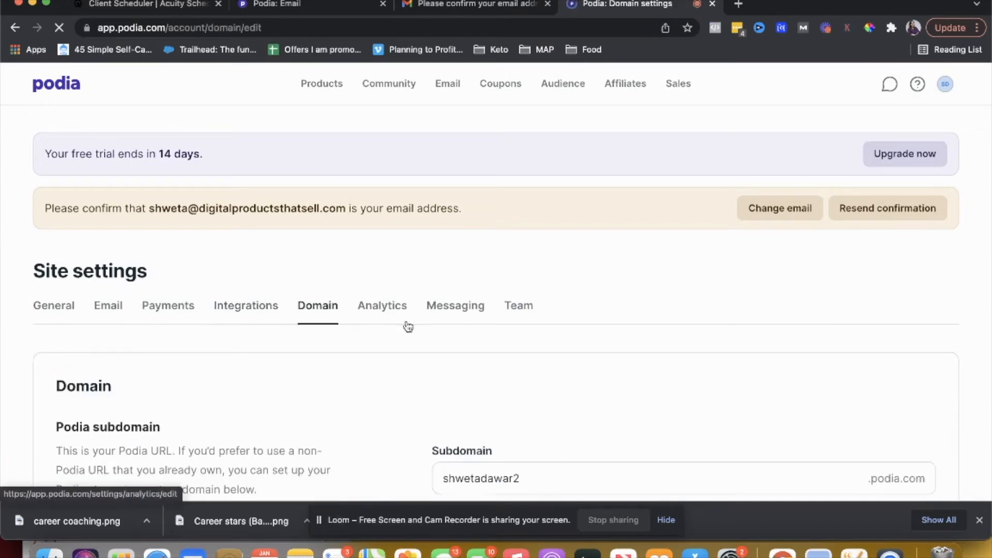
scroll(427, 321, "down", 5)
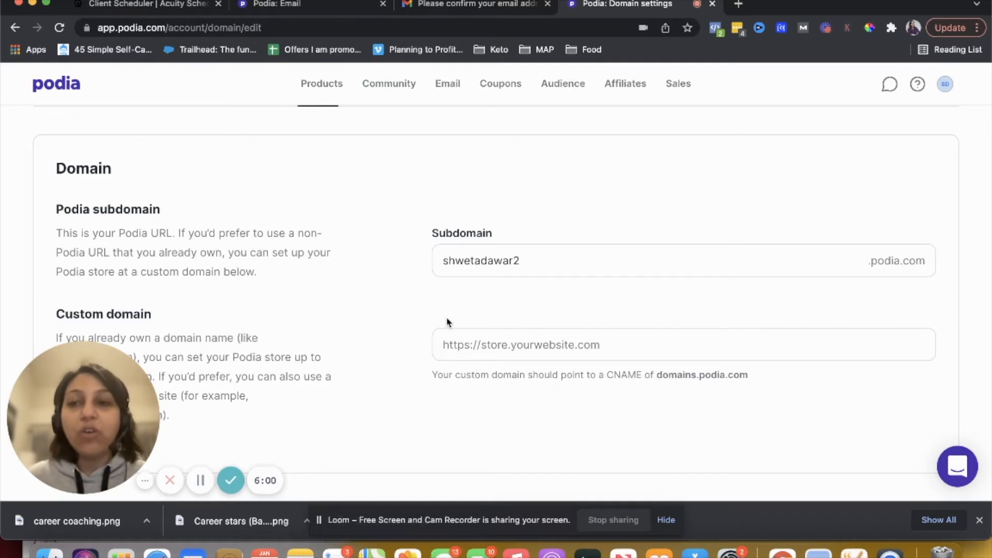
scroll(469, 338, "up", 3)
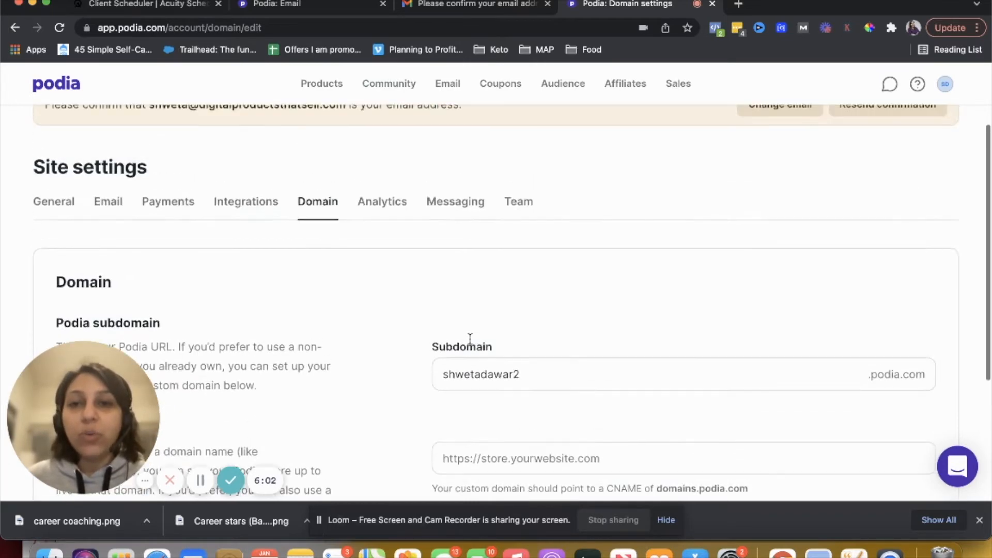
left_click(365, 202)
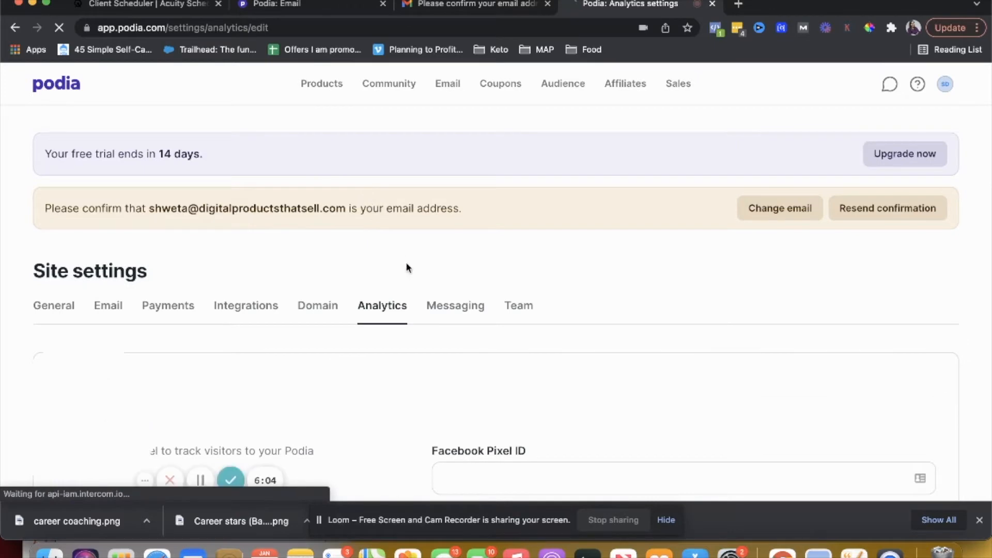
scroll(408, 268, "down", 3)
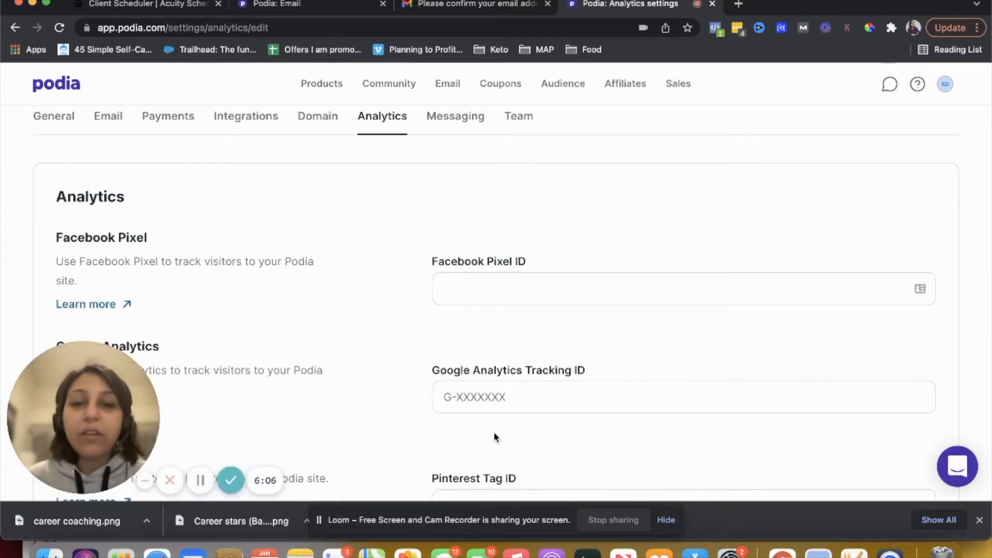
scroll(494, 436, "down", 4)
scroll(470, 434, "up", 4)
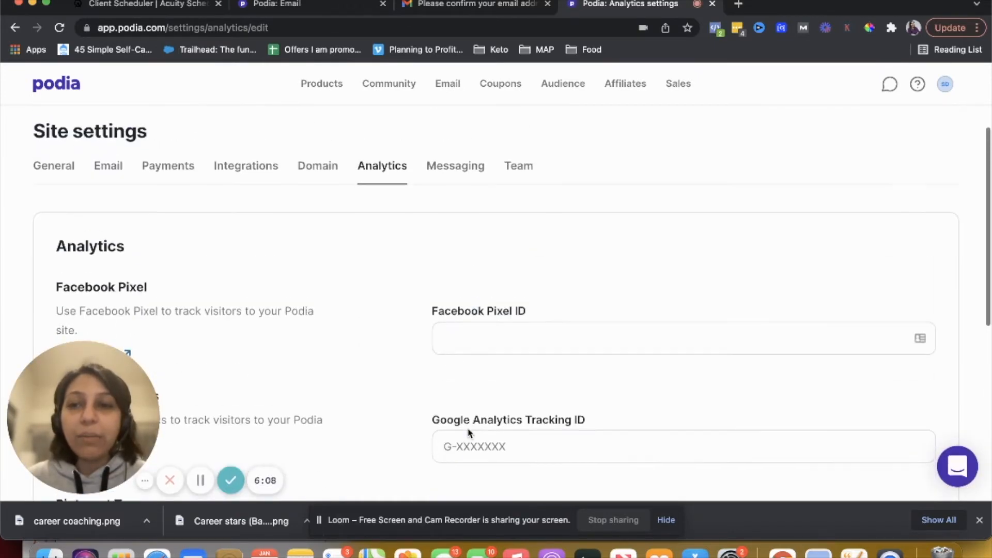
Review the Messaging tab's who-can-message options and the Team tab's teammate invitation section
left_click(458, 184)
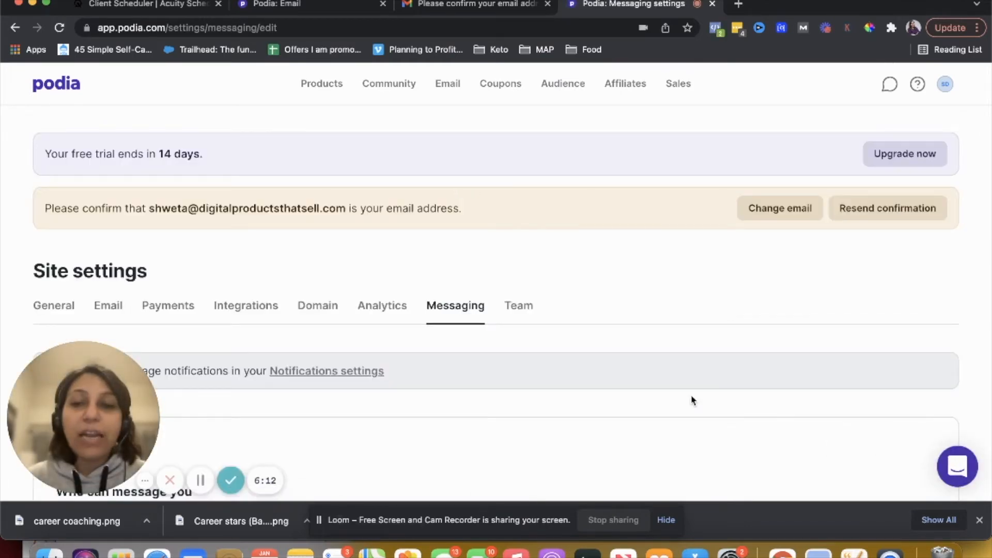
scroll(693, 401, "down", 4)
scroll(693, 401, "down", 1)
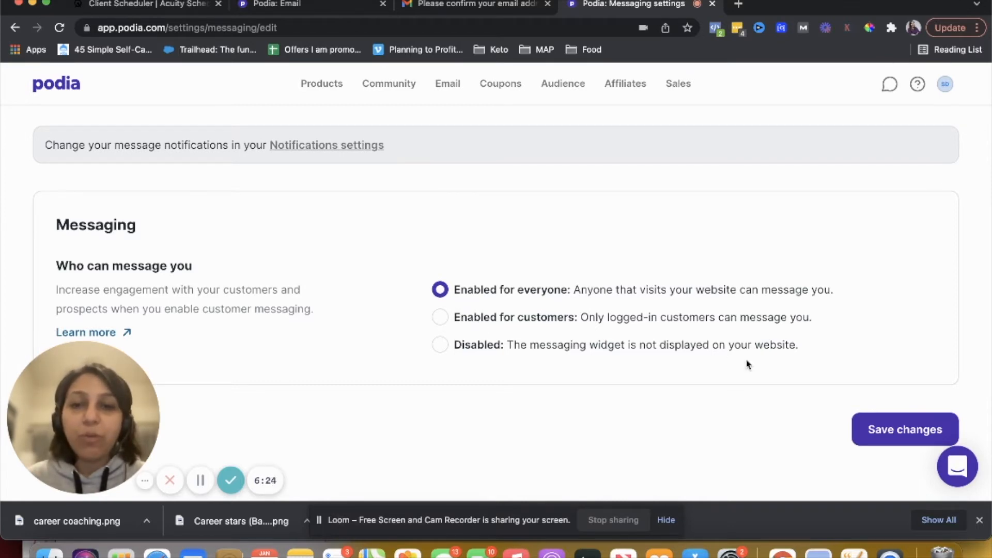
scroll(744, 361, "up", 5)
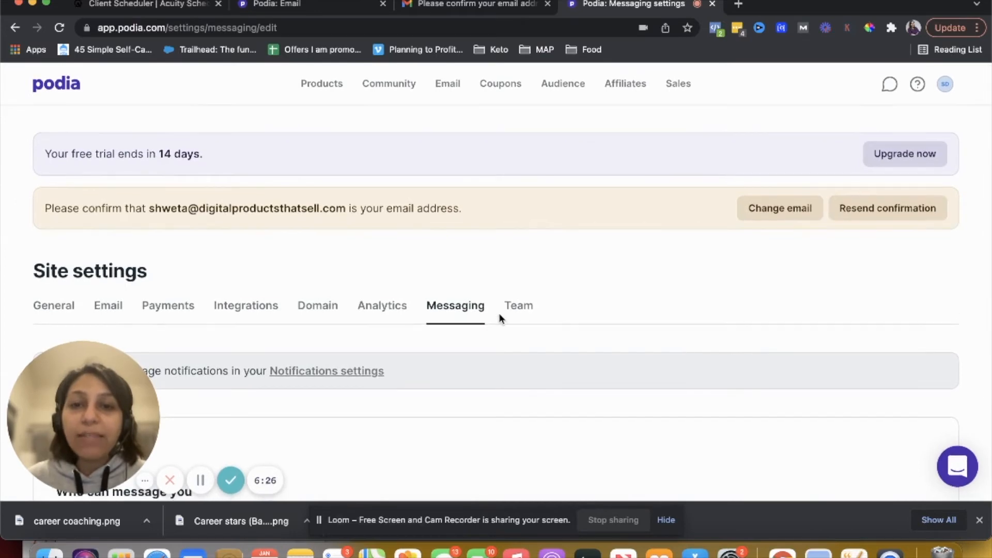
left_click(511, 312)
scroll(512, 312, "down", 3)
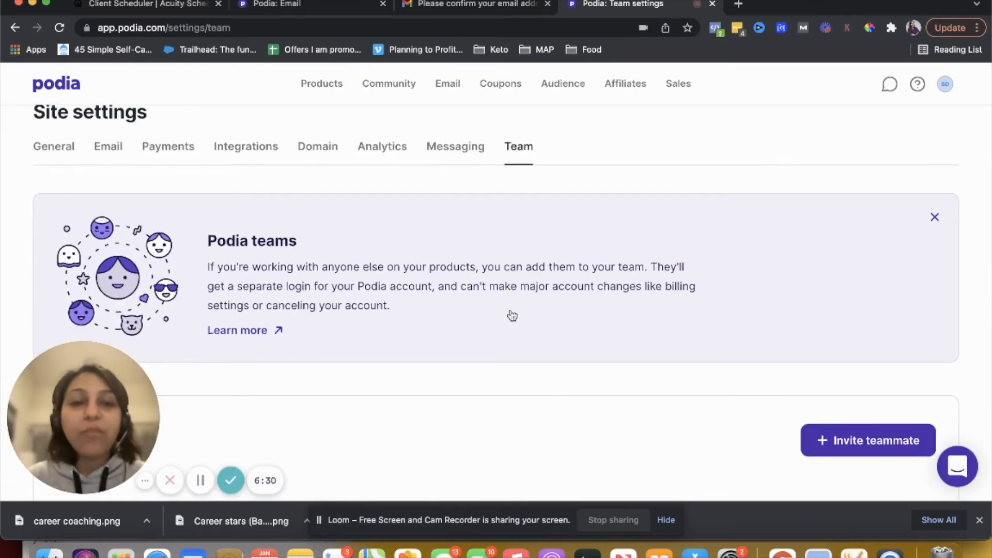
scroll(511, 315, "down", 3)
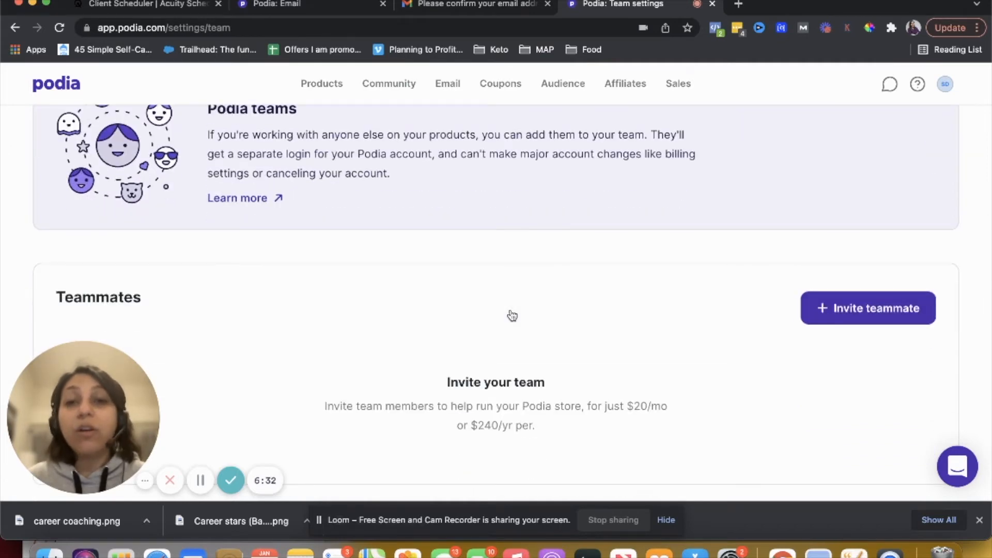
scroll(512, 315, "down", 1)
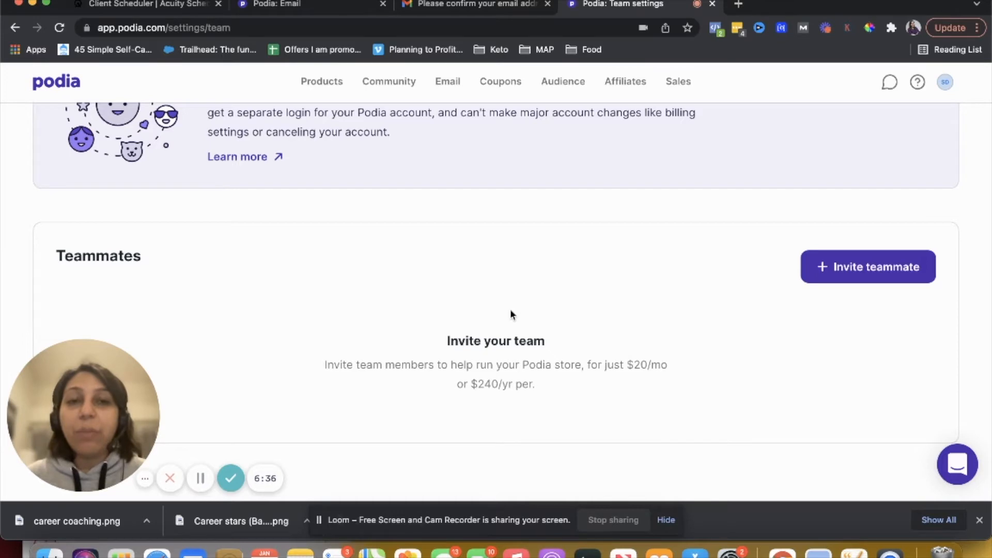
scroll(511, 314, "up", 7)
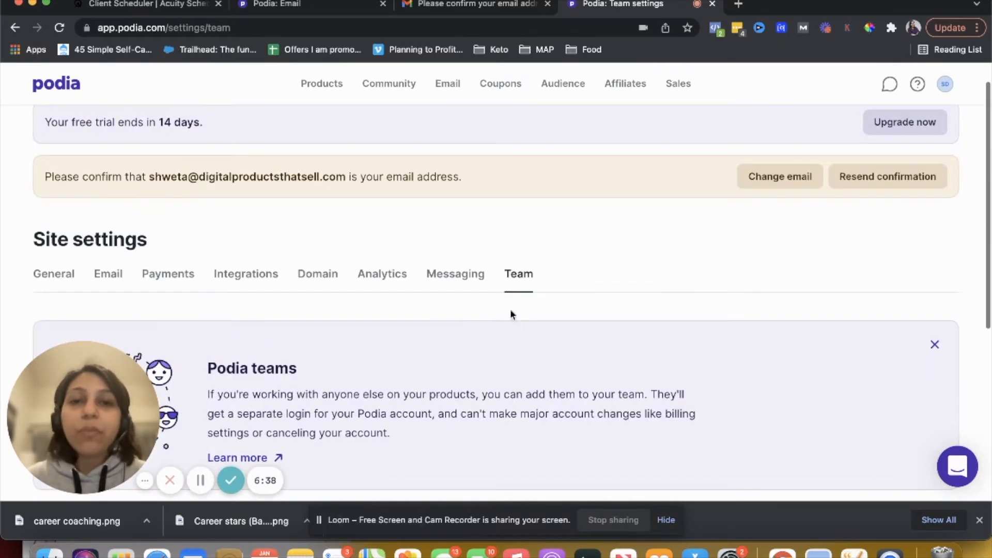
scroll(510, 314, "up", 1)
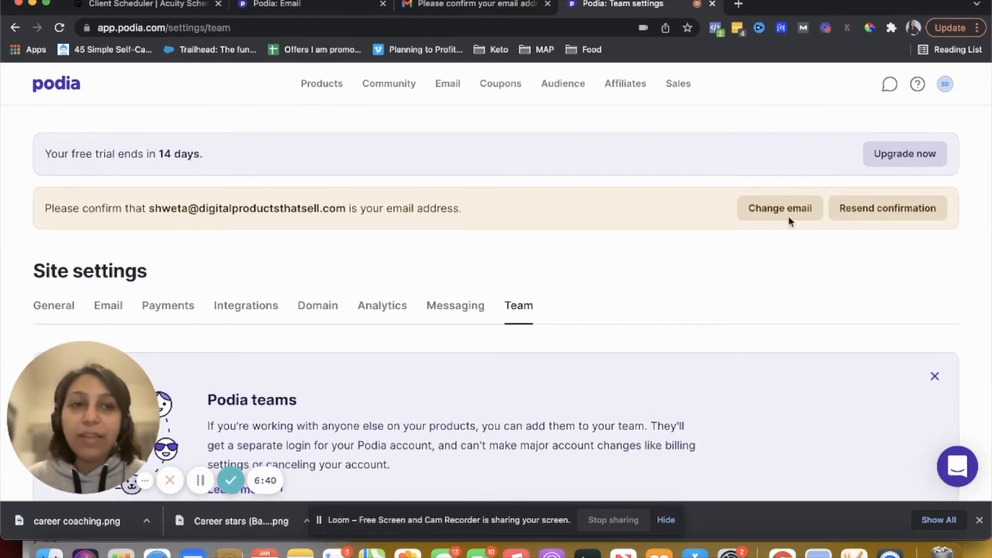
Open the Affiliates overview page
left_click(945, 85)
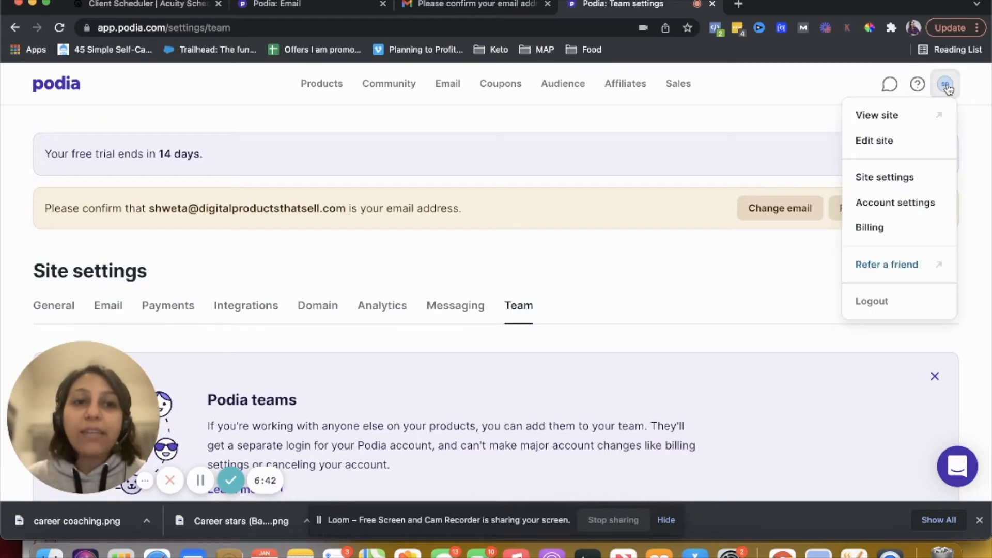
left_click(538, 135)
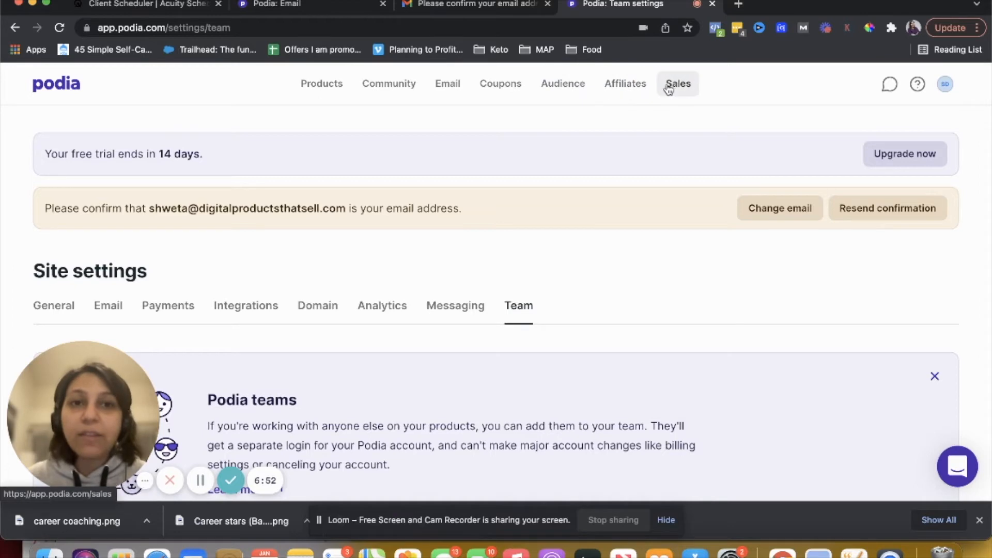
left_click(614, 84)
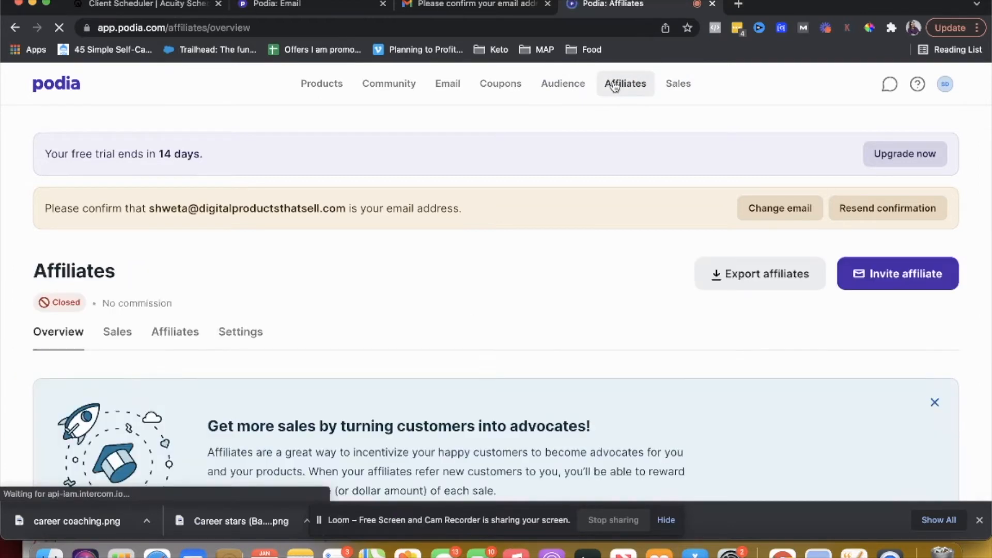
Open the Invite affiliate dialog and close it without sending an invitation
left_click(862, 284)
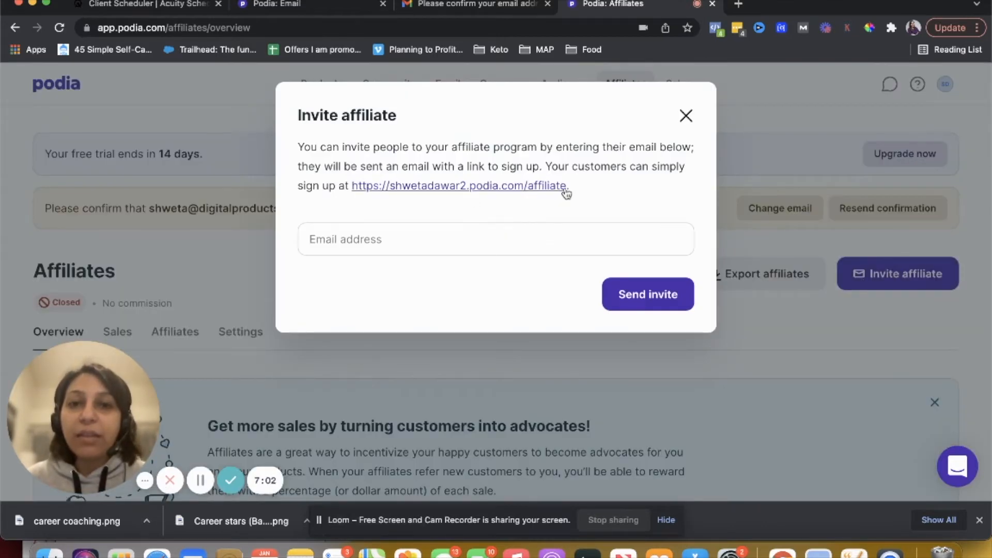
left_click(426, 241)
left_click(419, 218)
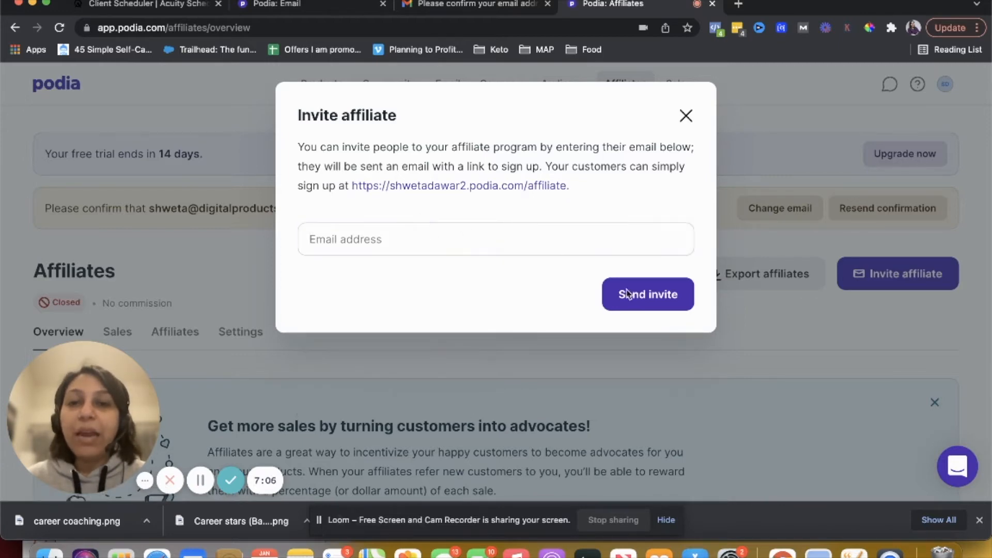
left_click(685, 116)
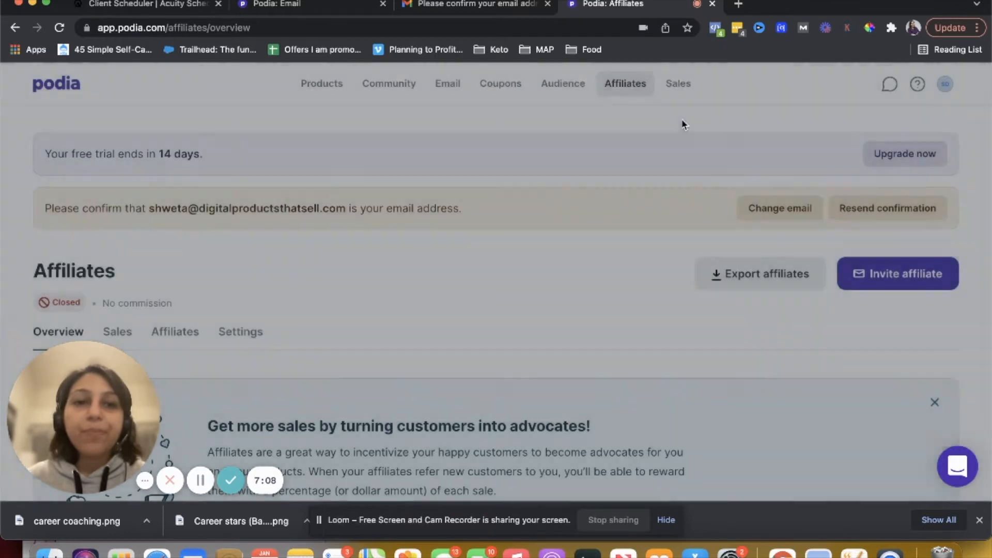
Set up the affiliate program with a default commission of 30 percent
scroll(647, 296, "down", 5)
scroll(643, 303, "down", 3)
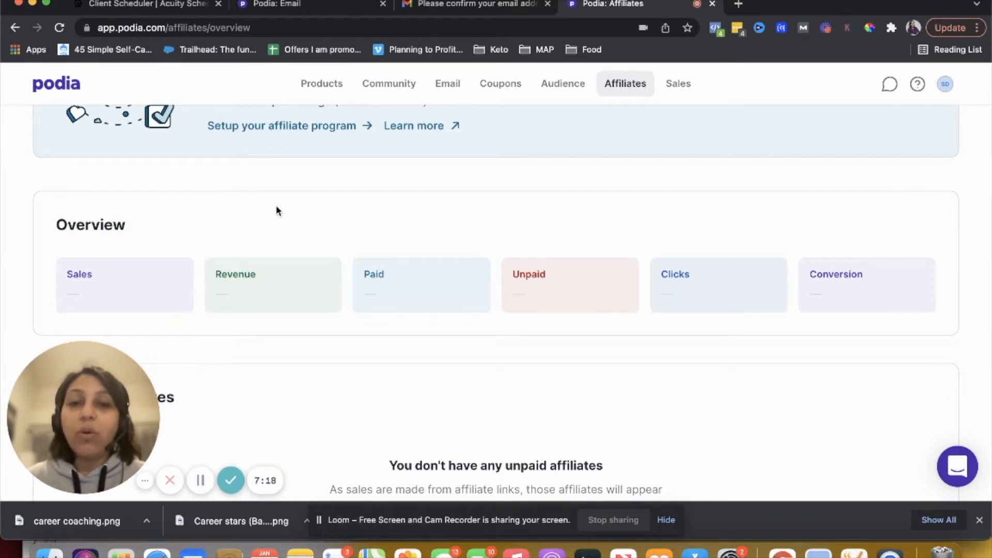
scroll(443, 252, "up", 3)
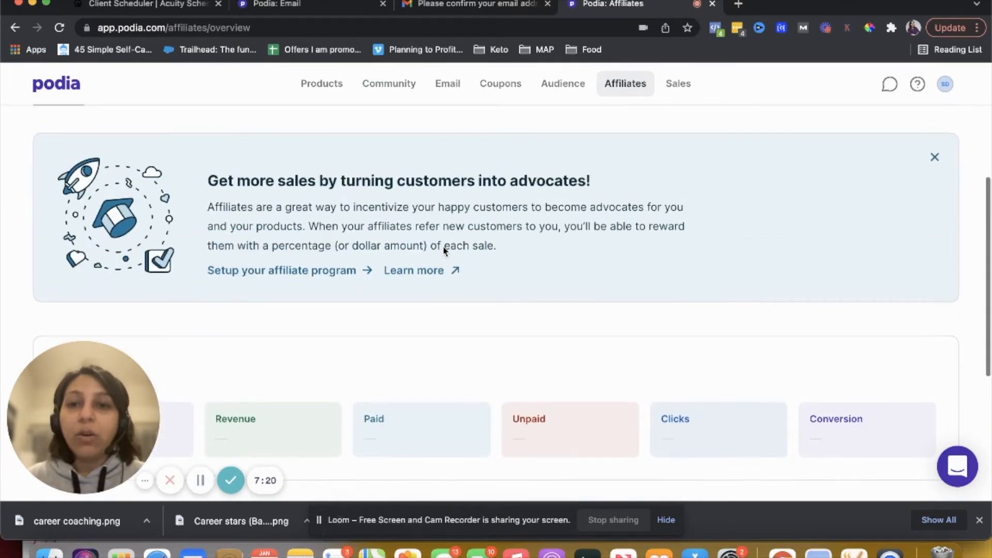
left_click(312, 270)
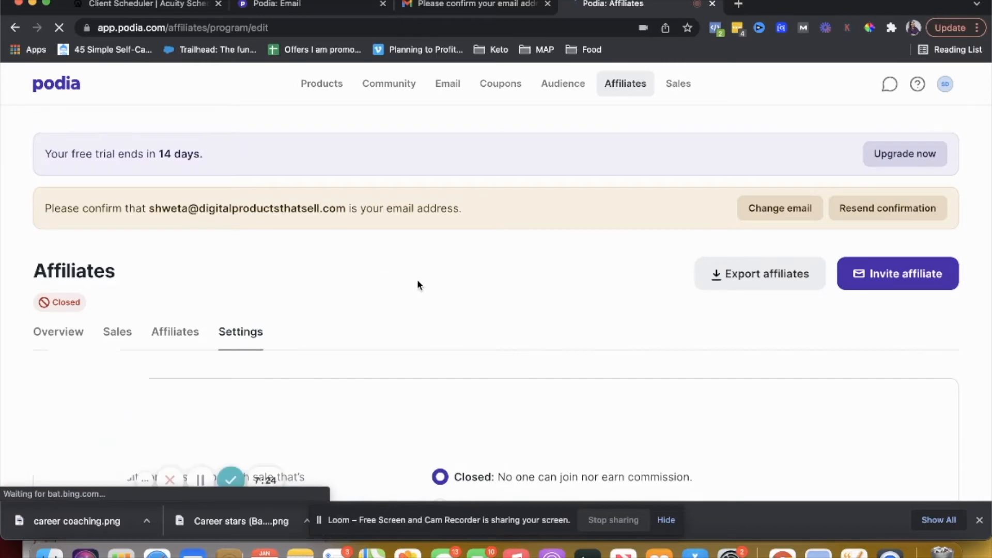
scroll(417, 282, "down", 3)
scroll(418, 284, "down", 3)
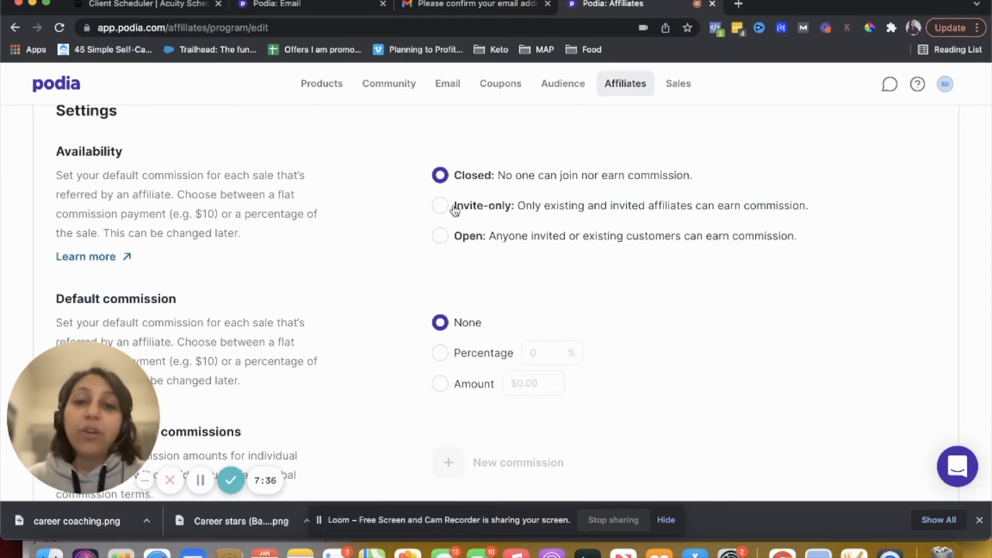
scroll(455, 209, "down", 5)
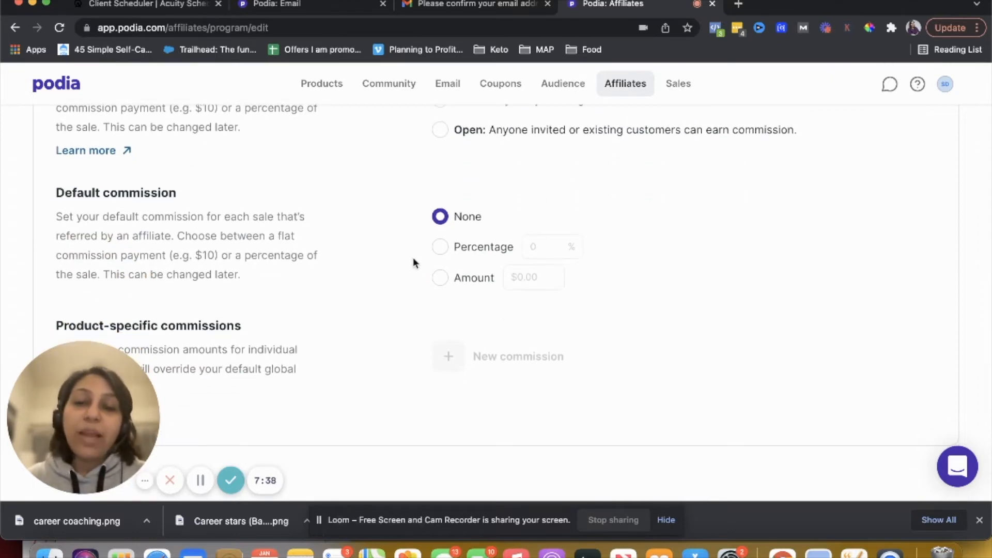
left_click(440, 247)
double_click(533, 247)
type("30")
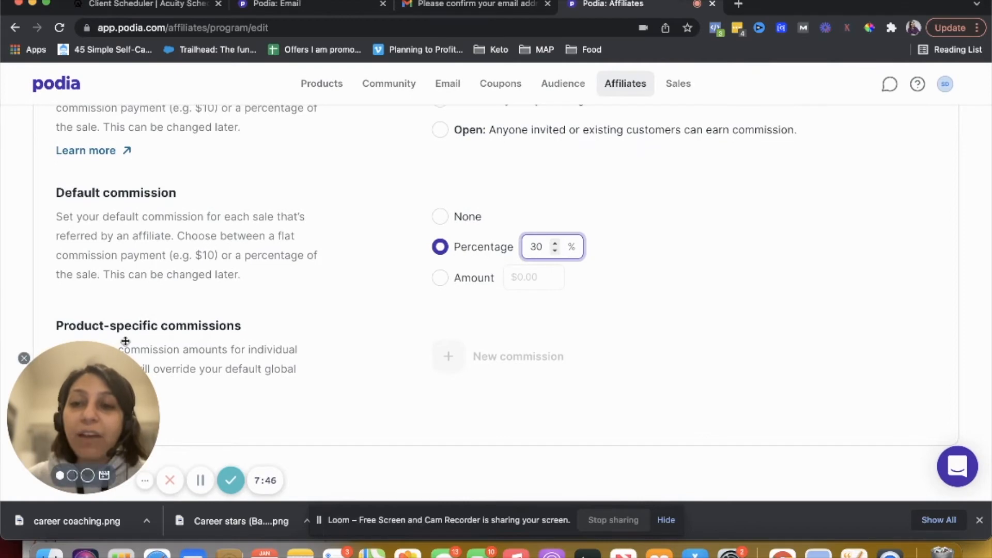
Try to add a new product-specific commission to the affiliate program
left_click(448, 355)
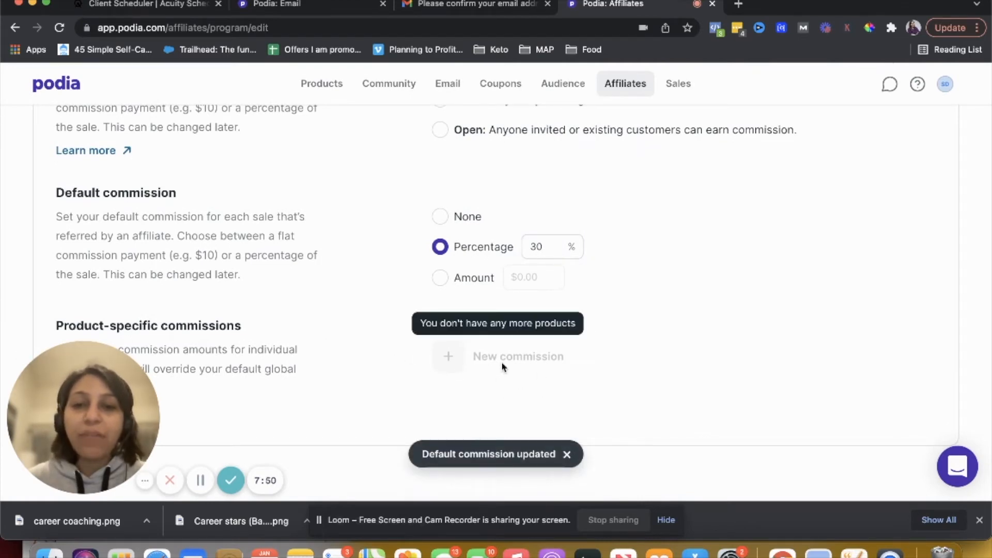
scroll(486, 360, "up", 10)
scroll(521, 356, "down", 5)
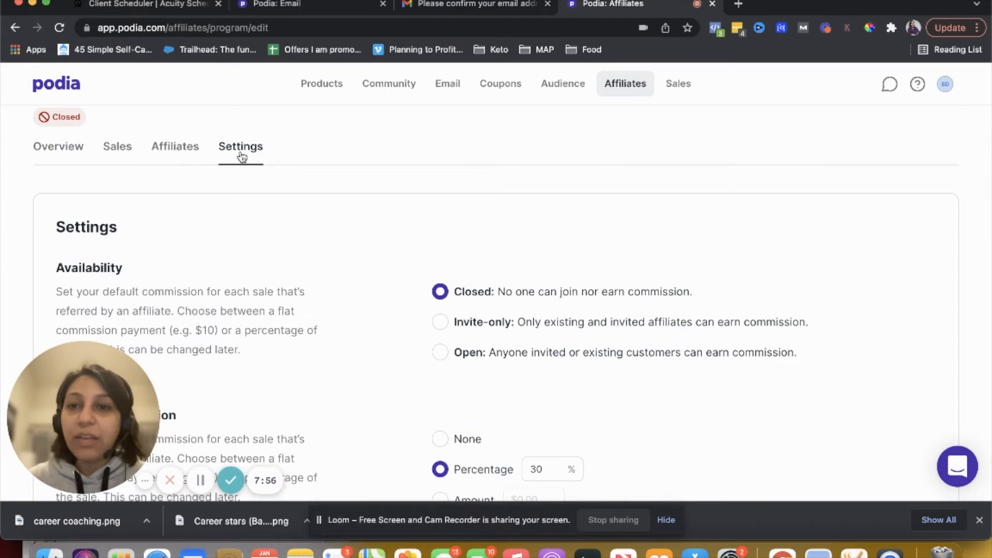
scroll(443, 476, "down", 2)
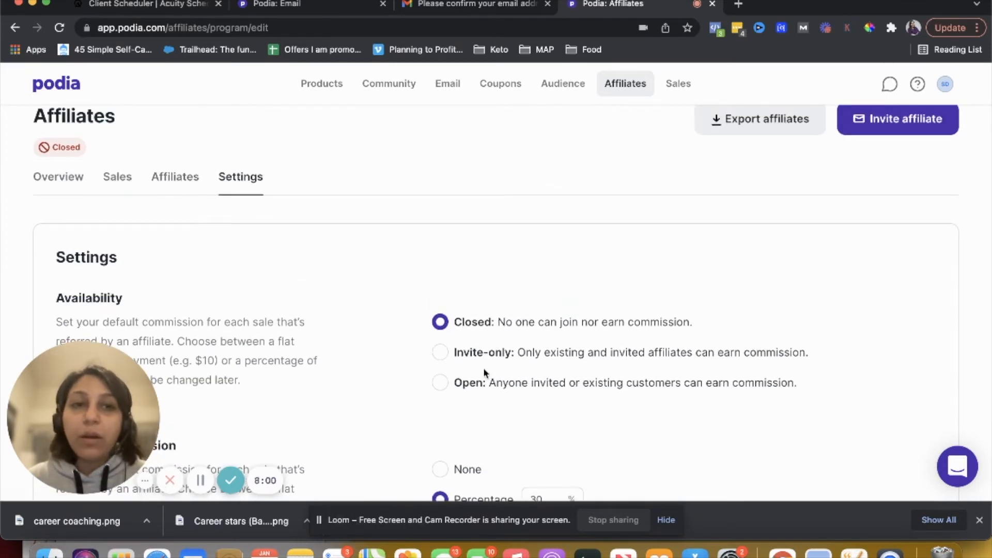
scroll(484, 370, "down", 3)
scroll(272, 176, "up", 2)
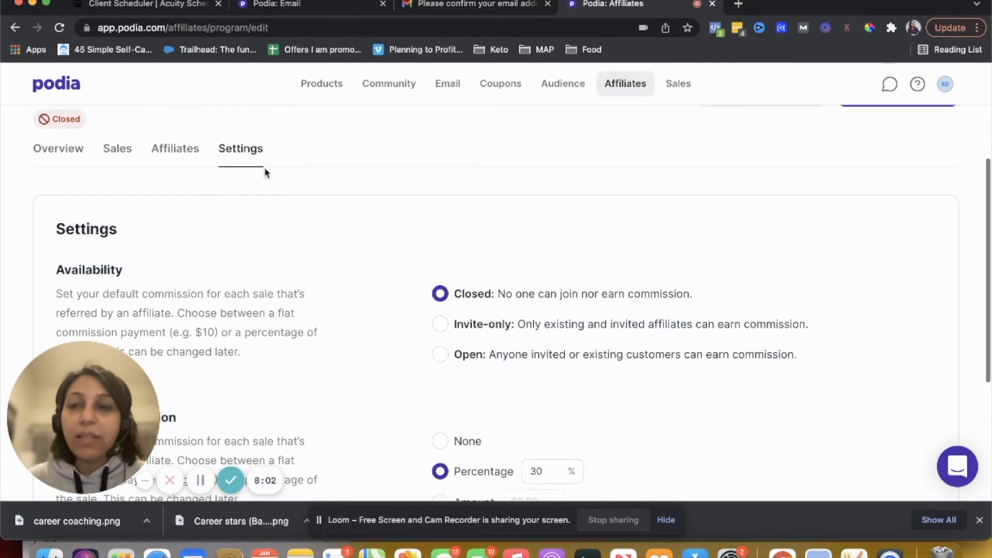
Review the affiliate program's Affiliates, Sales and Overview tabs
left_click(176, 149)
scroll(331, 369, "down", 3)
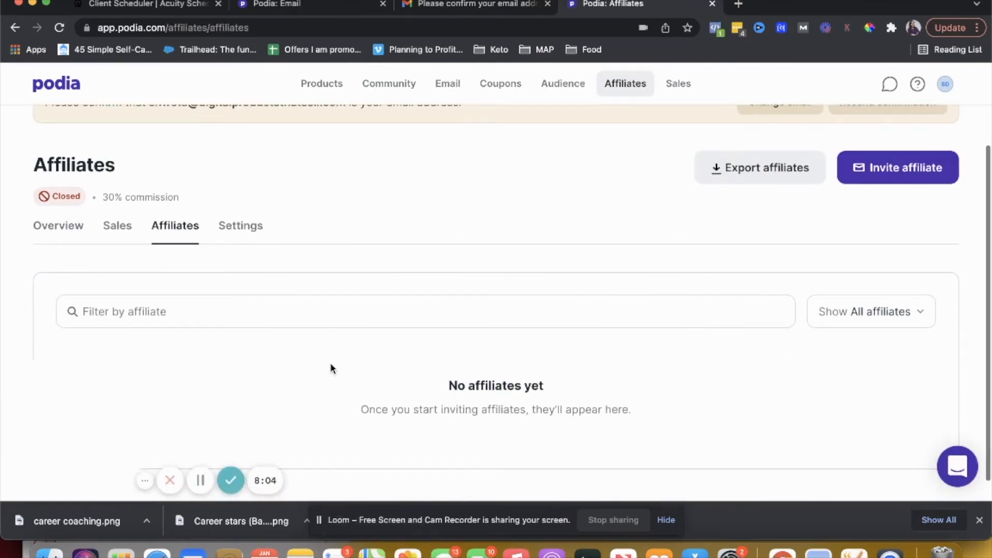
left_click(115, 227)
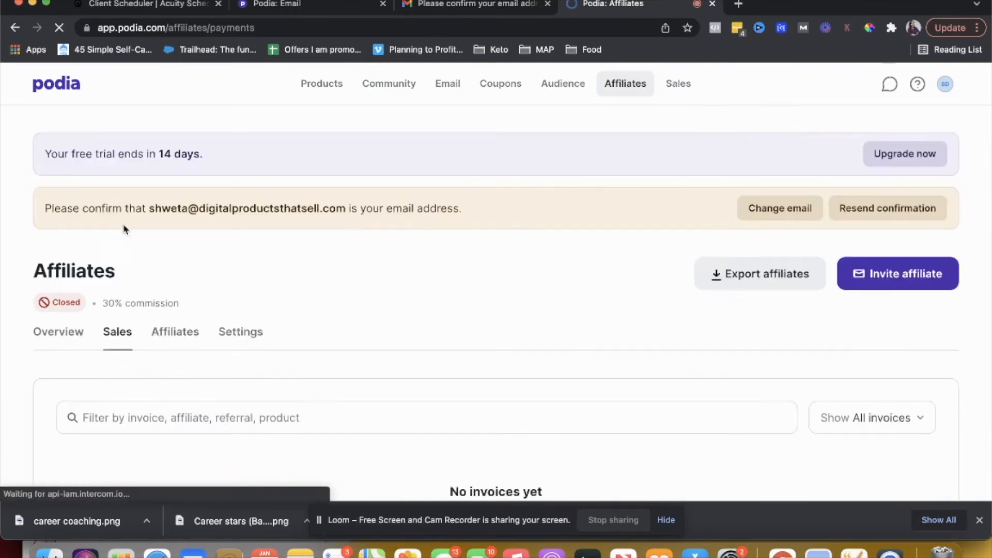
scroll(305, 318, "down", 3)
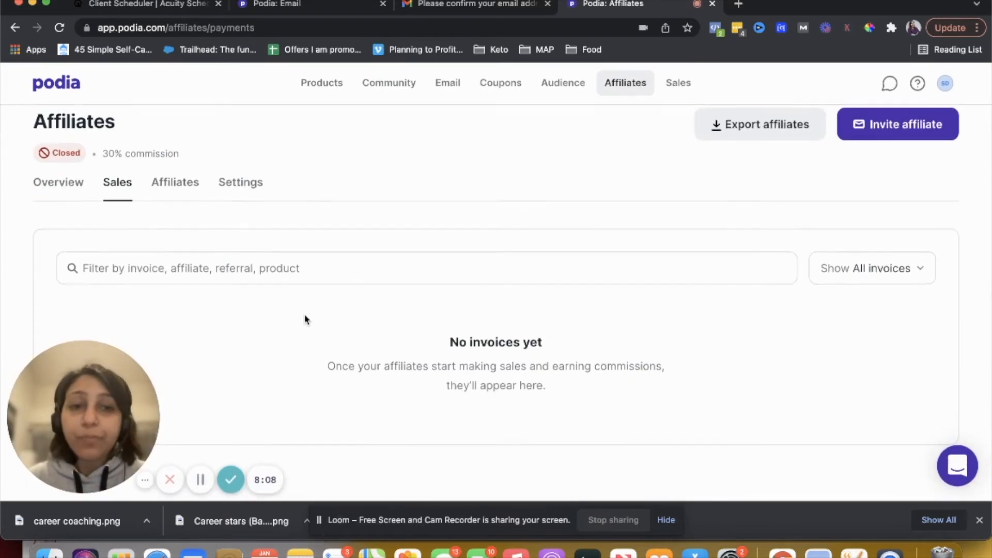
left_click(60, 191)
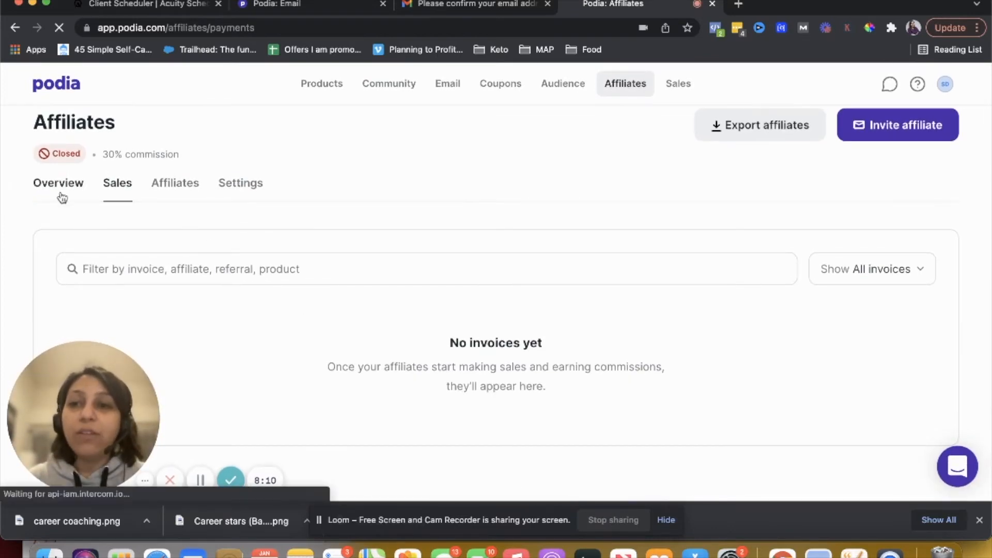
scroll(288, 361, "down", 10)
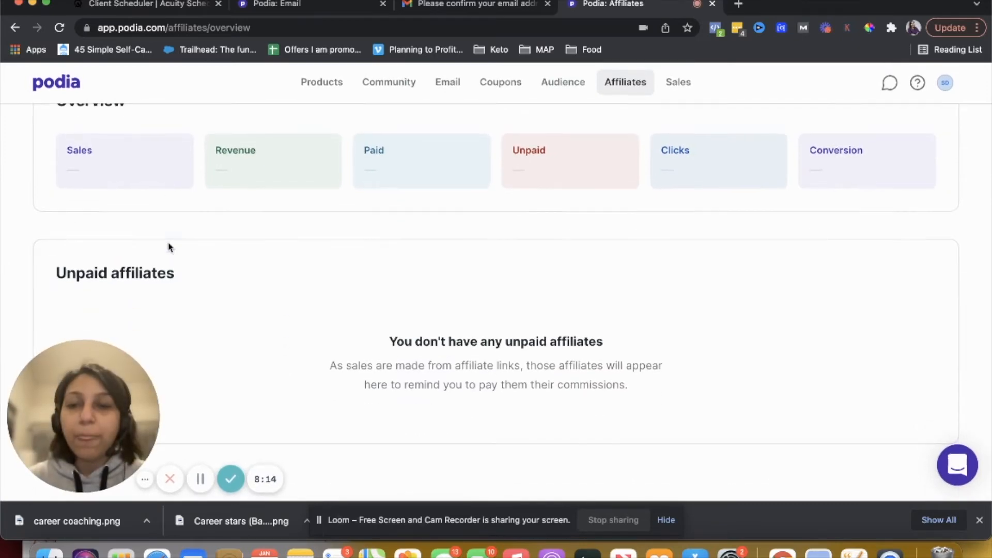
scroll(170, 247, "up", 10)
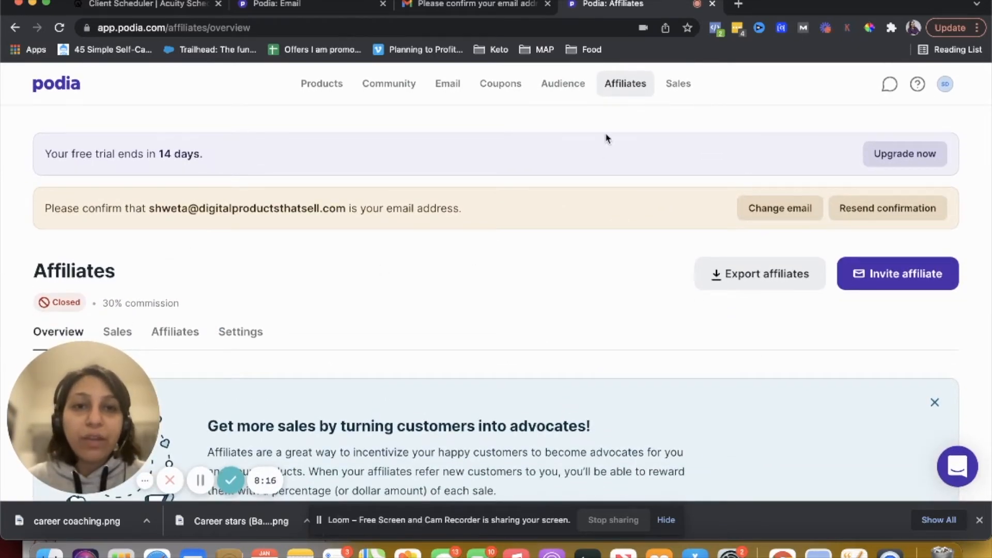
Open the Sales page and review its payment setup banner and overview
left_click(678, 95)
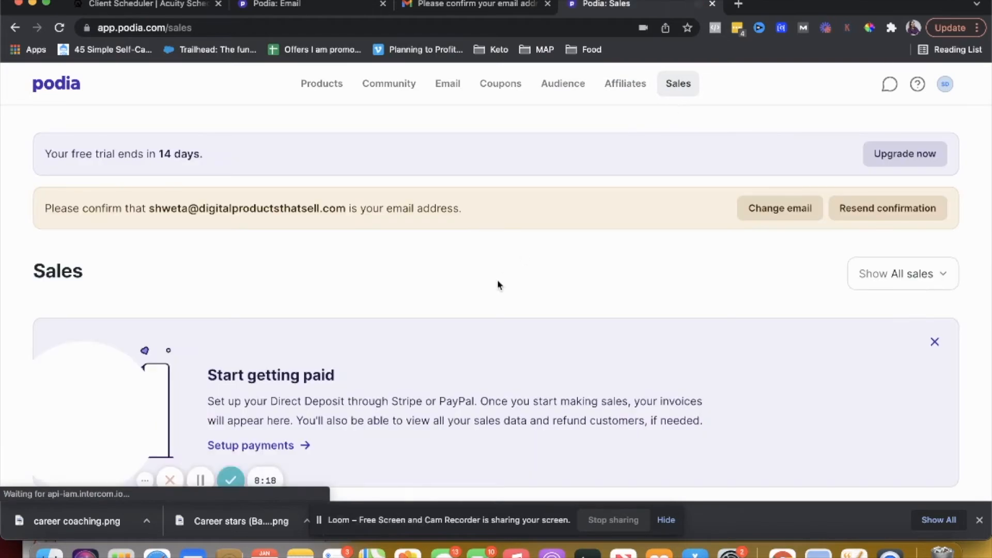
scroll(499, 285, "down", 5)
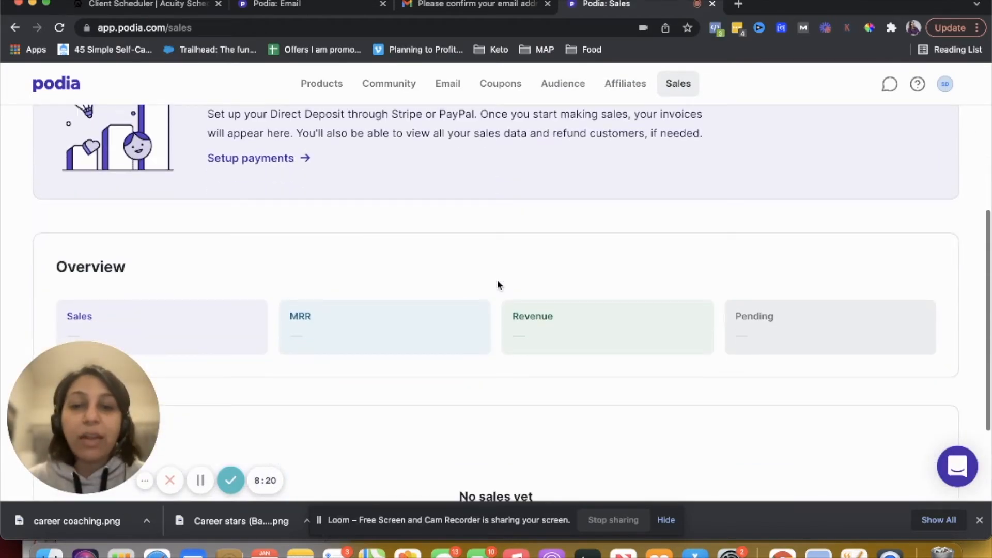
scroll(499, 284, "down", 2)
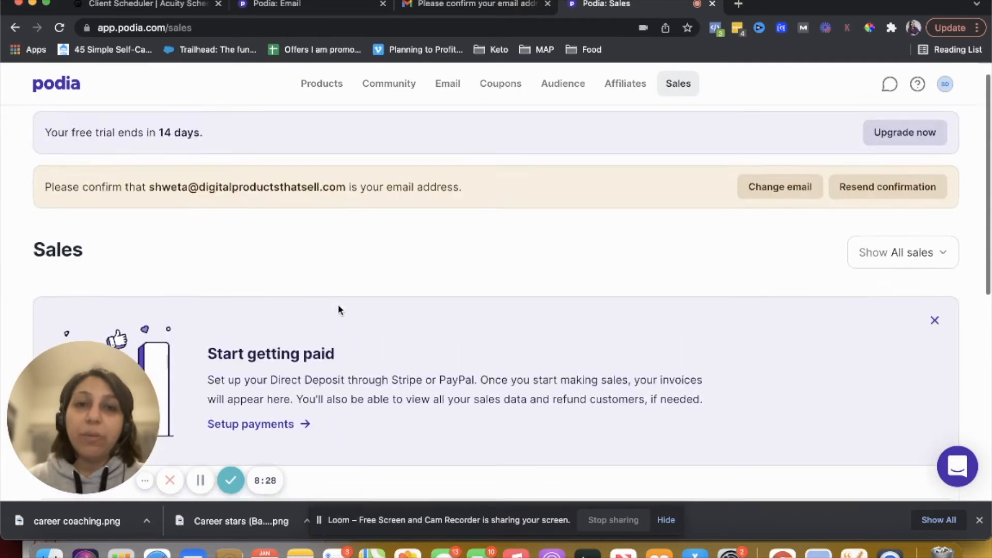
Open the Audience page and review its overview and member list
left_click(560, 85)
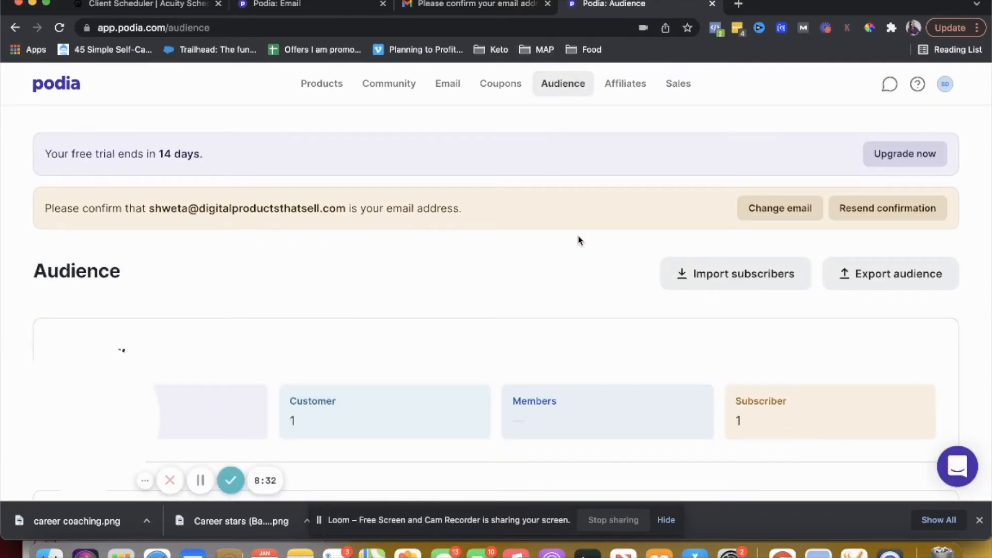
scroll(580, 240, "down", 3)
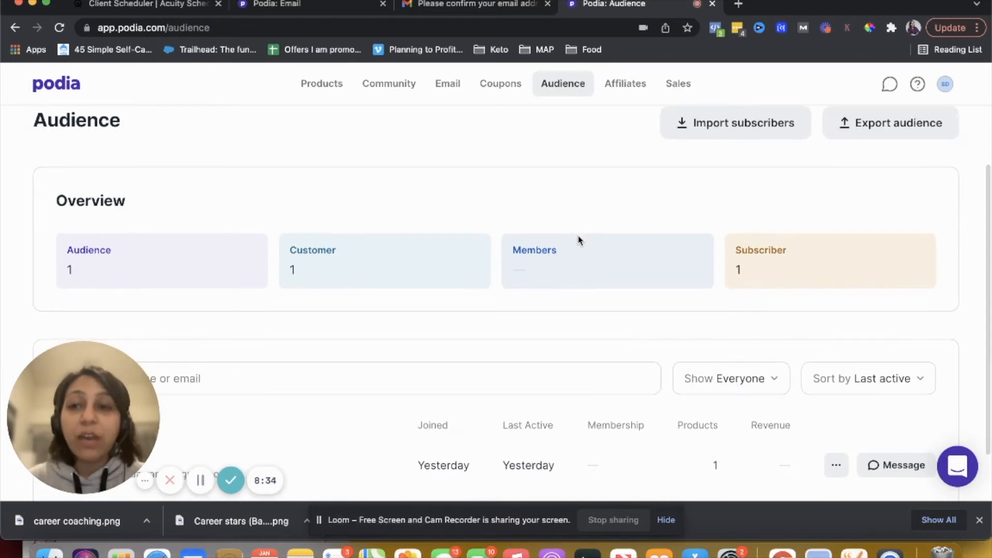
scroll(580, 241, "down", 1)
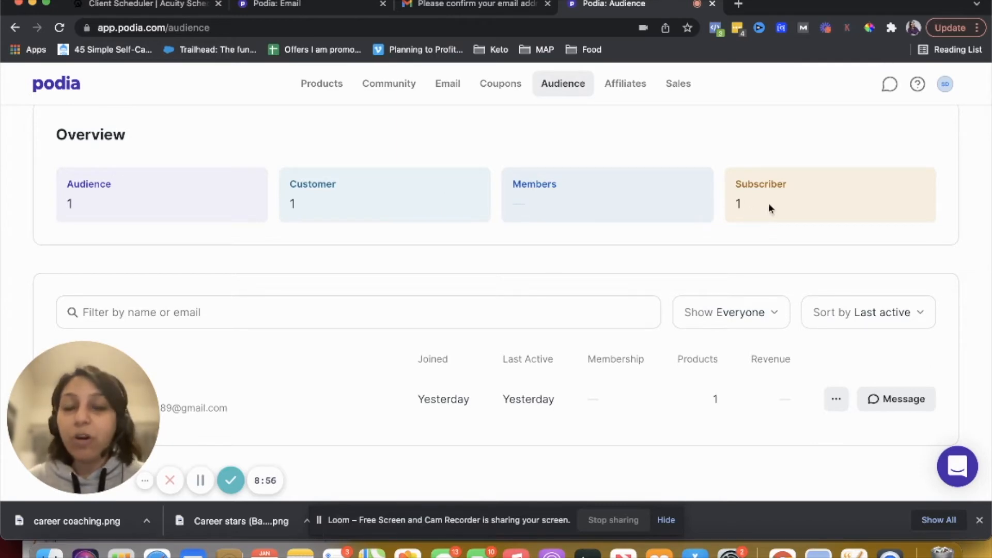
scroll(652, 234, "up", 4)
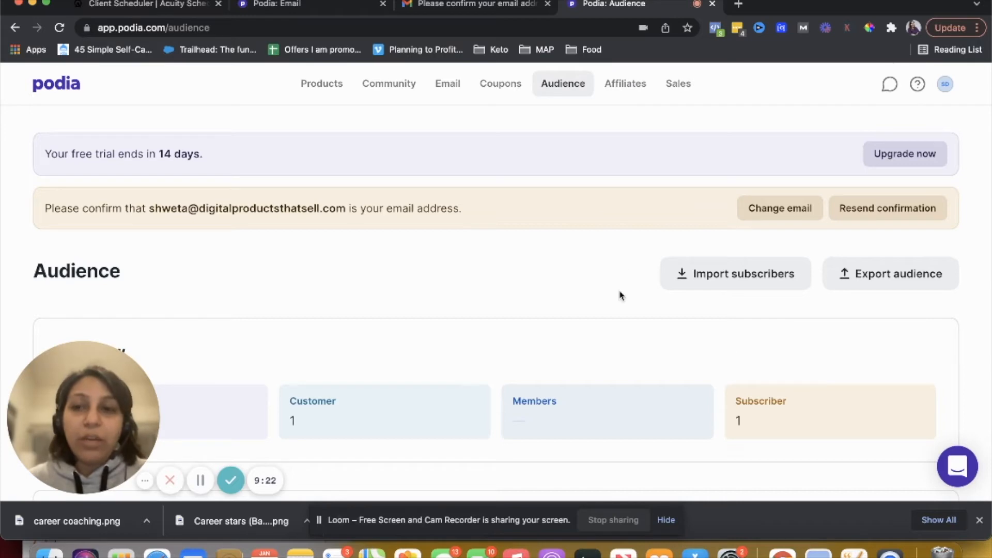
scroll(620, 295, "down", 4)
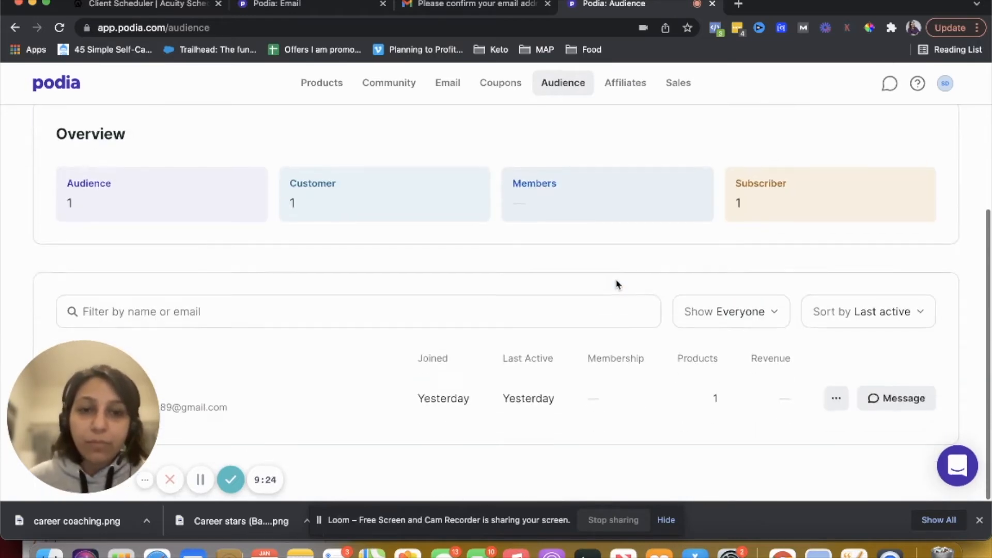
scroll(617, 284, "up", 4)
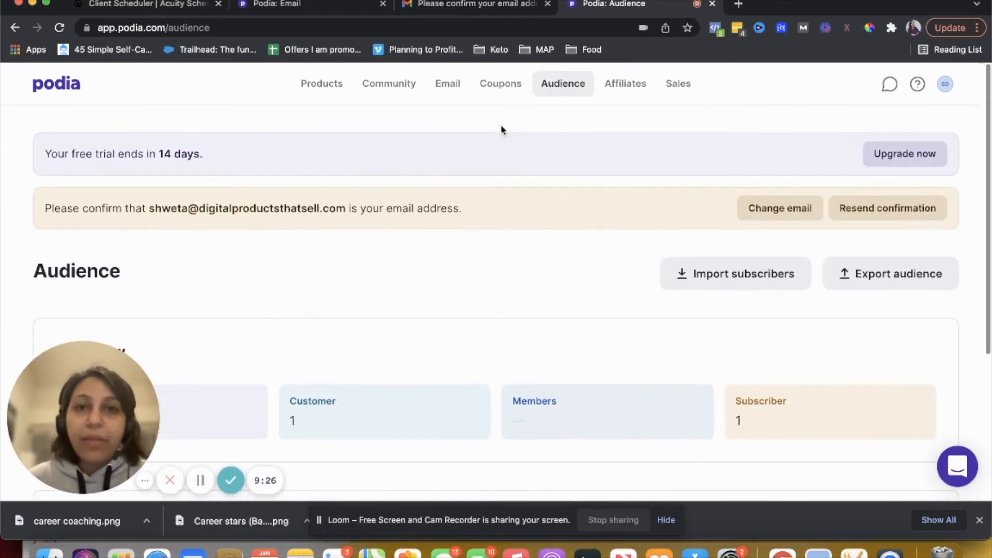
Start a new coupon and generate a unique coupon code
left_click(499, 92)
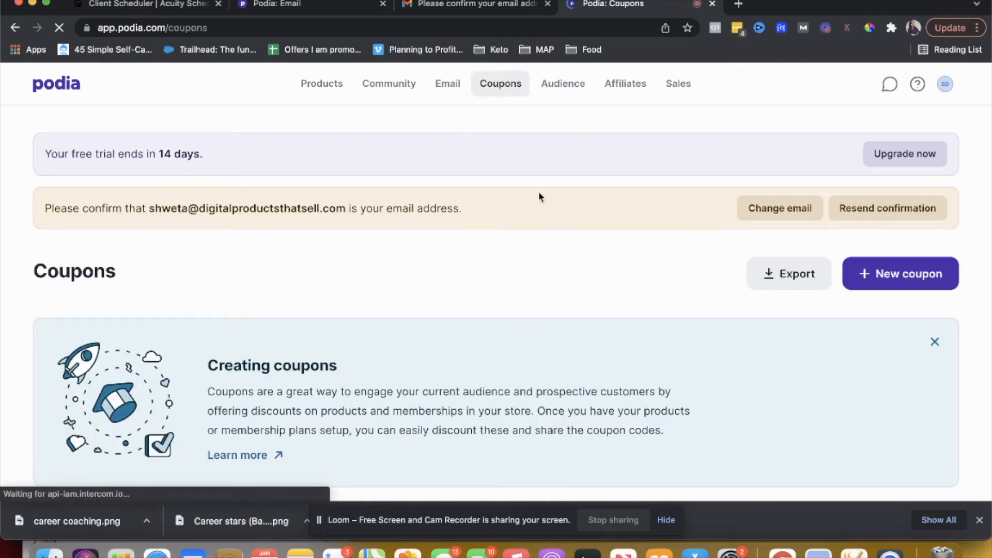
scroll(545, 235, "down", 1)
left_click(903, 195)
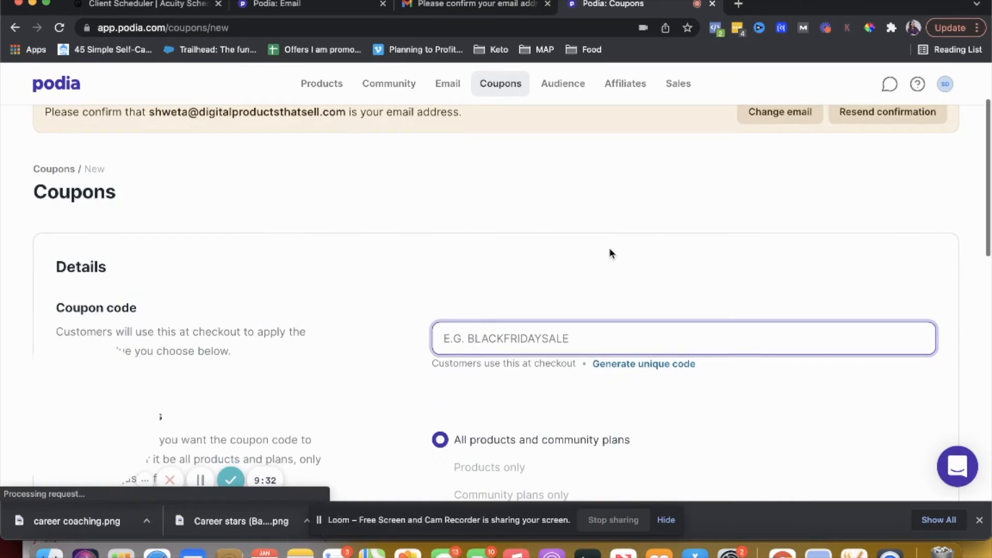
scroll(609, 247, "down", 2)
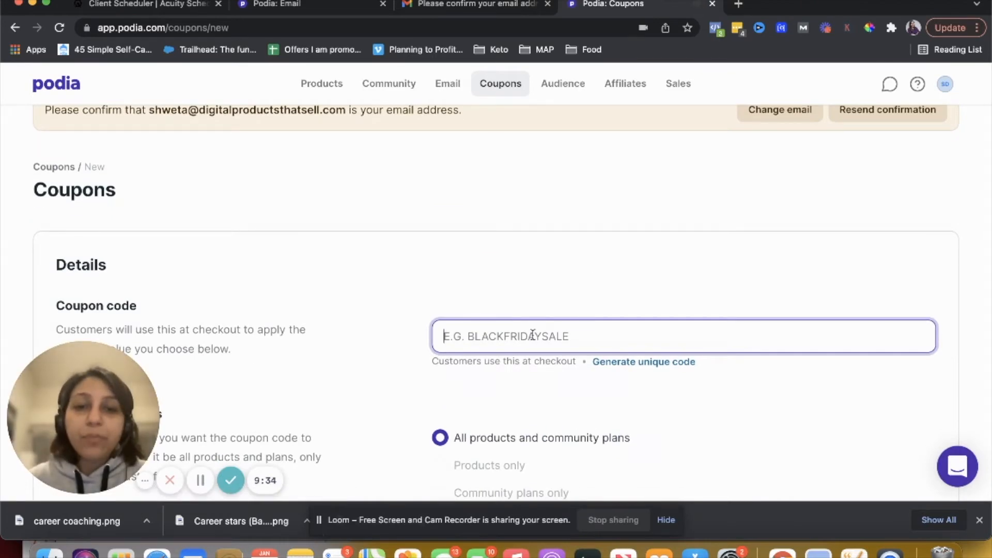
left_click(610, 365)
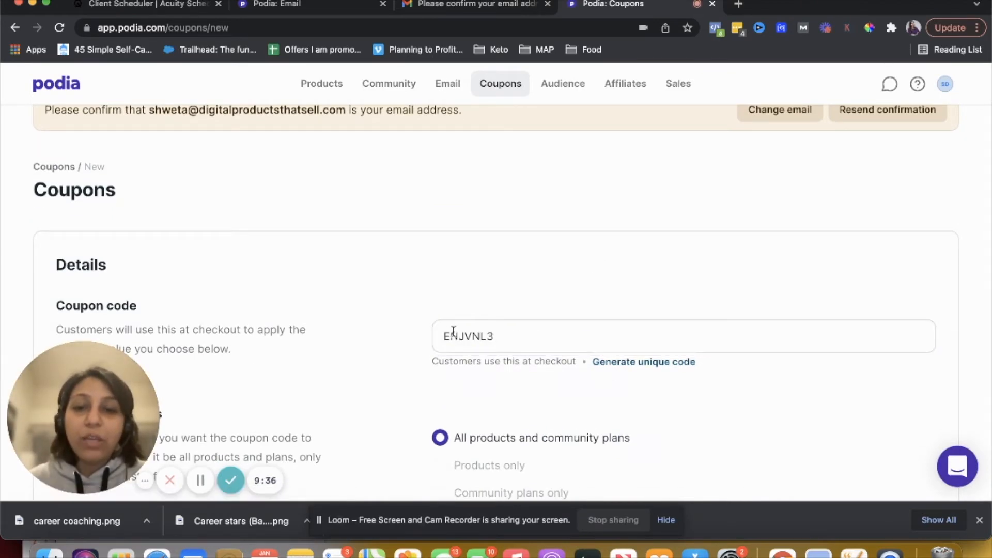
Try choosing Products only and Community plans only as the coupon's discounted items
scroll(453, 331, "down", 3)
scroll(453, 334, "down", 2)
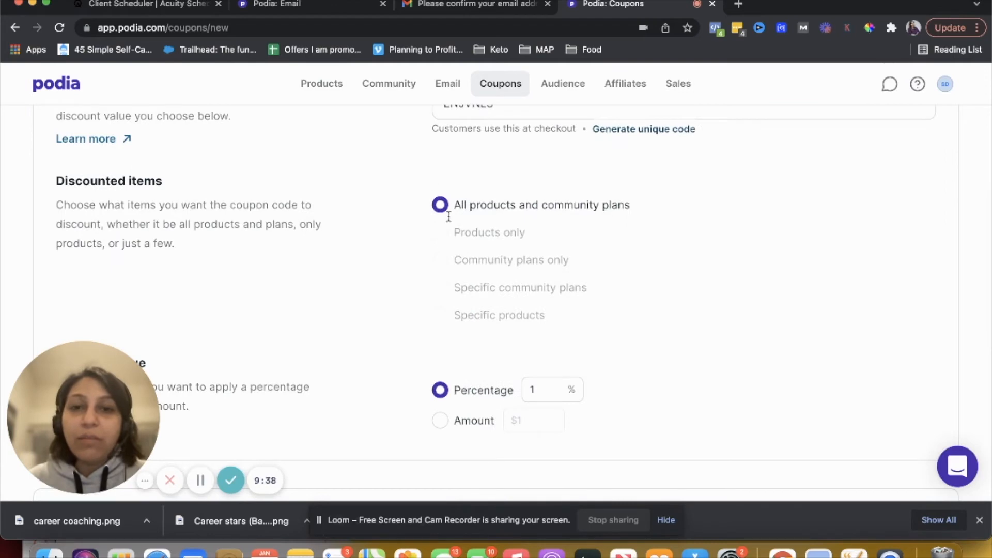
left_click(439, 209)
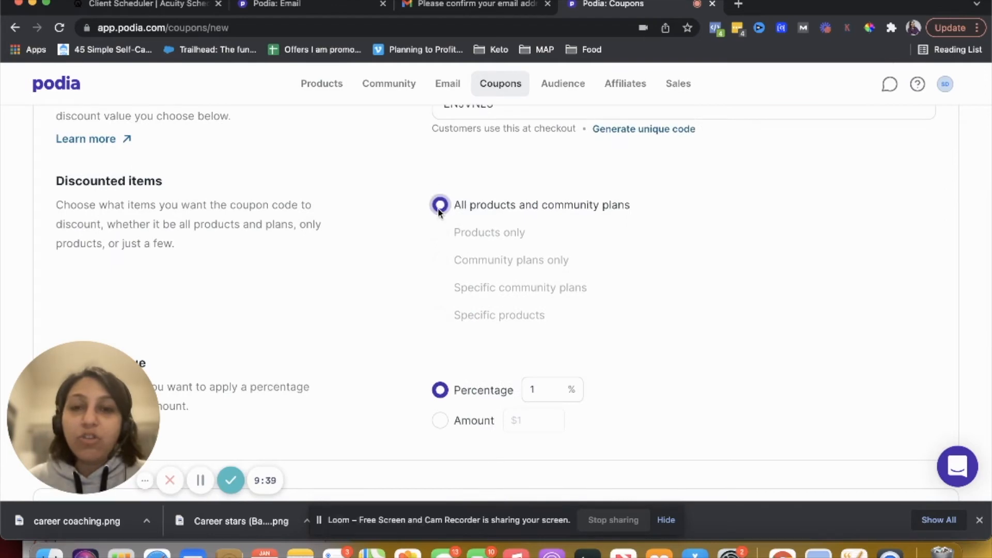
left_click(488, 211)
left_click(481, 243)
mouse_move(482, 238)
mouse_move(487, 261)
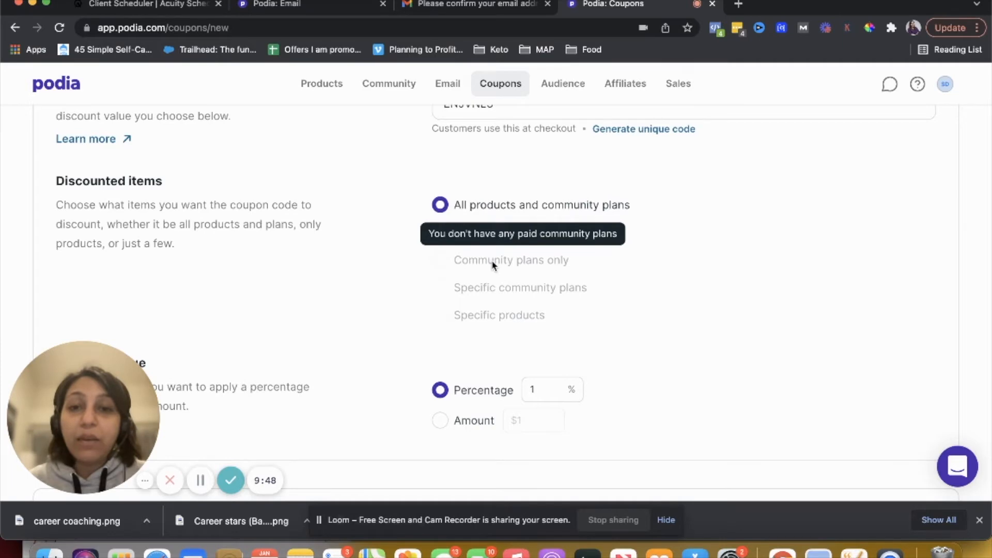
Review the coupon's discount value, usage limit and expiry options further down the form
scroll(481, 295, "down", 3)
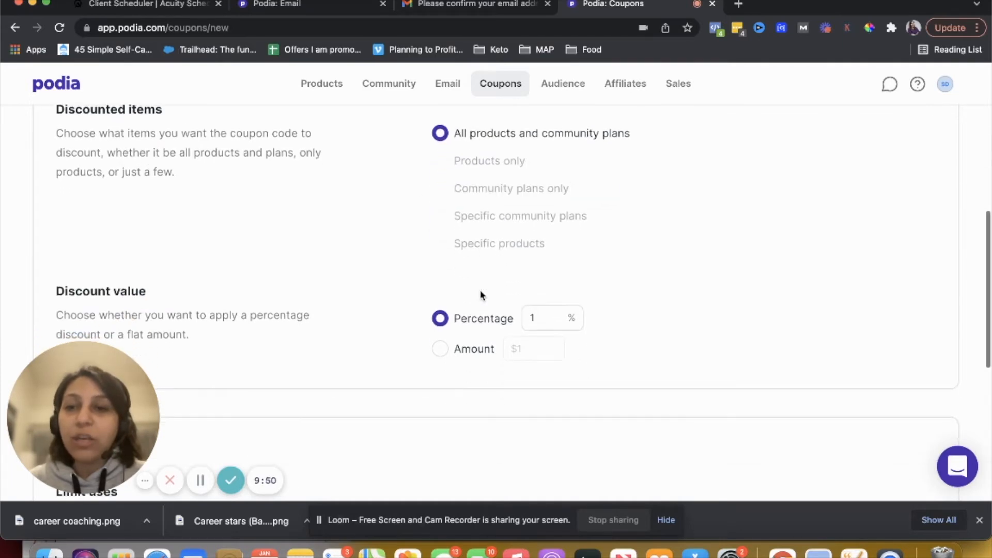
scroll(480, 296, "down", 2)
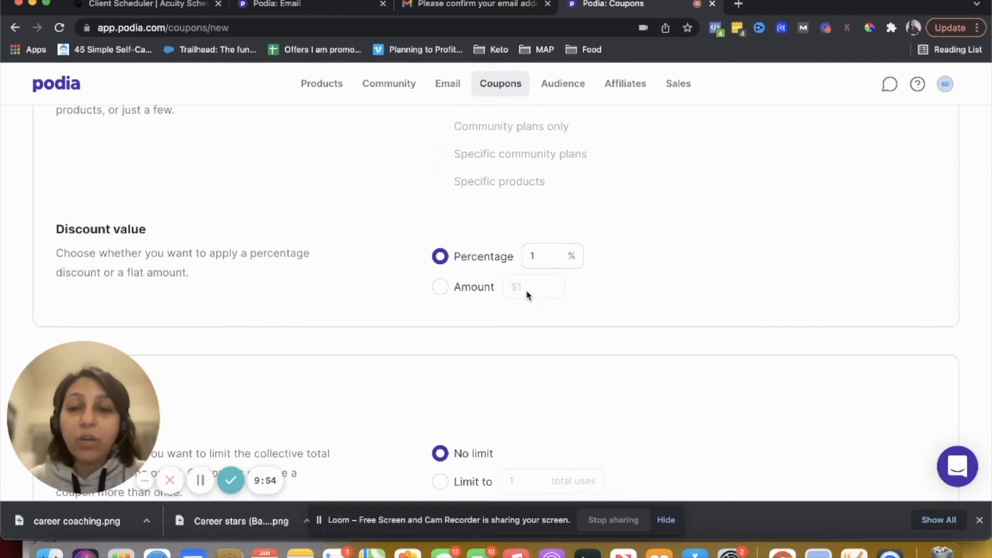
scroll(547, 271, "down", 5)
scroll(549, 273, "down", 1)
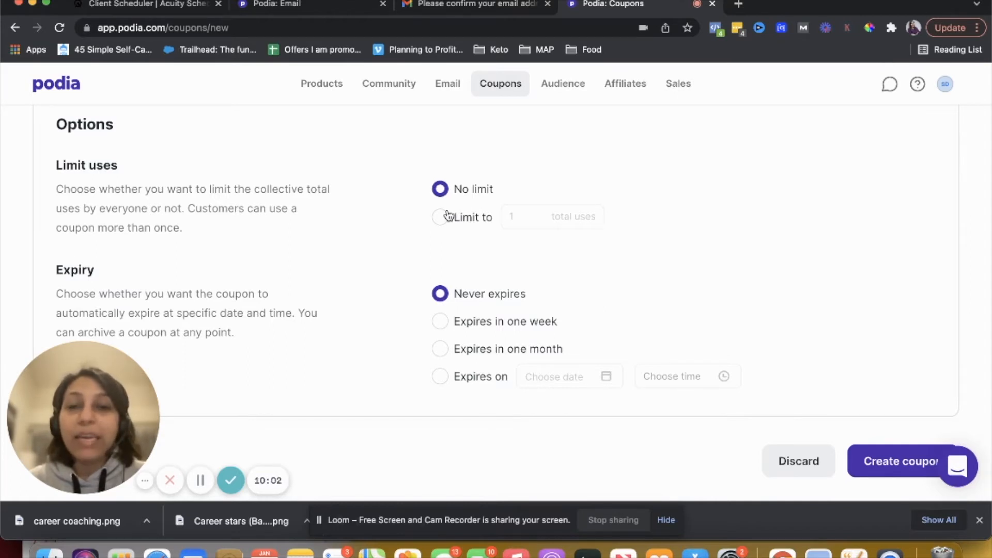
scroll(467, 235, "down", 1)
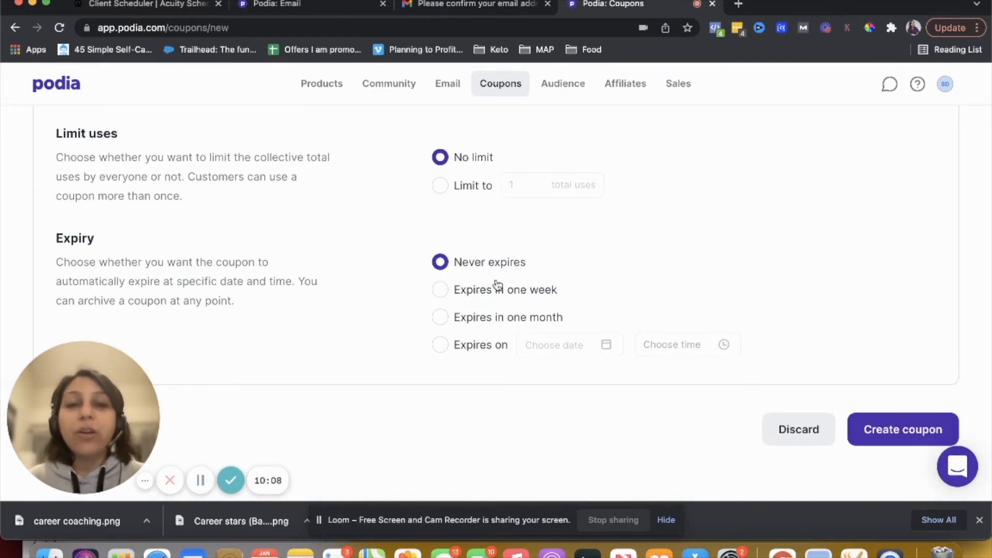
scroll(517, 317, "up", 5)
scroll(517, 317, "up", 8)
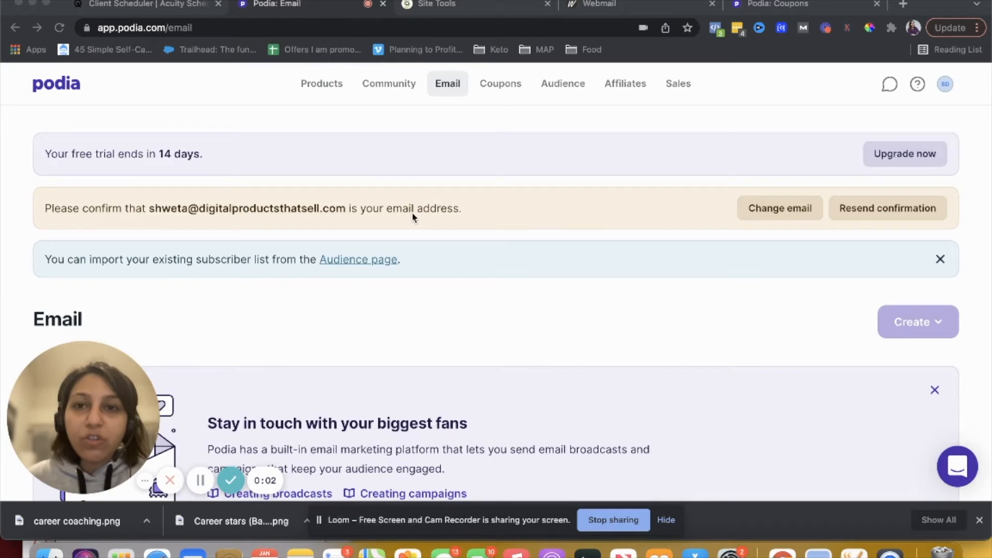
Confirm the account email address from the confirmation message in webmail, then reload the Podia Email page
left_click(599, 4)
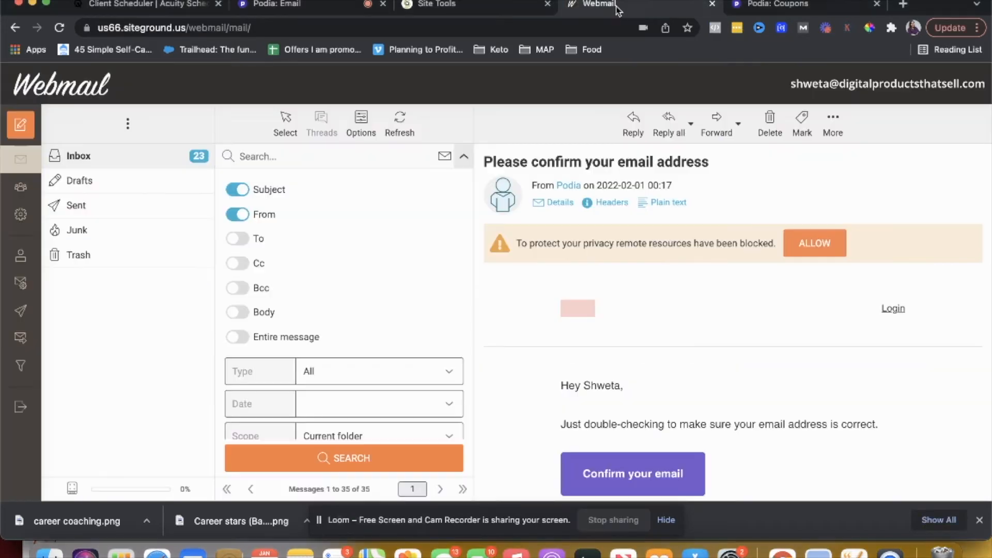
left_click(633, 472)
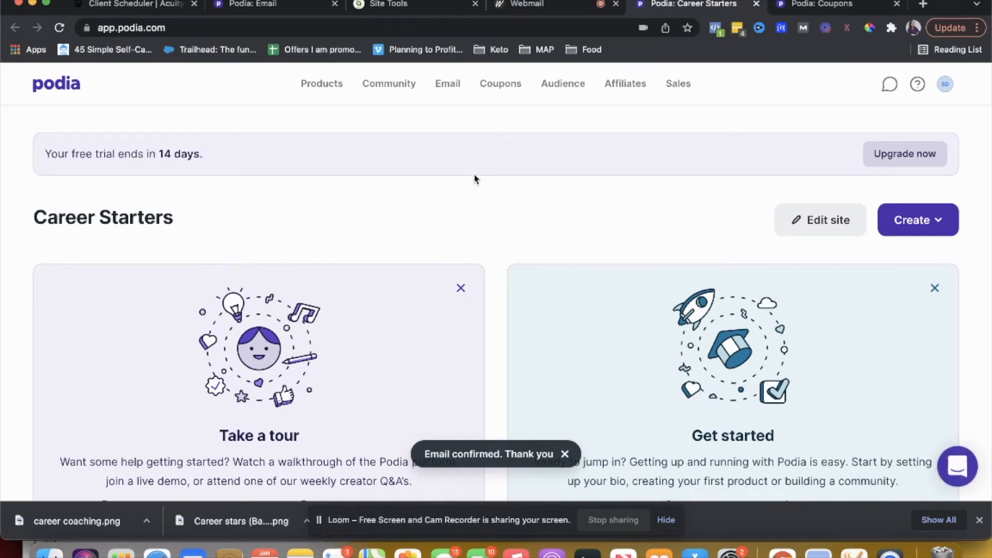
left_click(292, 6)
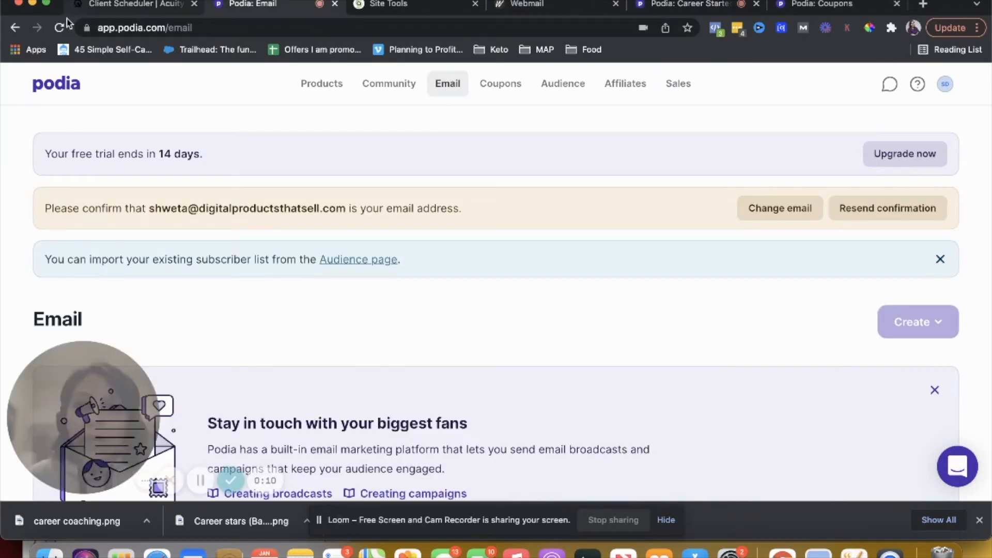
left_click(59, 28)
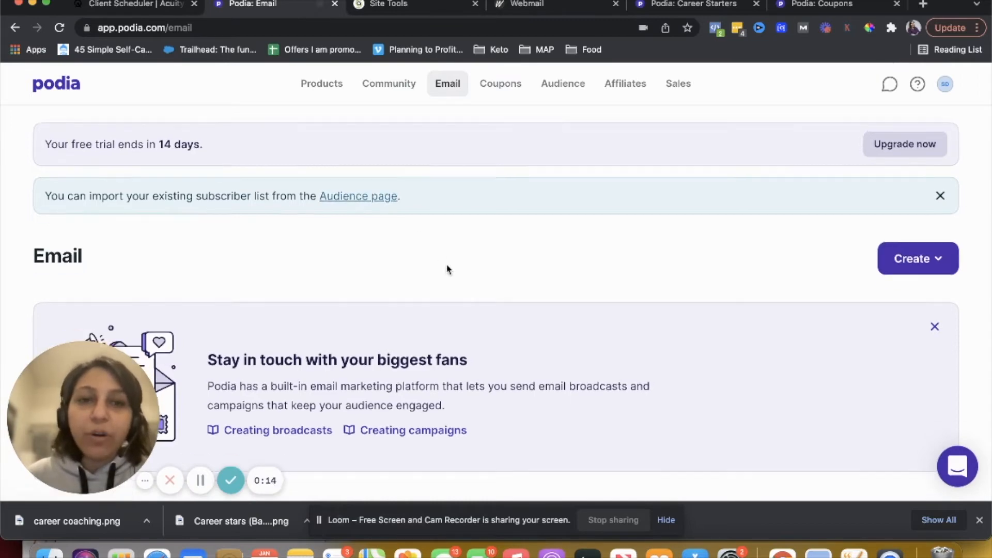
scroll(447, 268, "down", 5)
scroll(447, 268, "up", 5)
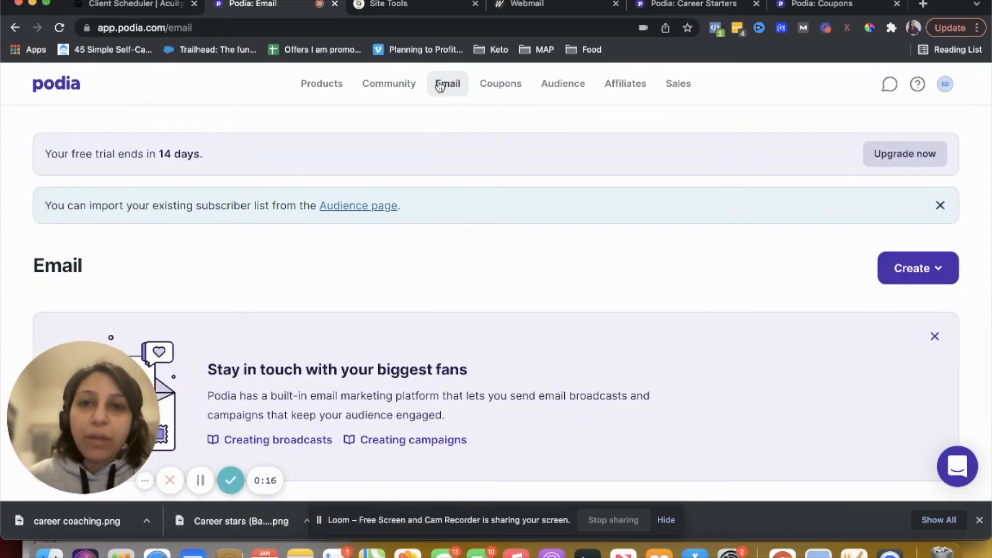
Create a new broadcast and set its subject to Career changers alert!
left_click(908, 271)
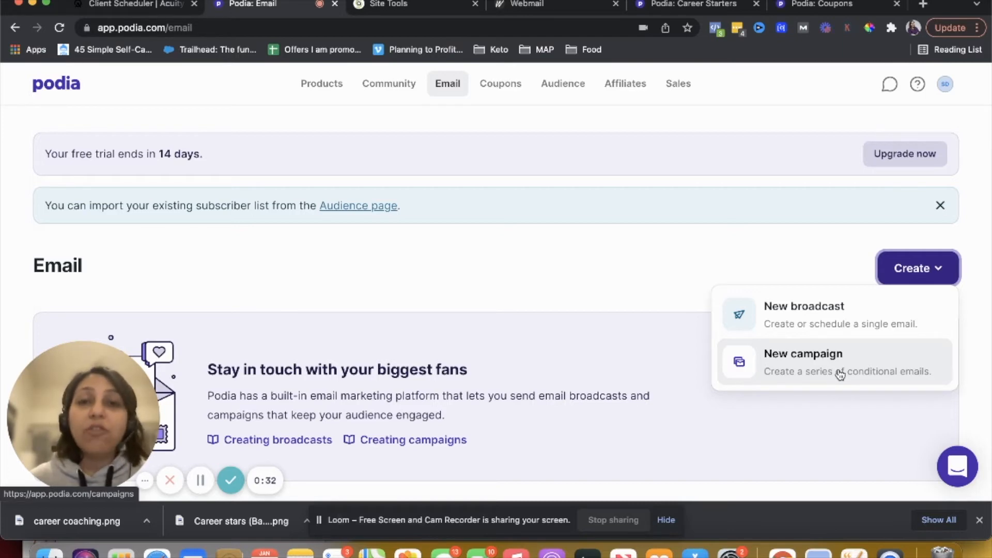
left_click(820, 324)
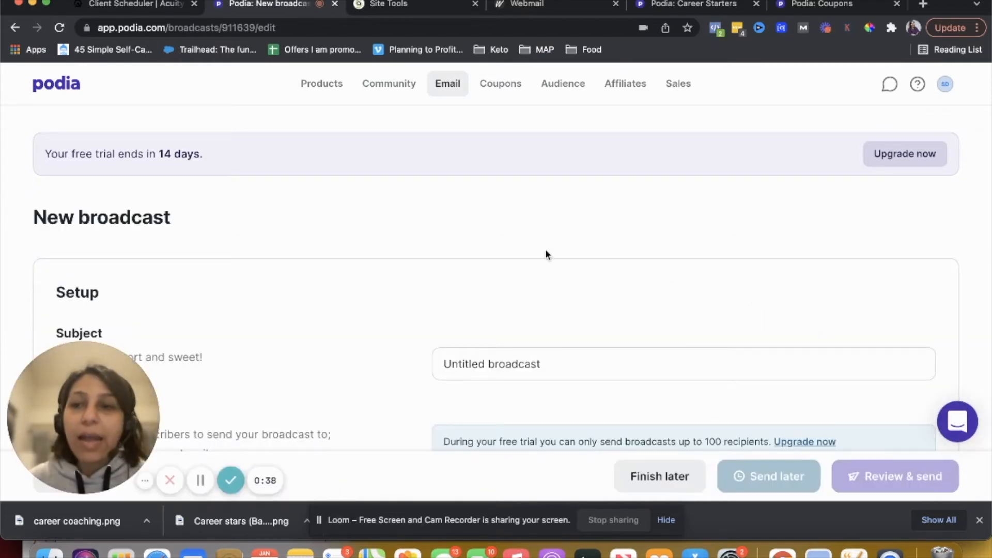
scroll(544, 248, "down", 2)
triple_click(568, 278)
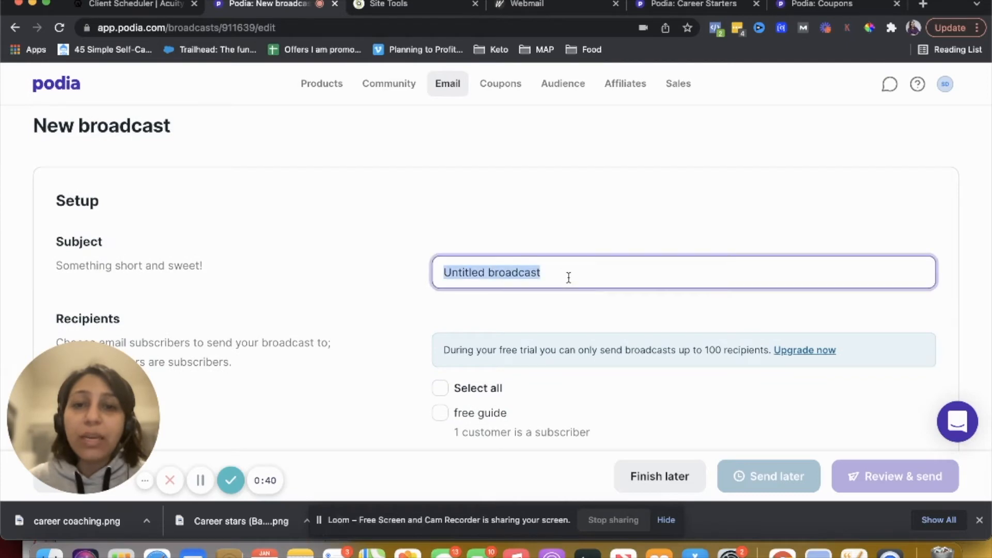
scroll(568, 278, "down", 1)
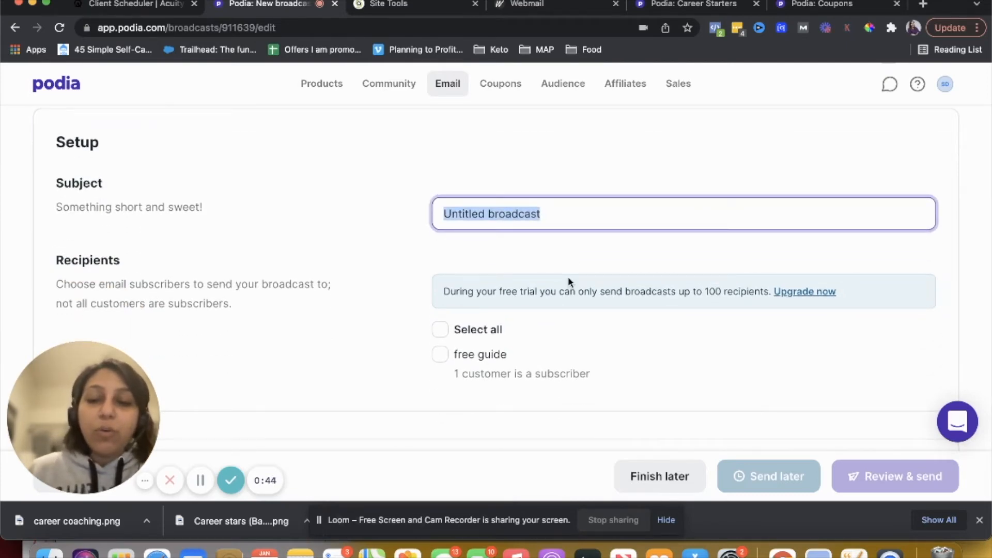
type("Career changers ")
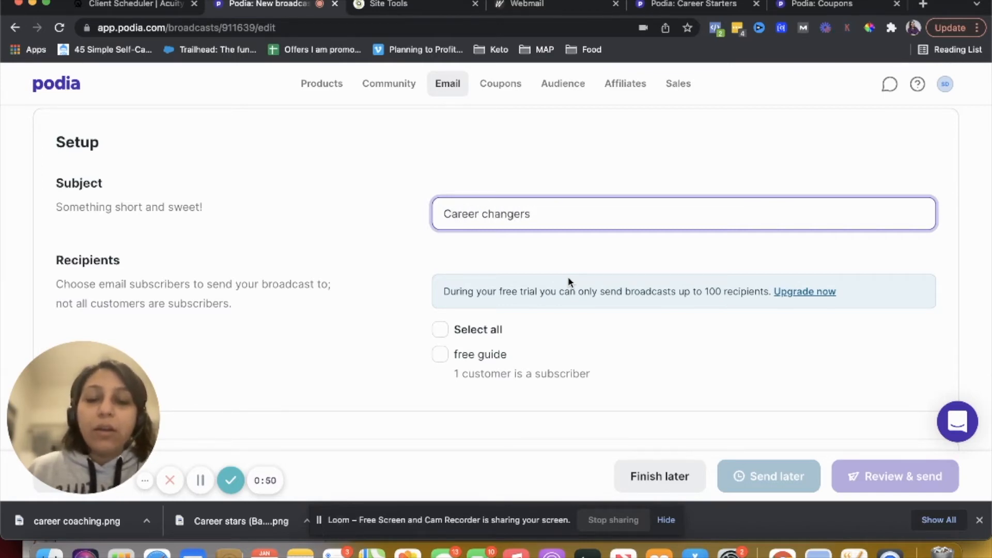
type("alrer")
key("BackSpace")
key("BackSpace")
key("BackSpace")
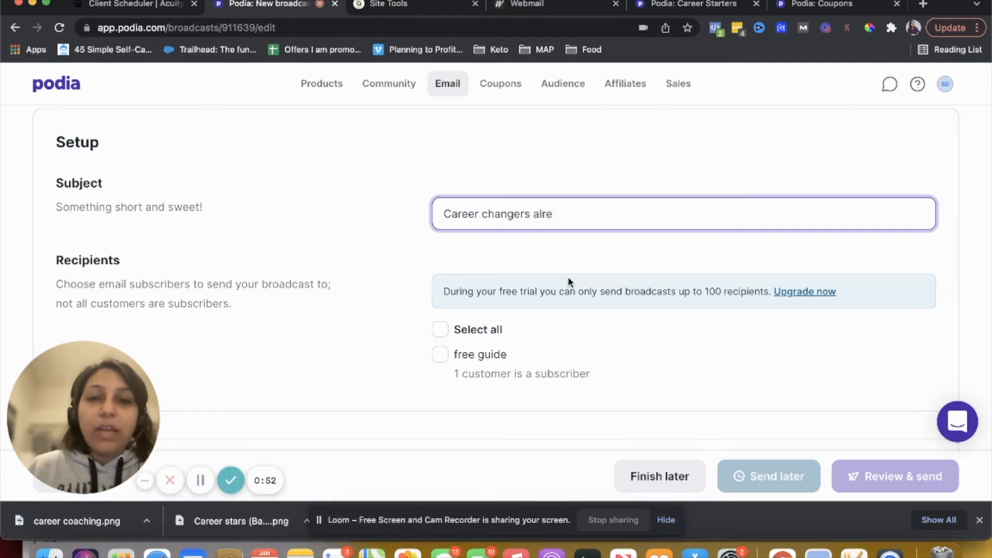
type("ert!")
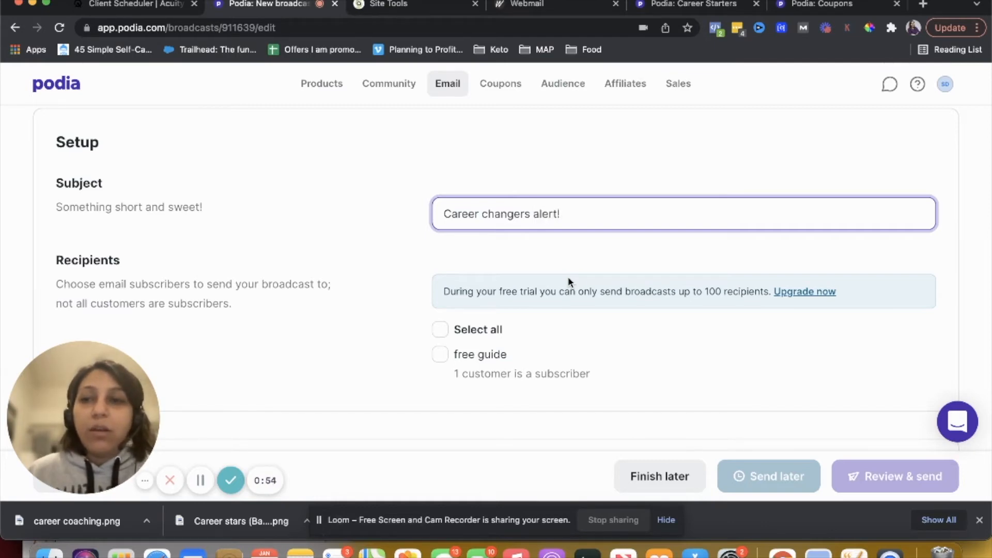
Select all subscriber lists as the broadcast's recipients
scroll(636, 372, "down", 3)
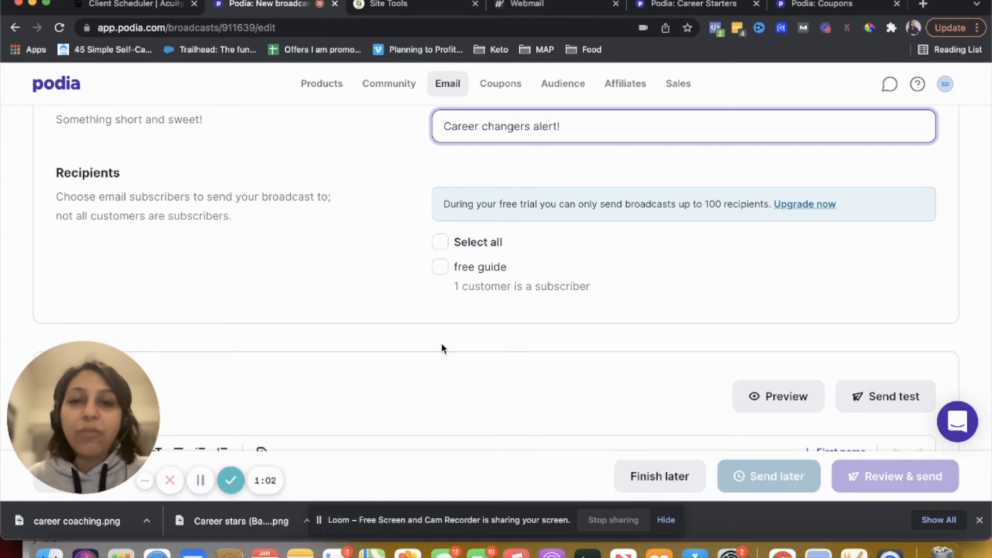
left_click(442, 251)
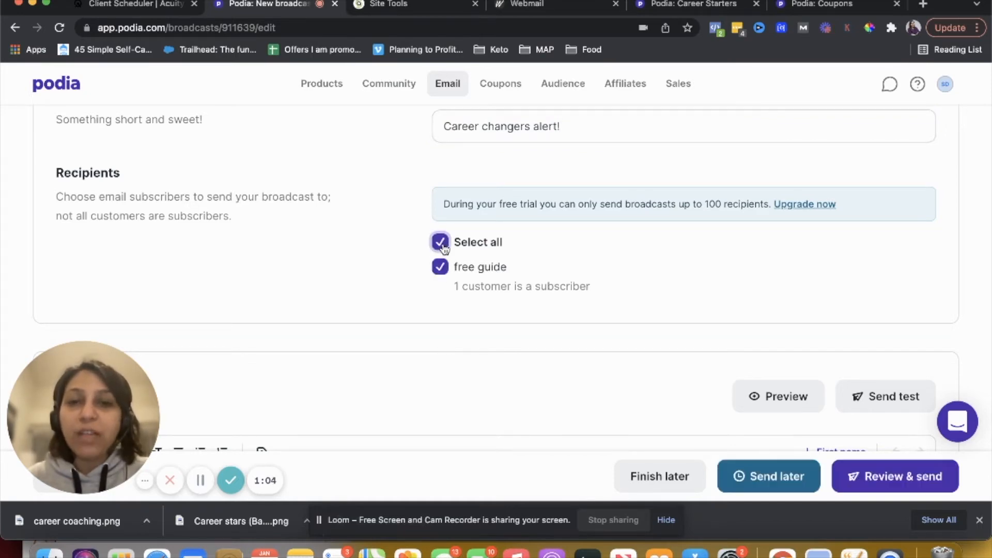
scroll(637, 350, "down", 1)
scroll(637, 350, "down", 5)
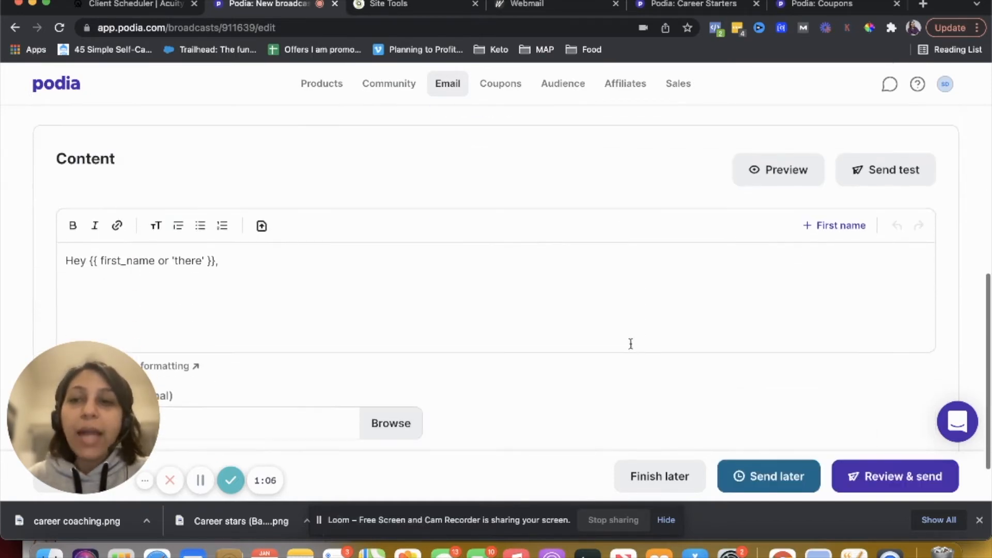
Write the email body as a first-name greeting followed by the line How is your week going?
triple_click(385, 270)
type("Hey")
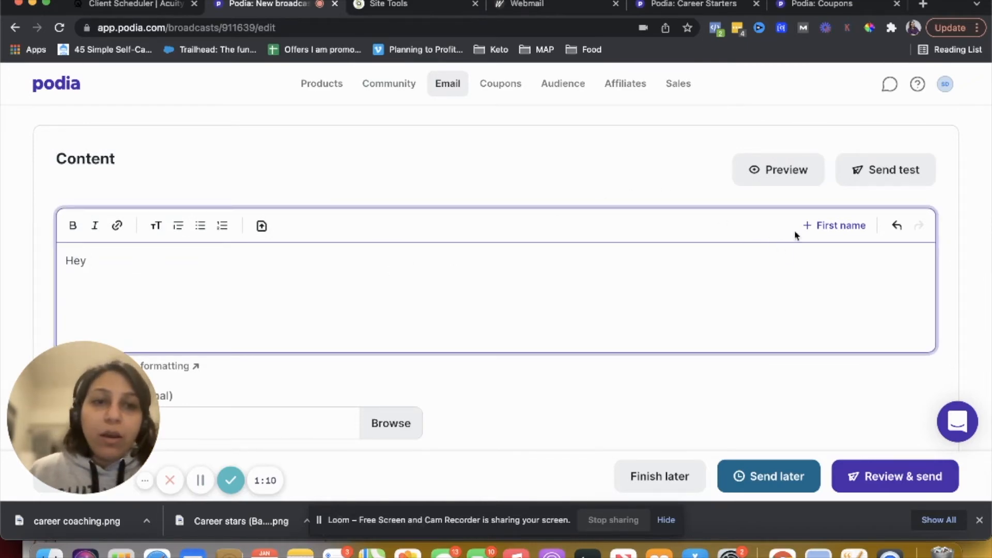
left_click(816, 225)
type(",")
key("Return")
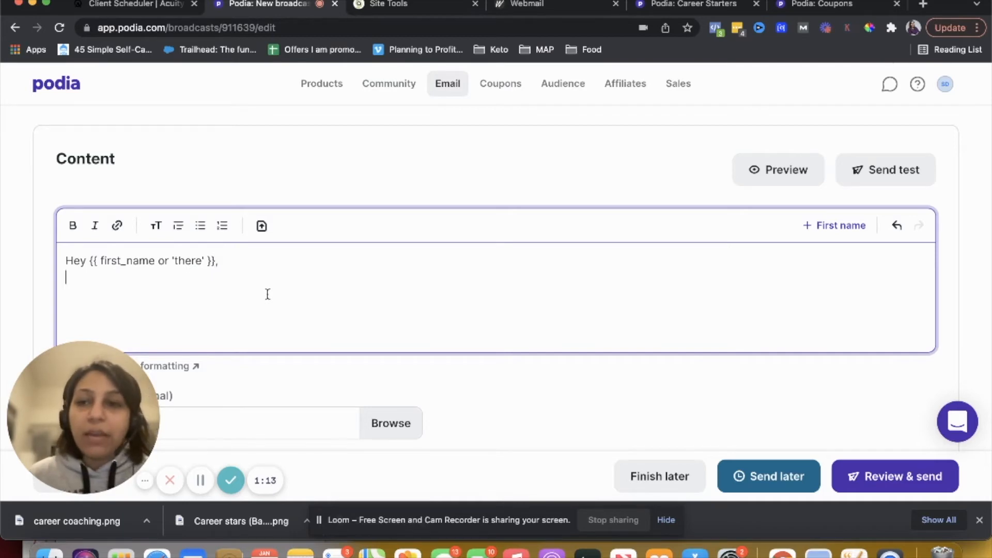
double_click(189, 260)
left_click(242, 262)
key("Return")
key("Return")
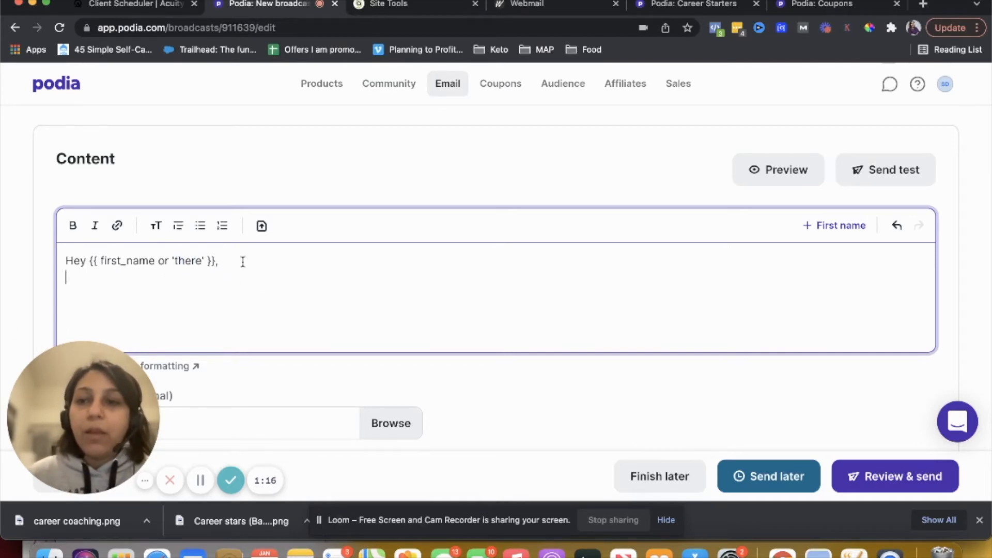
type("How ")
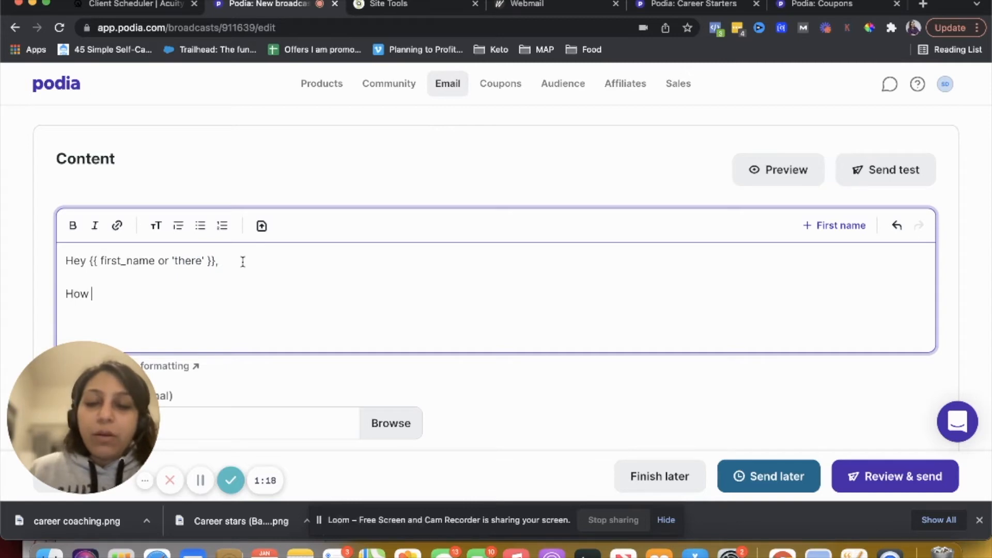
type("is your week ")
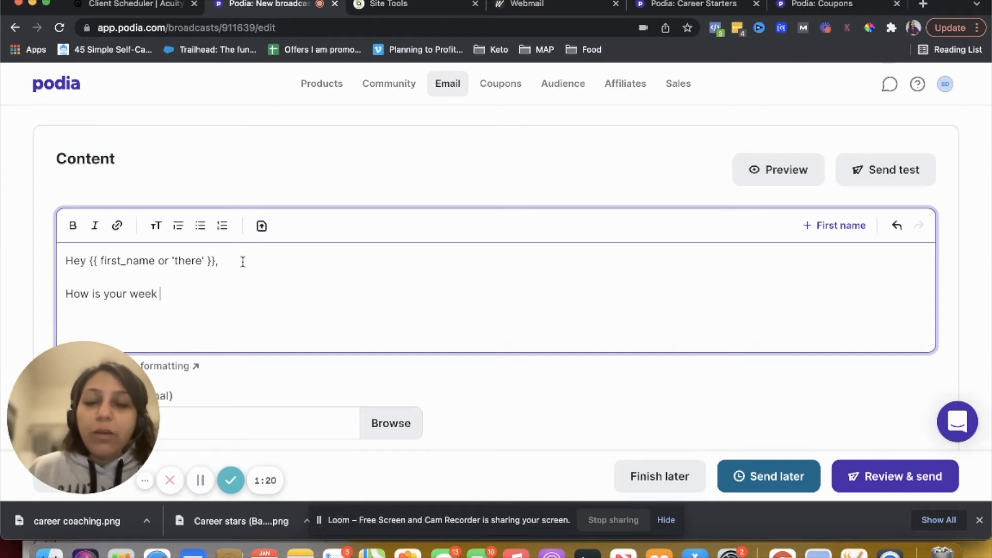
type("going?")
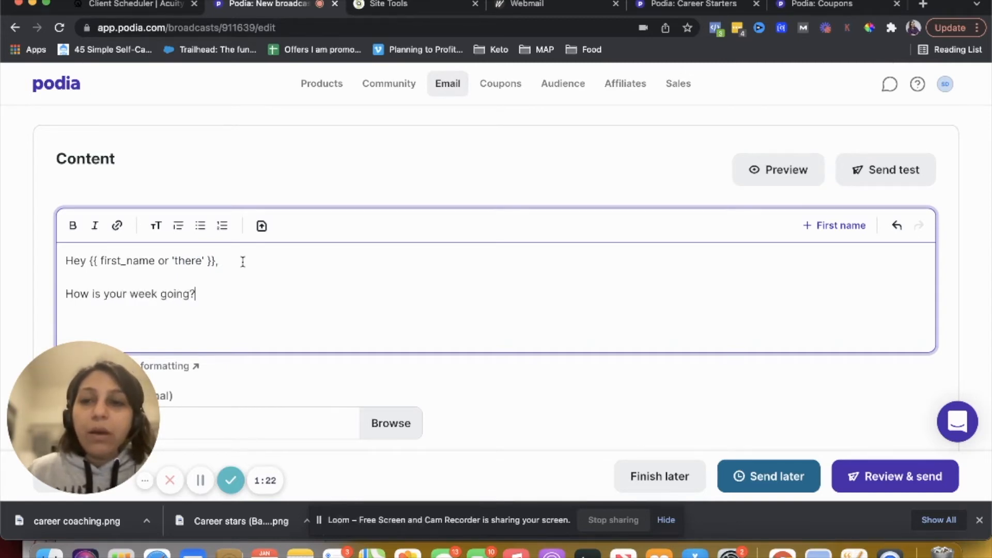
key("Return")
Try inserting an image into the email body and cancel the file picker
scroll(243, 262, "down", 2)
scroll(243, 265, "up", 1)
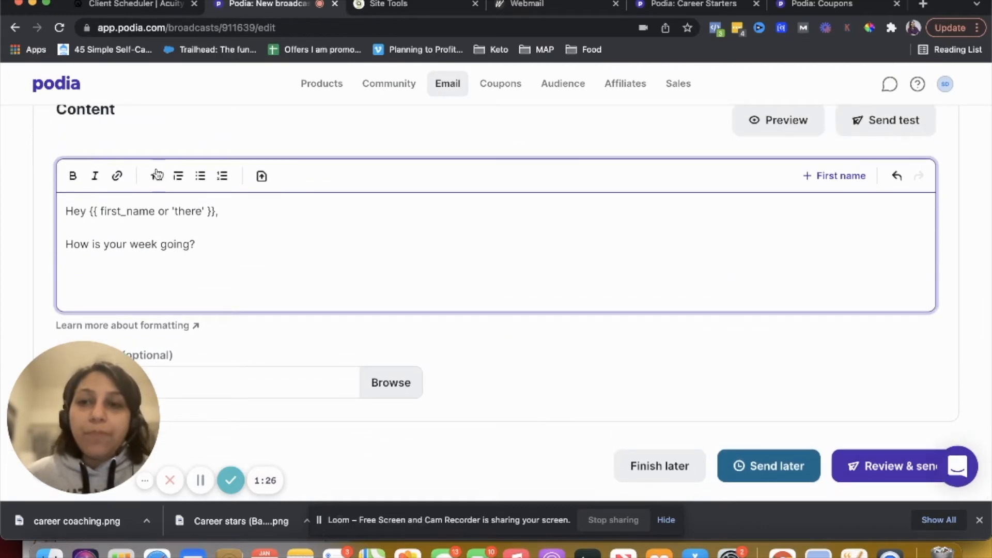
left_click(262, 177)
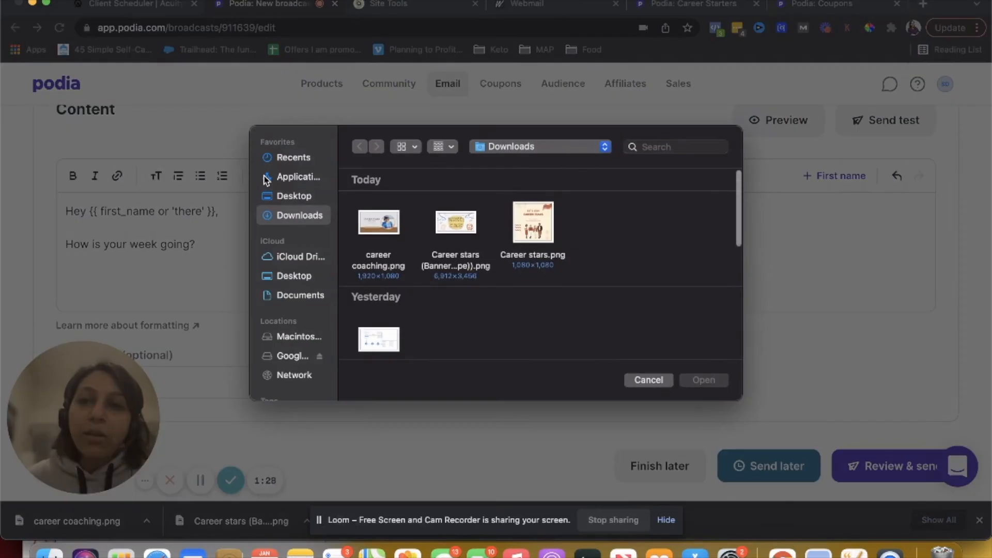
left_click(643, 379)
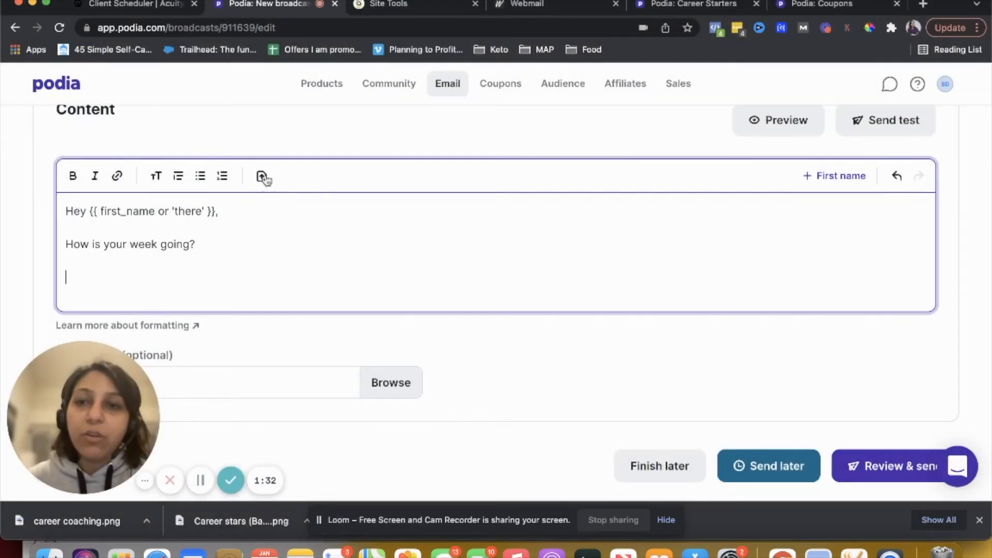
scroll(301, 232, "down", 2)
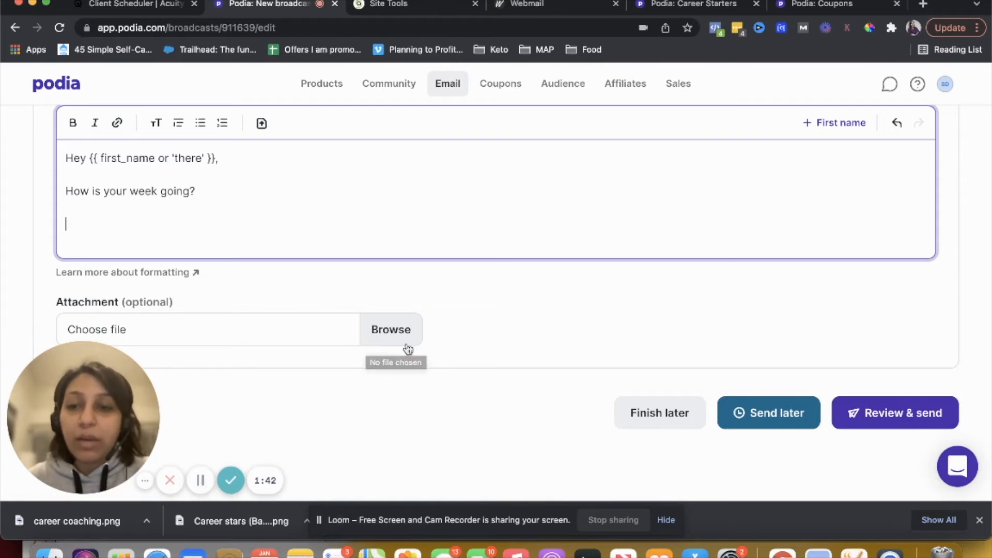
scroll(508, 322, "up", 3)
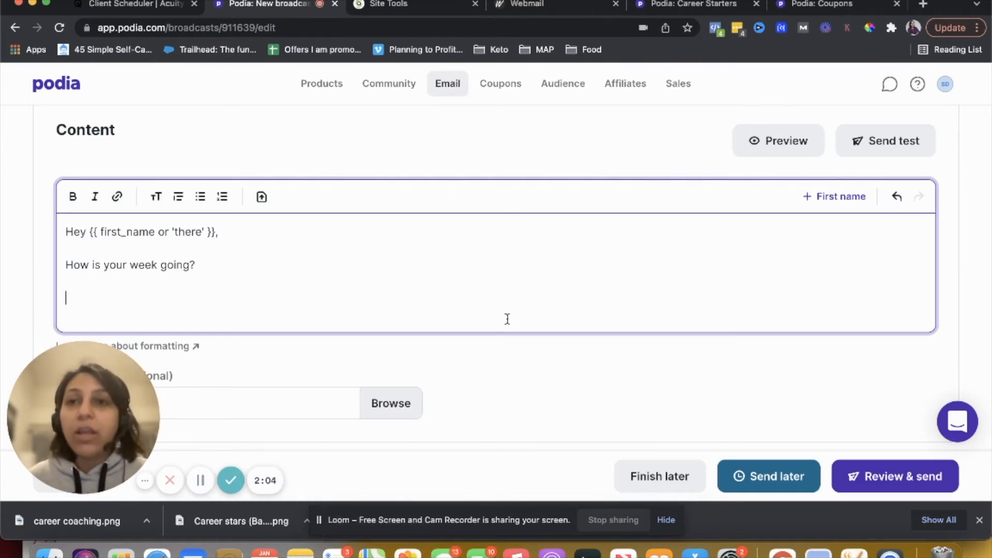
scroll(594, 390, "down", 2)
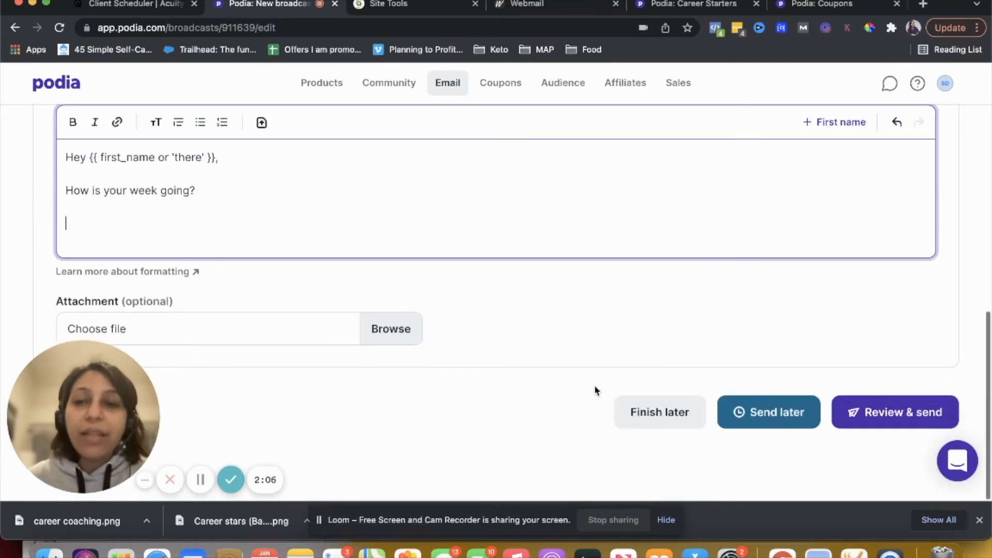
Try scheduling the broadcast to send later on Feb 16, 2022
left_click(755, 429)
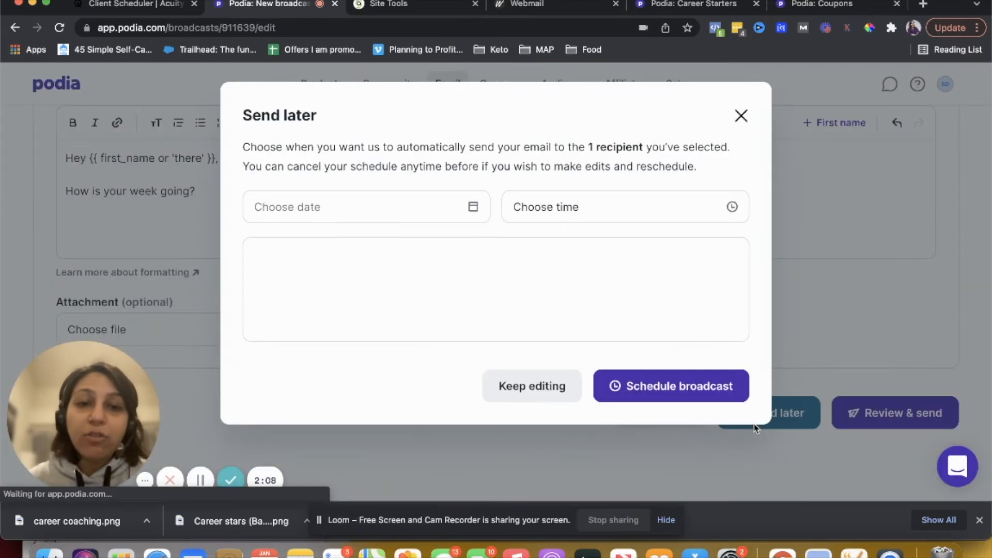
left_click(360, 219)
left_click(342, 308)
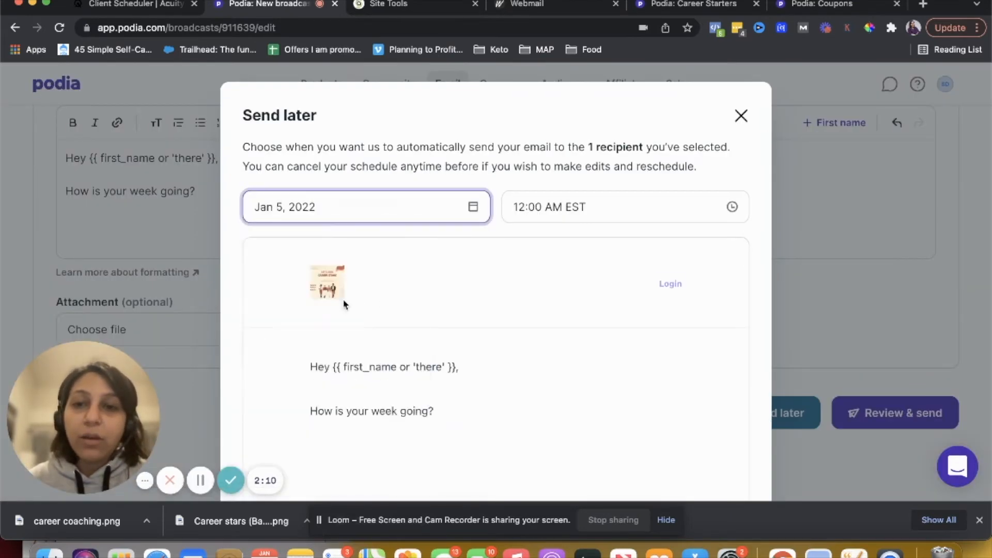
left_click(341, 222)
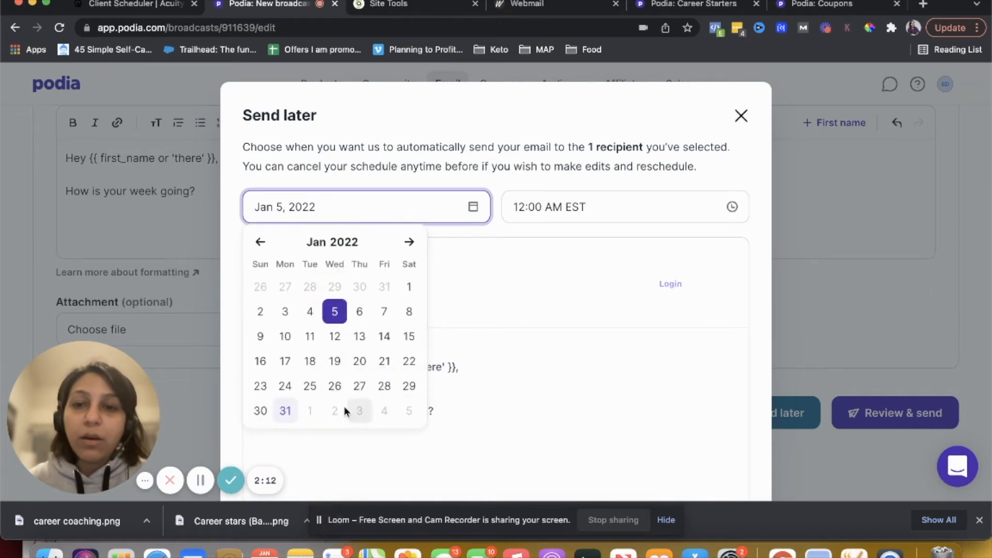
left_click(407, 242)
left_click(335, 336)
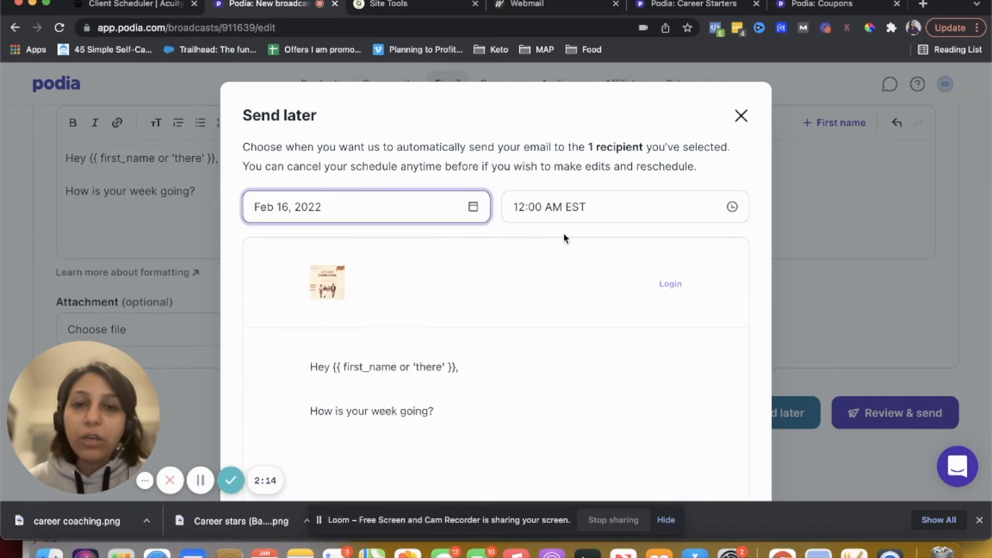
Scroll through the email preview in the scheduling dialog, then close the dialog without scheduling
scroll(514, 334, "down", 5)
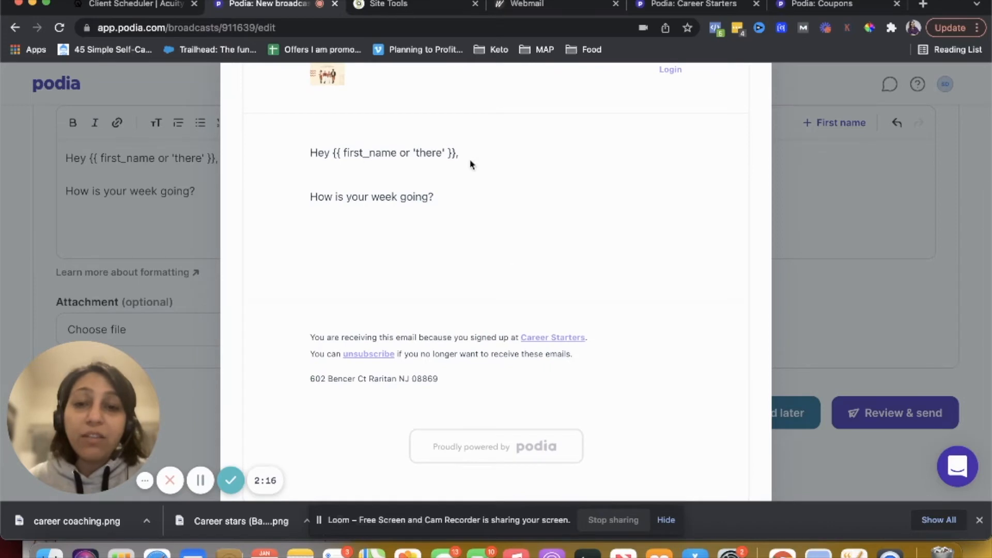
scroll(499, 316, "down", 2)
scroll(498, 317, "up", 5)
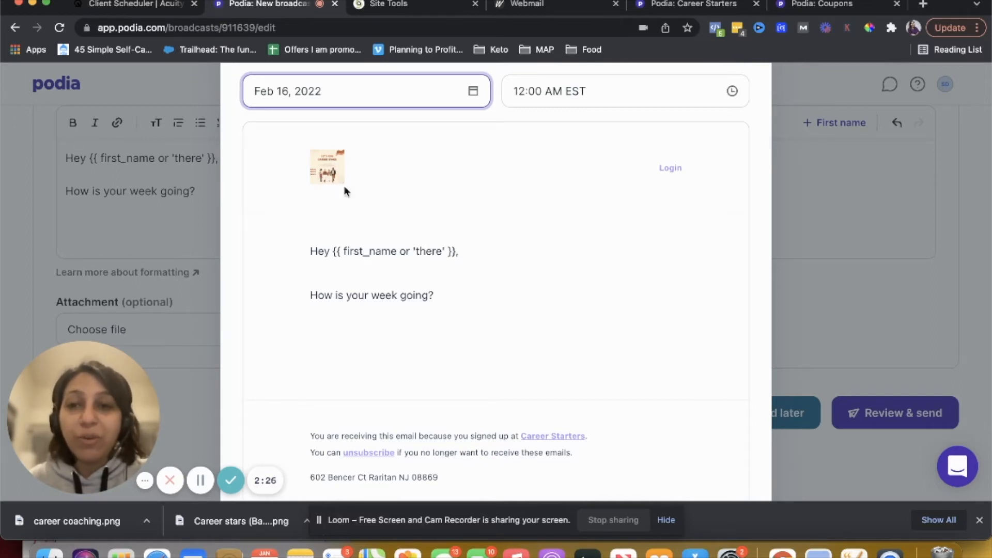
scroll(498, 265, "down", 5)
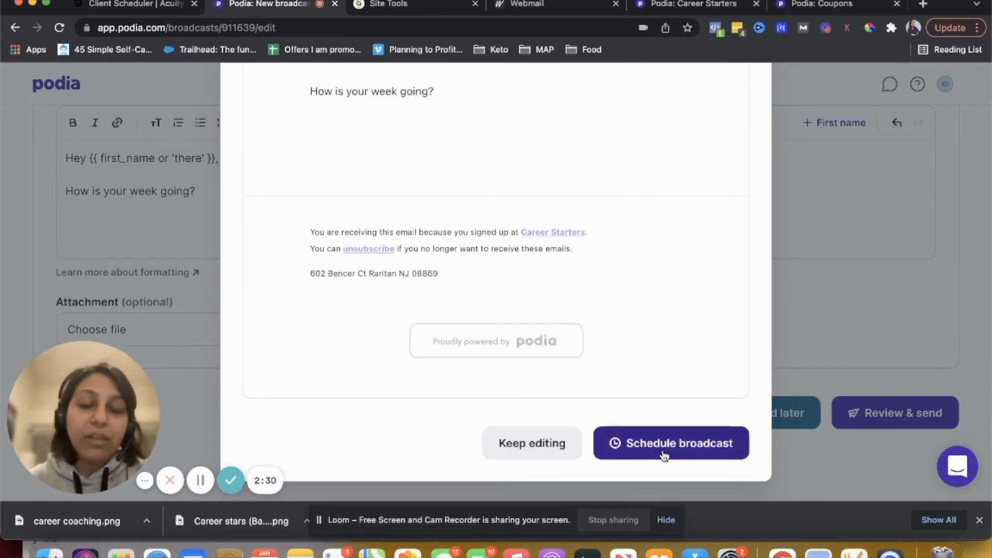
scroll(663, 452, "up", 5)
left_click(737, 117)
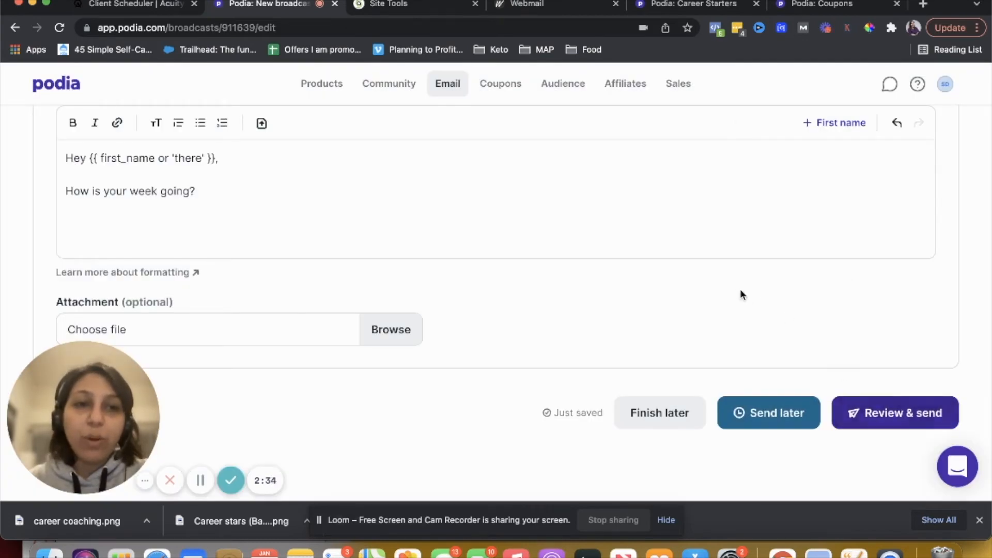
scroll(740, 294, "up", 10)
scroll(736, 291, "down", 3)
scroll(736, 291, "up", 3)
scroll(115, 287, "down", 12)
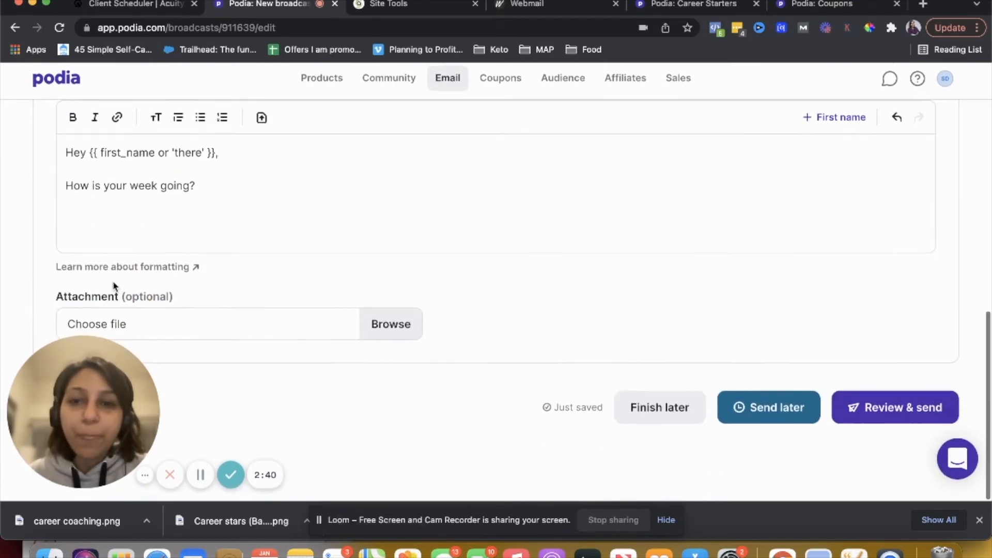
scroll(115, 287, "up", 12)
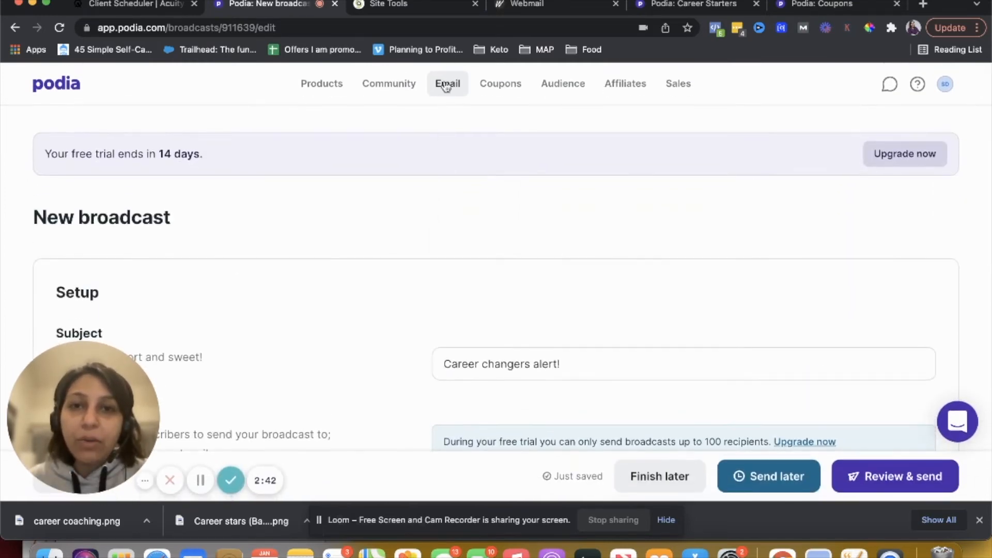
Create a new email campaign and name it Career starters
left_click(445, 92)
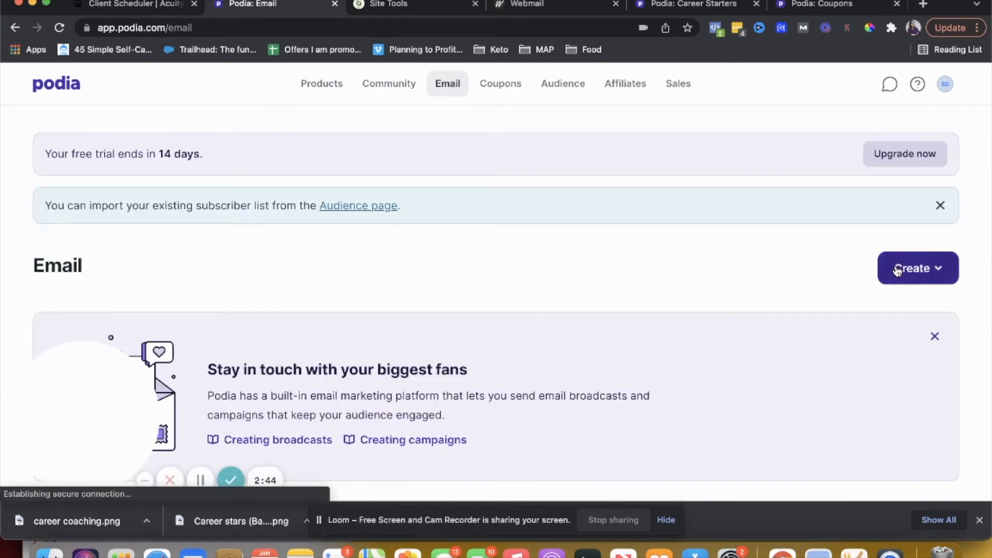
left_click(897, 269)
left_click(808, 355)
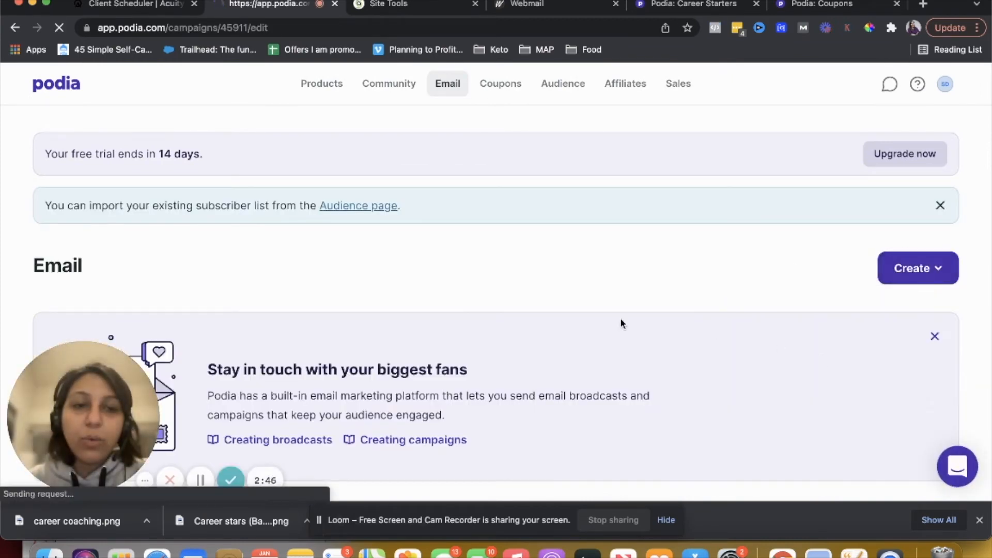
scroll(519, 343, "down", 5)
left_click(551, 255)
key("super+a")
key("BackSpace")
type("Career starters")
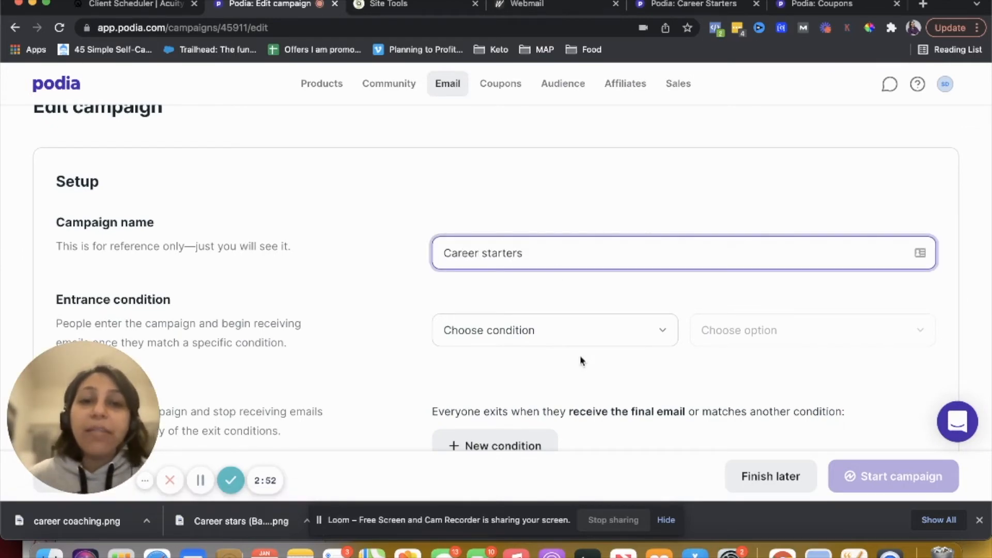
Set the campaign's entrance condition to Pre-launch email signup with the option Pre-launch: free guide
left_click(572, 332)
left_click(572, 332)
left_click(572, 333)
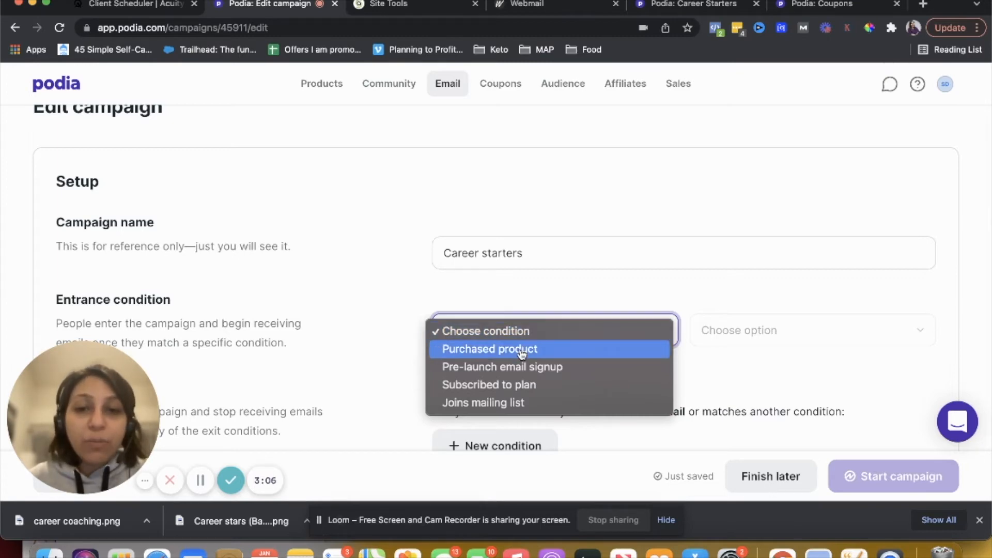
left_click(514, 404)
left_click(511, 332)
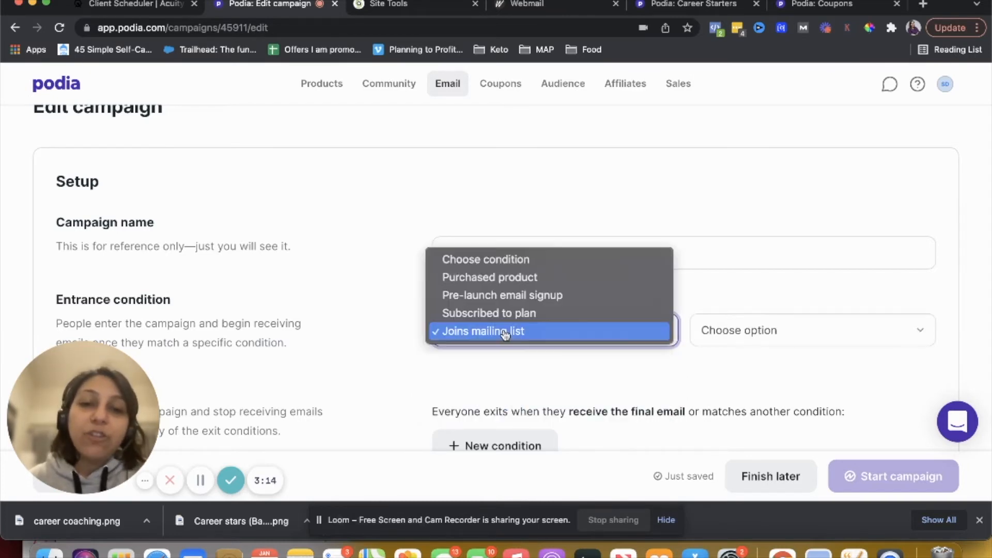
left_click(496, 294)
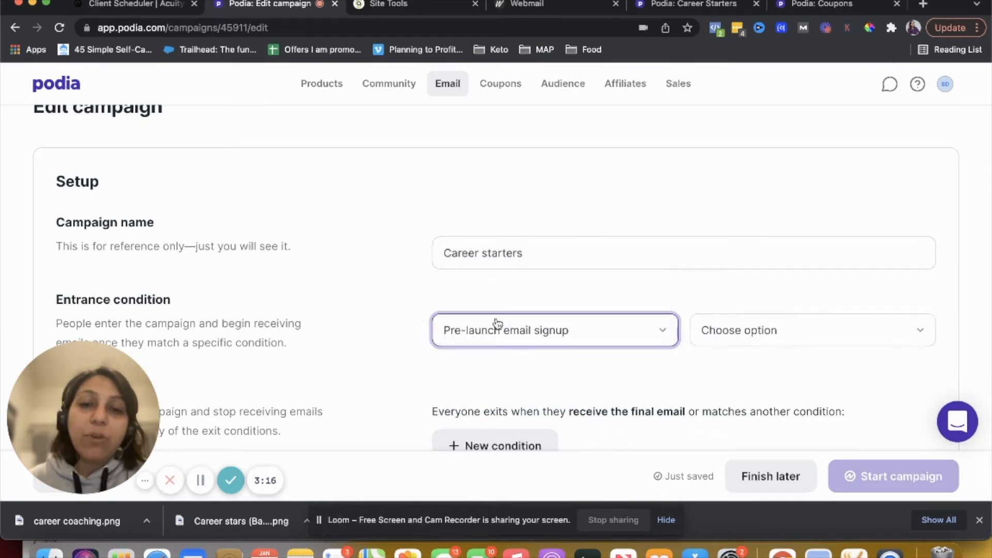
left_click(740, 340)
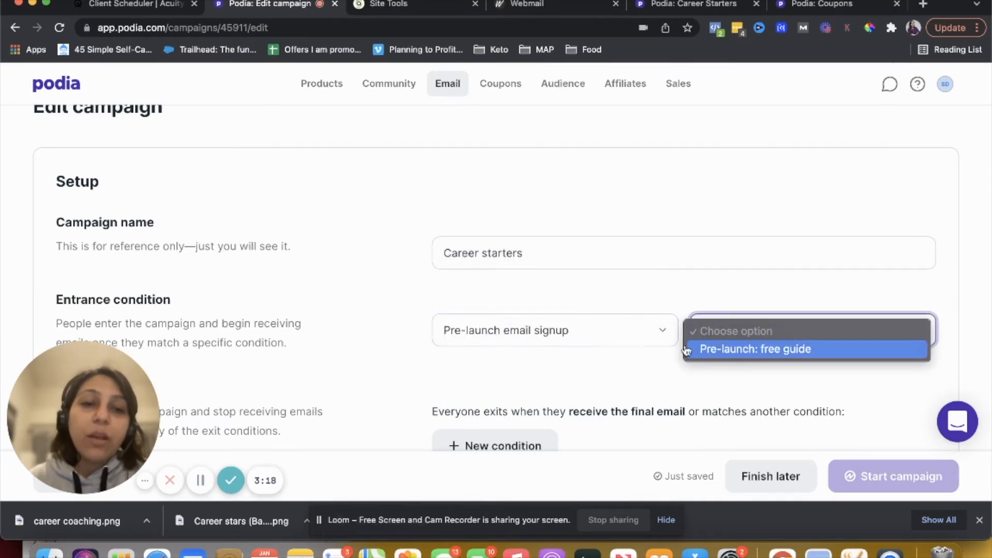
left_click(604, 336)
left_click(600, 333)
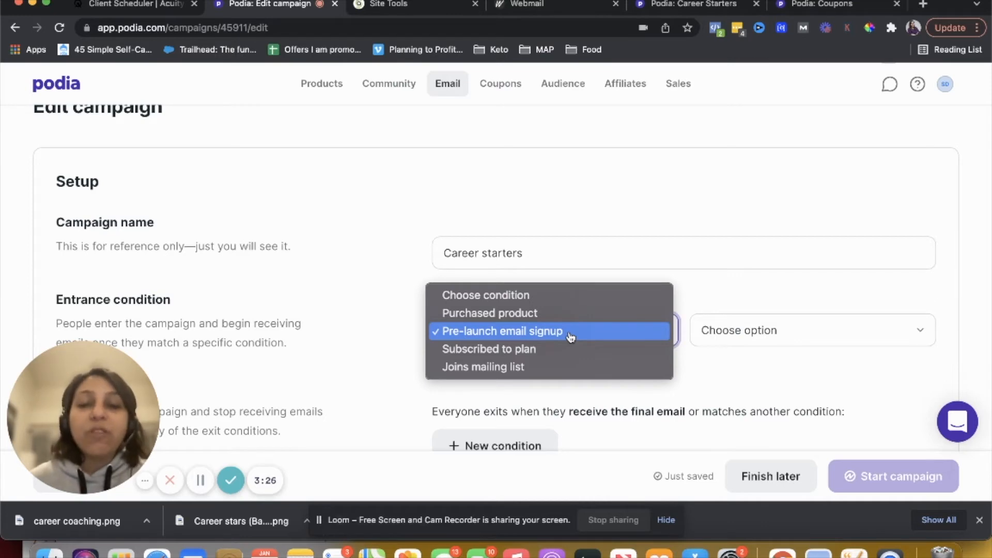
left_click(548, 335)
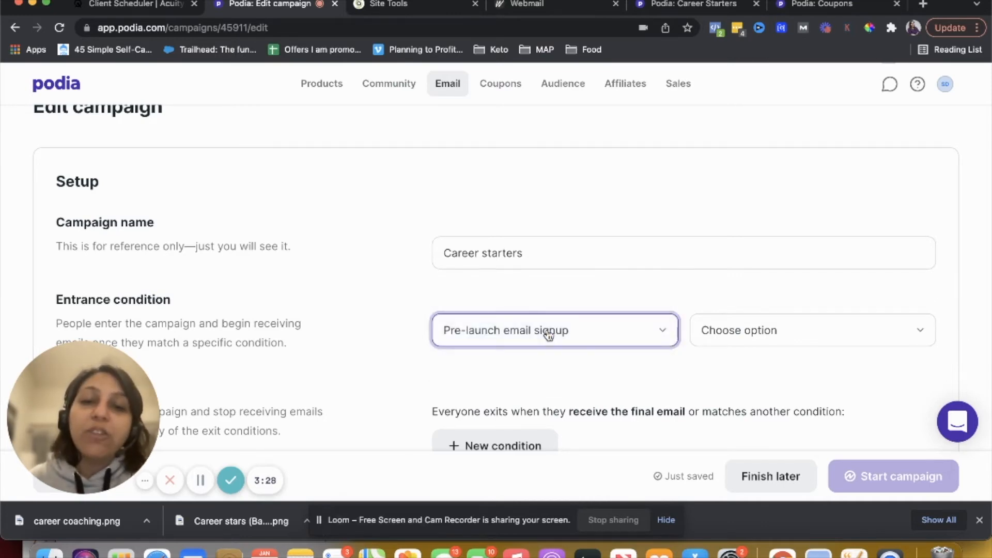
left_click(723, 343)
left_click(725, 349)
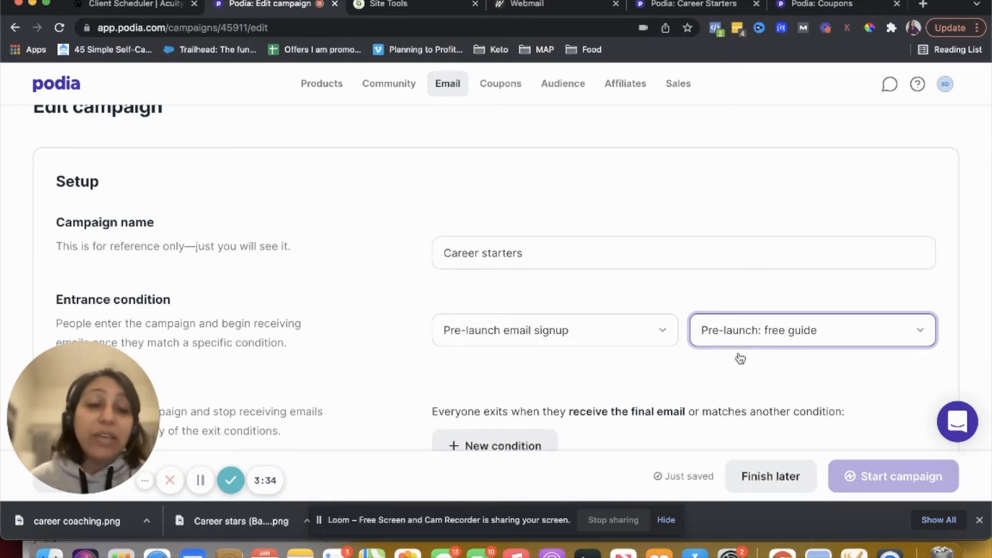
Add an exit condition of Purchases product with the option free guide
scroll(731, 353, "down", 3)
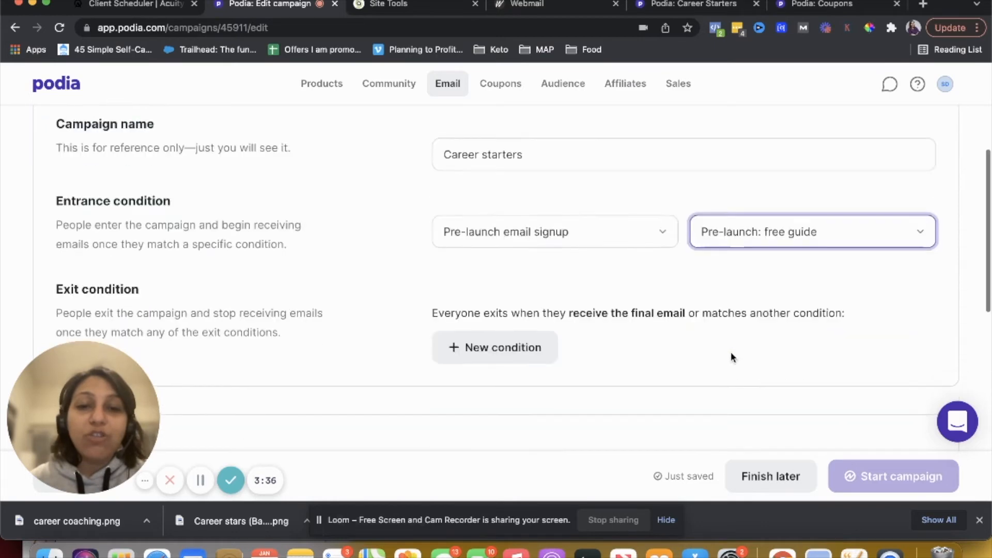
scroll(731, 355, "down", 1)
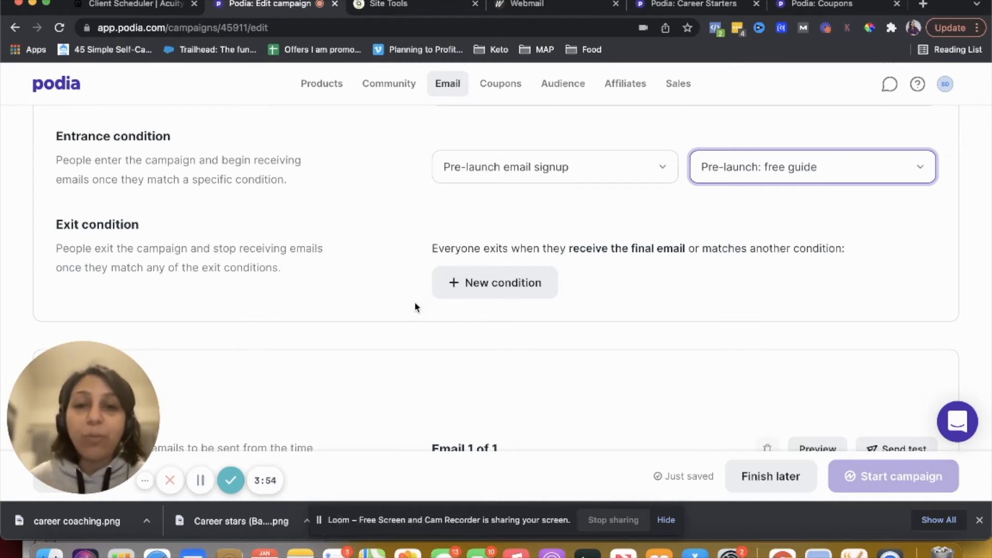
left_click(469, 283)
left_click(480, 287)
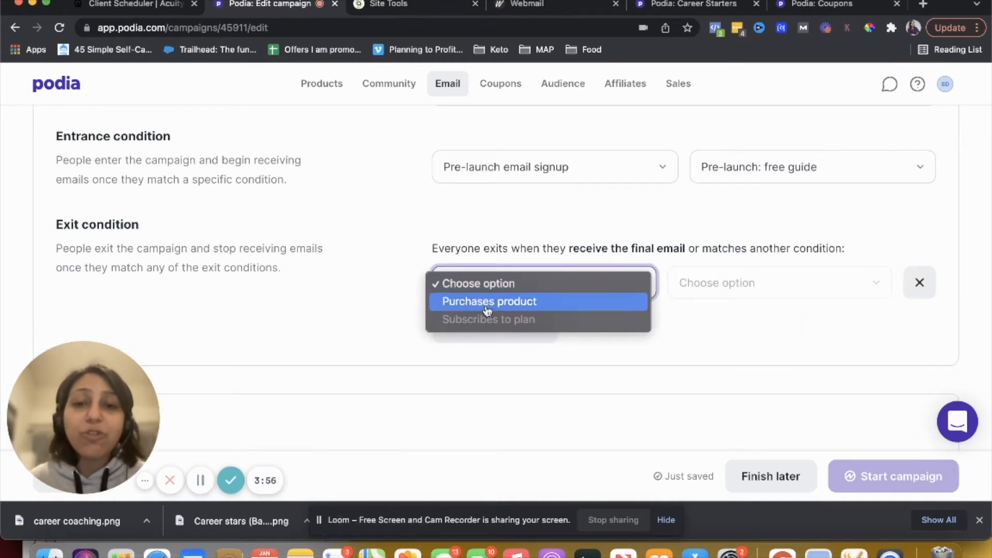
left_click(483, 301)
left_click(722, 284)
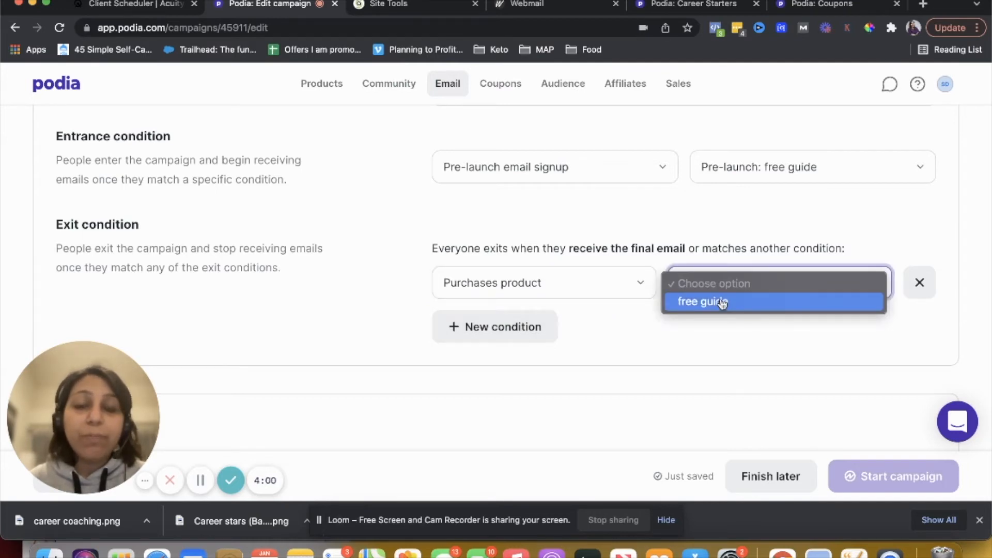
left_click(721, 302)
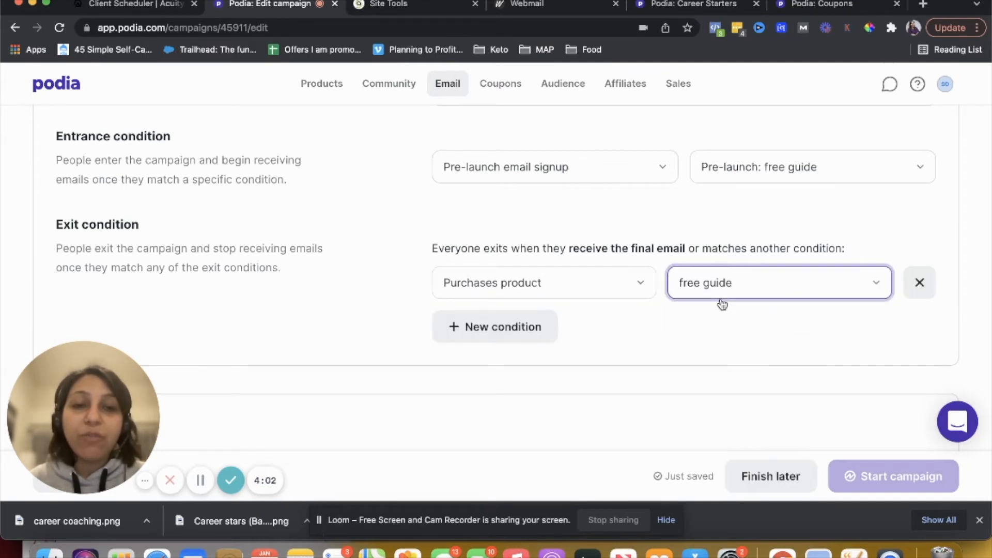
Review the choices available in both exit condition dropdowns
left_click(721, 303)
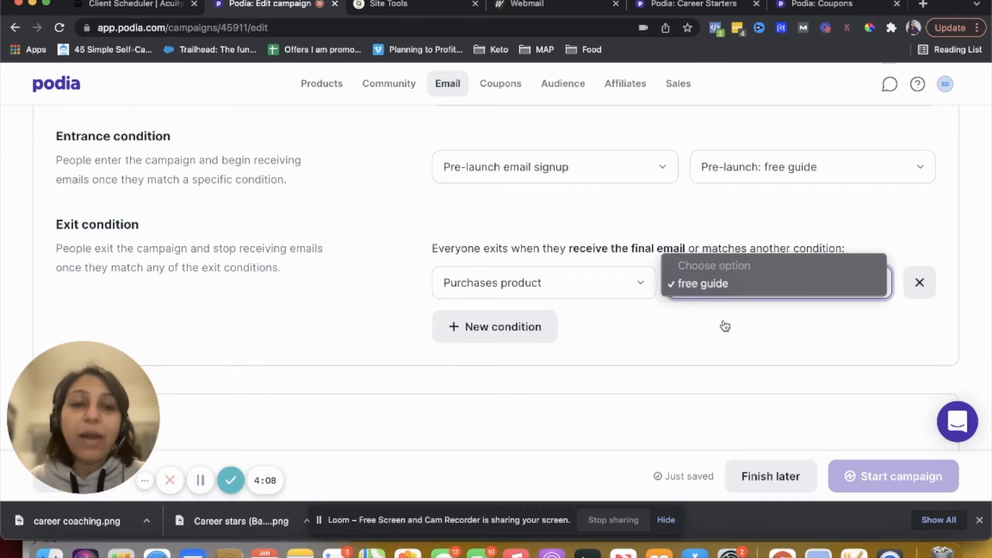
left_click(721, 287)
left_click(549, 284)
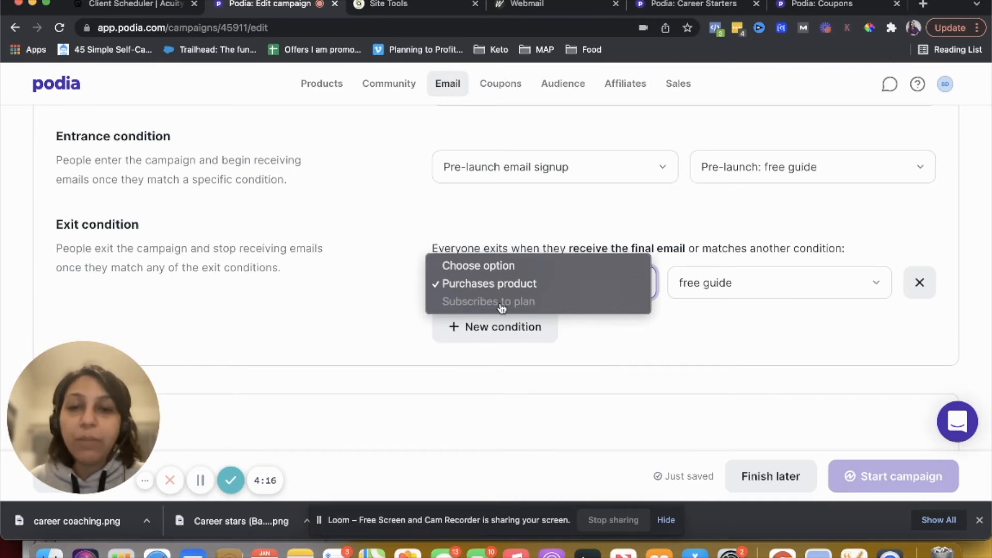
left_click(708, 355)
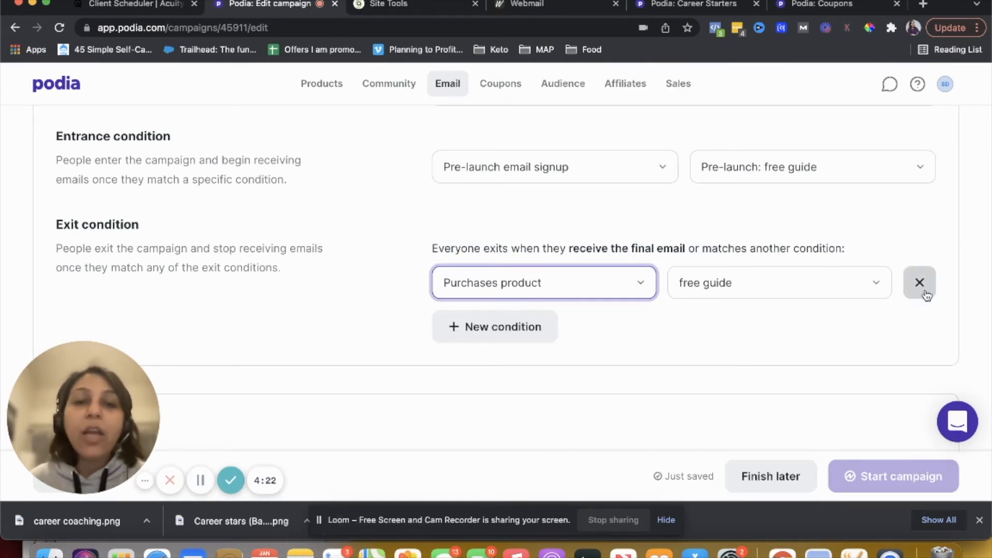
left_click(573, 283)
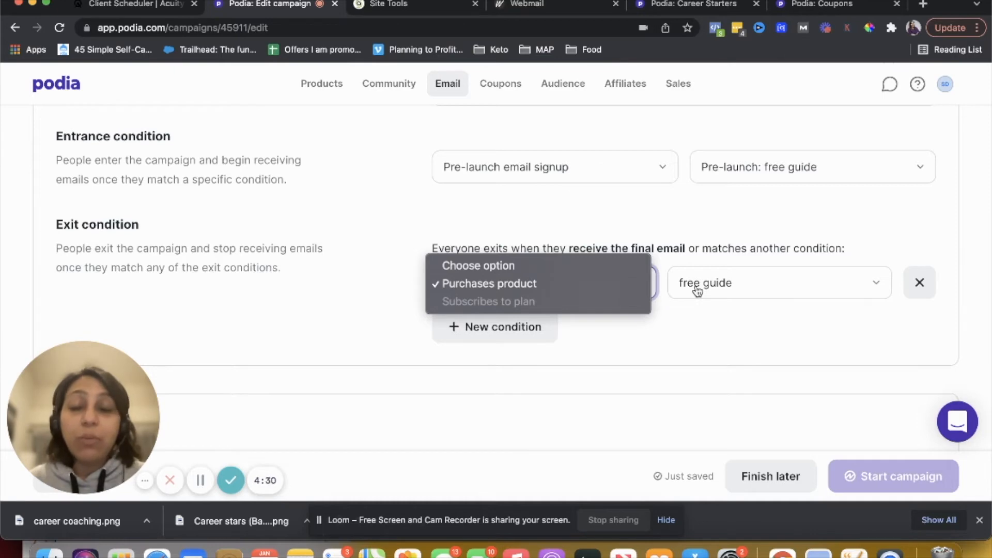
left_click(587, 285)
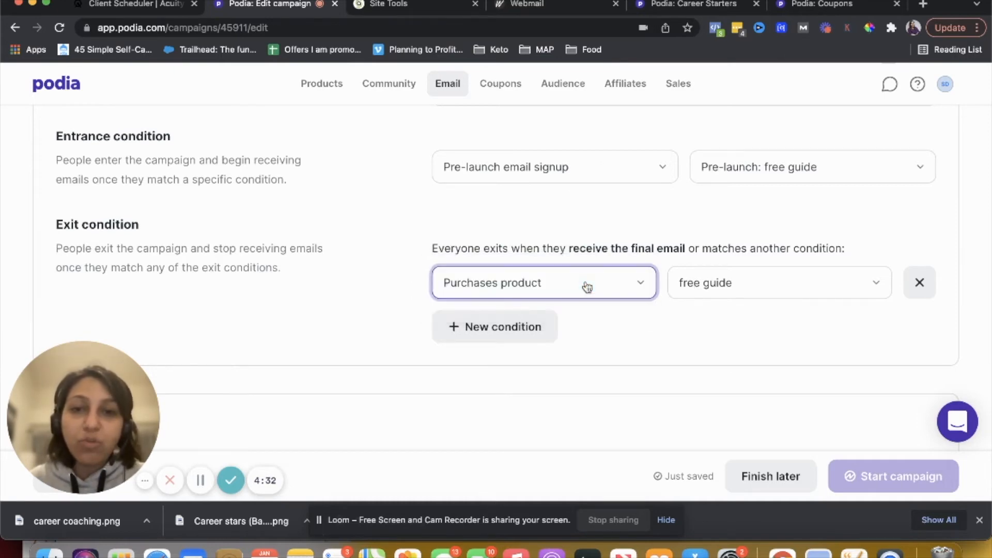
Activate the campaign's first email so it is sent with the campaign
scroll(696, 387, "down", 3)
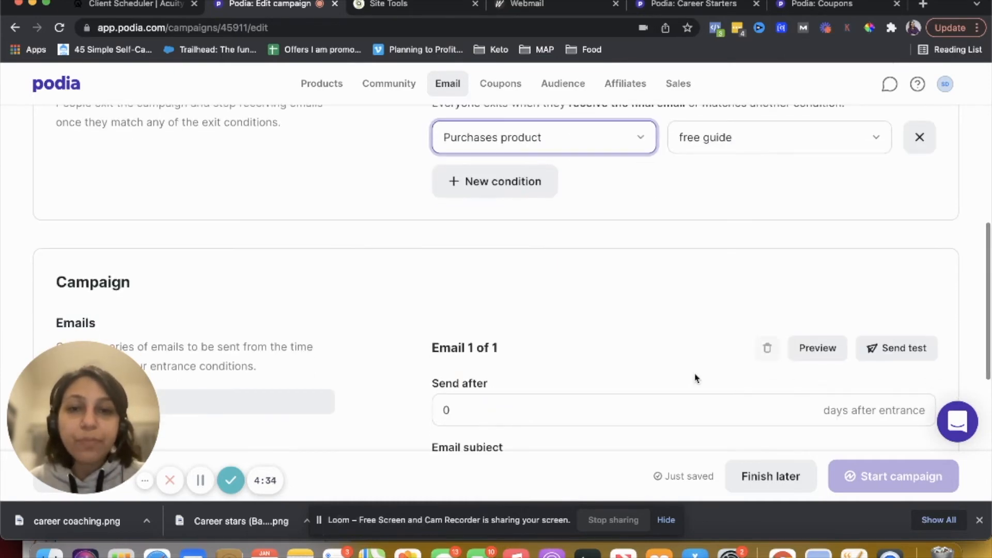
scroll(695, 380, "down", 2)
scroll(695, 378, "down", 2)
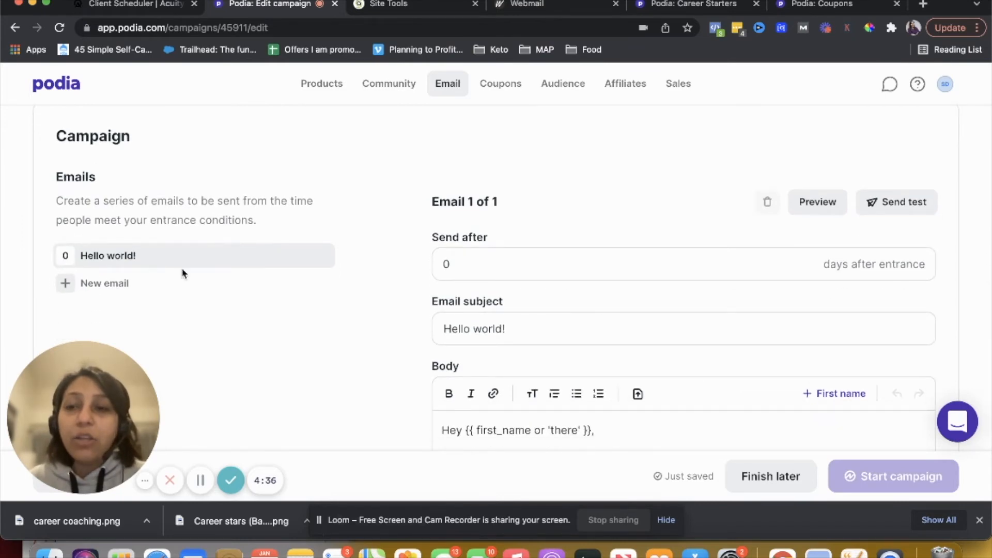
left_click(519, 266)
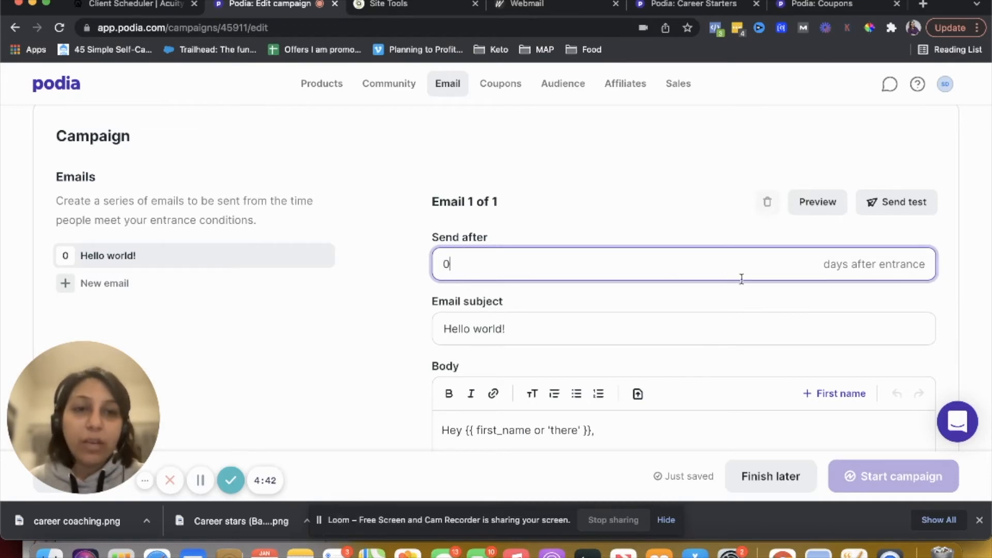
scroll(742, 279, "down", 3)
scroll(579, 338, "down", 3)
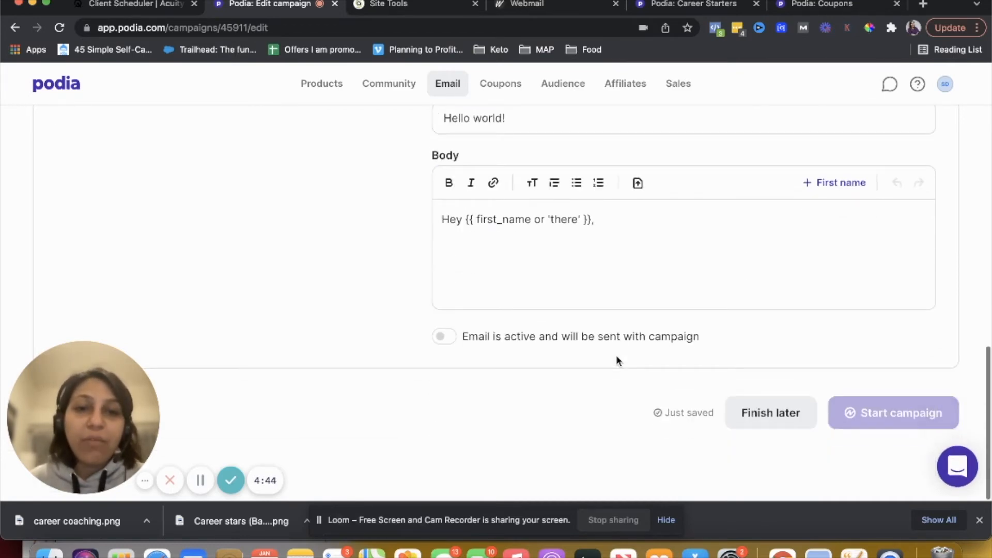
left_click(441, 336)
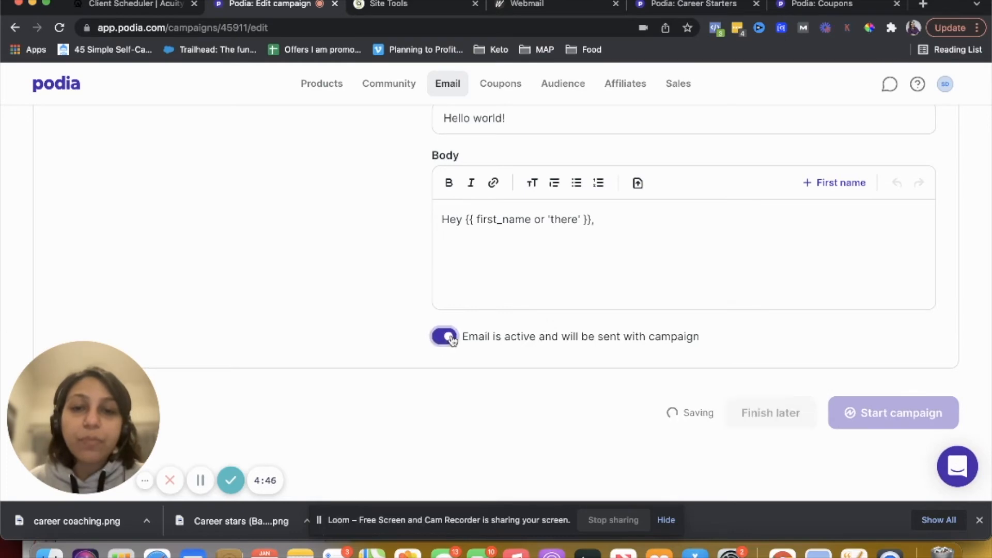
Add a second campaign email with the subject email 2 and activate it to be sent with the campaign
scroll(448, 362, "up", 4)
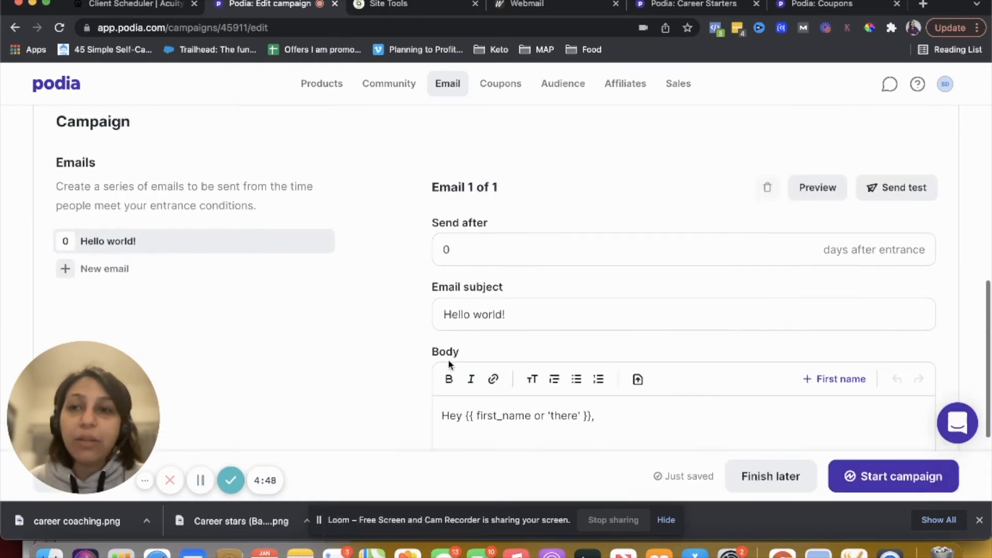
left_click(95, 274)
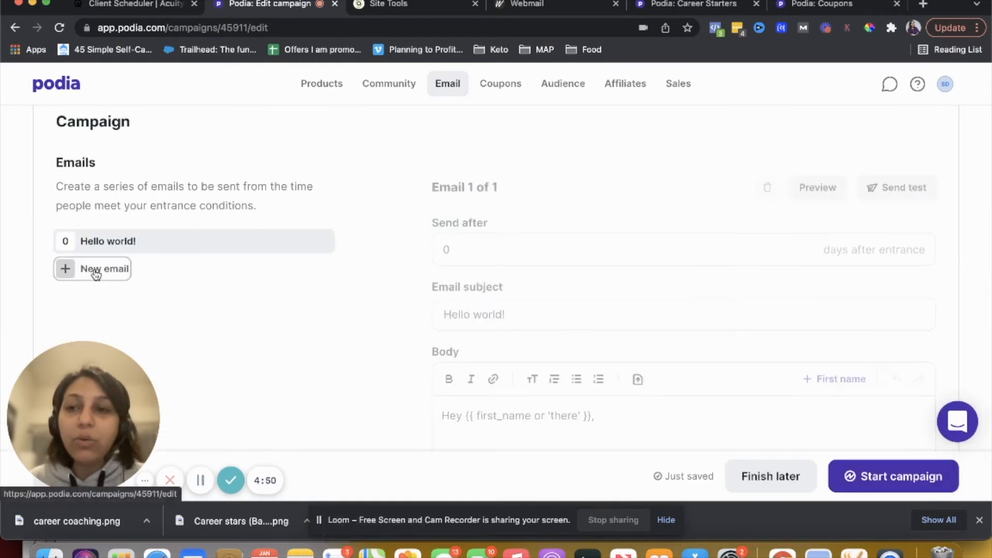
left_click(494, 249)
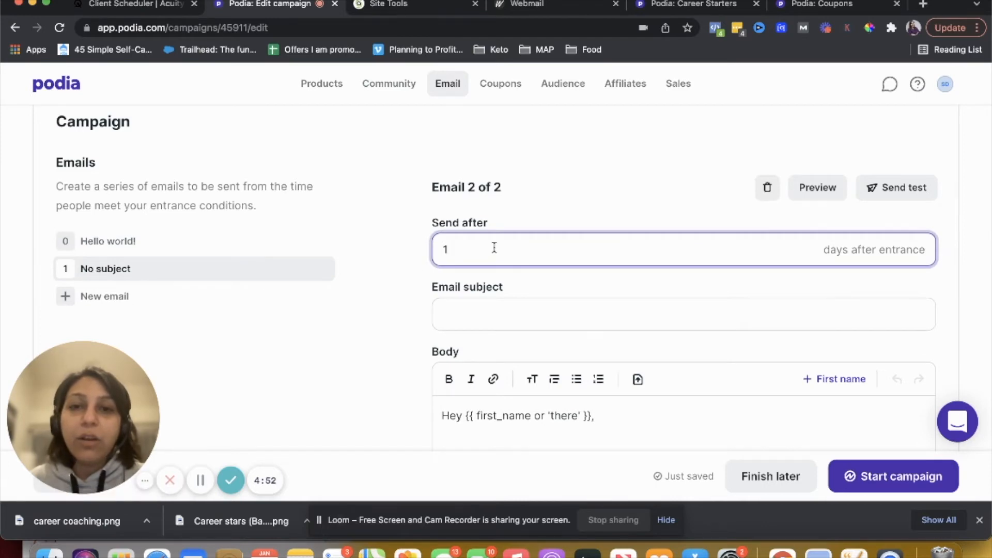
scroll(495, 251, "up", 2)
scroll(494, 252, "down", 2)
left_click(512, 332)
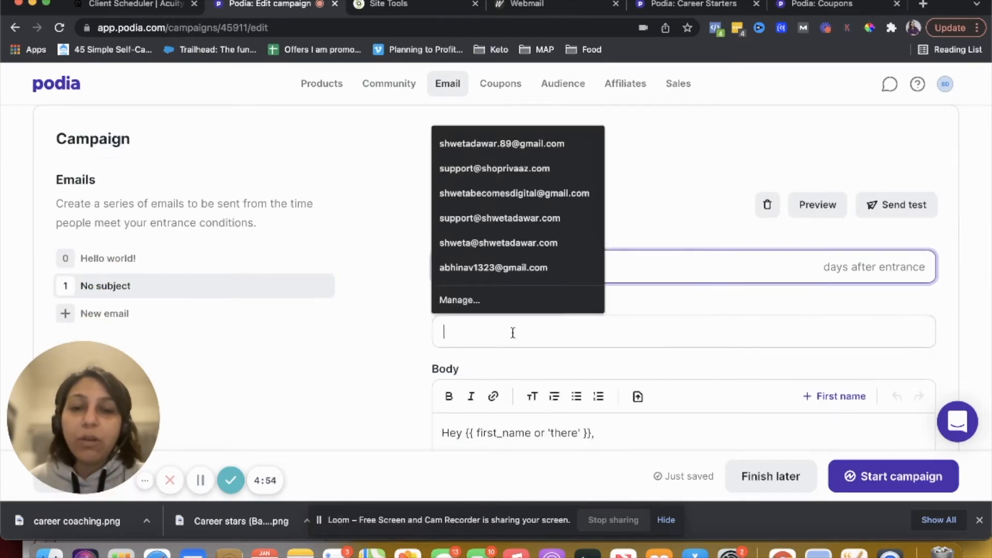
type("email 2")
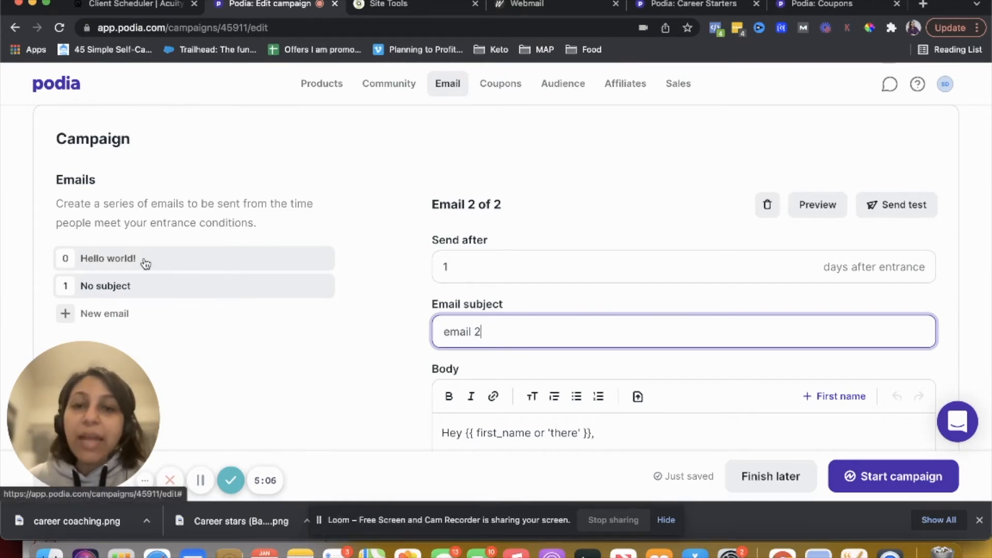
scroll(425, 344, "down", 4)
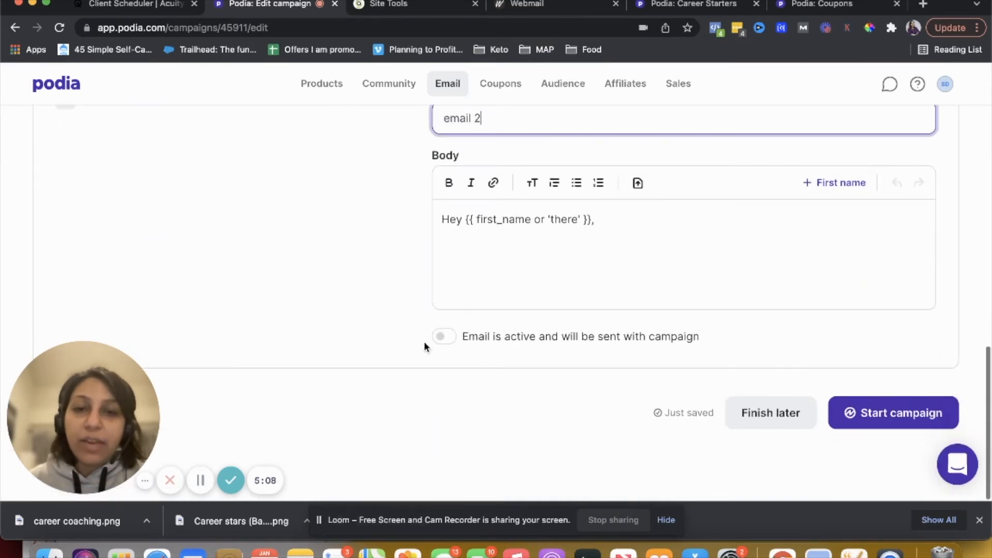
left_click(444, 364)
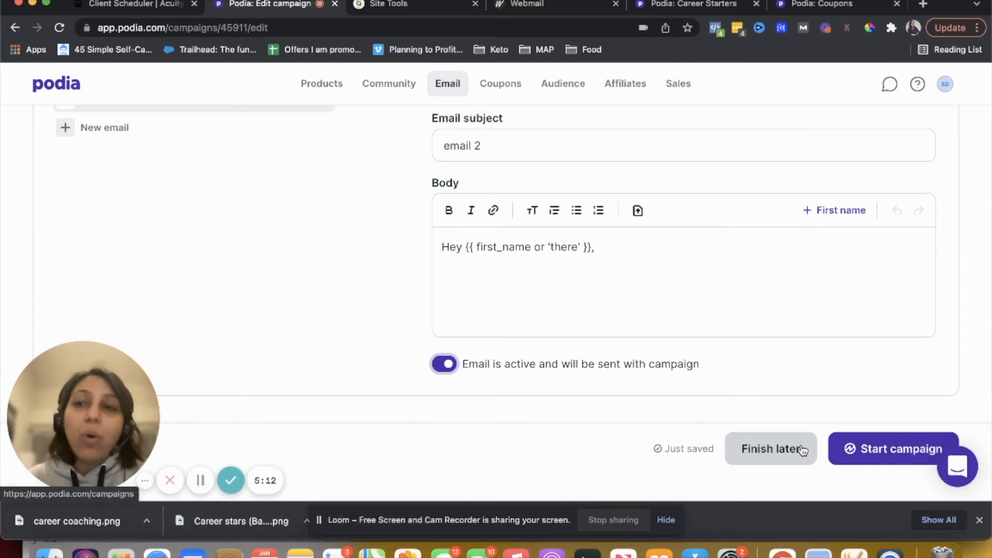
Start the Career starters campaign and confirm in the dialog
scroll(800, 444, "up", 5)
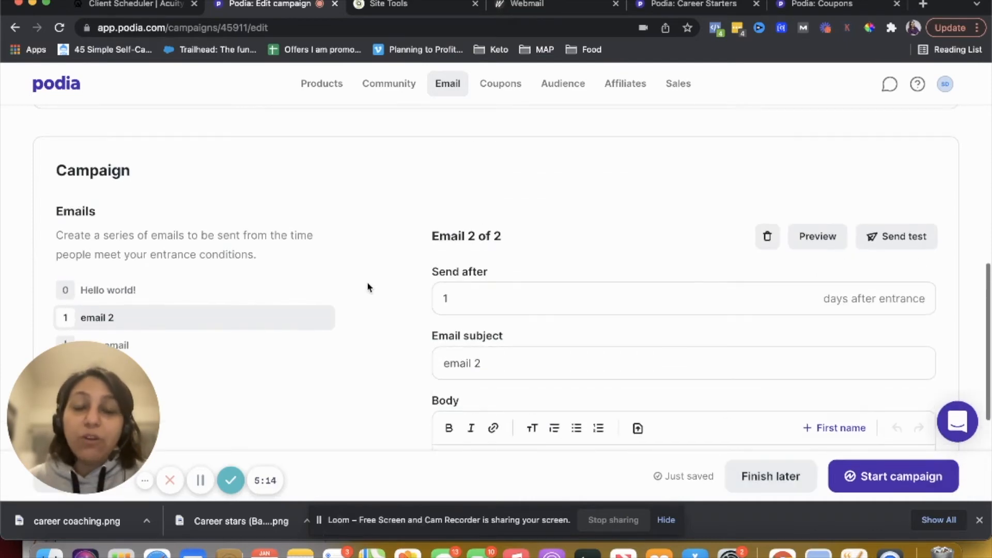
scroll(369, 288, "down", 4)
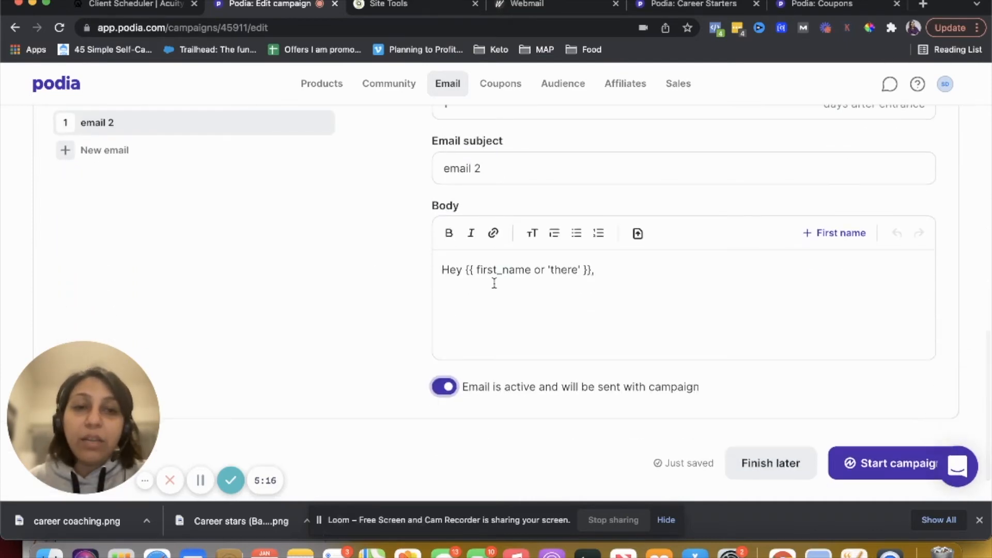
left_click(871, 465)
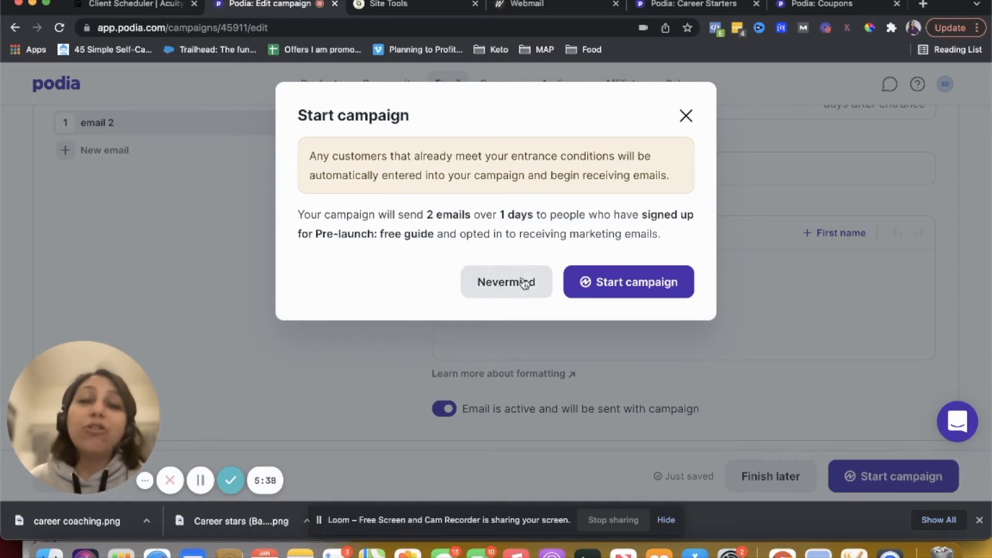
left_click(598, 285)
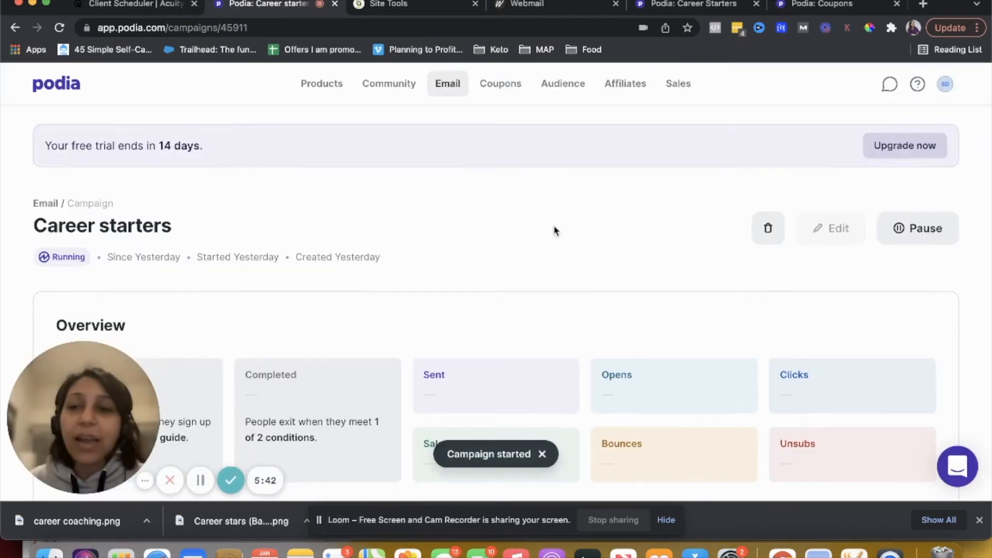
Review the running campaign's overview statistics and engagement section
scroll(554, 230, "down", 3)
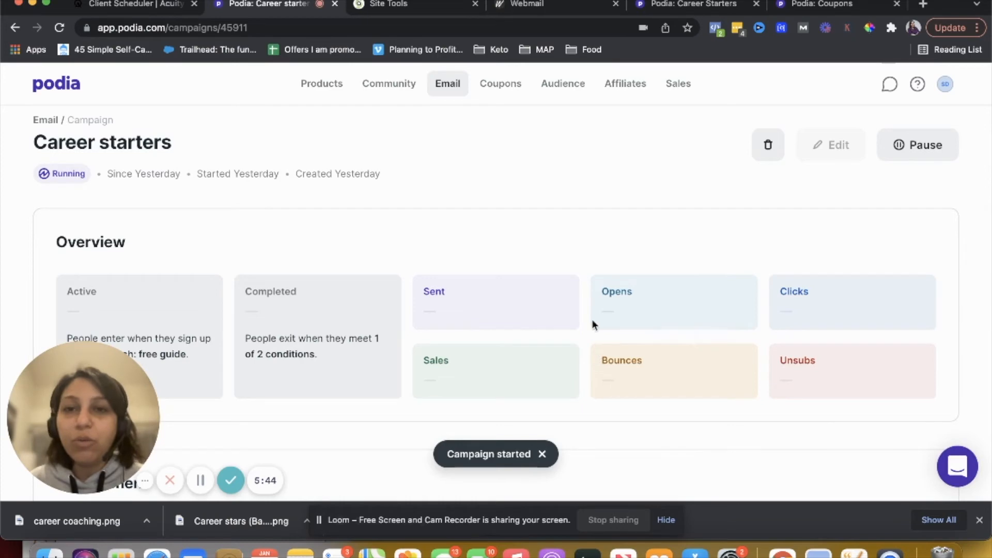
scroll(593, 322, "down", 5)
scroll(592, 324, "down", 2)
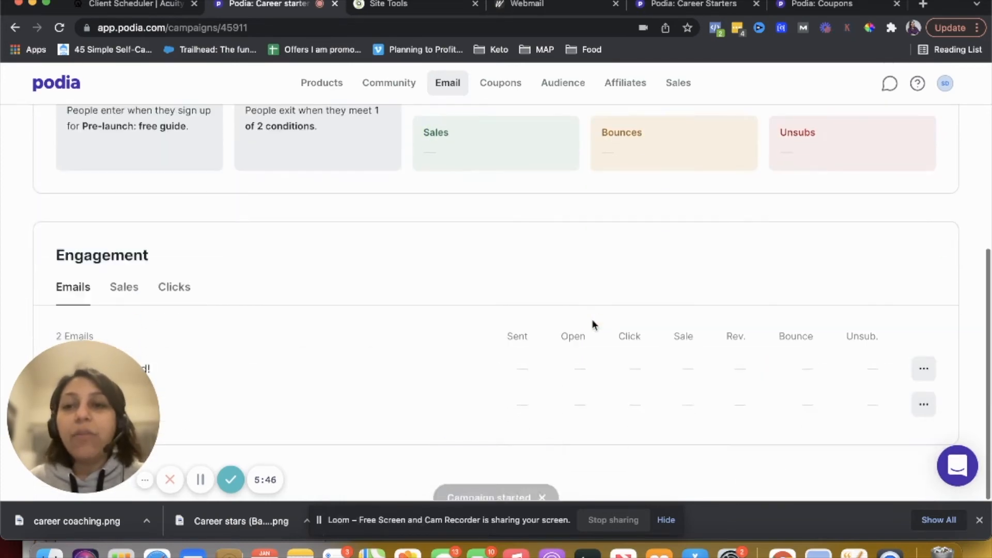
scroll(525, 362, "up", 5)
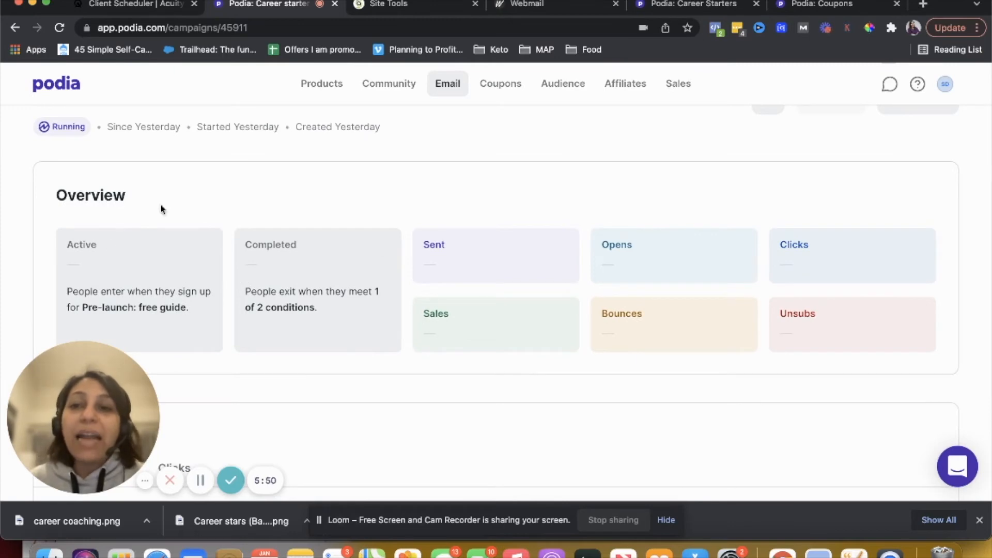
mouse_move(414, 300)
mouse_move(646, 309)
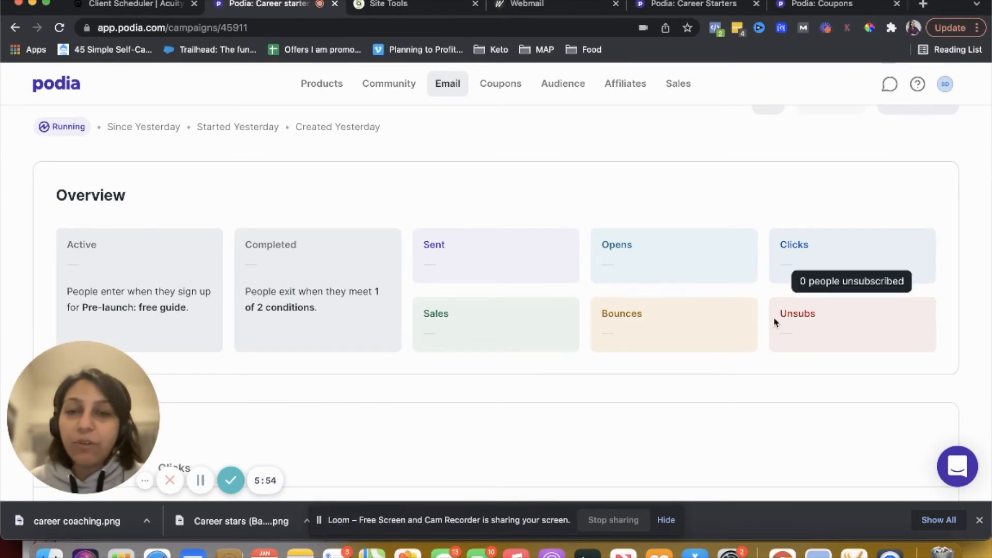
scroll(775, 320, "up", 3)
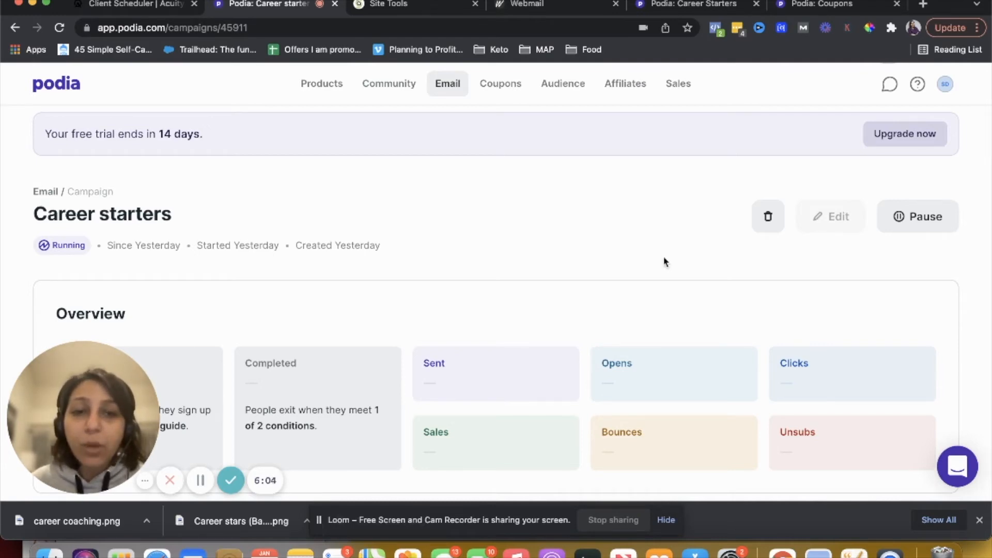
Open the Community section and view the community's public page
left_click(406, 96)
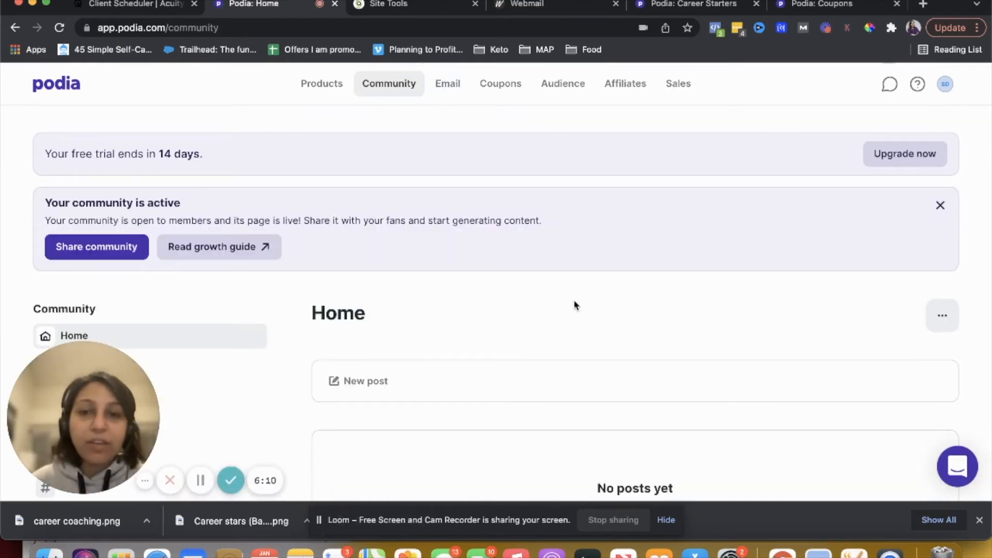
scroll(575, 304, "down", 3)
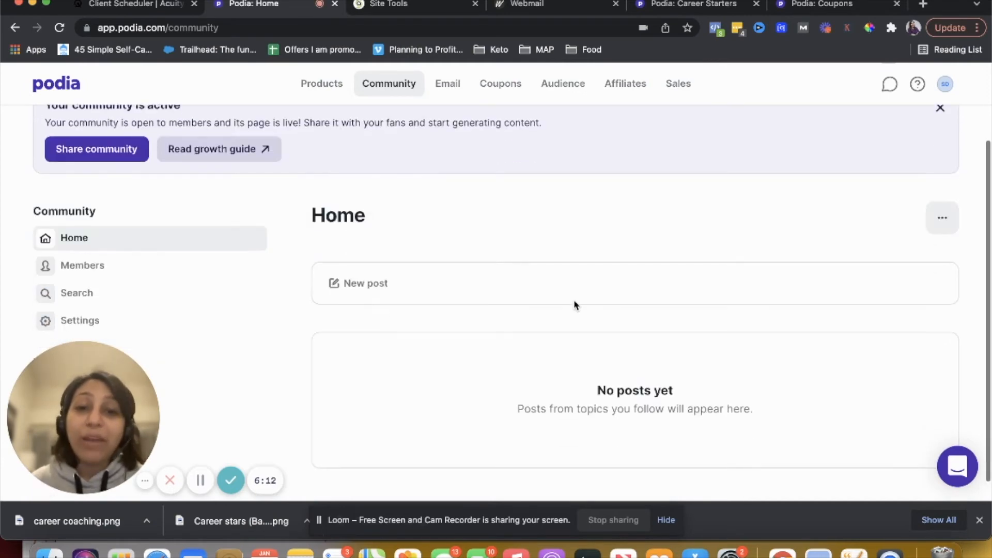
left_click(942, 229)
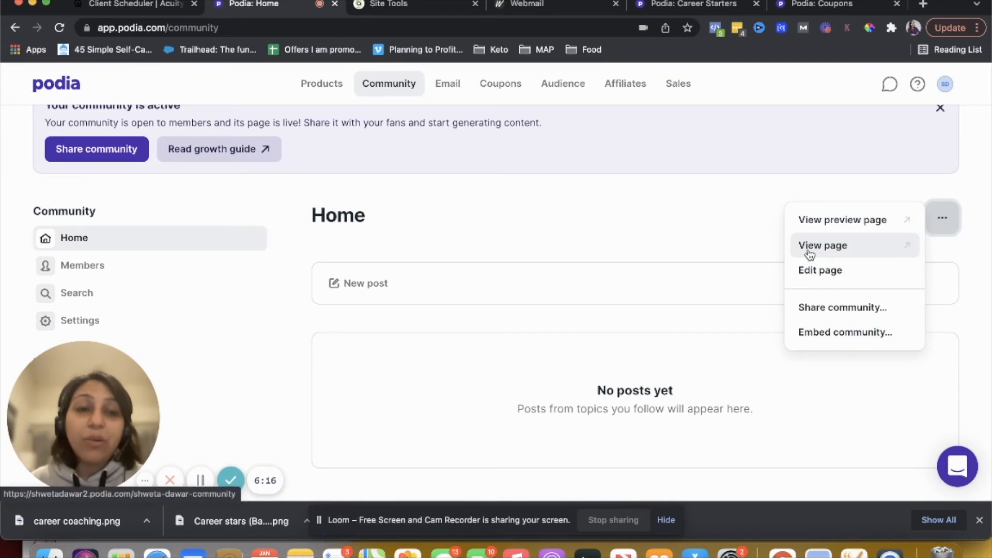
left_click(647, 238)
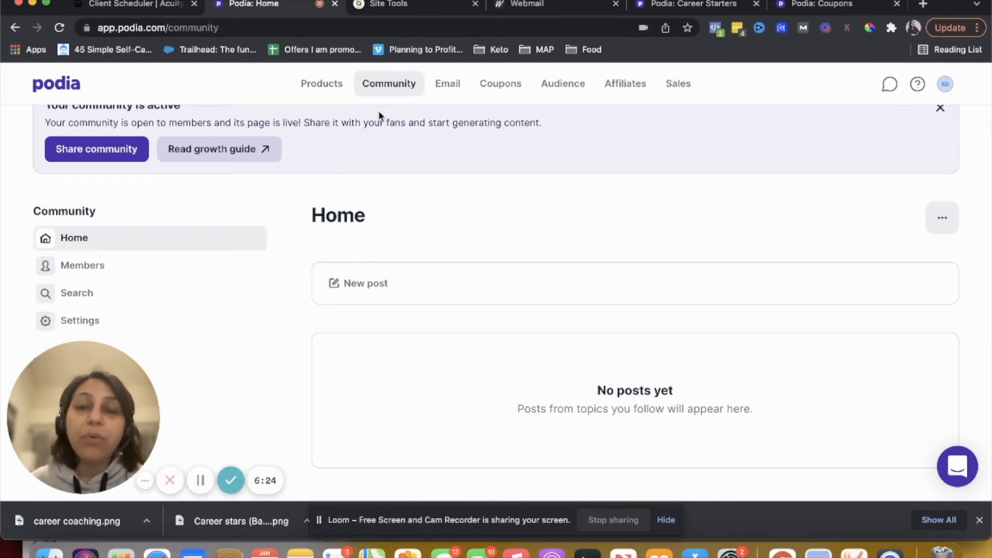
Set the community's access to Open and visibility to Visible in its settings, and save the changes
scroll(397, 242, "up", 3)
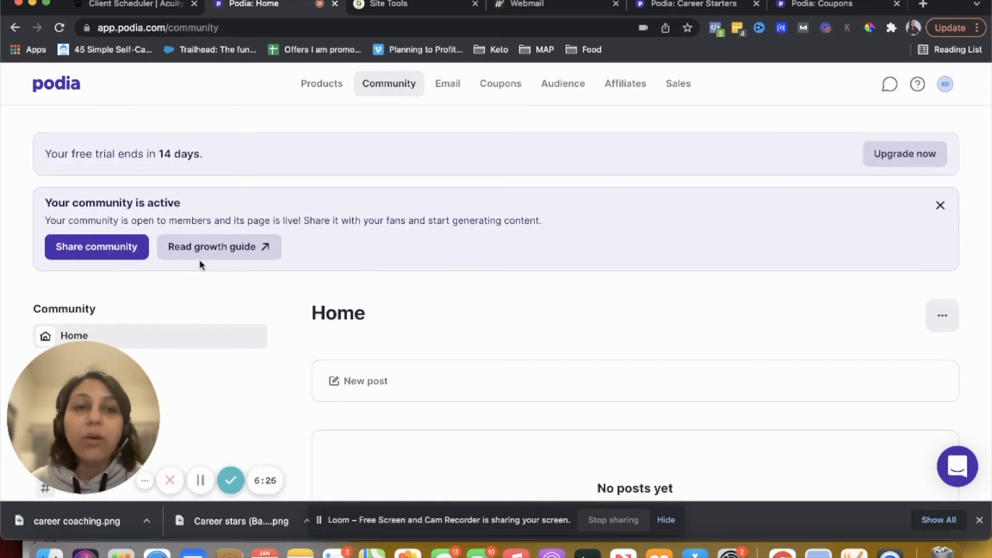
scroll(290, 317, "down", 2)
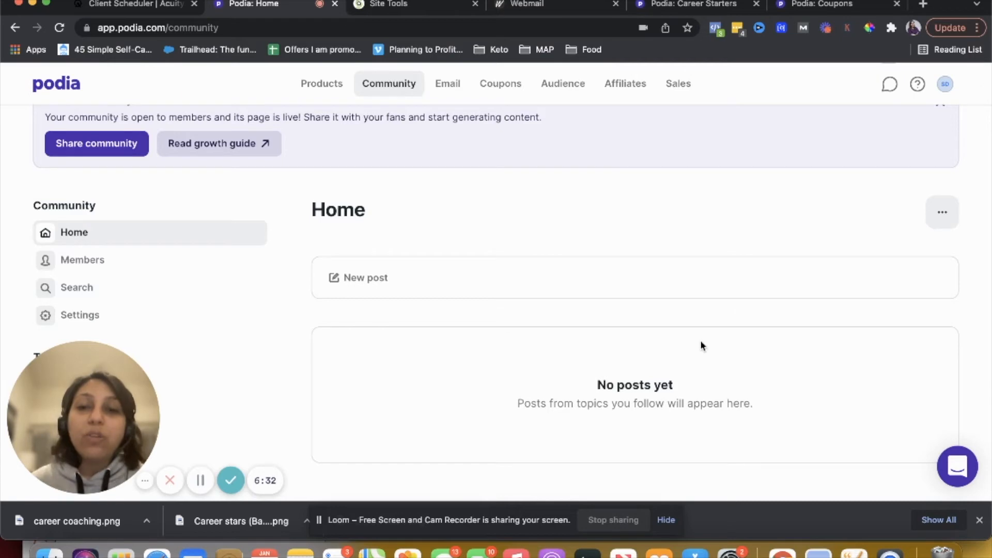
scroll(575, 342, "down", 1)
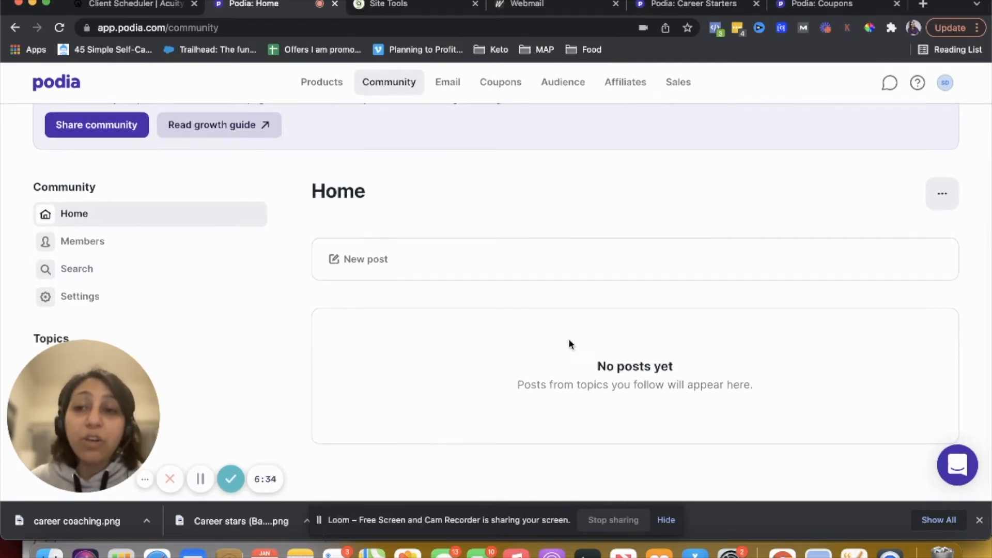
left_click(80, 298)
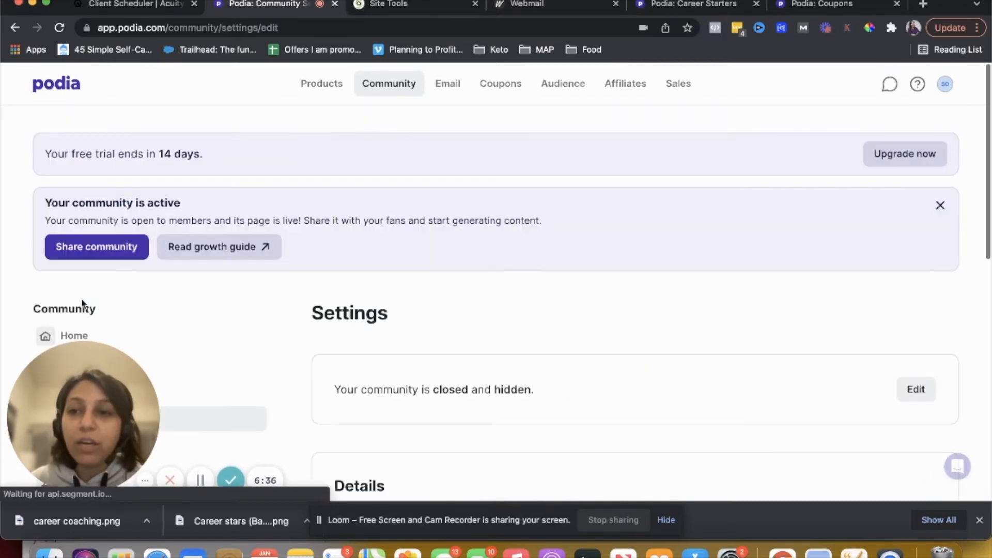
scroll(448, 335, "down", 3)
left_click(912, 247)
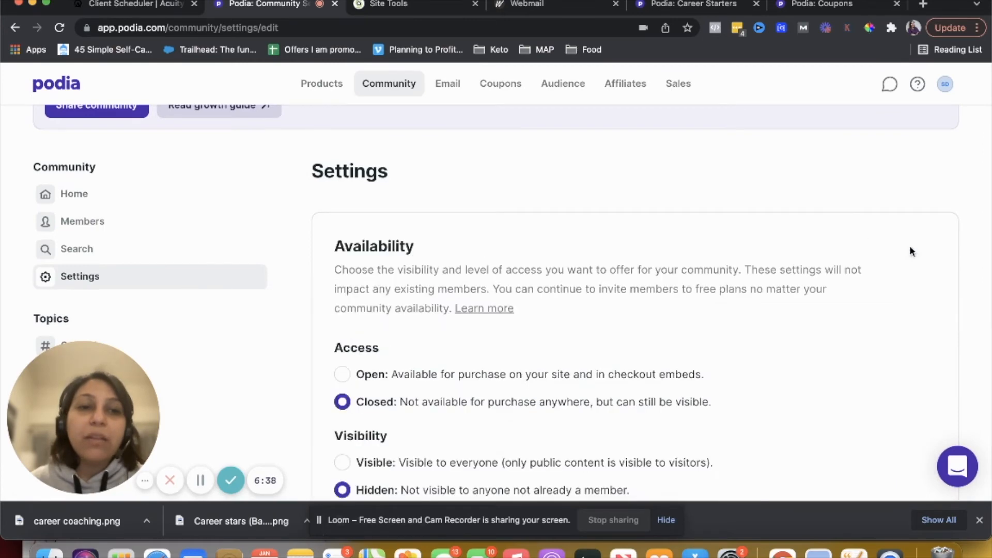
scroll(567, 291, "down", 3)
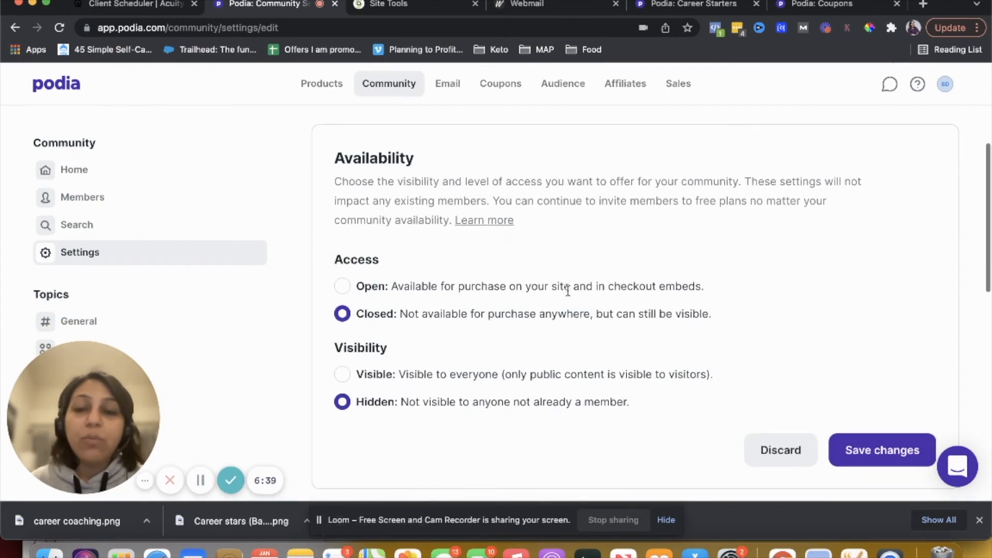
left_click(343, 287)
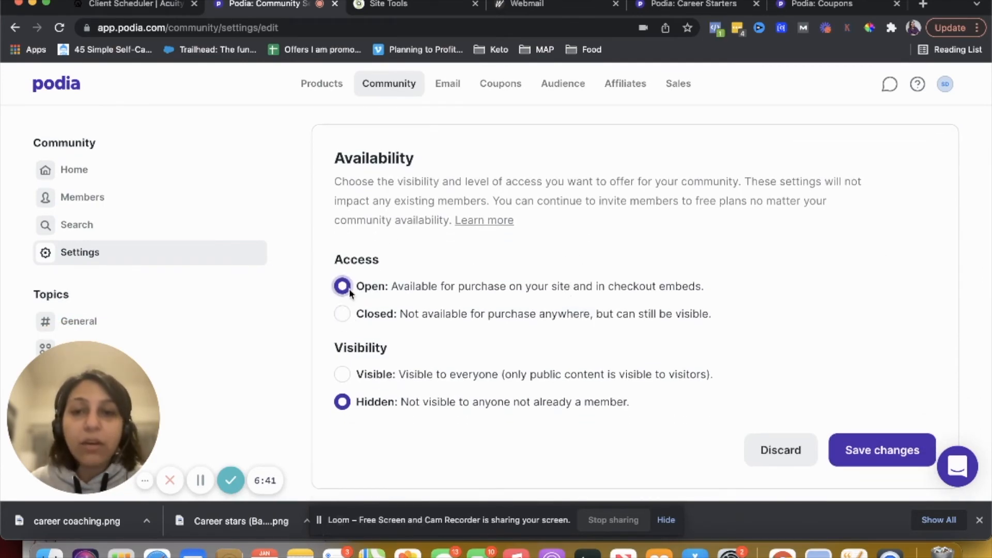
left_click(342, 377)
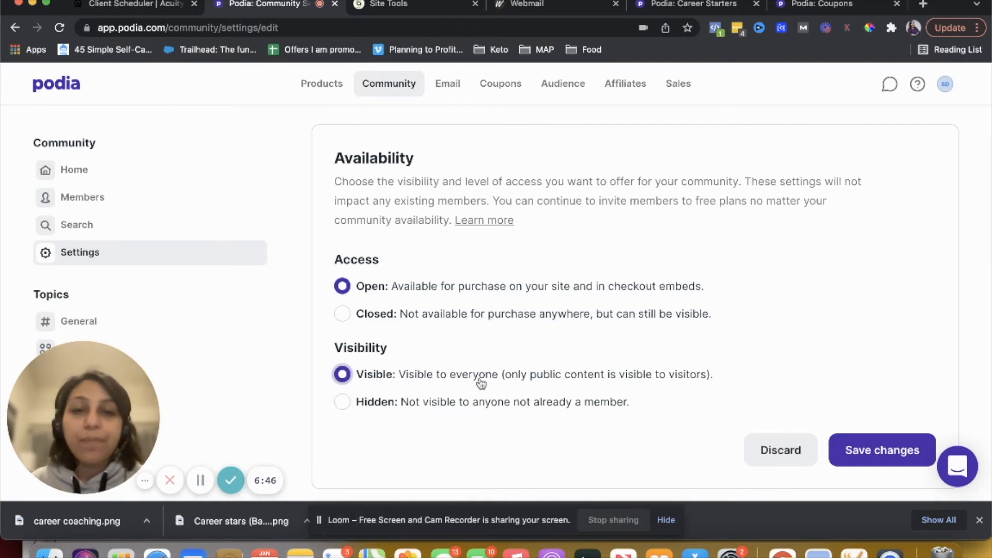
left_click(881, 454)
Open a new community plan form and examine its details, image and price options
scroll(495, 321, "down", 2)
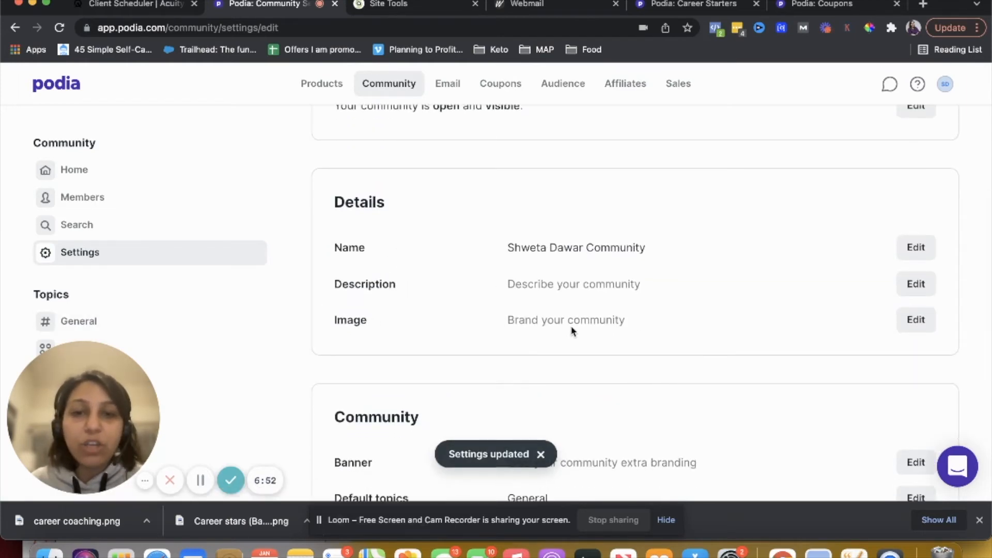
scroll(571, 330, "down", 3)
scroll(620, 331, "down", 3)
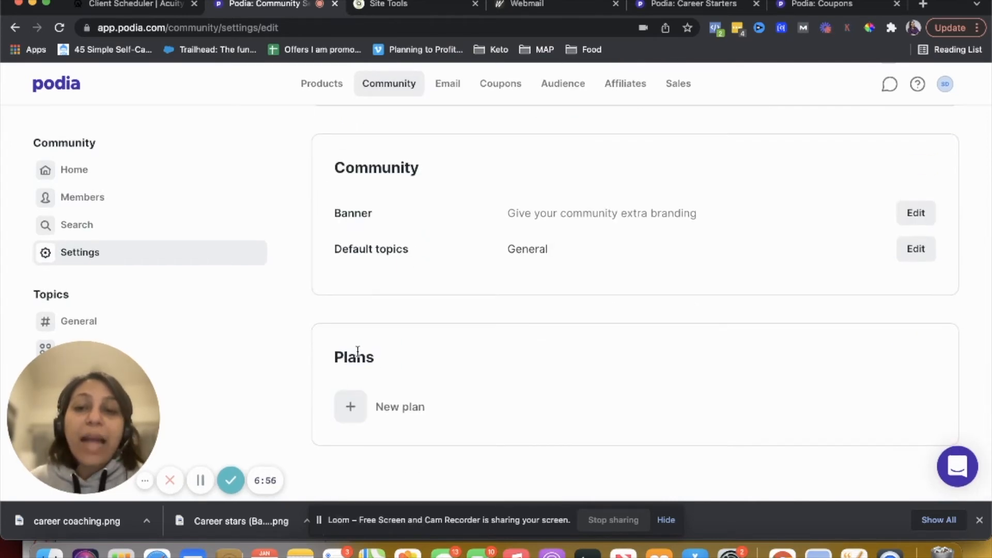
left_click(357, 416)
scroll(359, 422, "down", 3)
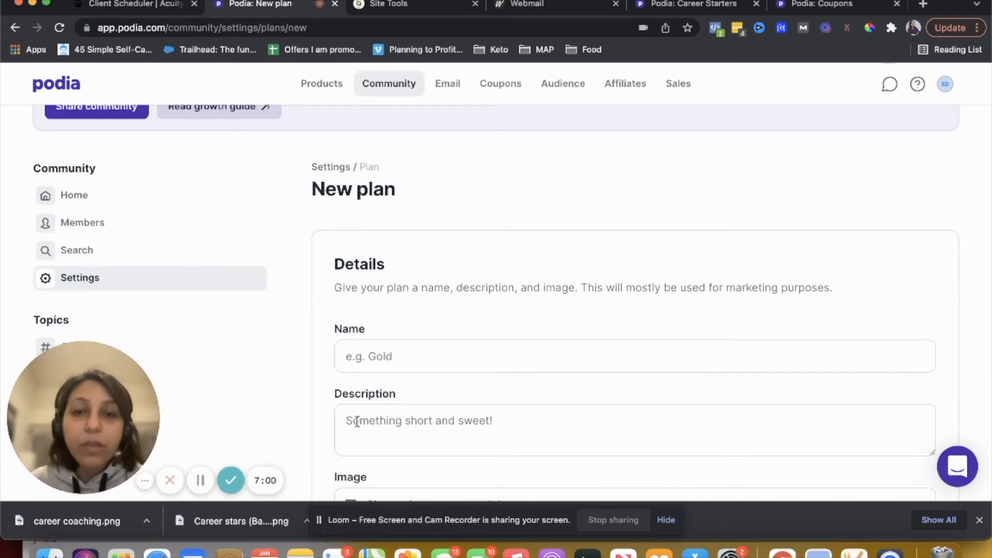
double_click(389, 277)
double_click(393, 297)
scroll(393, 297, "down", 4)
scroll(392, 296, "down", 1)
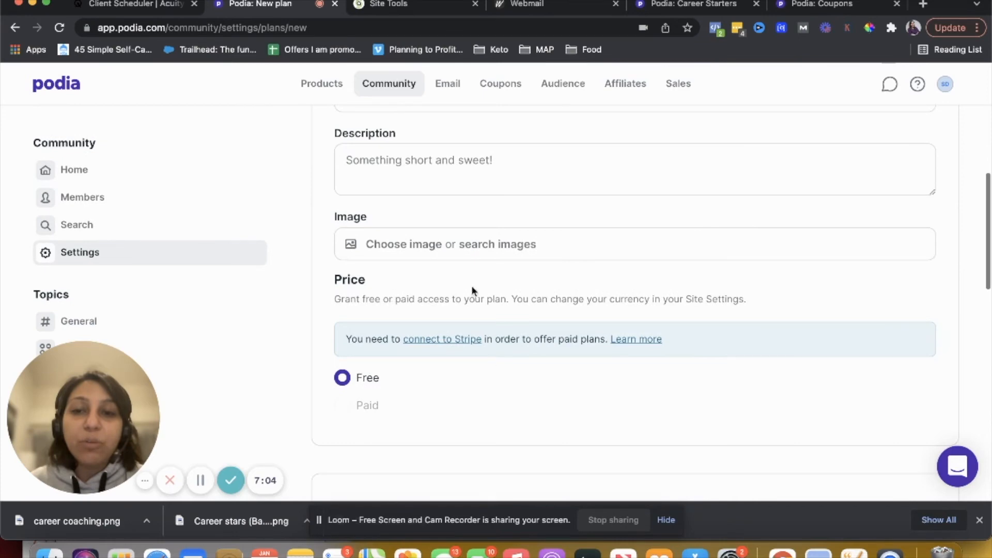
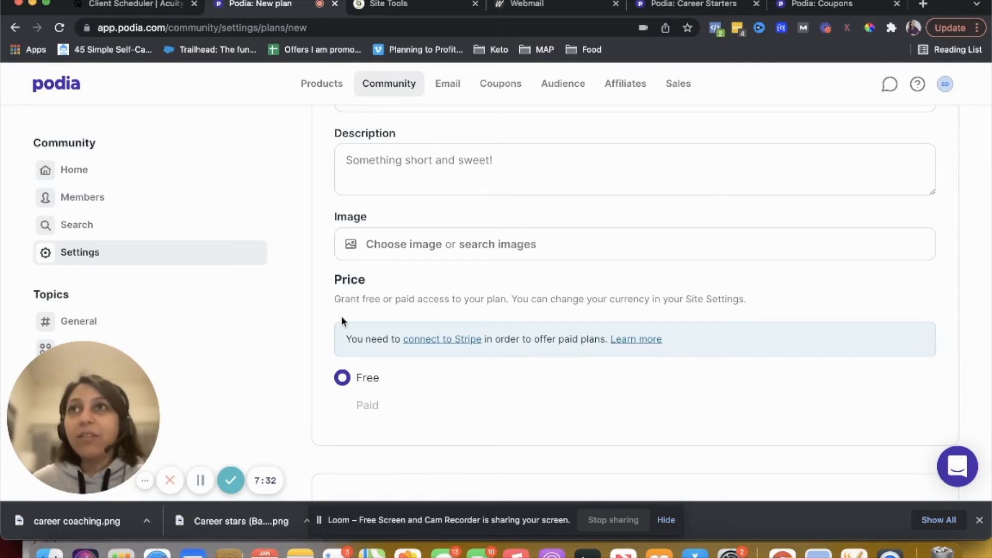
Add the free guide product to the new plan's included products
scroll(378, 376, "down", 4)
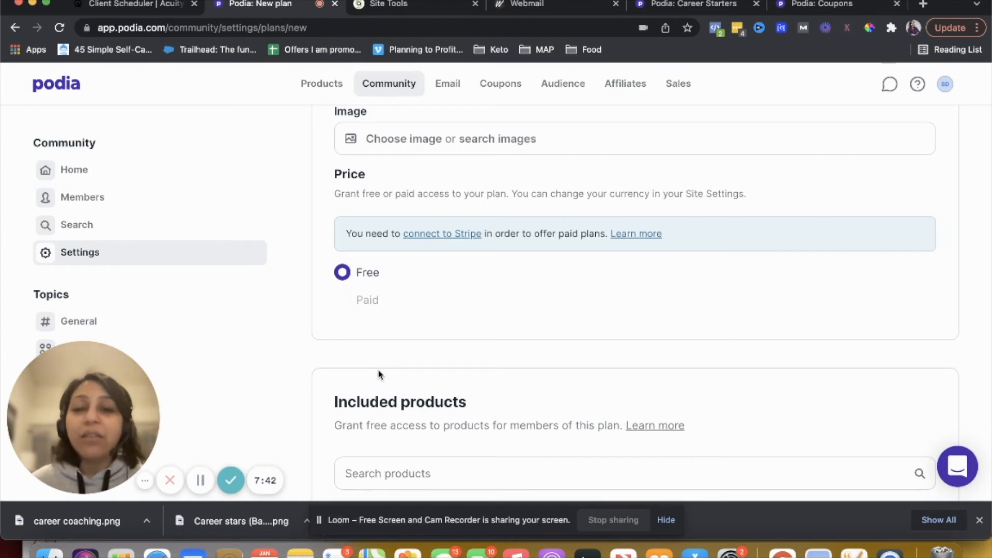
scroll(379, 373, "down", 5)
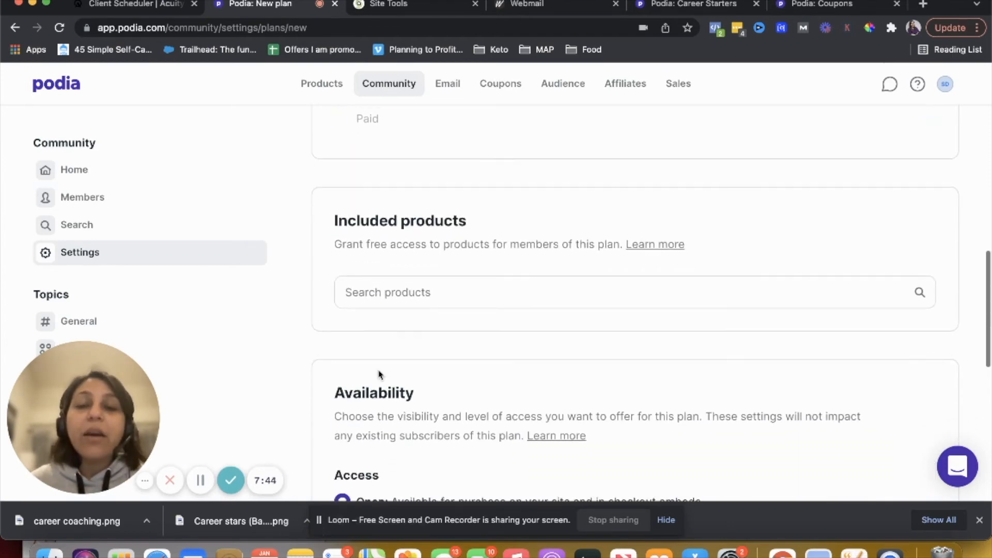
left_click(399, 291)
left_click(411, 335)
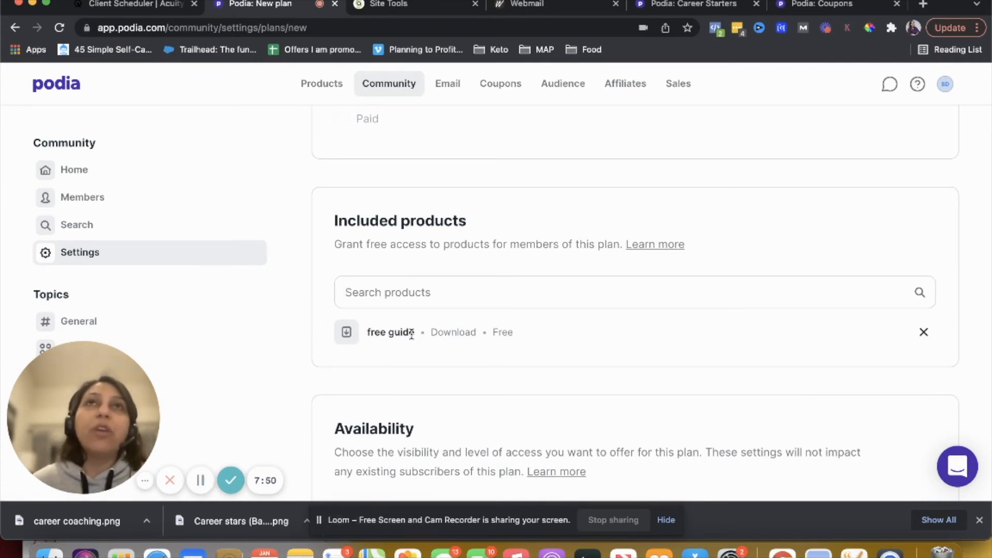
Name the plan free plan and create it
scroll(412, 335, "down", 6)
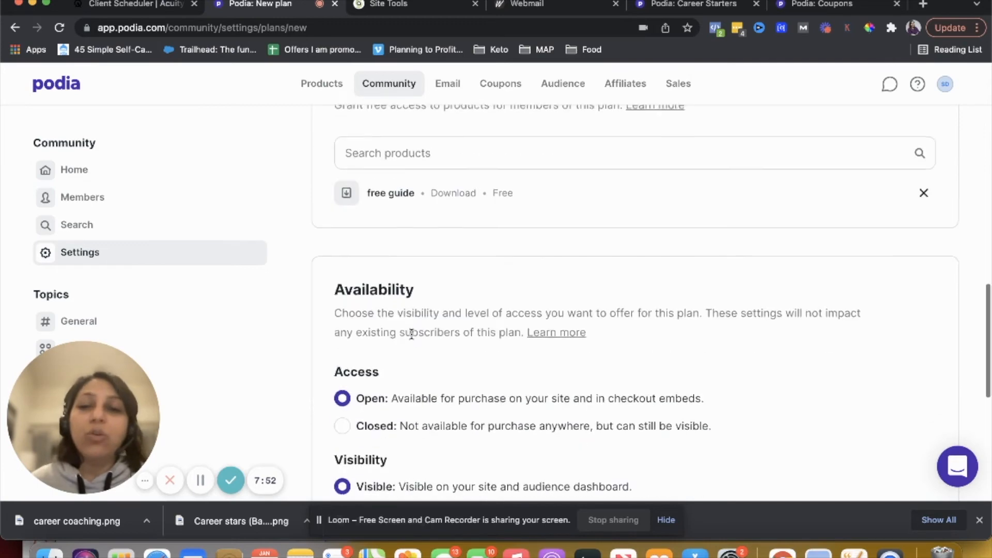
scroll(382, 297, "down", 5)
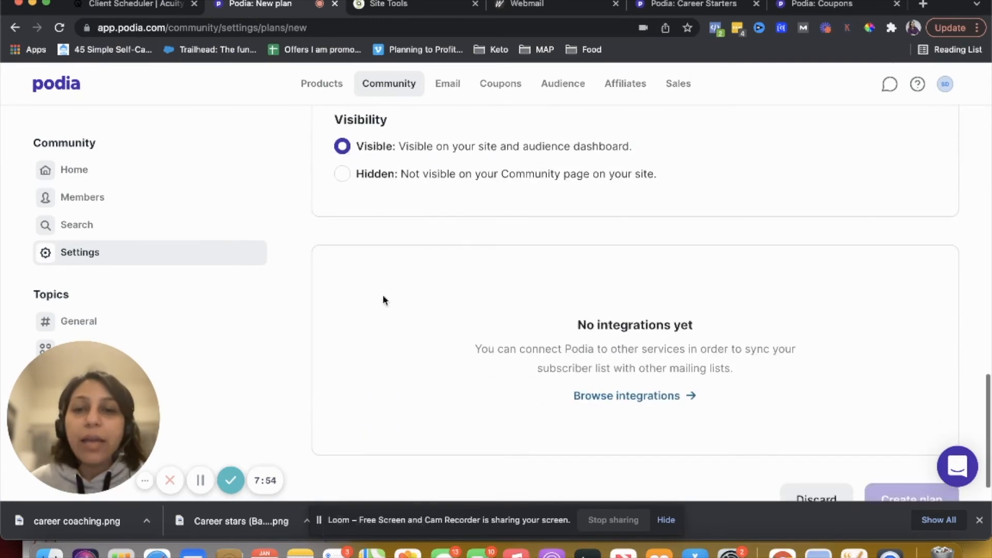
scroll(358, 292, "down", 1)
scroll(692, 414, "up", 10)
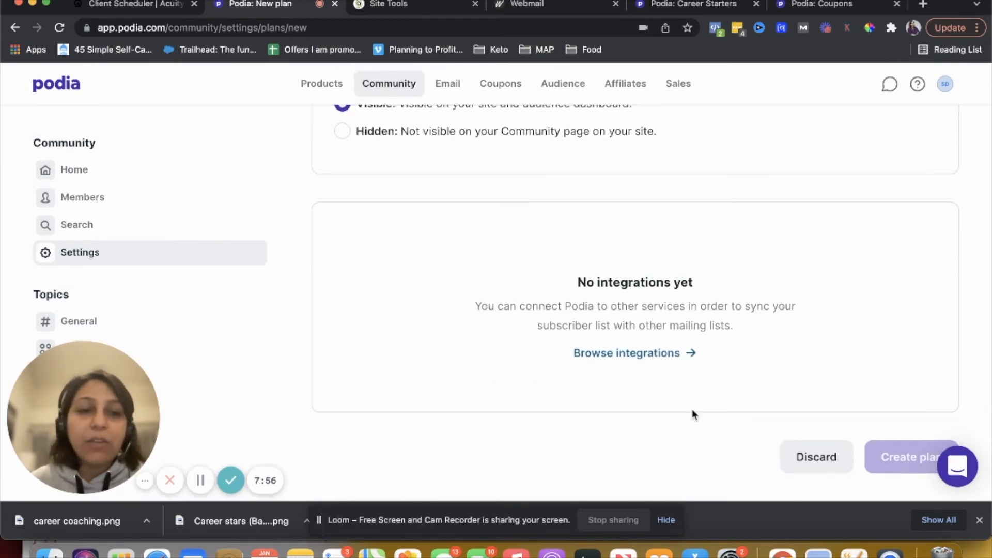
scroll(692, 414, "up", 6)
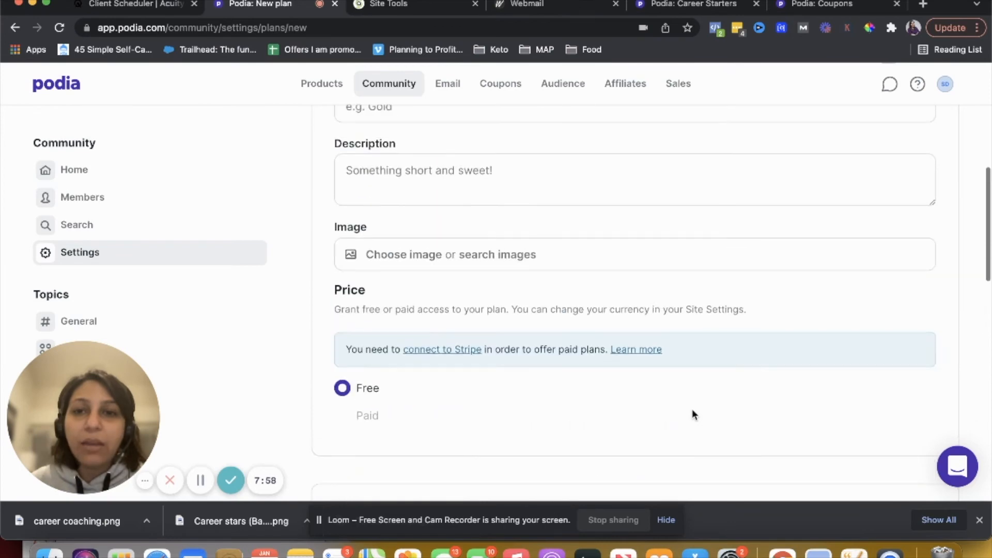
left_click(625, 336)
type("free plan")
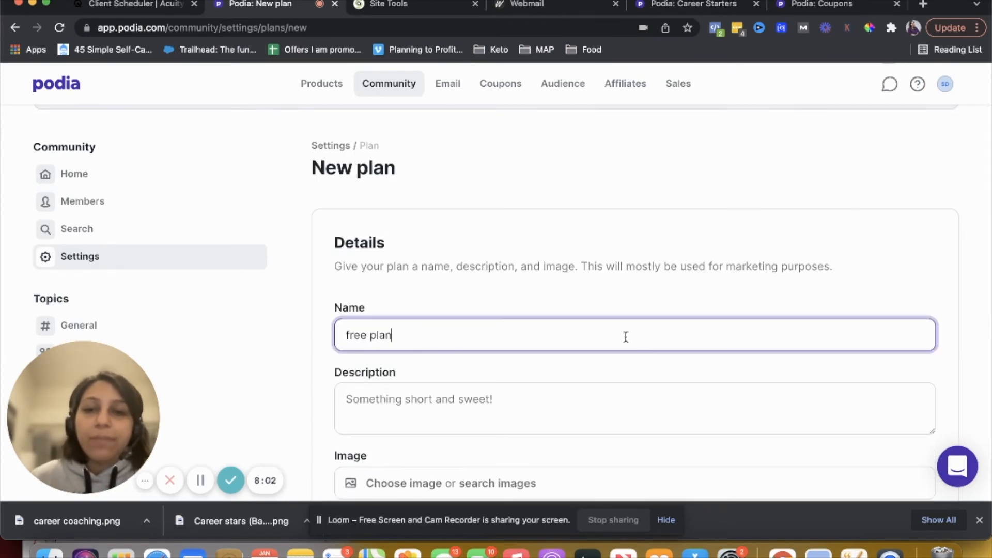
scroll(626, 338, "down", 15)
left_click(884, 451)
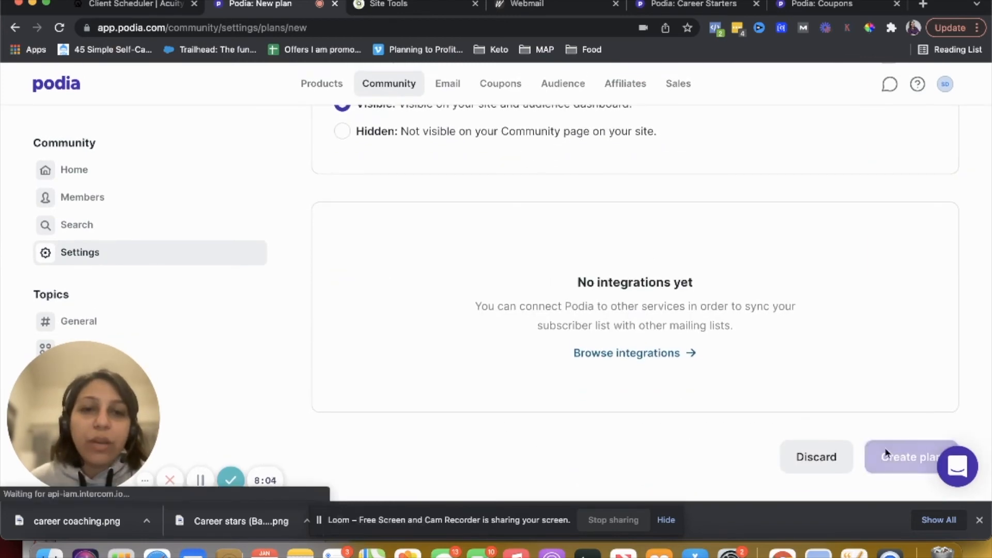
scroll(512, 330, "down", 5)
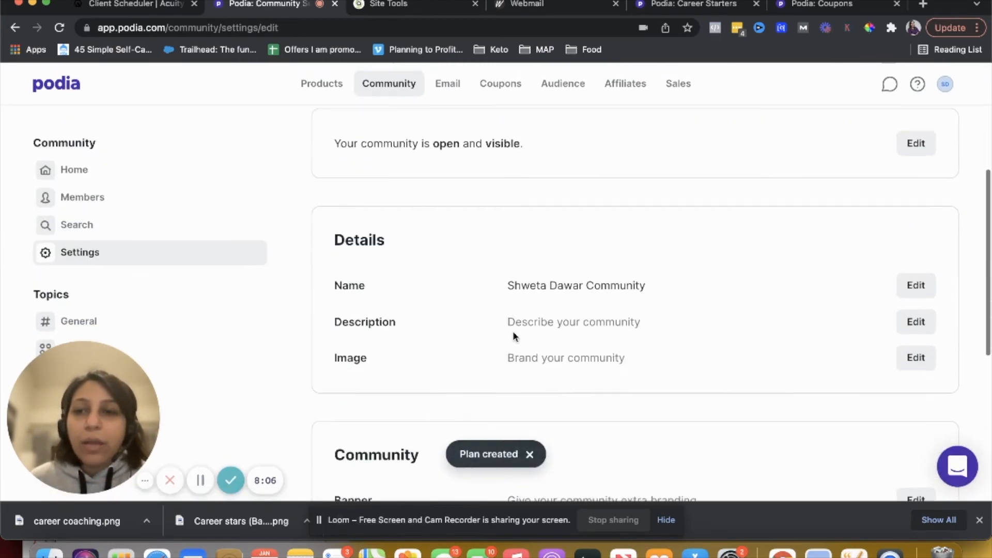
Copy the checkout link of the free plan from the community settings
left_click(155, 253)
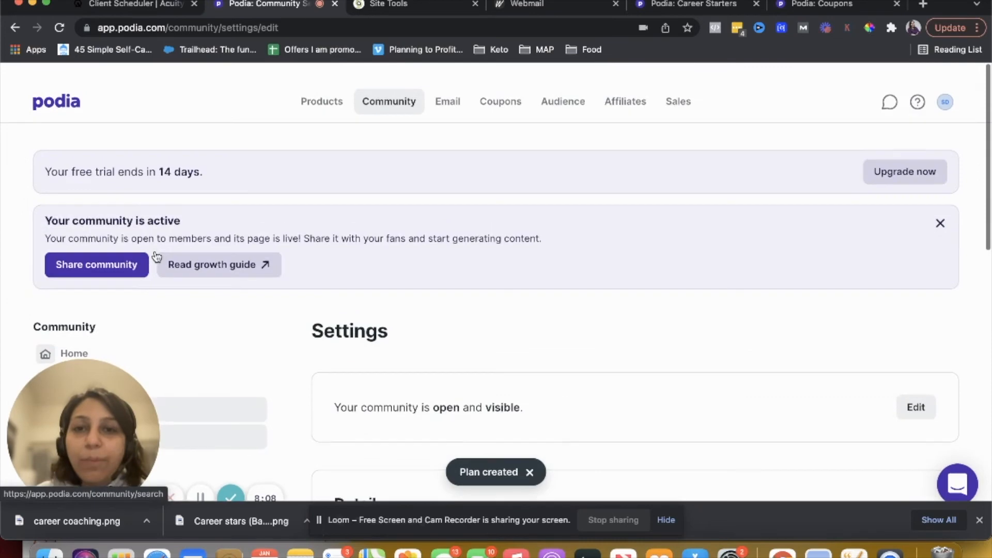
scroll(258, 305, "down", 1)
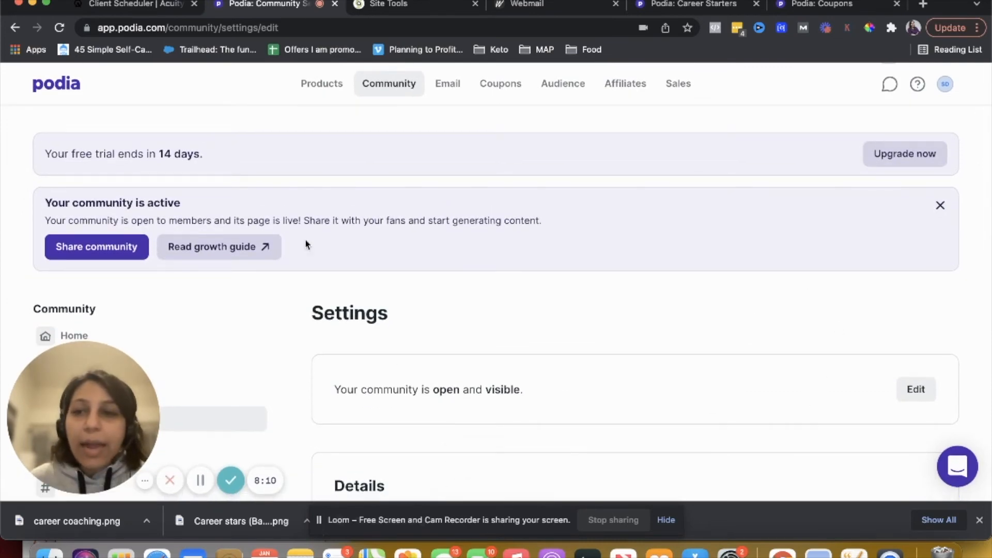
scroll(176, 297, "down", 8)
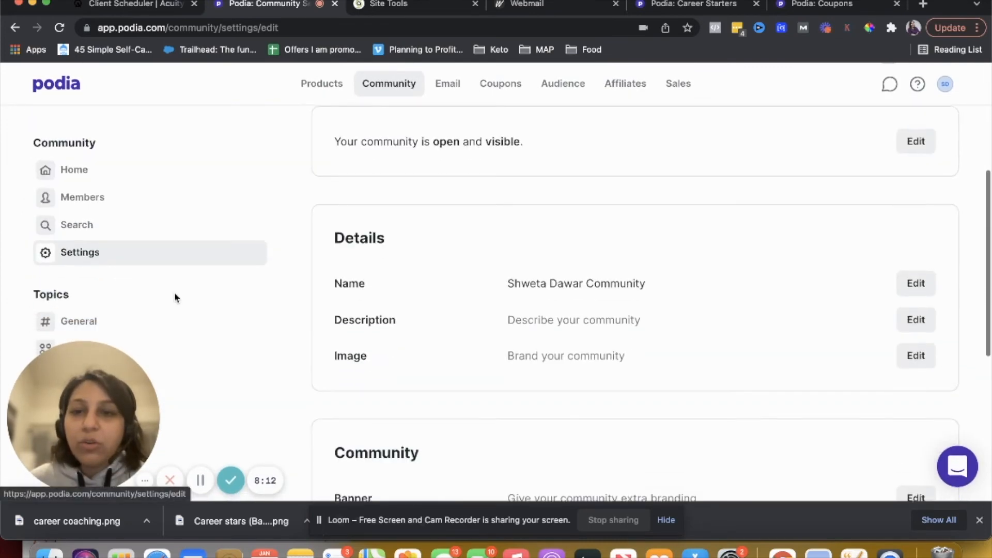
scroll(176, 296, "down", 4)
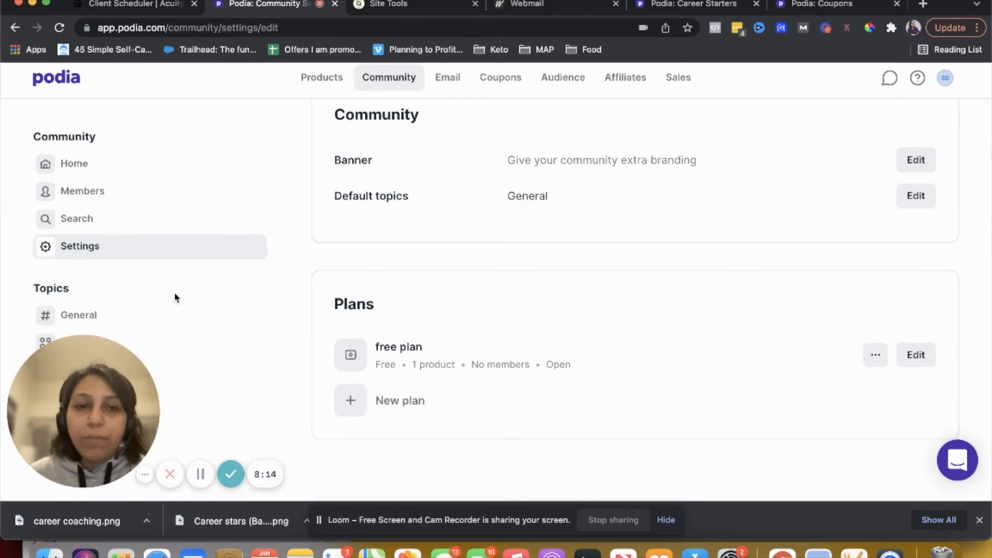
left_click(875, 363)
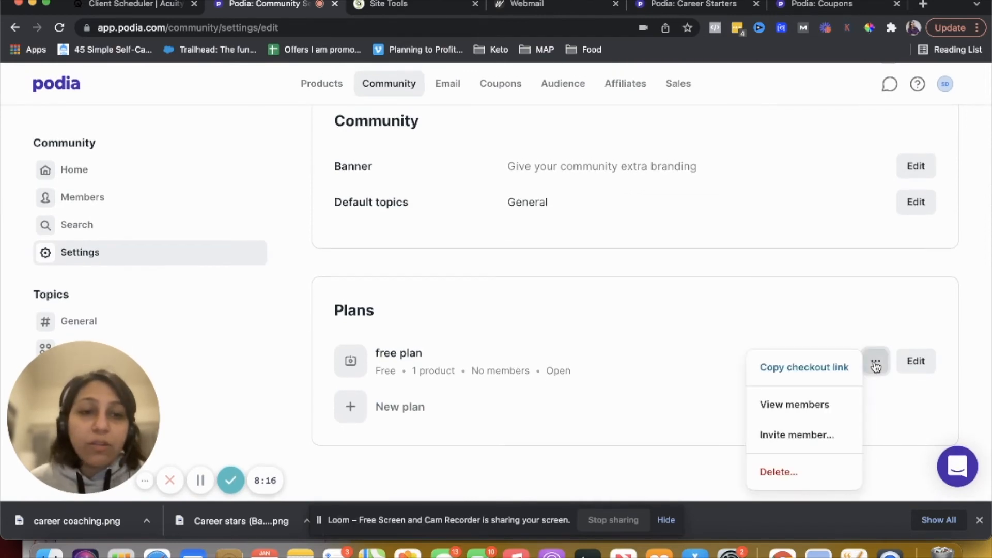
left_click(783, 380)
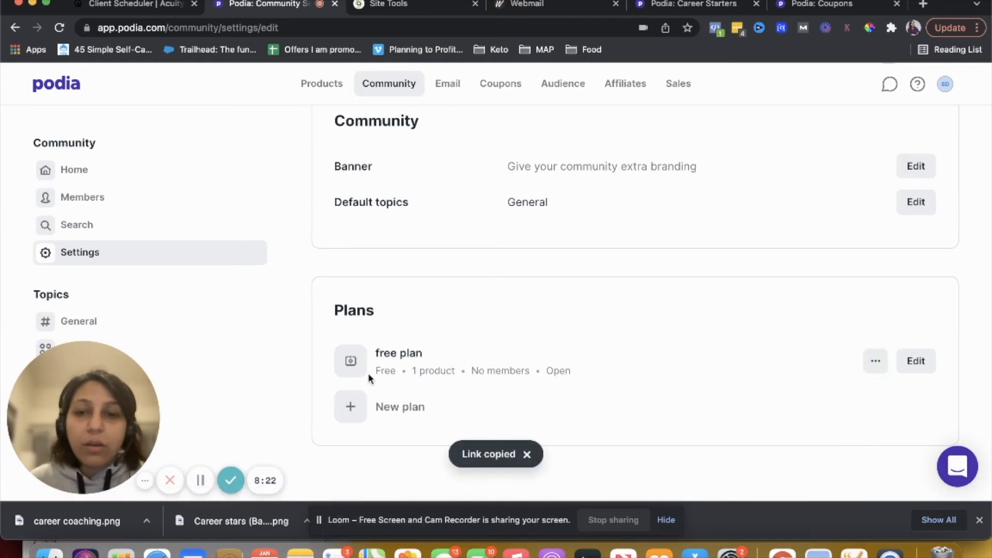
Open the community home and view the community's public page
scroll(406, 341, "up", 6)
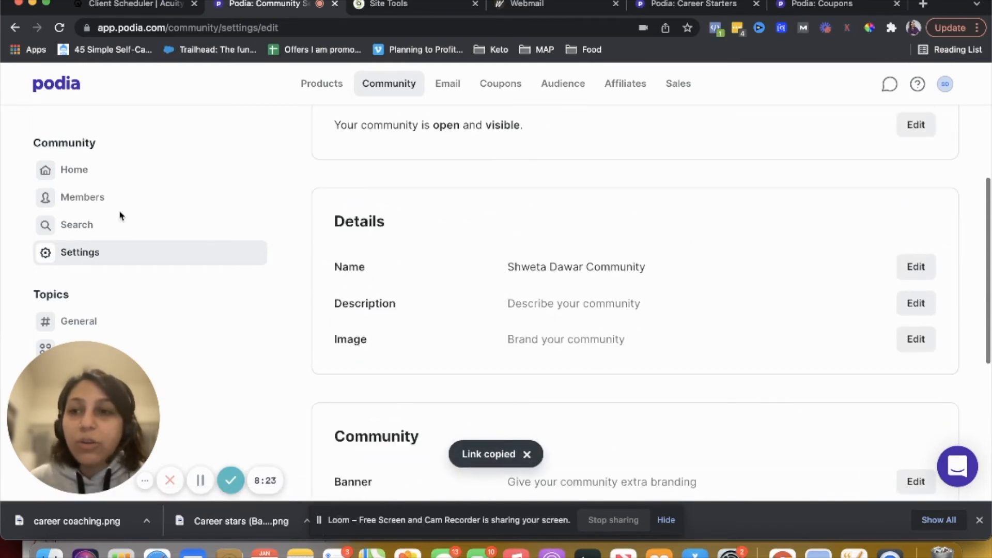
left_click(92, 170)
scroll(441, 315, "down", 3)
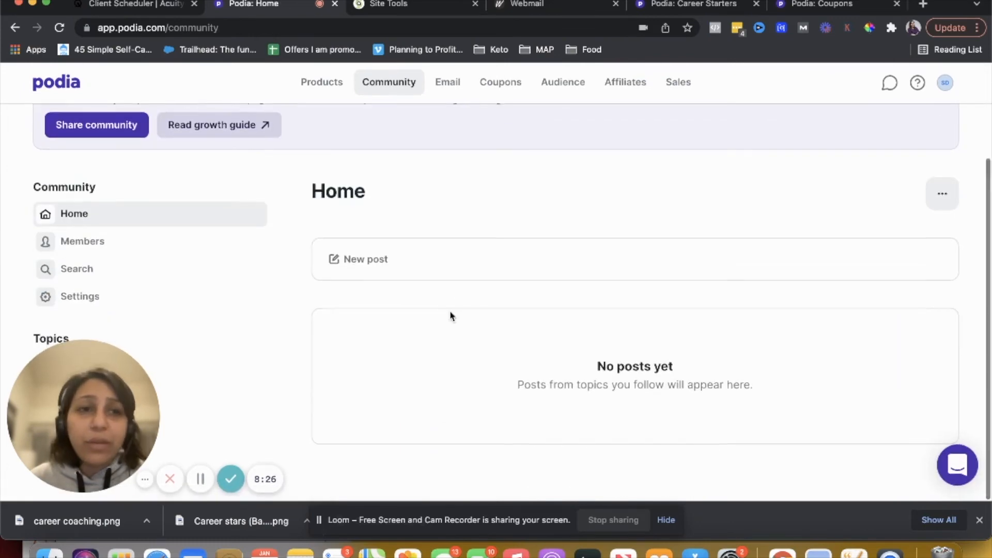
left_click(946, 194)
left_click(861, 204)
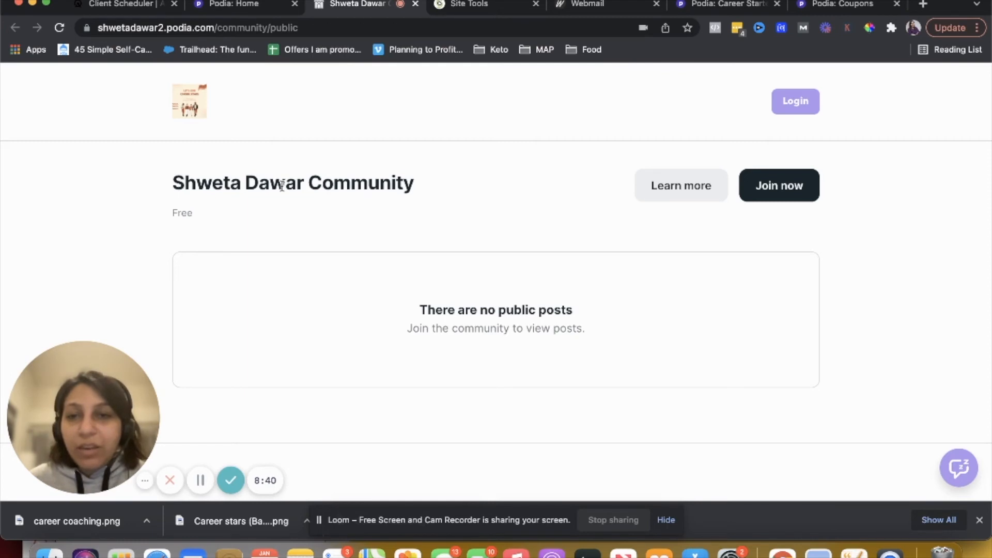
Open the community's Learn more sales page and look it over
left_click(662, 193)
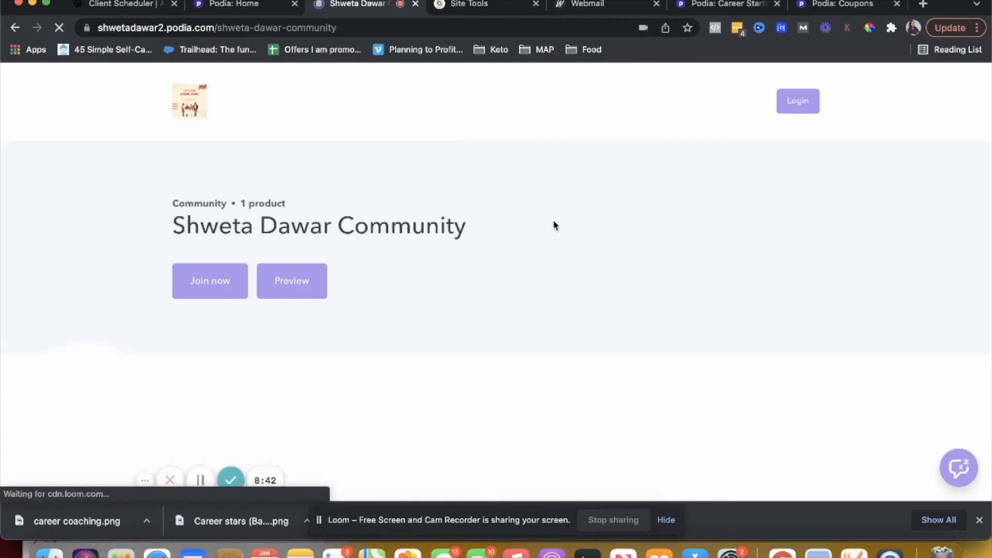
scroll(506, 250, "down", 2)
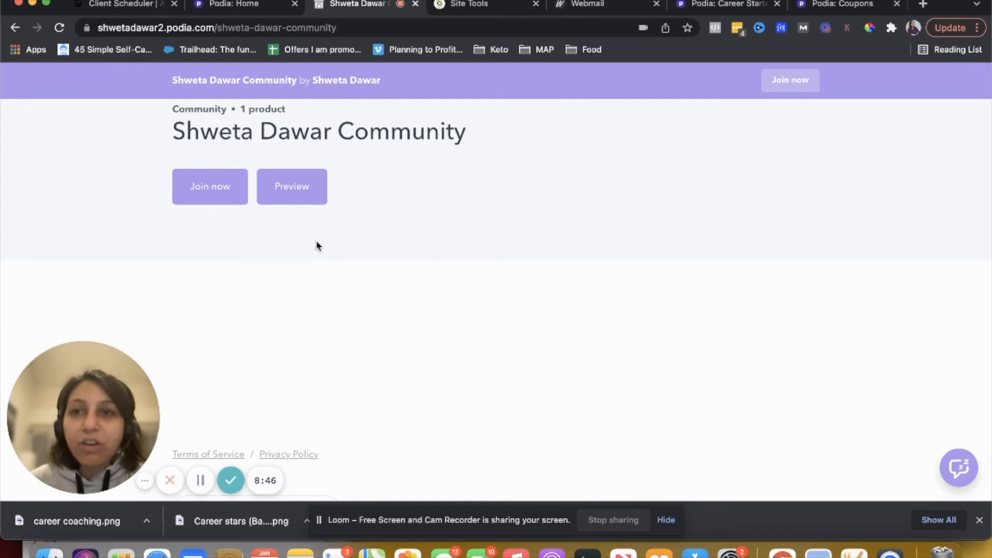
scroll(316, 246, "down", 2)
scroll(318, 246, "up", 3)
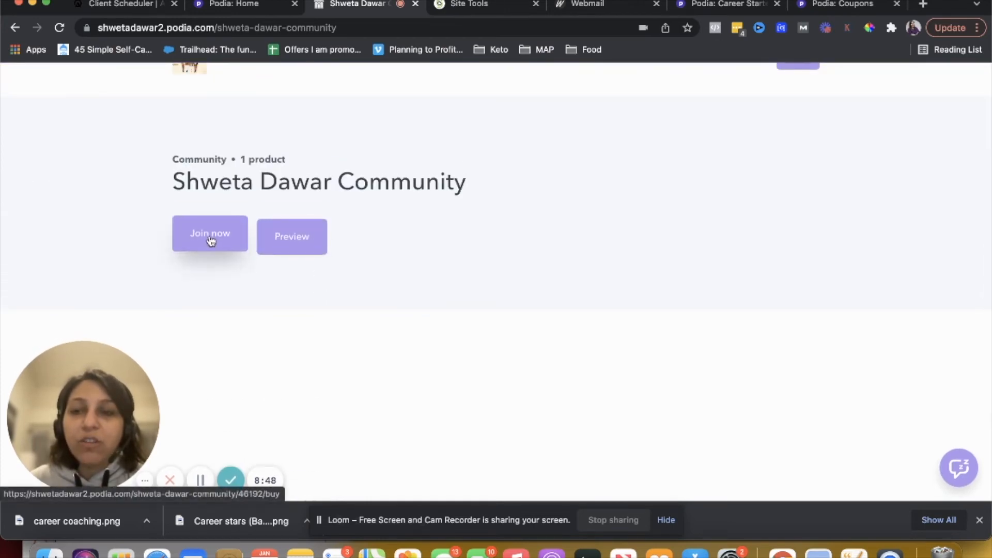
scroll(211, 239, "up", 2)
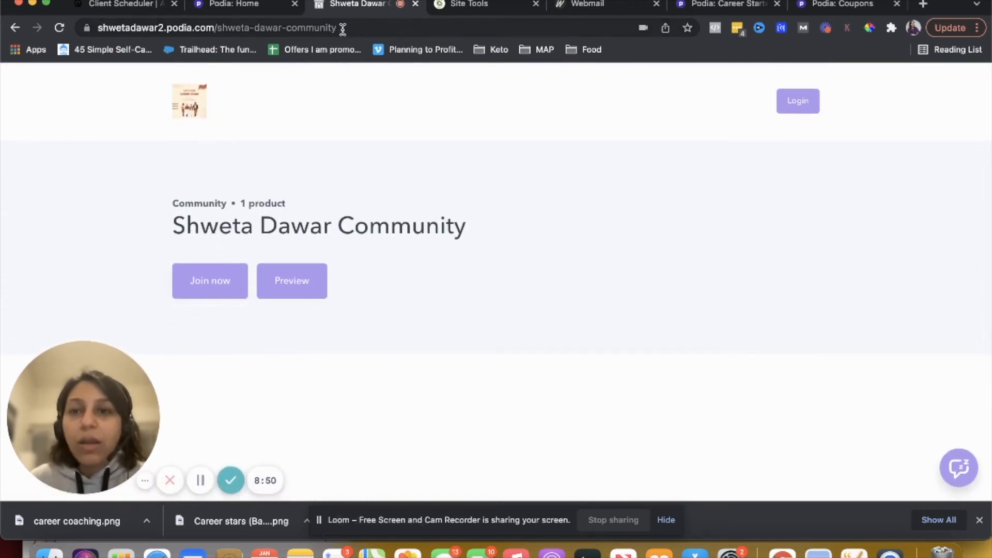
Return to the dashboard tab and look over the community home page
left_click(235, 4)
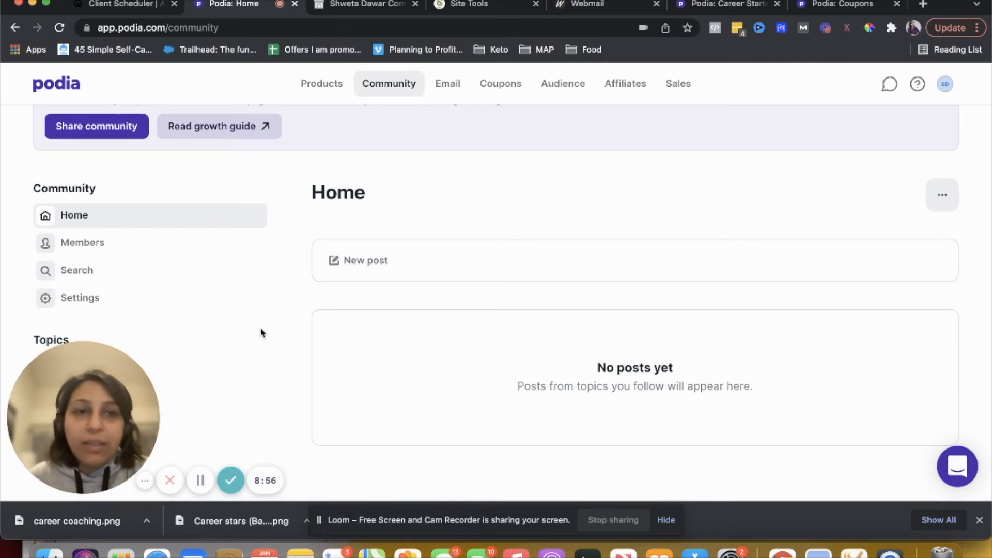
scroll(262, 333, "down", 1)
scroll(225, 312, "up", 1)
scroll(200, 310, "down", 1)
scroll(200, 311, "up", 1)
scroll(200, 310, "up", 3)
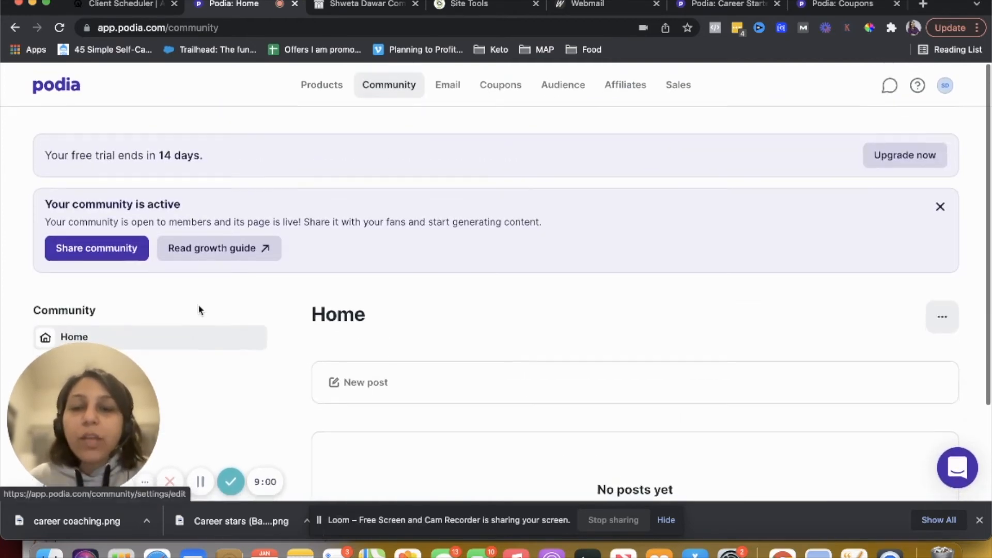
Create a new Coaching session product named career starter coaching from the Products section
left_click(326, 88)
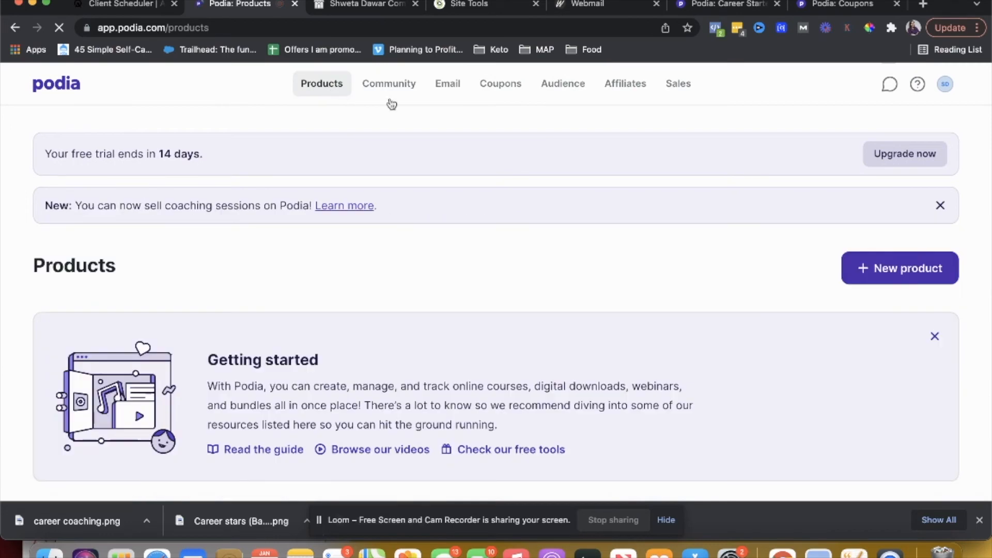
scroll(609, 215, "down", 3)
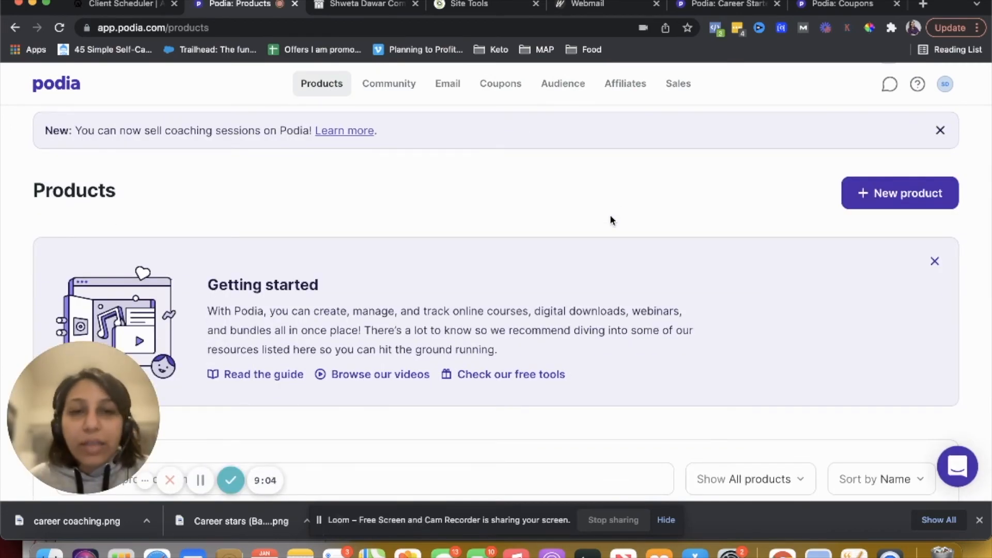
scroll(610, 215, "down", 2)
scroll(609, 214, "down", 2)
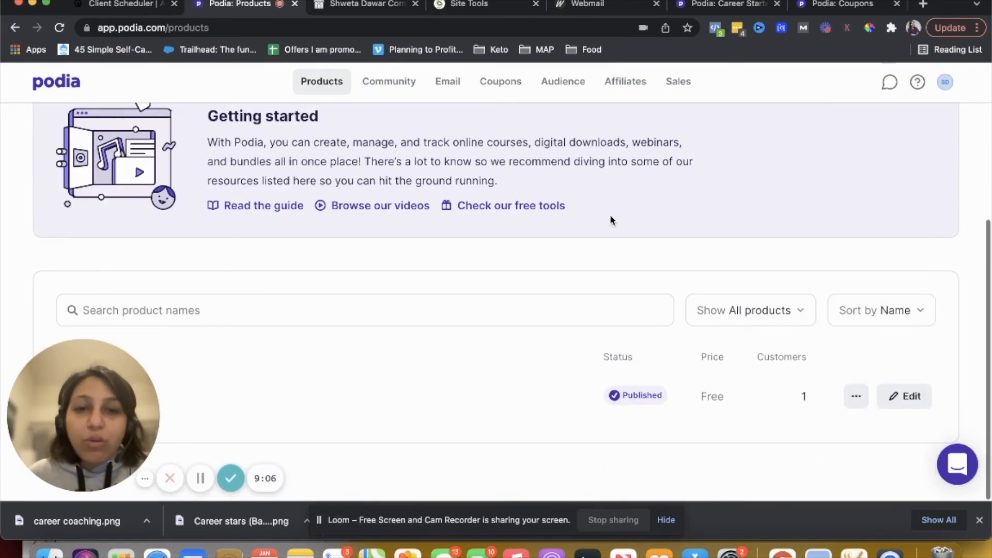
scroll(610, 215, "up", 3)
left_click(872, 160)
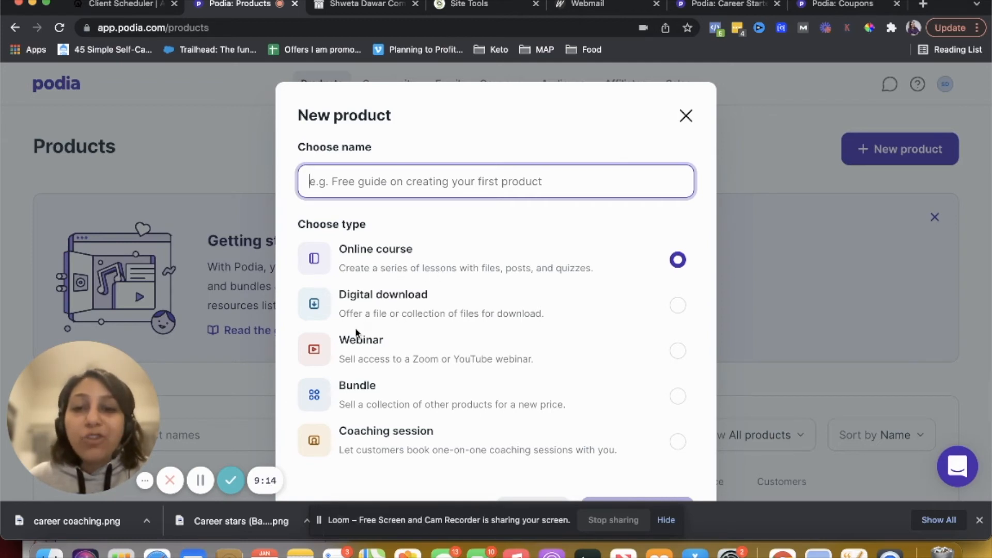
scroll(383, 465, "down", 3)
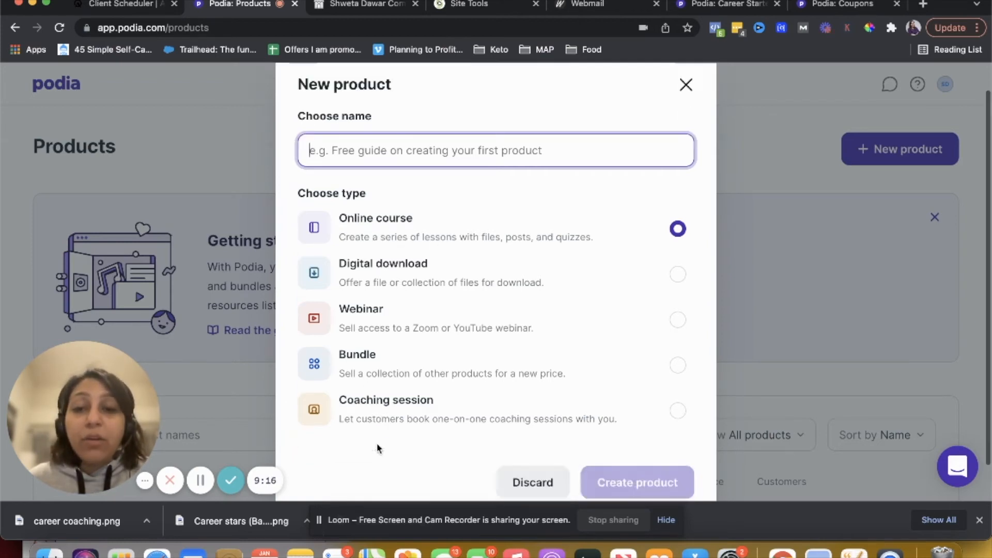
left_click(427, 368)
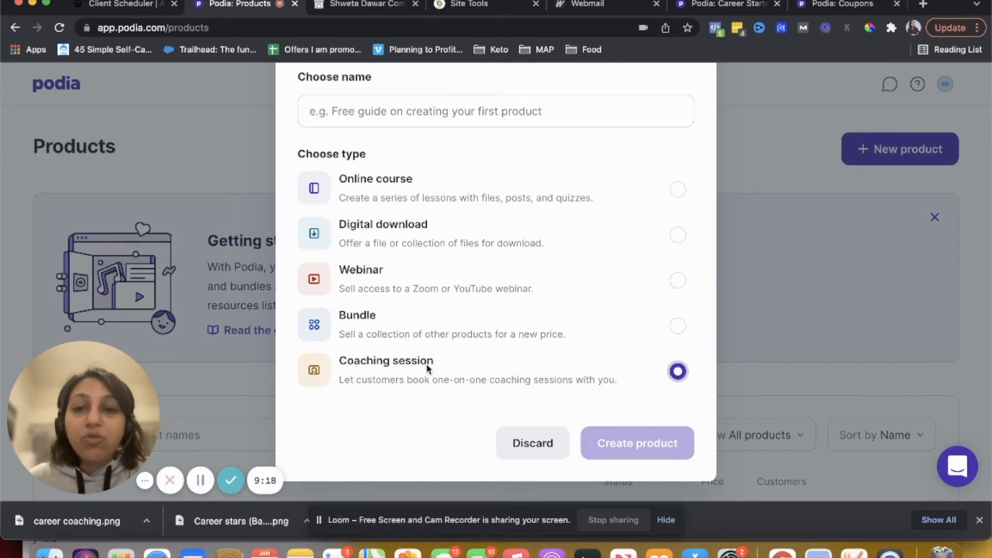
scroll(611, 445, "up", 3)
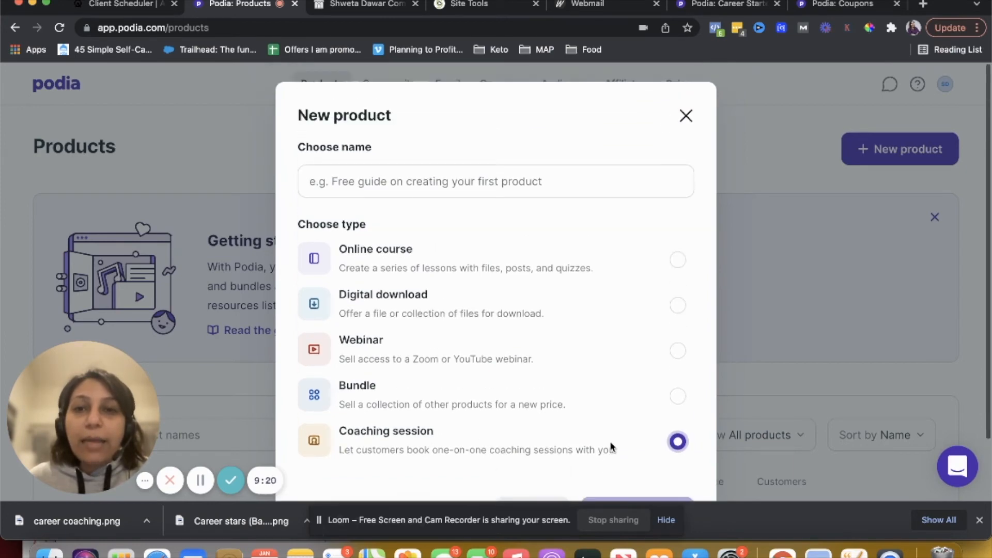
left_click(479, 189)
type("career starter coaching")
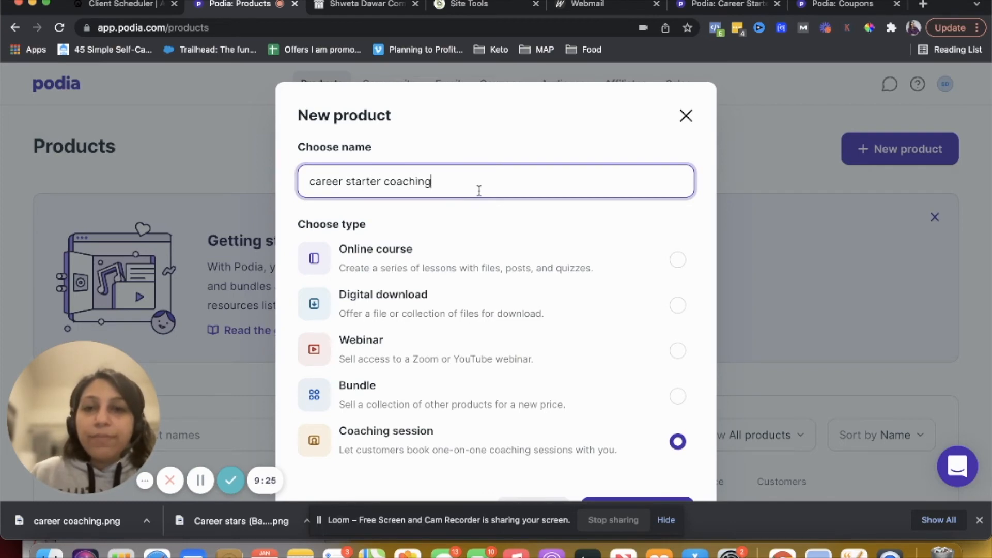
scroll(479, 190, "down", 2)
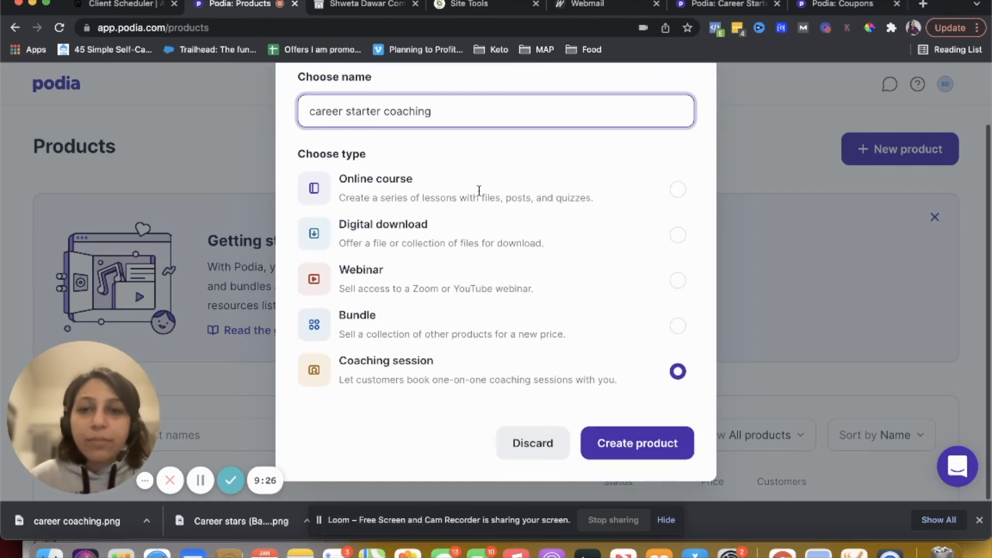
left_click(630, 443)
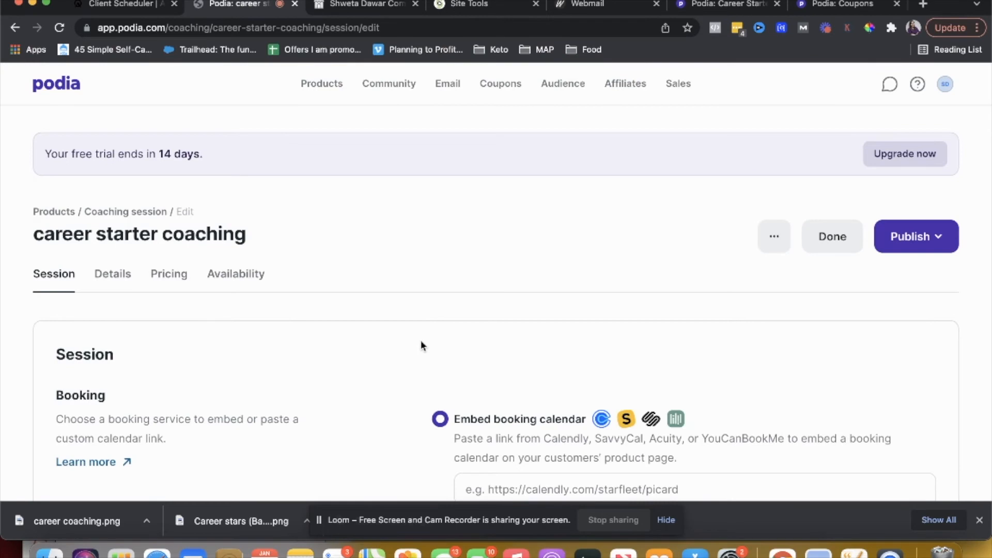
Paste the Acuity client scheduling page link into the embed booking calendar field of the coaching session
scroll(421, 345, "down", 2)
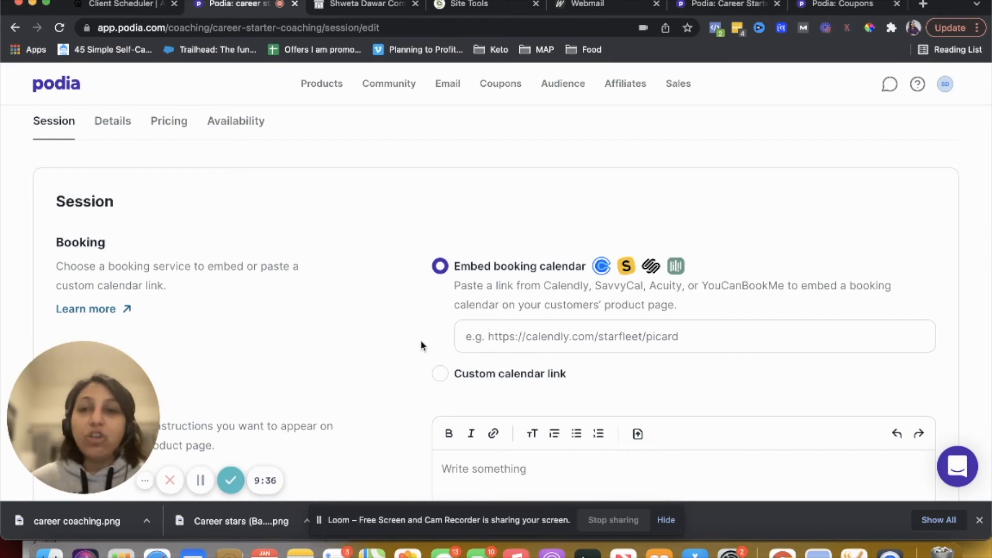
left_click(475, 336)
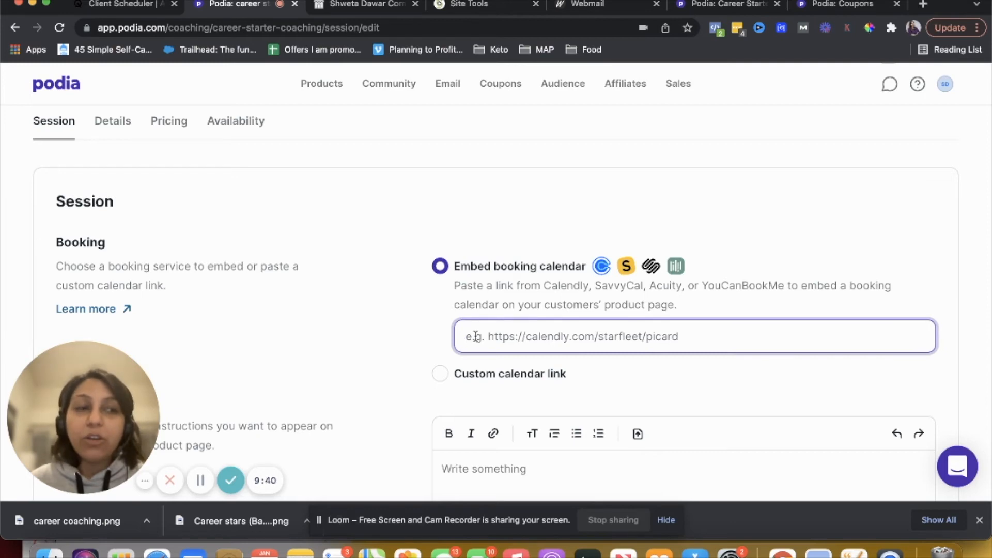
left_click(118, 7)
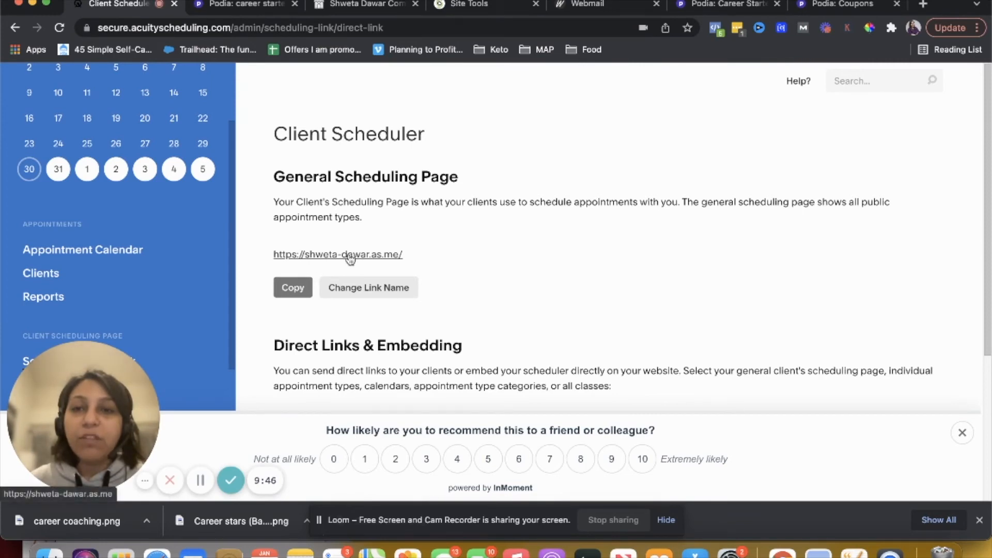
left_click(232, 4)
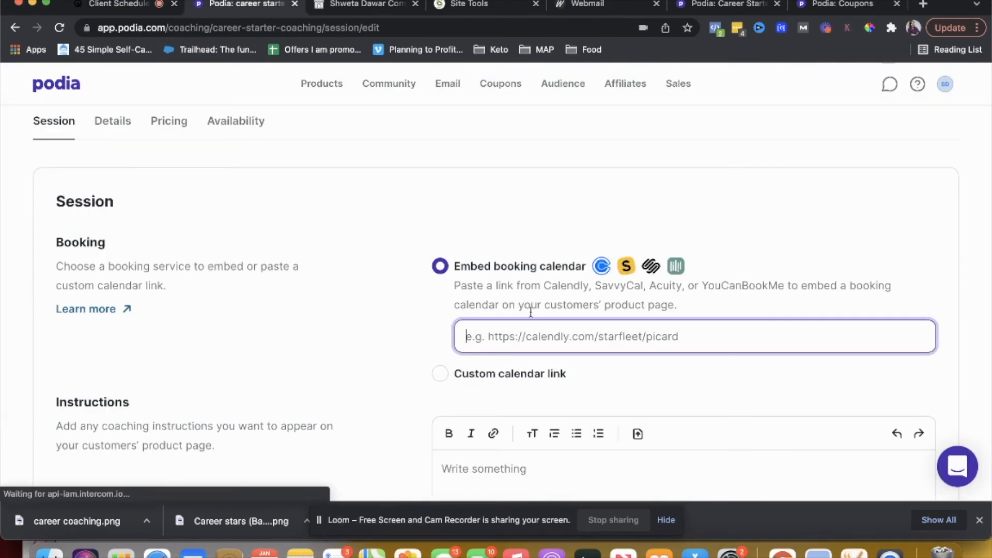
type("https://shweta-dawar.as.me/")
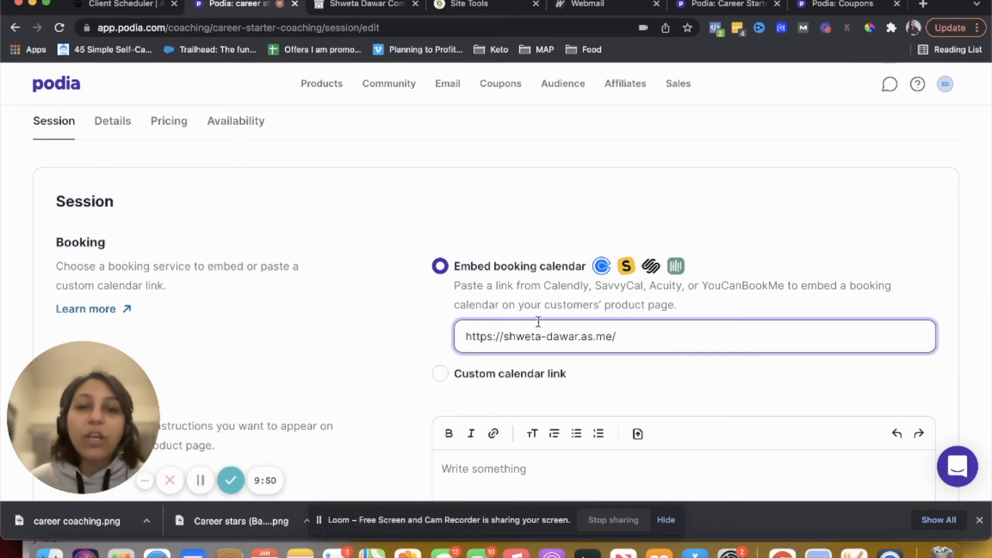
left_click(496, 285)
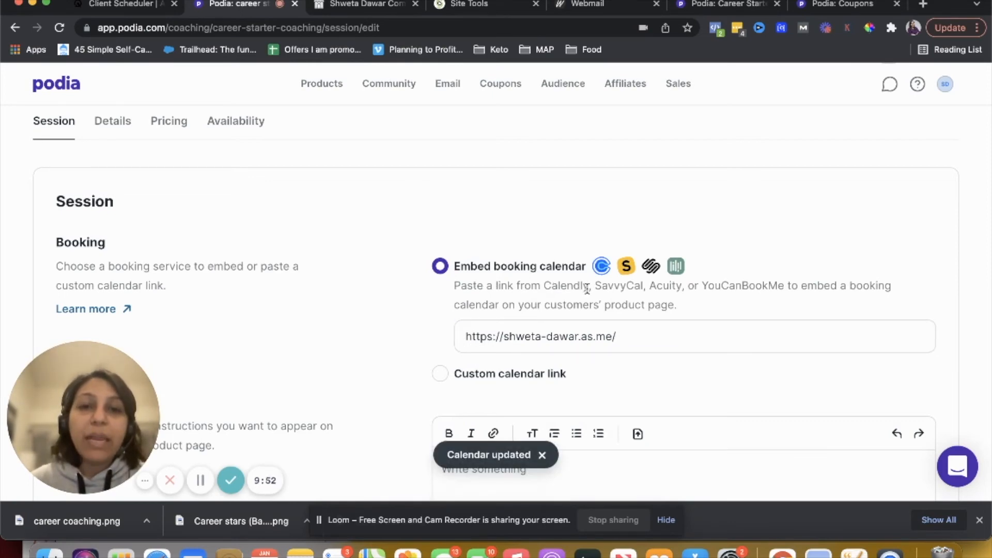
Write the coaching instructions "Thank you for signing up! book your call!" and dismiss the update notifications
double_click(670, 287)
scroll(608, 341, "down", 5)
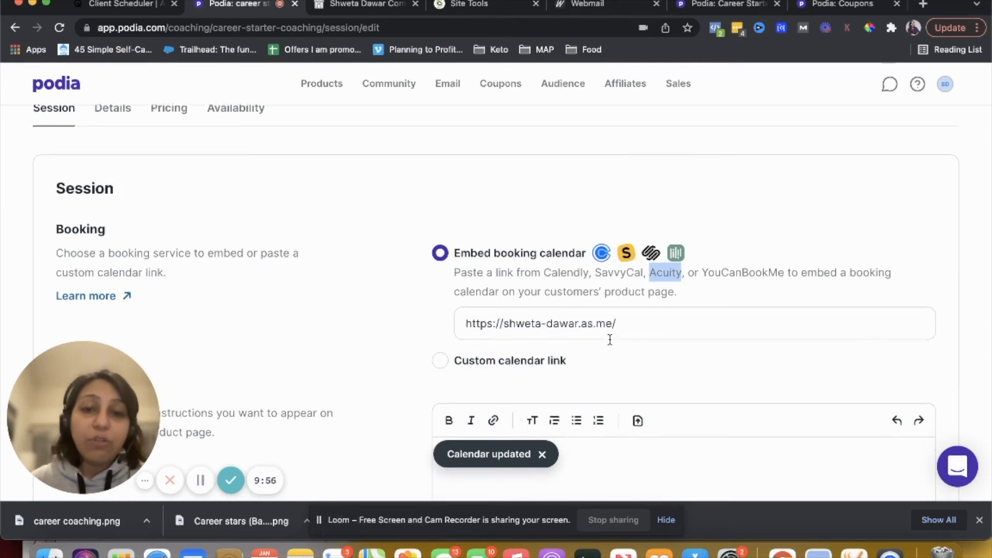
left_click(552, 305)
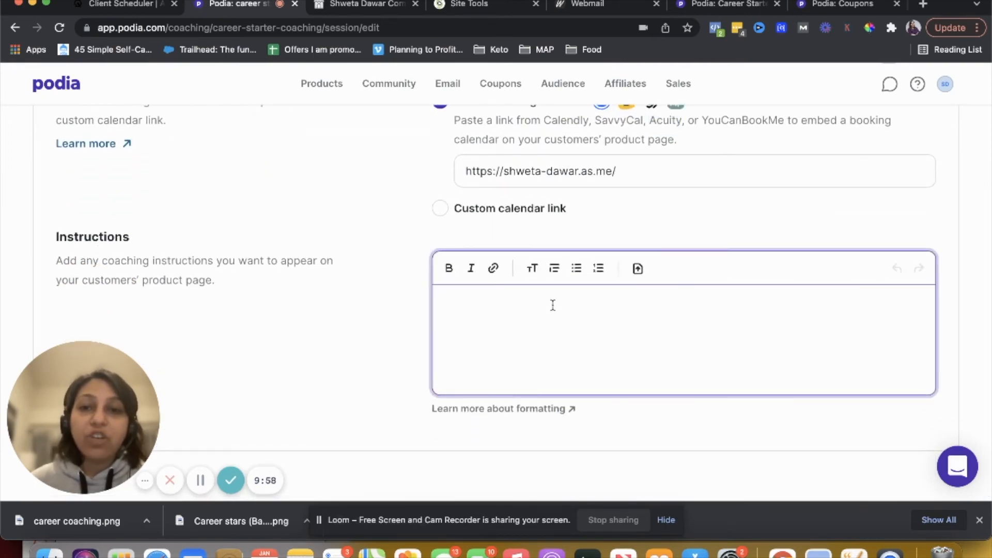
type("Thank you for dsign")
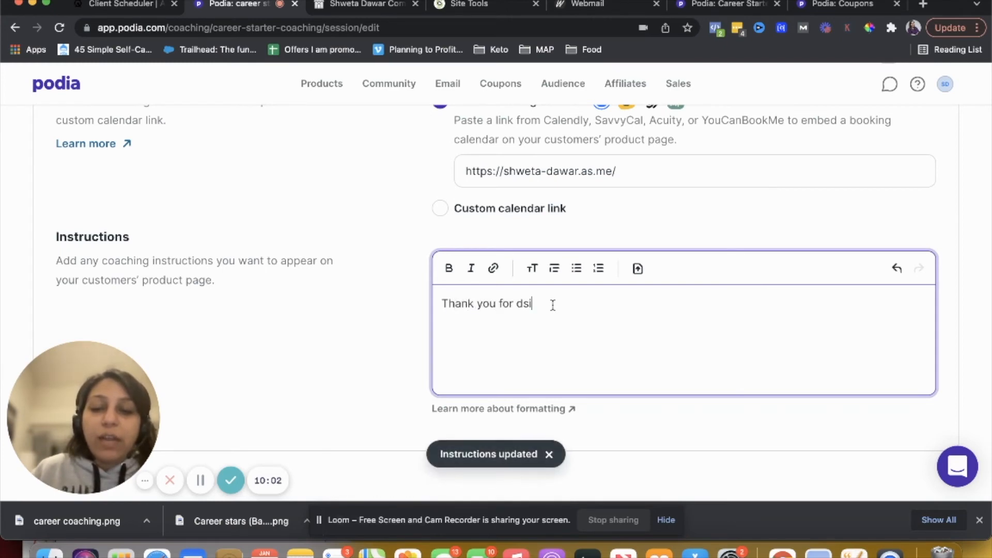
key("BackSpace")
key("BackSpace")
key("BackSpace")
key("BackSpace")
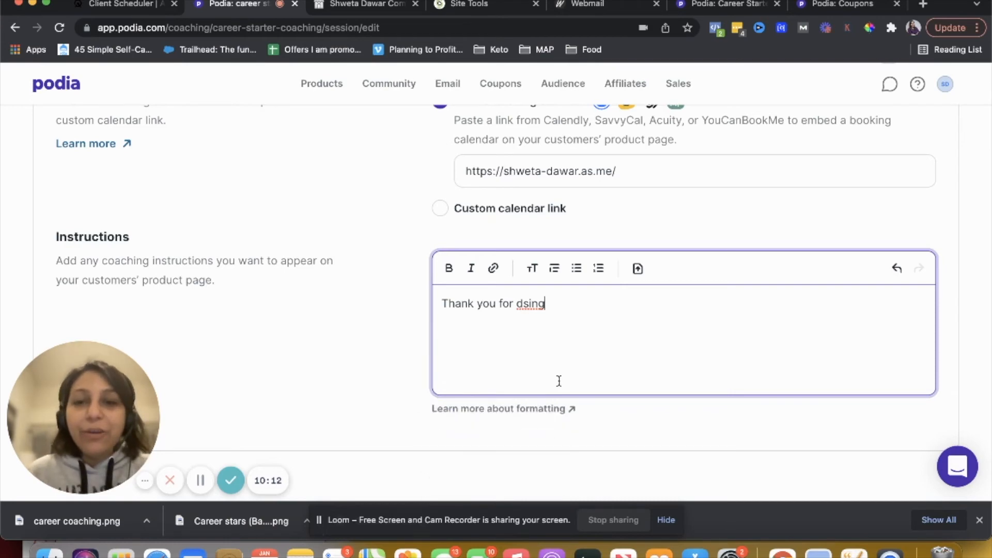
key("BackSpace")
key("BackSpace")
key("BackSpace")
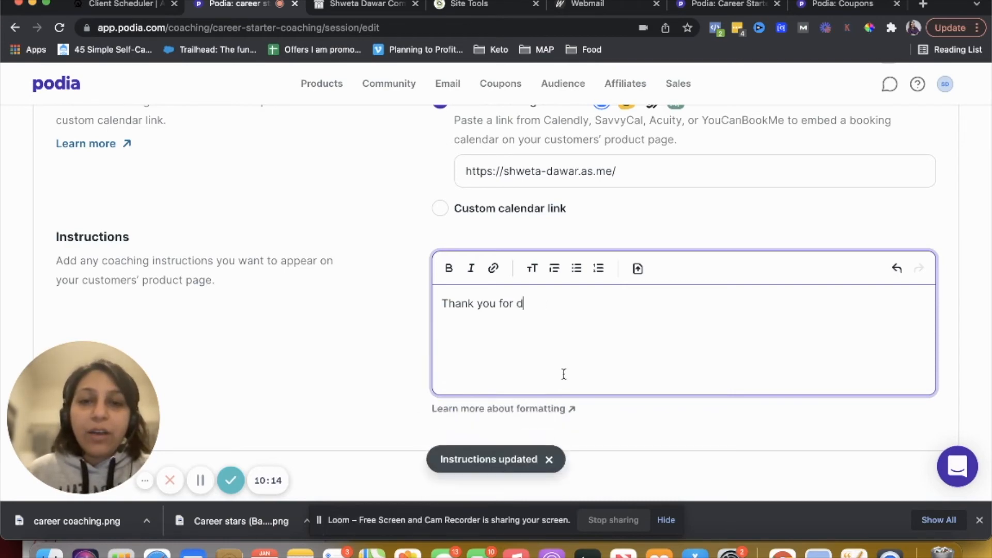
type("signing ")
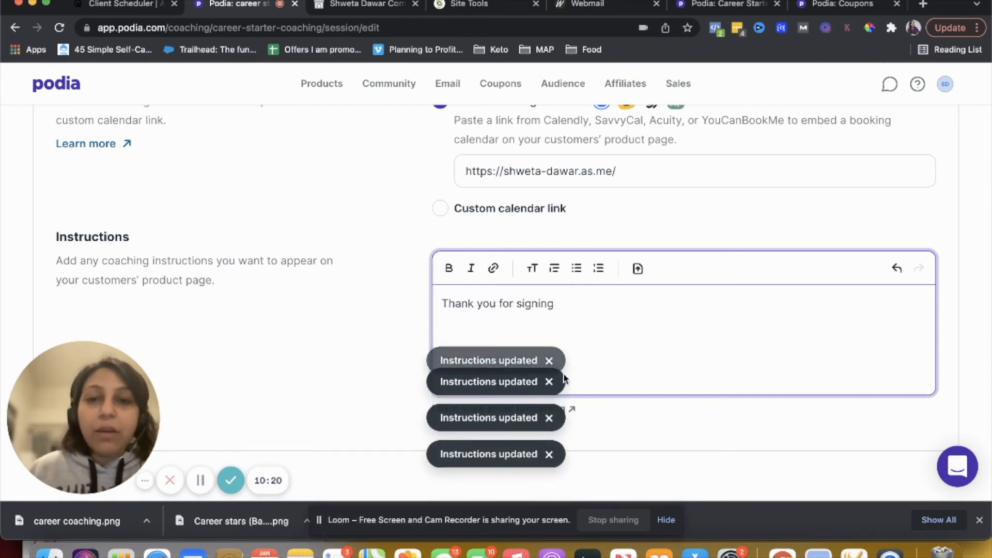
type("up! boo")
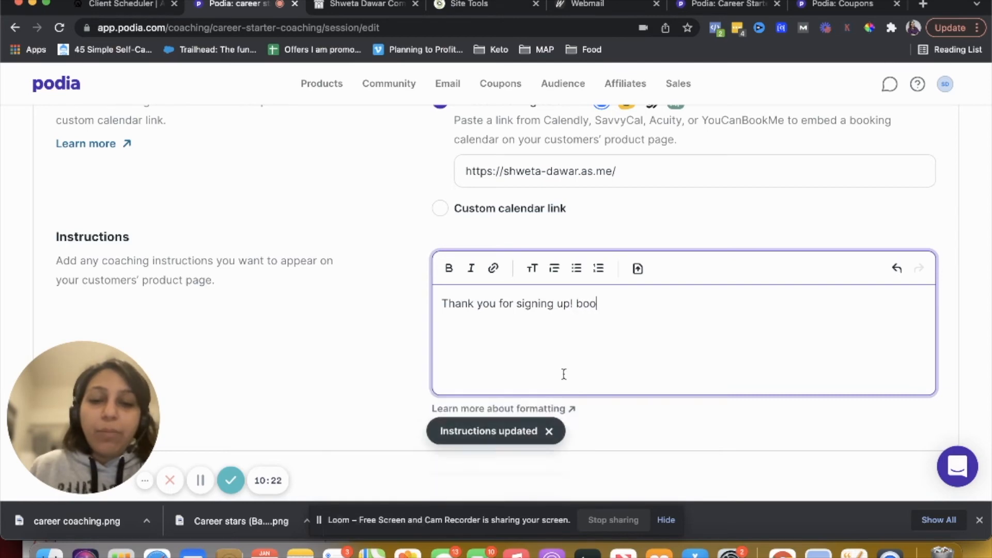
type("k your call!")
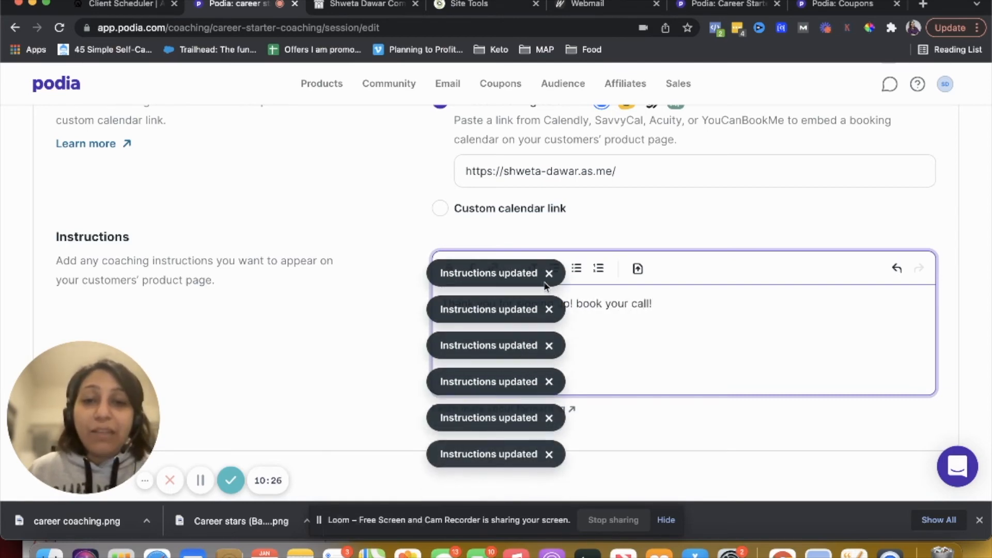
left_click(548, 280)
left_click(548, 309)
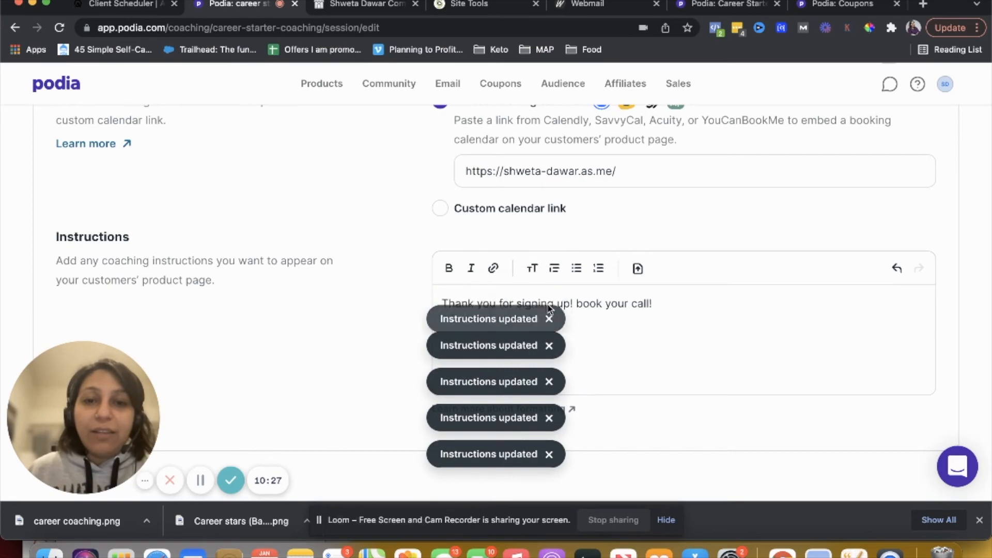
left_click(549, 345)
left_click(549, 381)
left_click(549, 417)
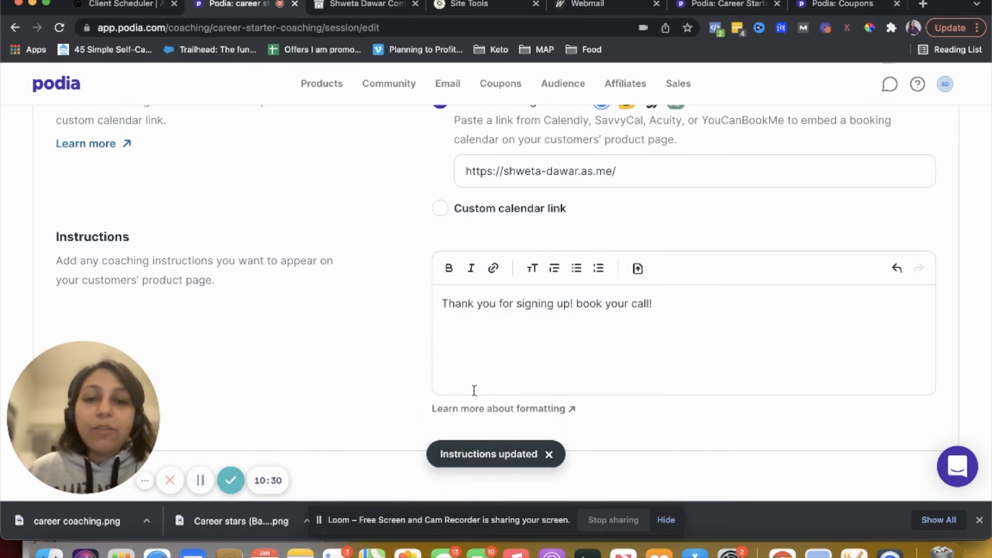
Open the product's Details and upload career coaching.png from Downloads as the product image
scroll(655, 340, "up", 5)
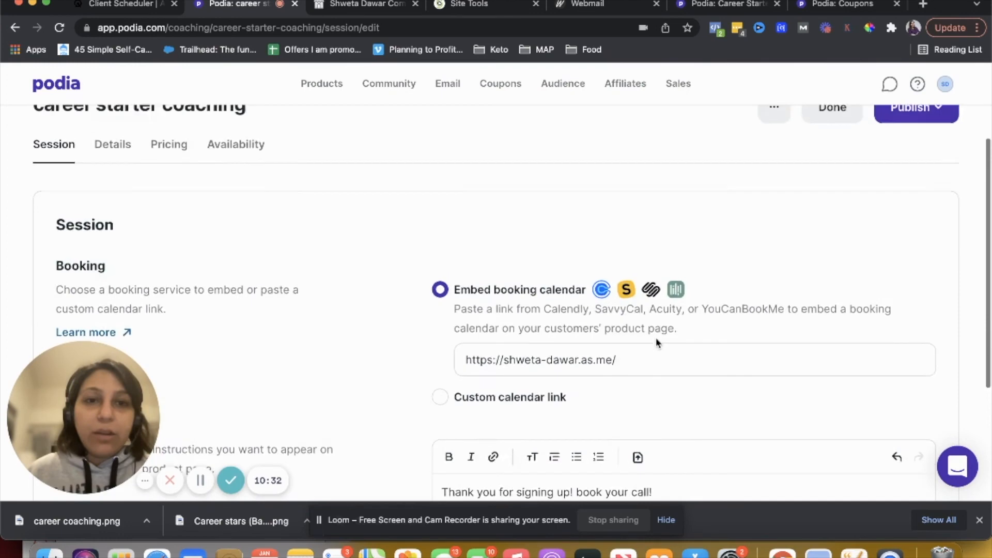
scroll(656, 343, "up", 2)
scroll(656, 343, "down", 1)
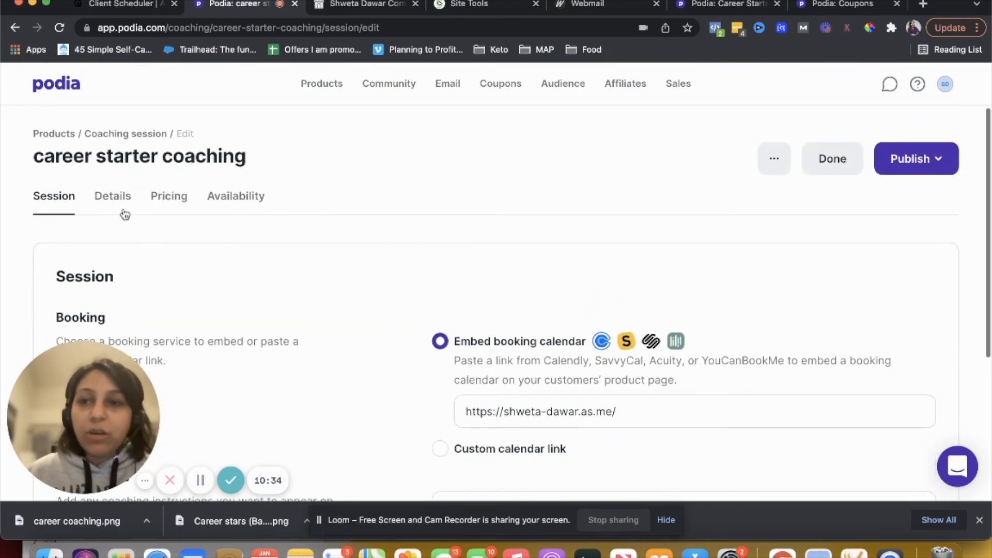
left_click(110, 195)
scroll(226, 299, "down", 3)
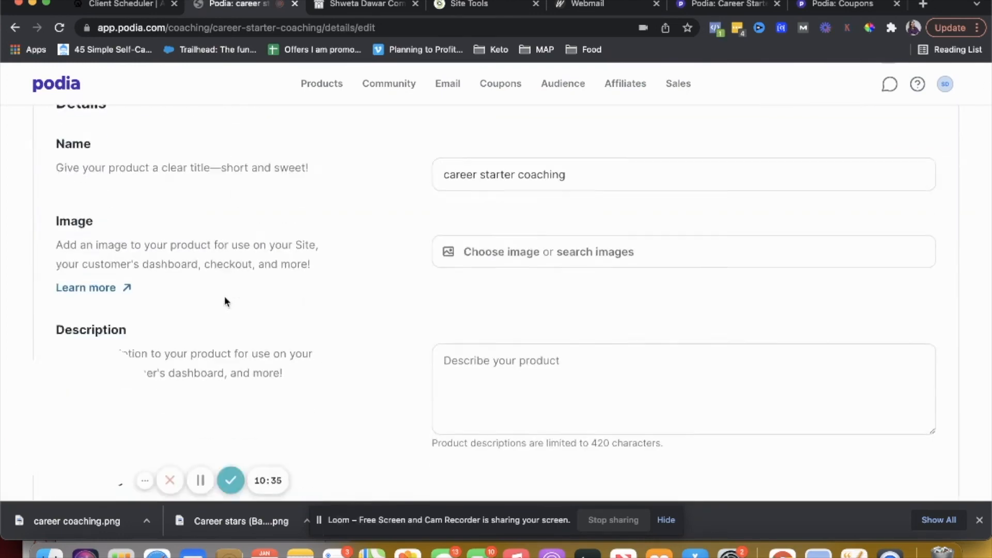
scroll(224, 297, "down", 5)
scroll(224, 297, "up", 6)
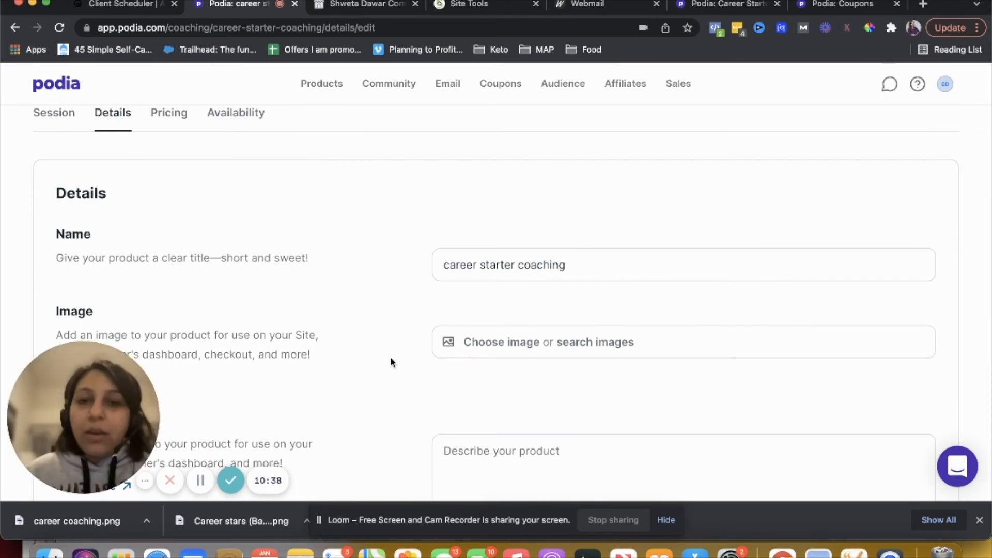
left_click(513, 348)
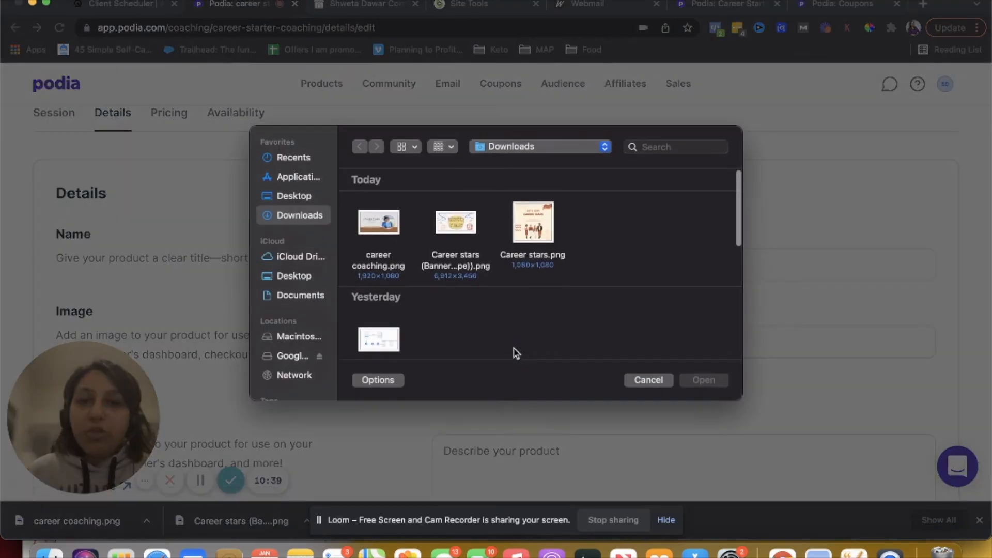
left_click(453, 231)
left_click(382, 238)
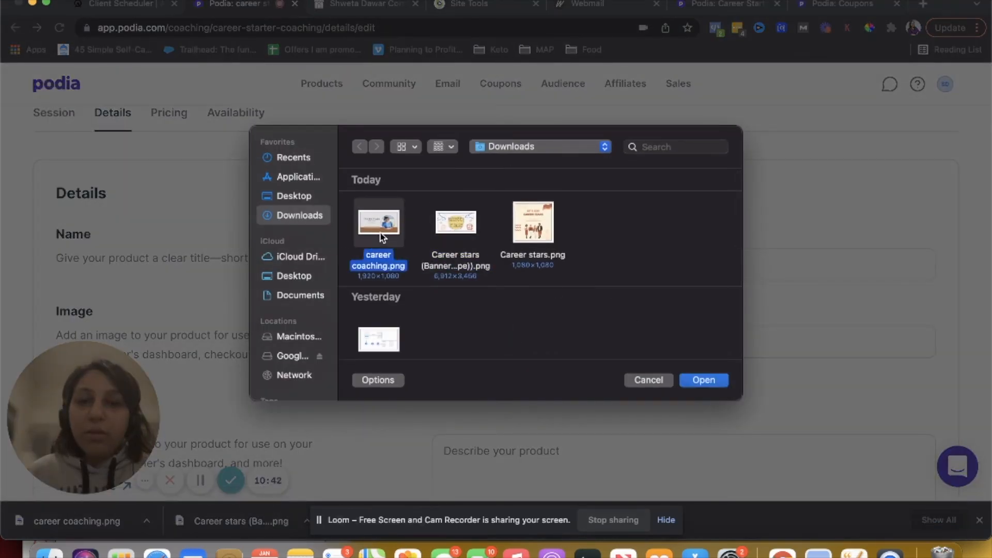
left_click(696, 381)
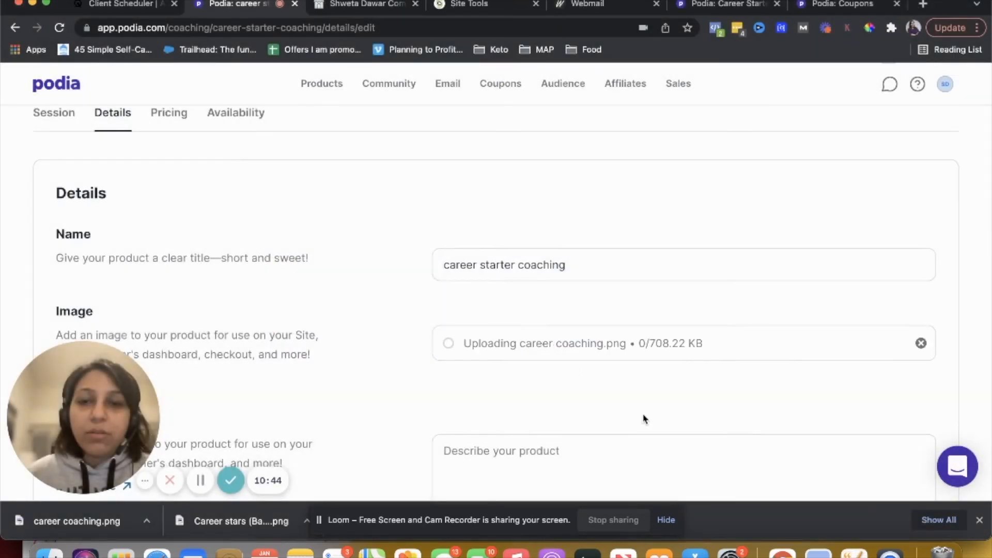
Enter the description "Sign up for a 60 min coaching call to help you get started with your career change!"
scroll(644, 416, "down", 3)
scroll(644, 419, "down", 2)
left_click(542, 237)
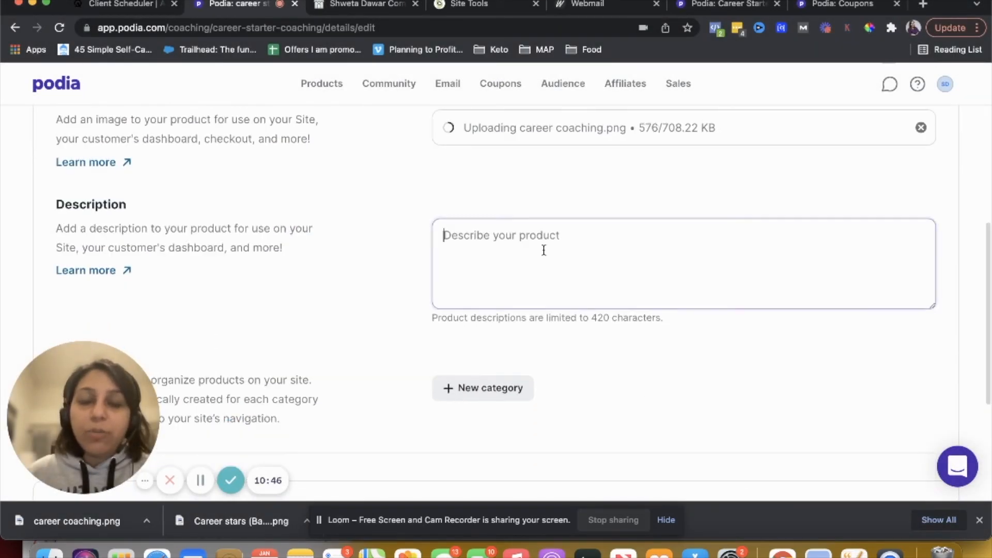
type("Sign up for")
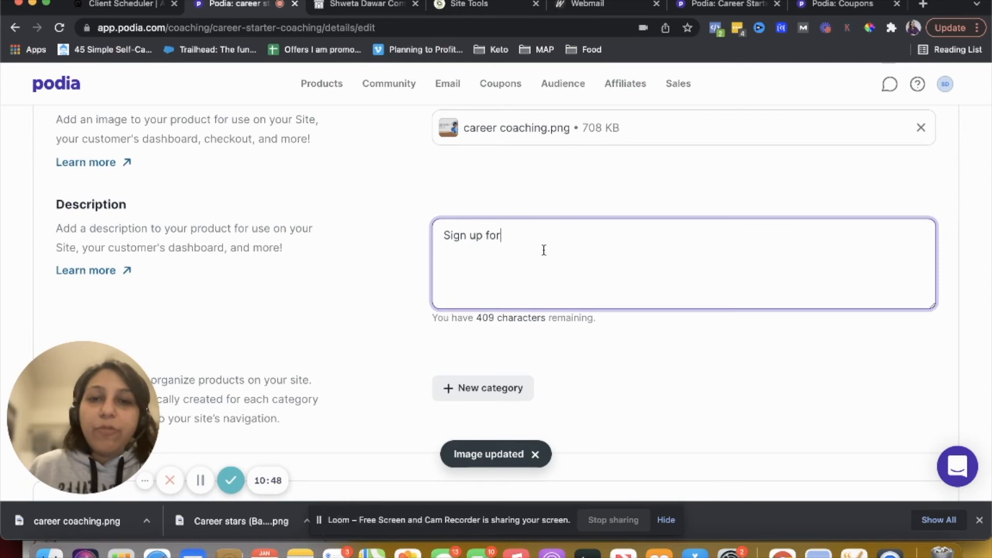
type(" a")
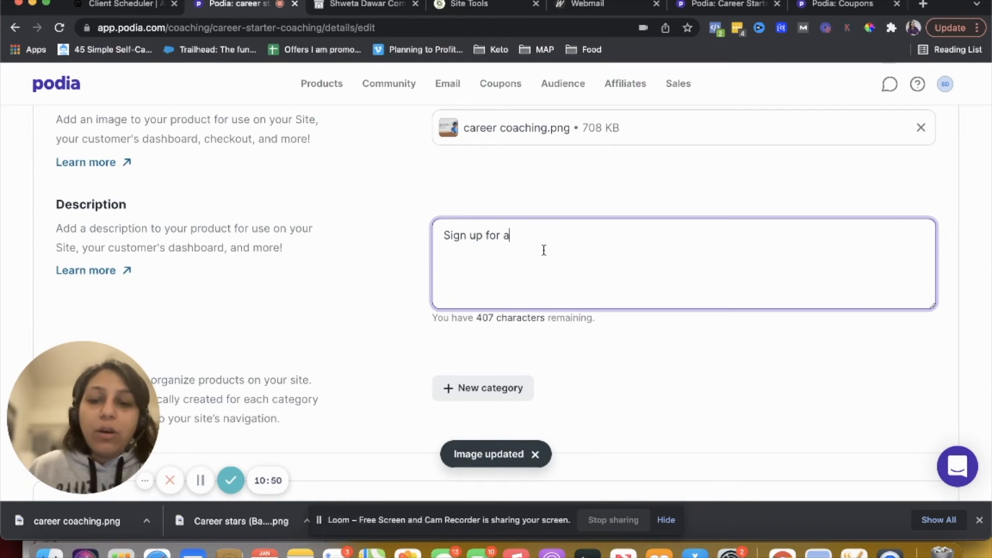
type(" 60 ")
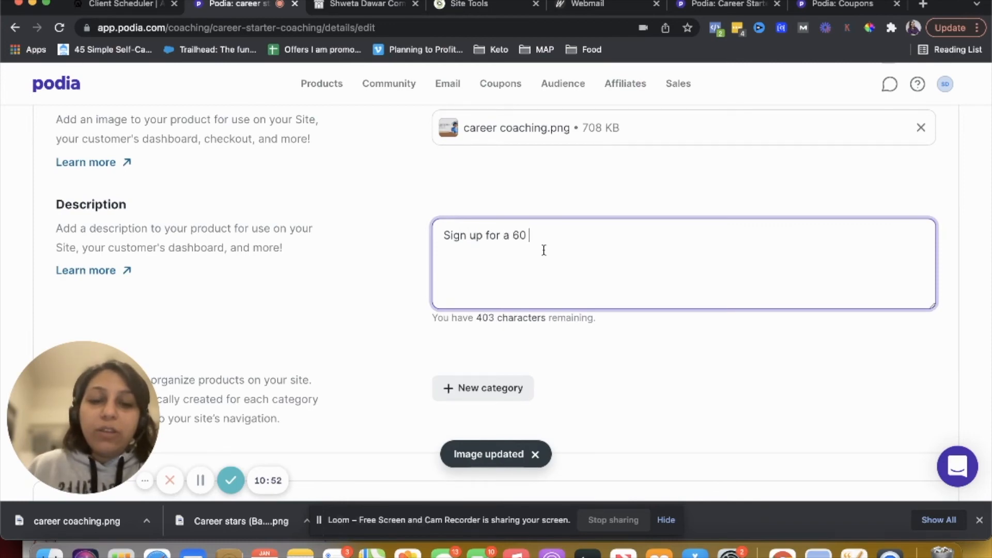
type("minu coac")
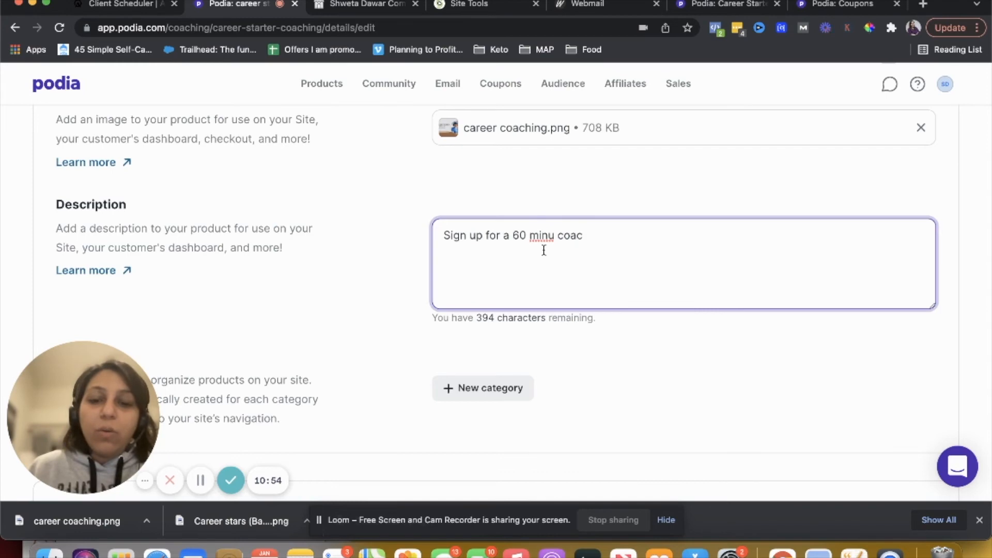
type("hing call to")
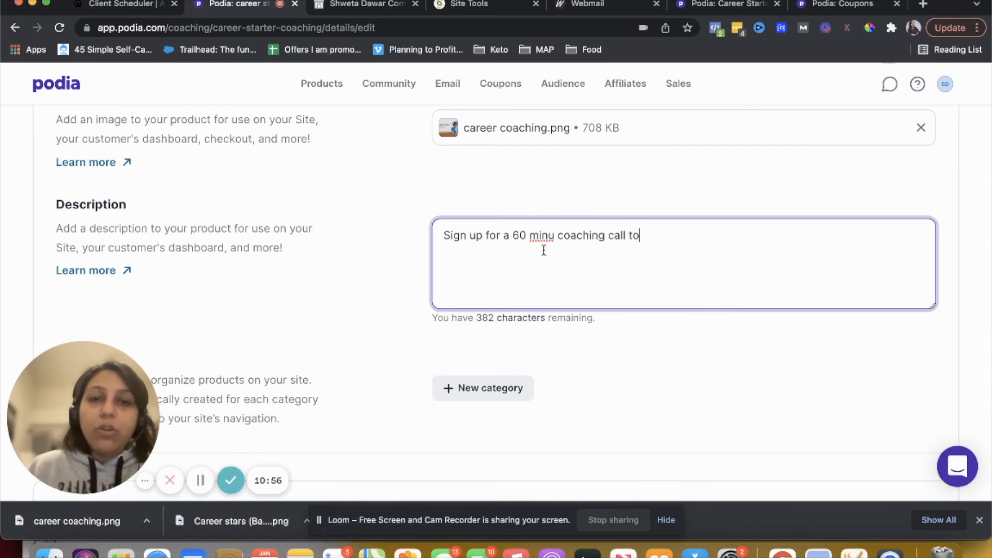
type(" help you get startef with")
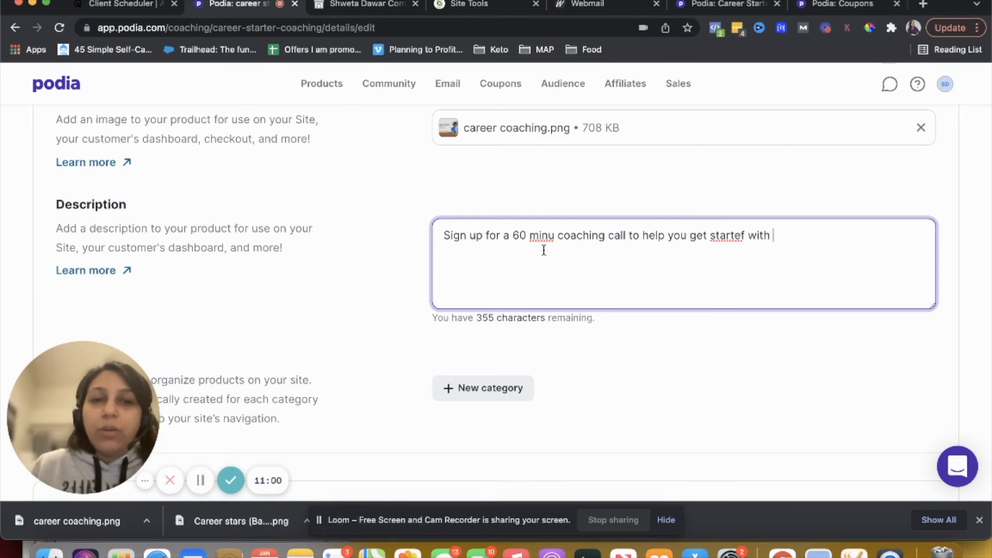
type("your catreer change!")
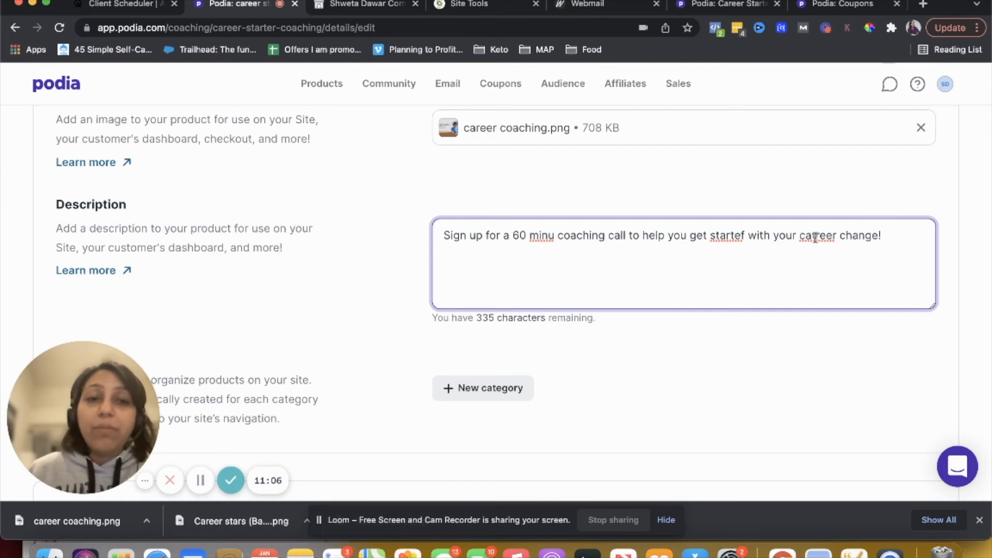
key("BackSpace")
key("BackSpace")
type("r")
key("BackSpace")
type("d")
left_click(552, 236)
key("BackSpace")
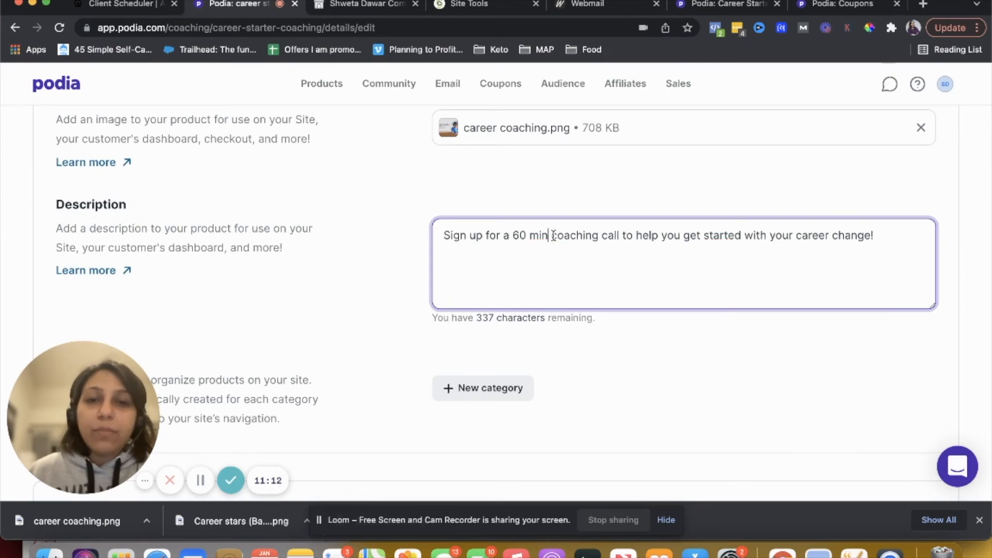
Review the coaching product's Details page settings
scroll(509, 319, "down", 5)
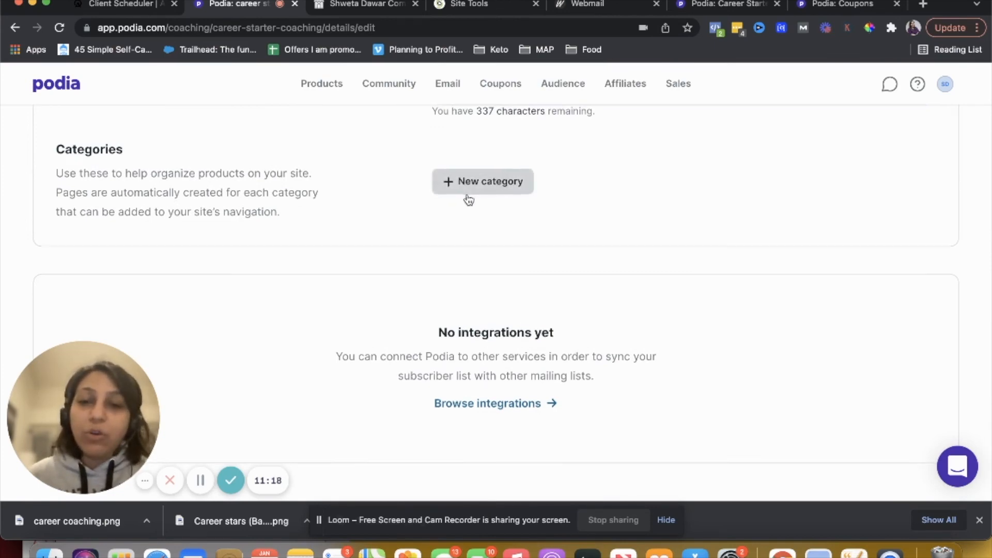
scroll(468, 199, "down", 1)
scroll(468, 200, "up", 12)
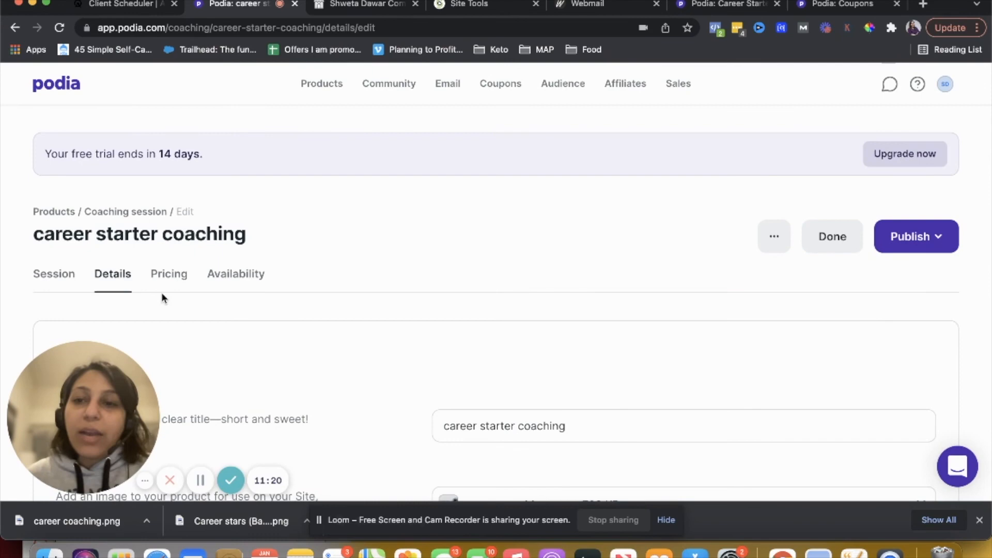
left_click(175, 277)
left_click(454, 210)
scroll(489, 284, "down", 2)
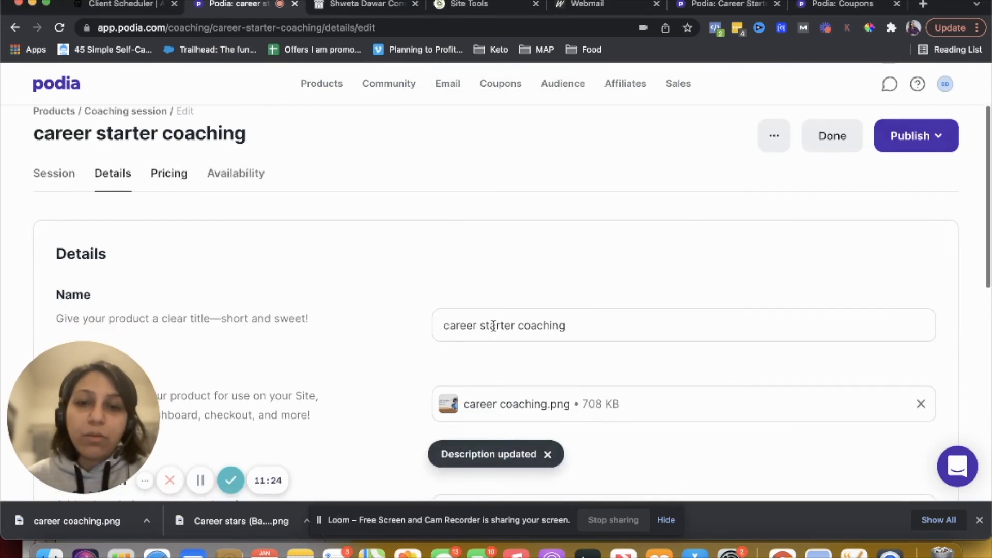
Exit and reopen the coaching product's editor, then review its Pricing settings
left_click(822, 147)
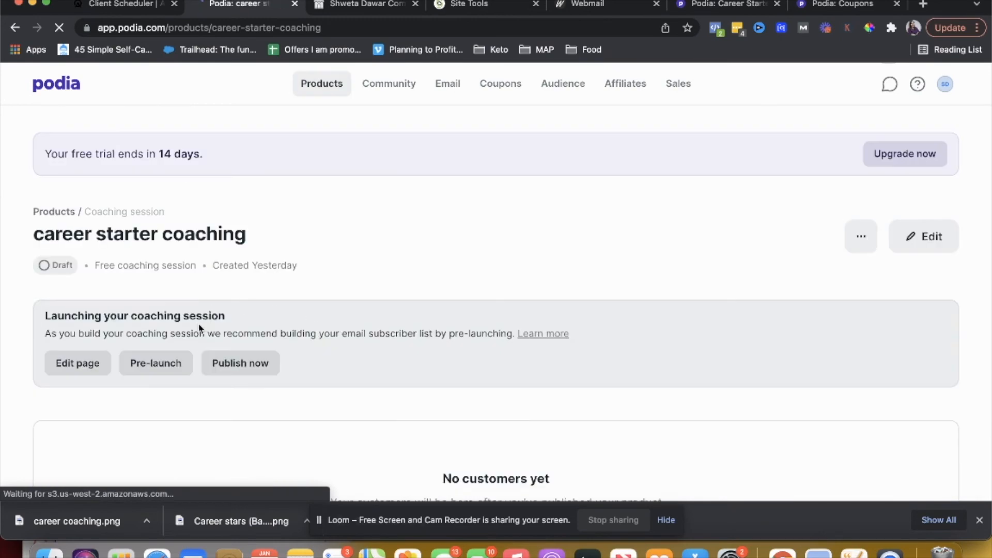
scroll(200, 328, "down", 3)
scroll(194, 310, "up", 2)
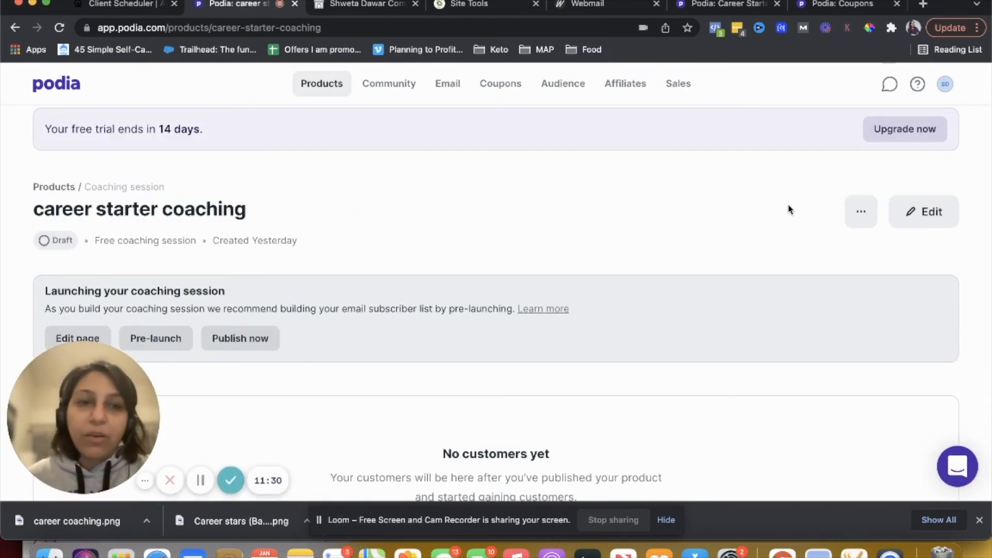
left_click(862, 212)
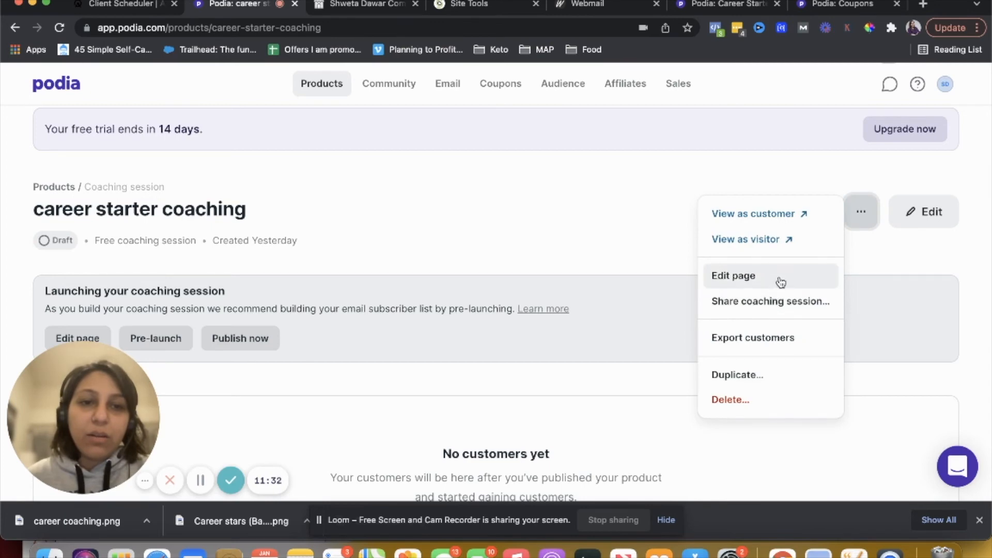
left_click(927, 215)
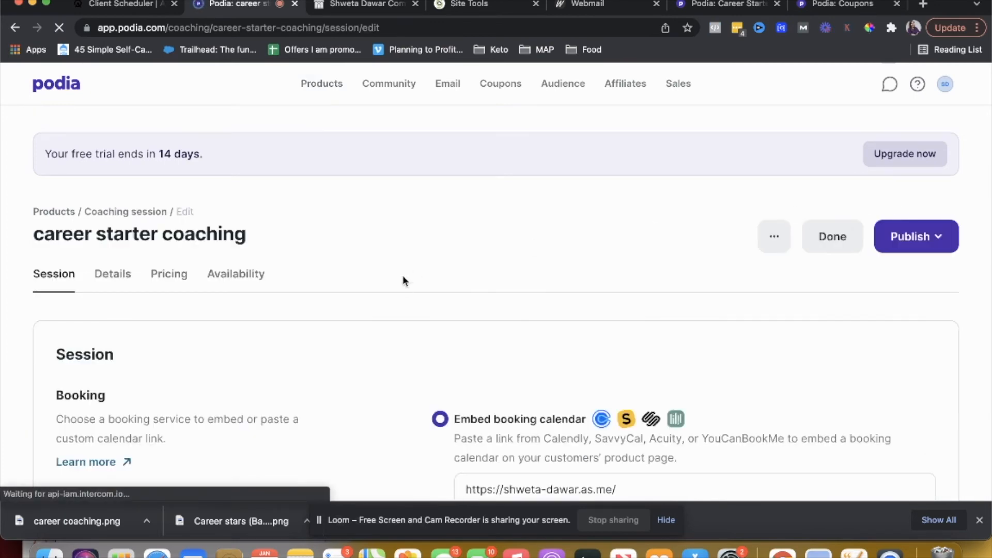
scroll(404, 312, "down", 2)
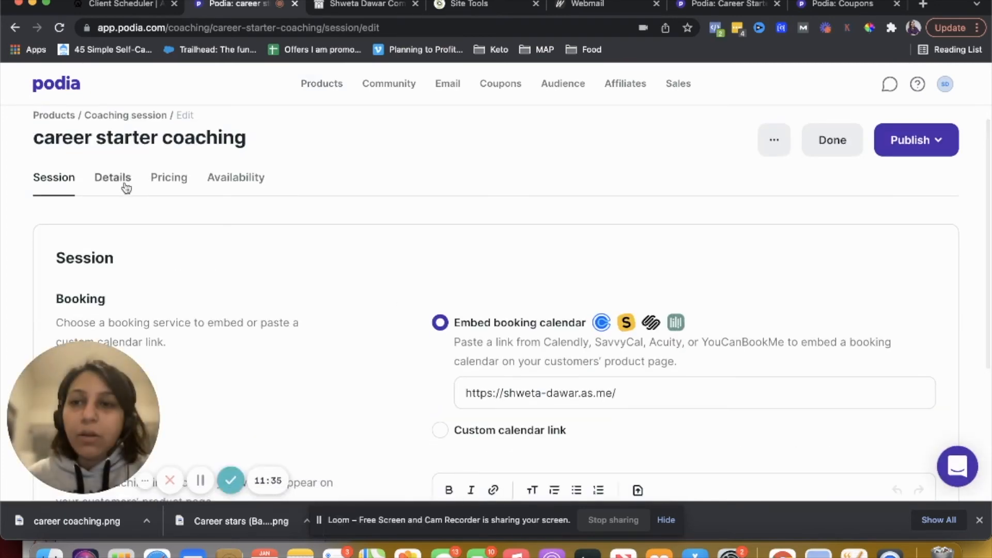
left_click(165, 185)
scroll(275, 308, "down", 4)
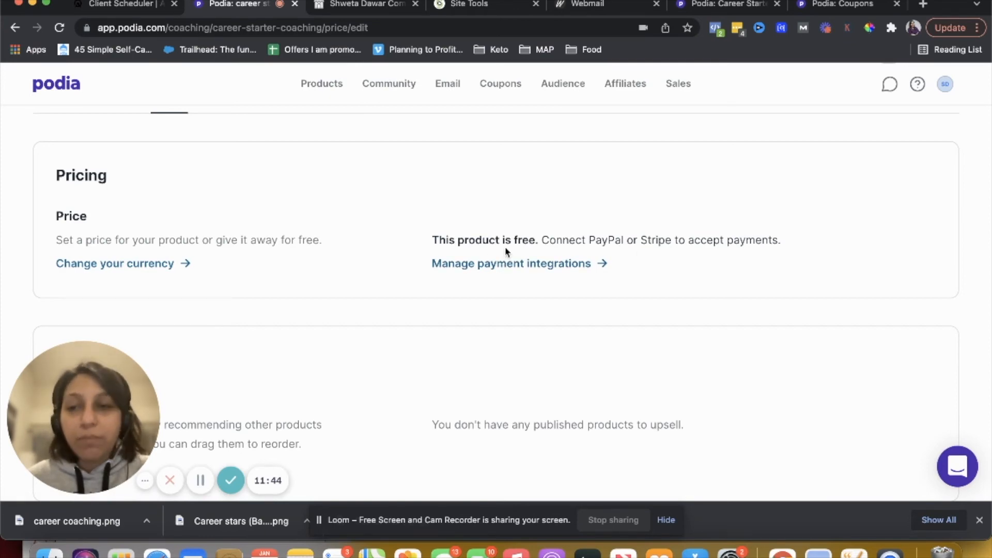
scroll(505, 252, "down", 2)
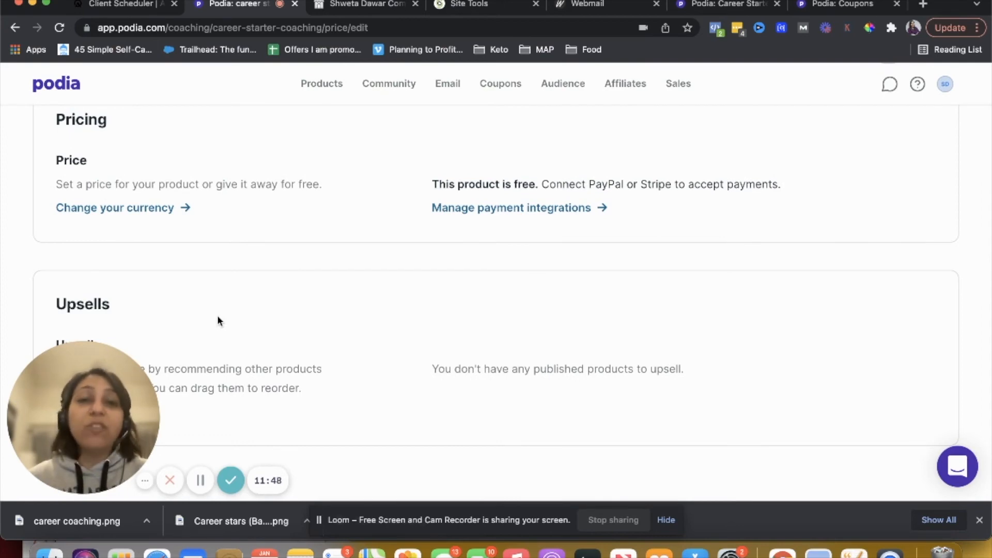
scroll(217, 320, "up", 4)
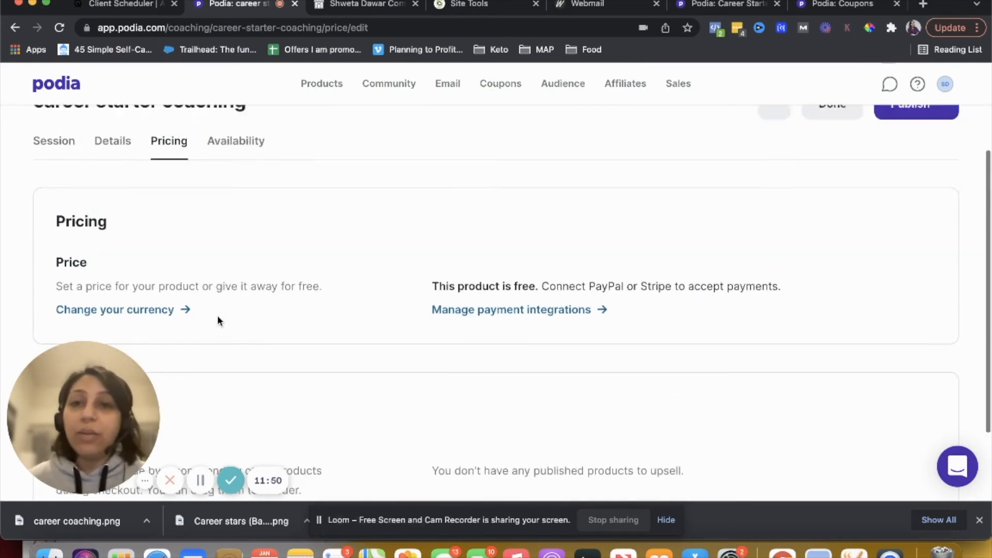
Set the coaching product's availability status to Published and finish editing
left_click(230, 198)
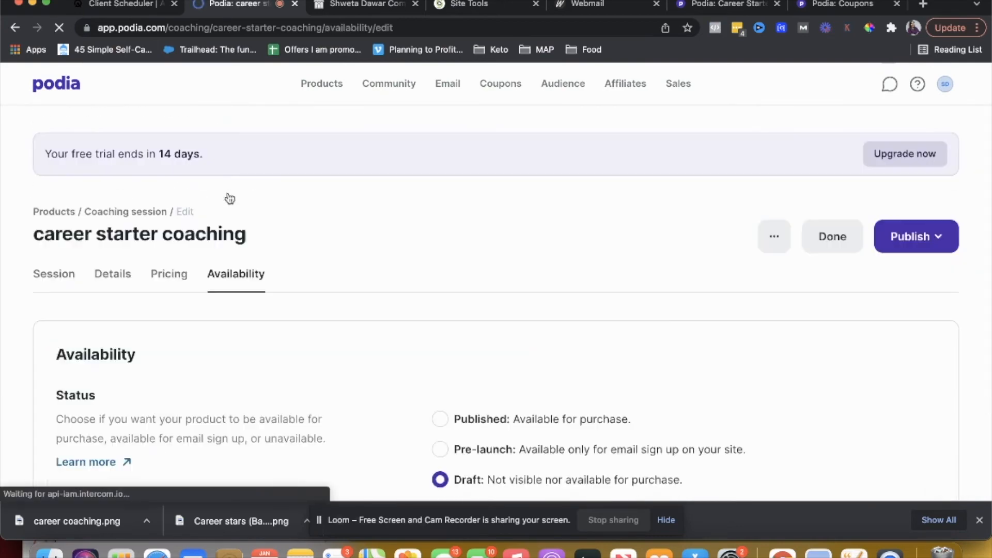
scroll(325, 377, "down", 3)
scroll(324, 371, "down", 2)
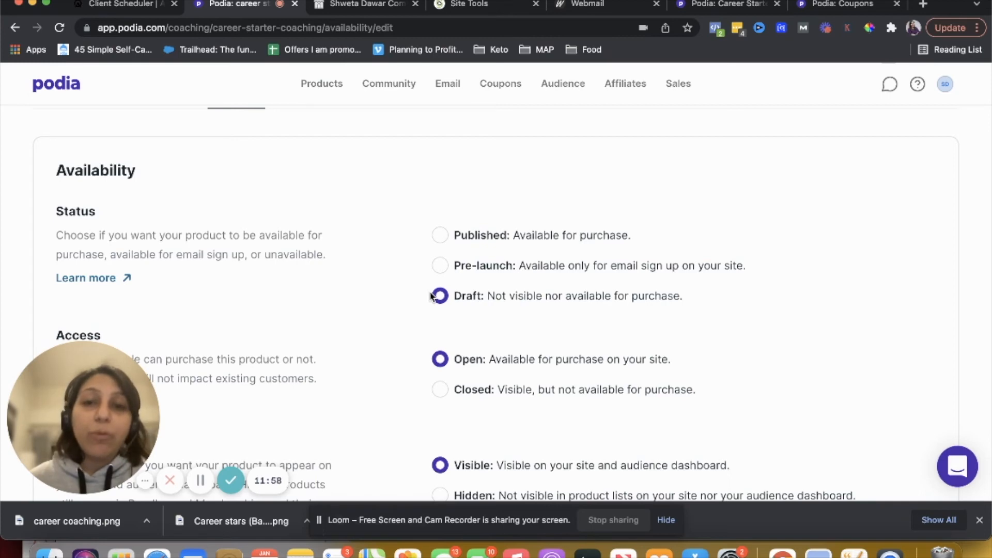
left_click(441, 233)
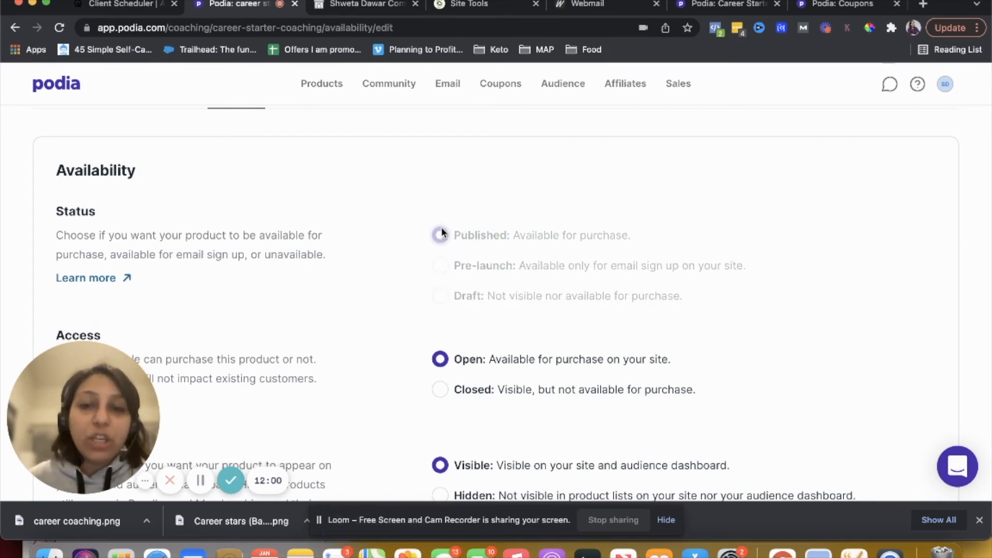
scroll(438, 227, "down", 4)
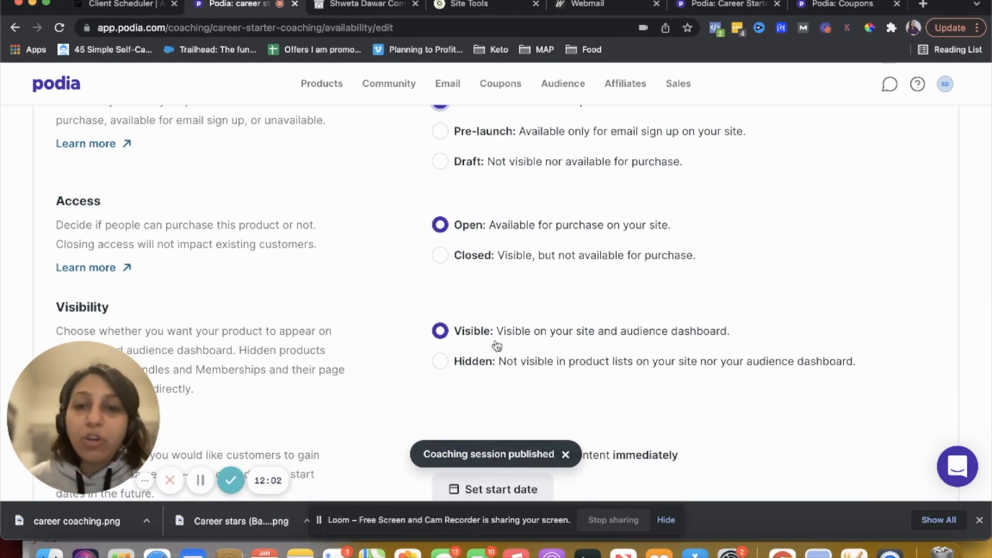
scroll(495, 346, "down", 3)
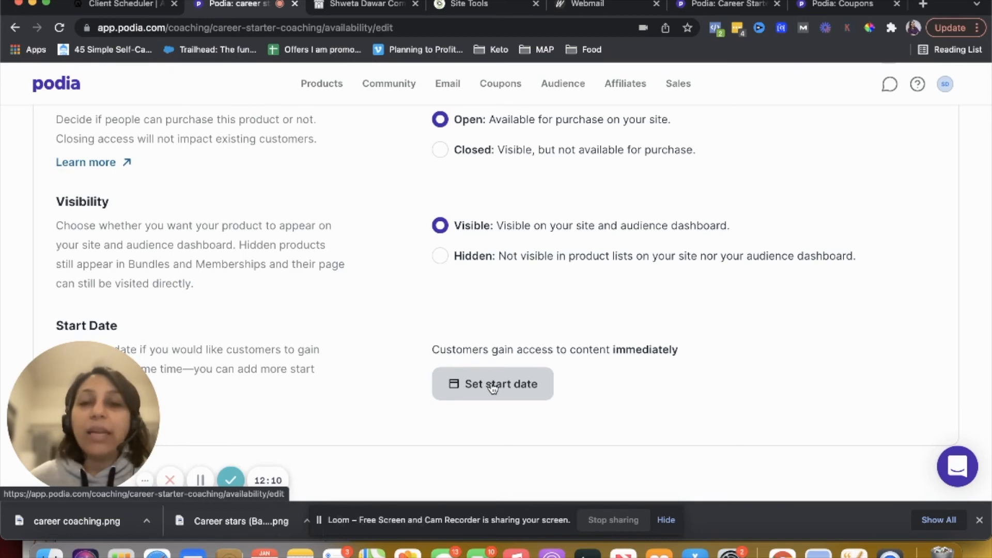
scroll(493, 389, "up", 10)
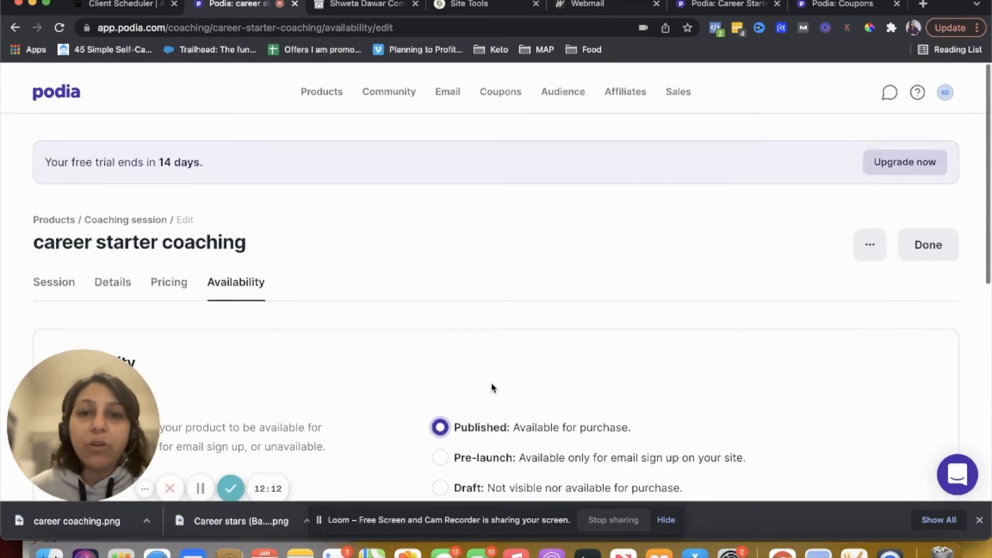
left_click(933, 250)
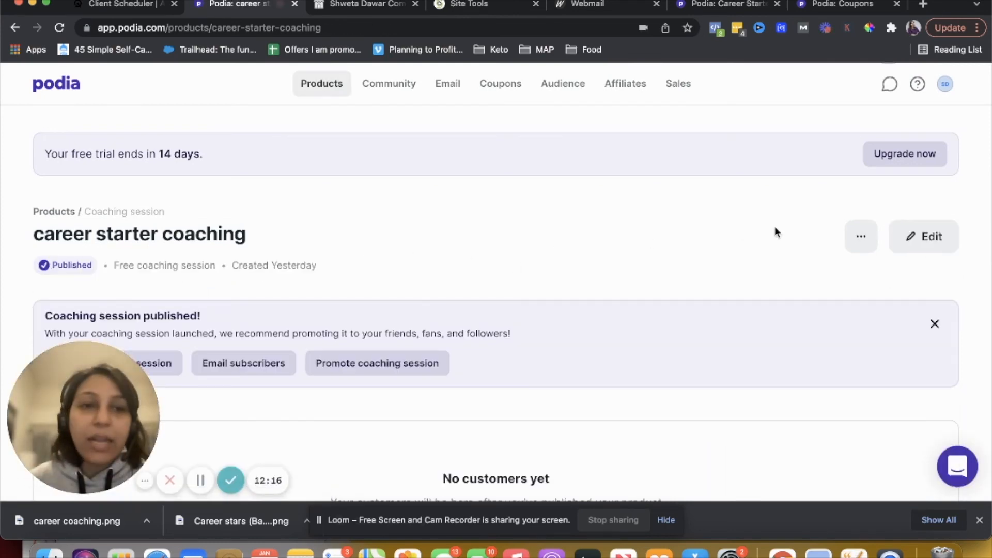
Open the coaching product's sales page in the page editor
left_click(860, 237)
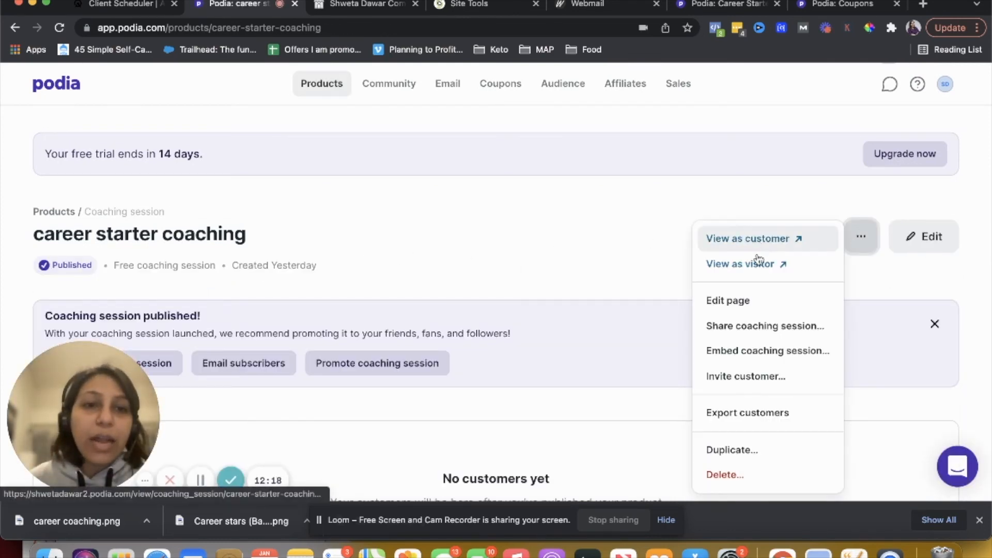
left_click(738, 304)
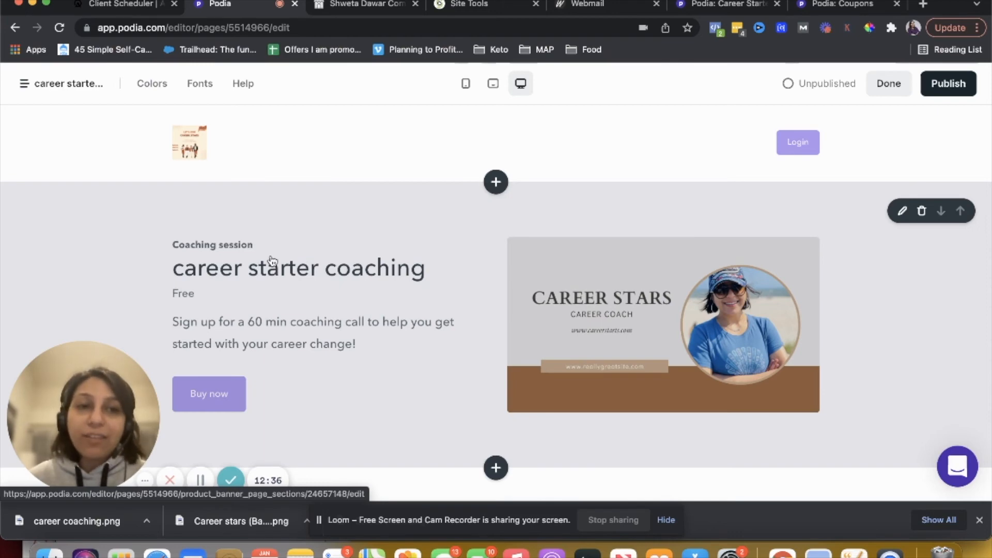
scroll(276, 250, "down", 3)
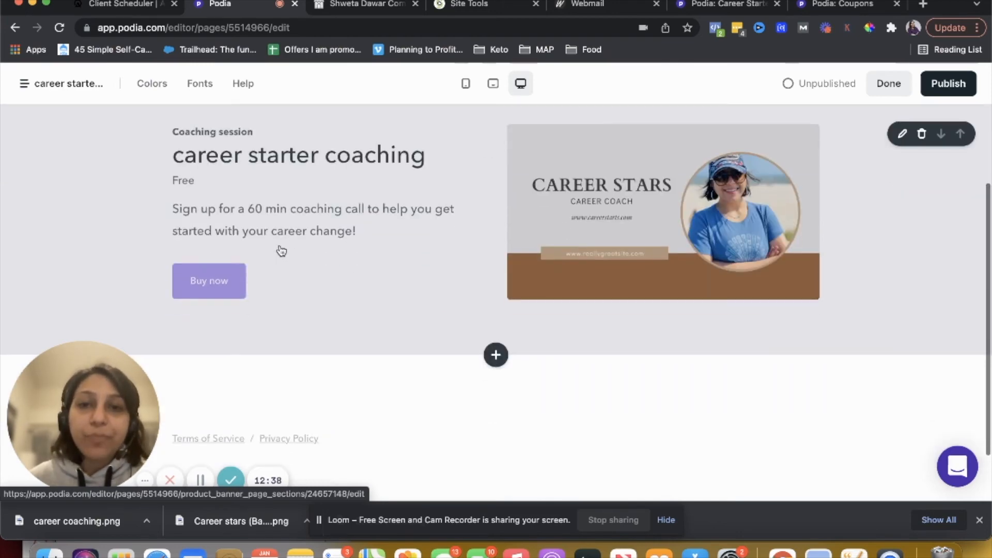
scroll(281, 251, "up", 2)
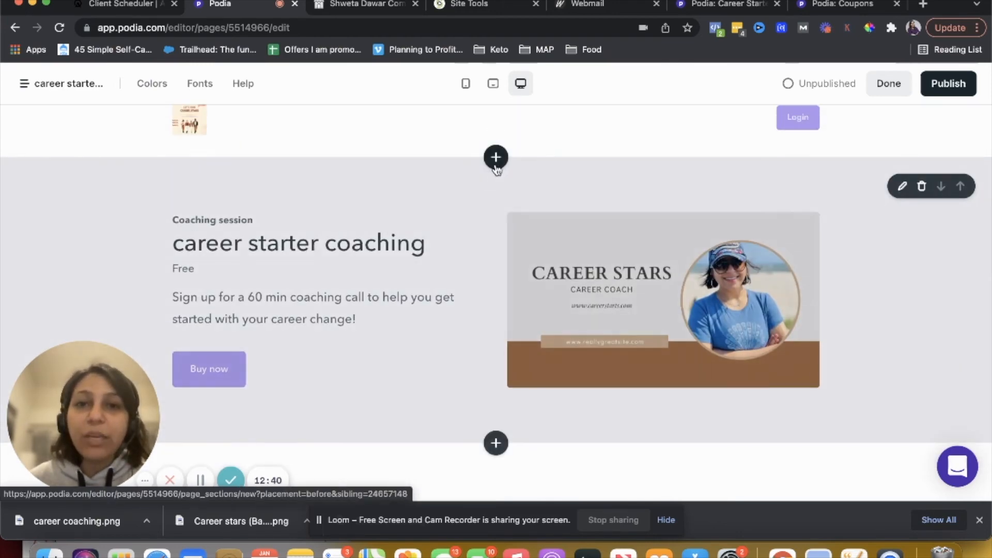
Try to add a banner section using Career stars (Banner...pe)).png as its custom image
left_click(496, 157)
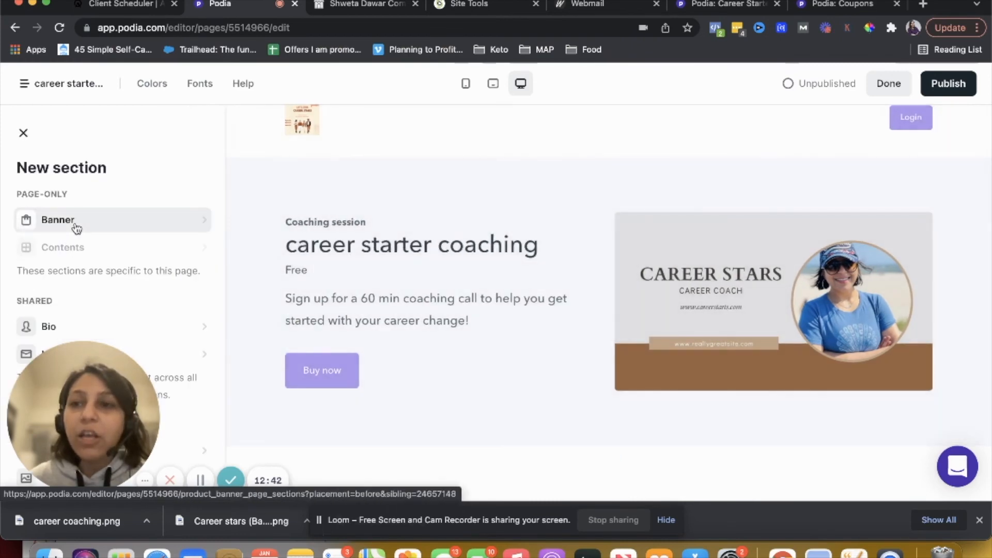
left_click(76, 227)
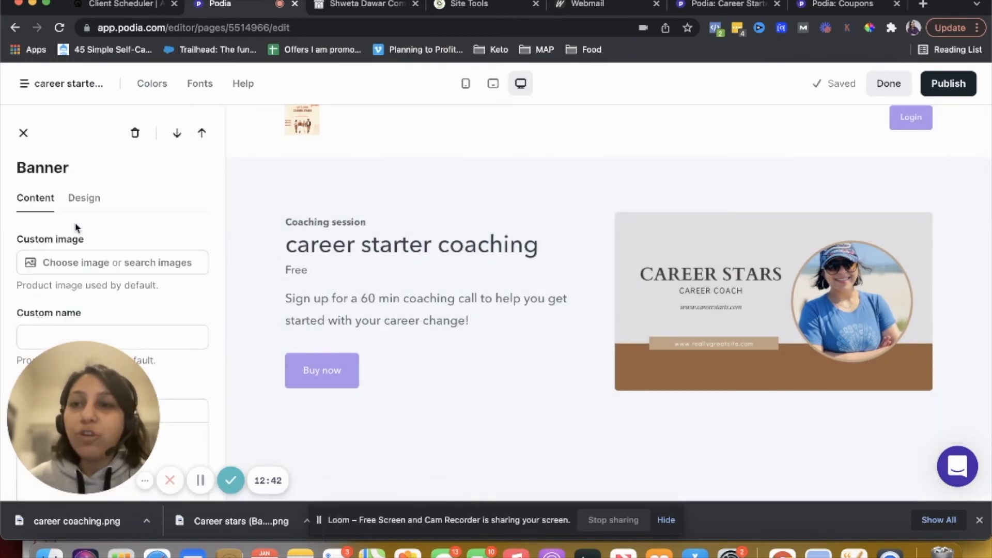
left_click(76, 264)
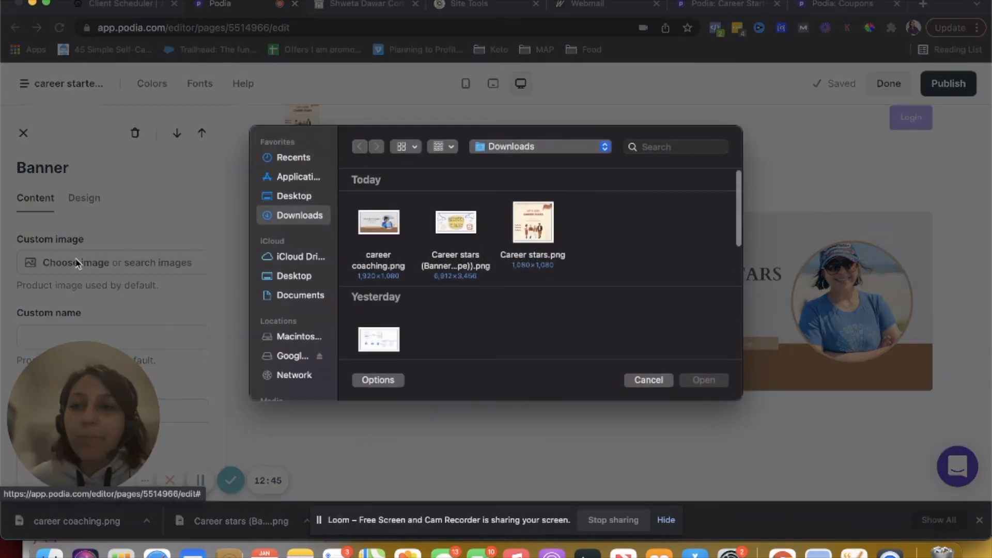
left_click(452, 236)
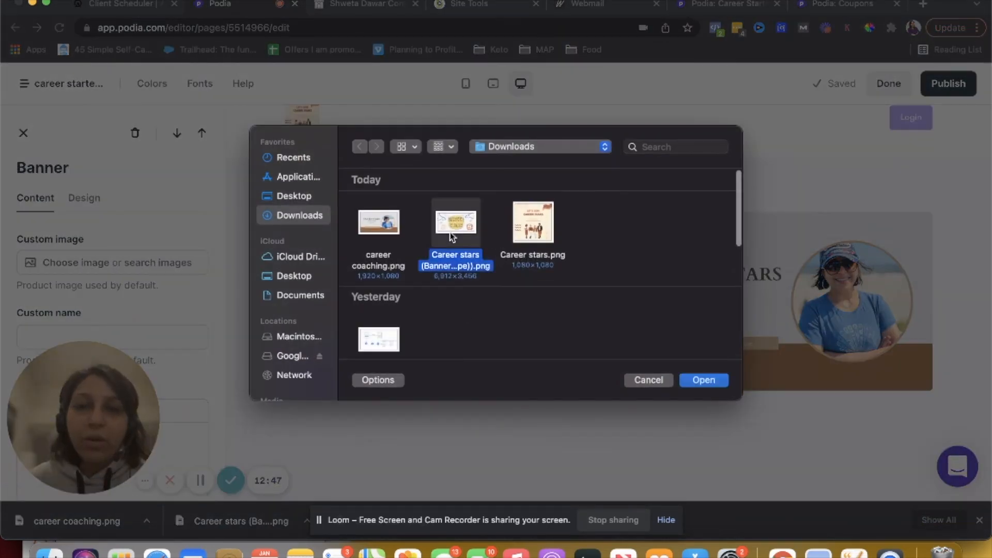
left_click(695, 380)
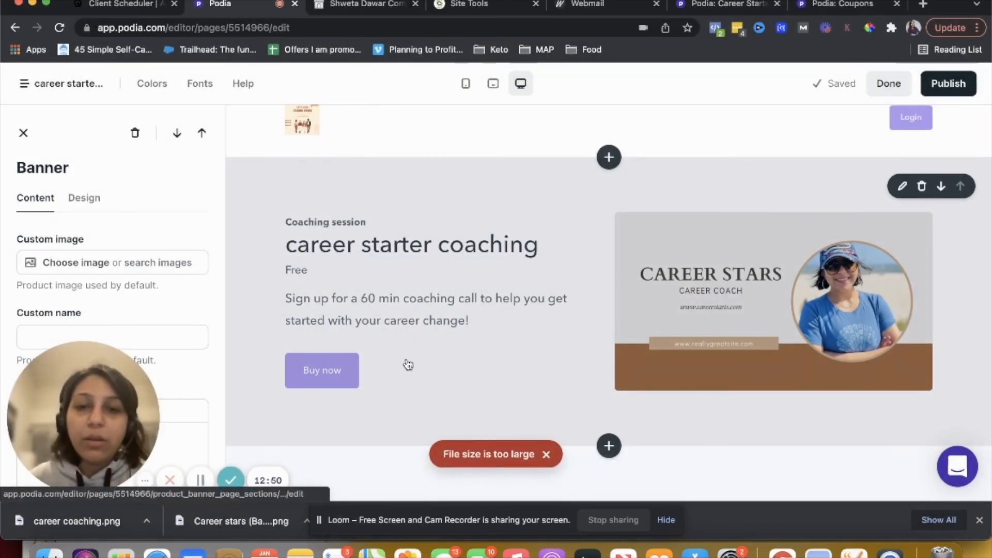
scroll(144, 293, "down", 2)
scroll(145, 293, "down", 10)
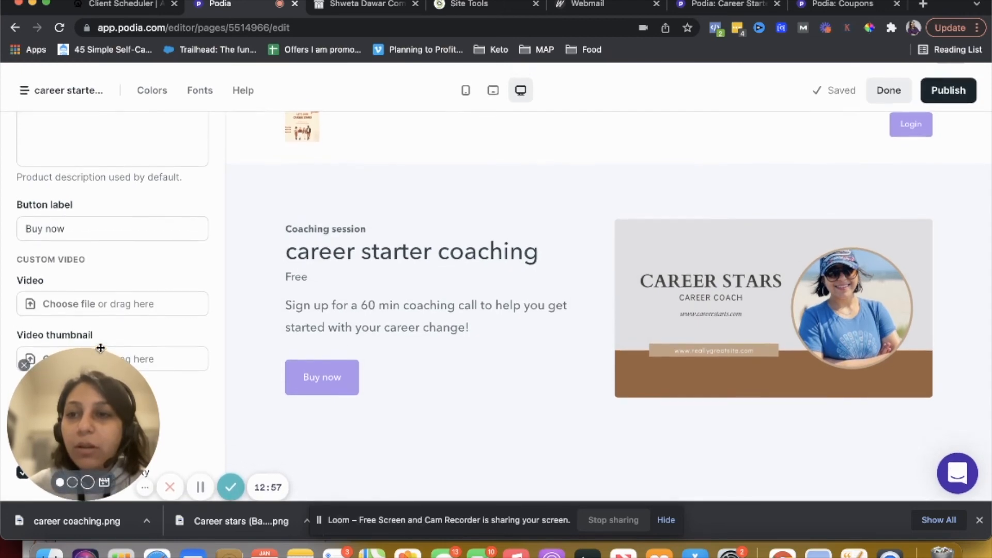
scroll(138, 235, "up", 10)
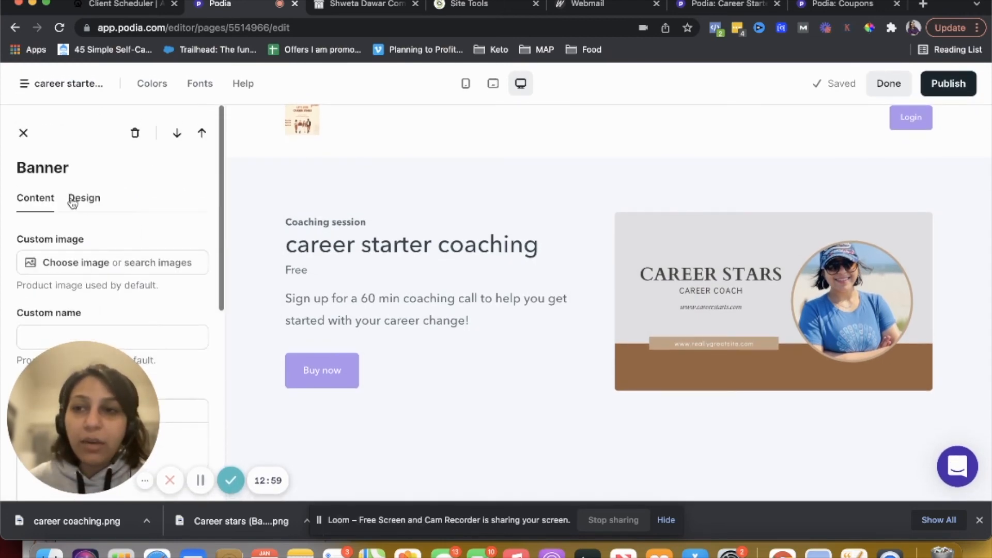
left_click(23, 138)
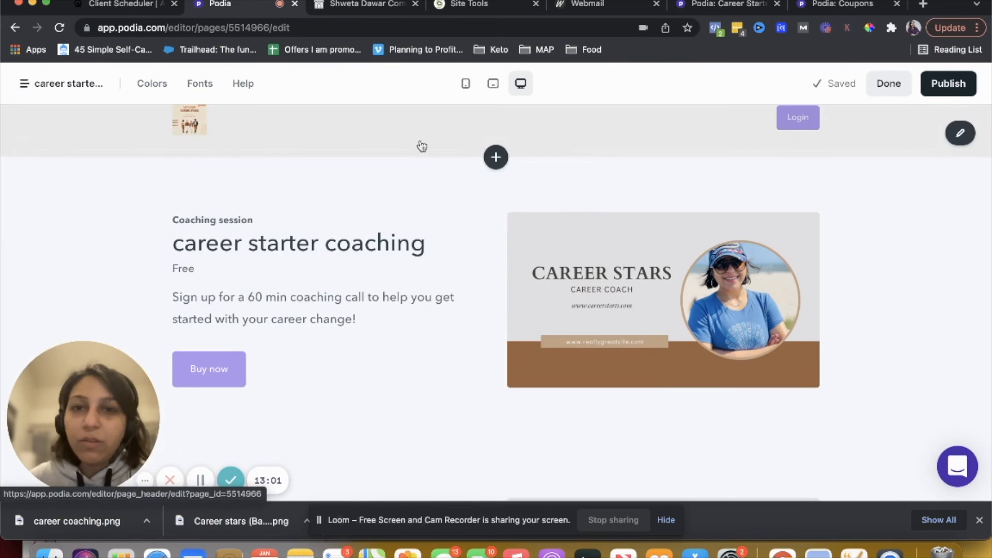
Add a Bio section above the product banner and adjust its position
left_click(496, 157)
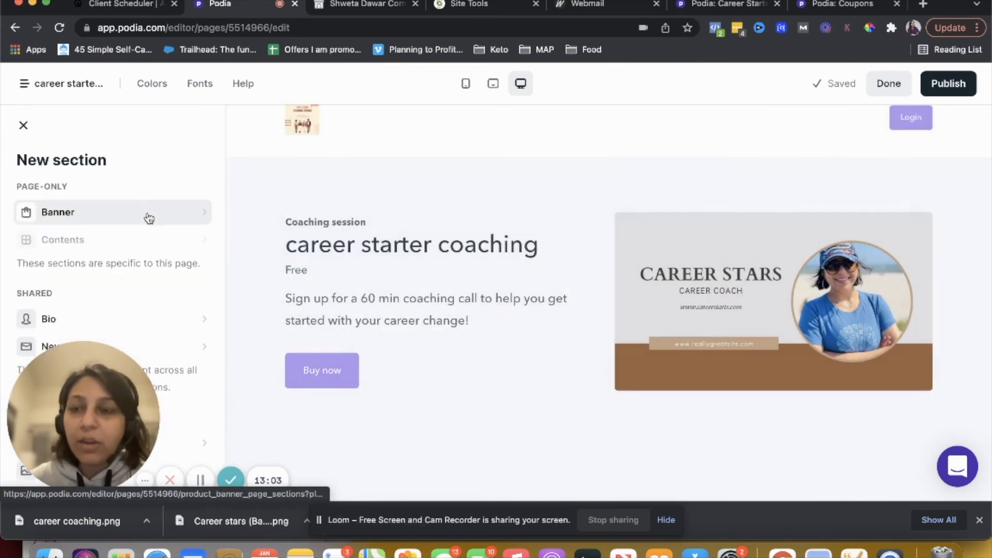
scroll(99, 223, "down", 3)
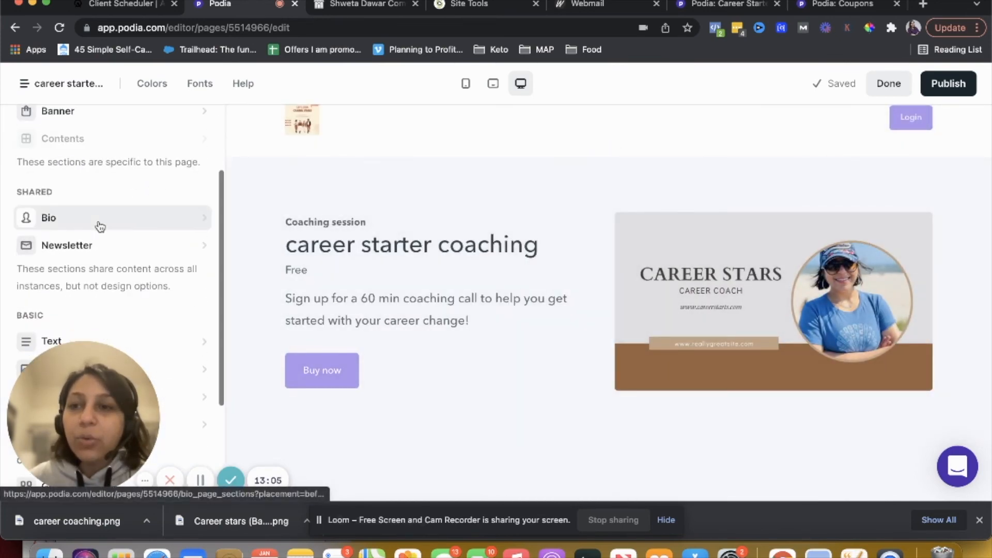
left_click(180, 217)
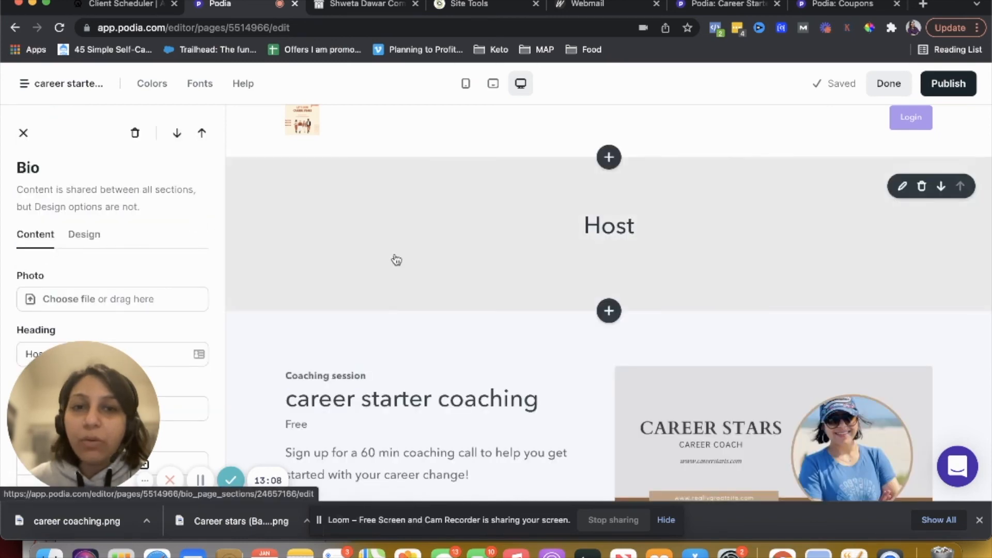
left_click(941, 186)
Upload Career stars.png from Downloads as the Bio section's photo
scroll(560, 190, "up", 2)
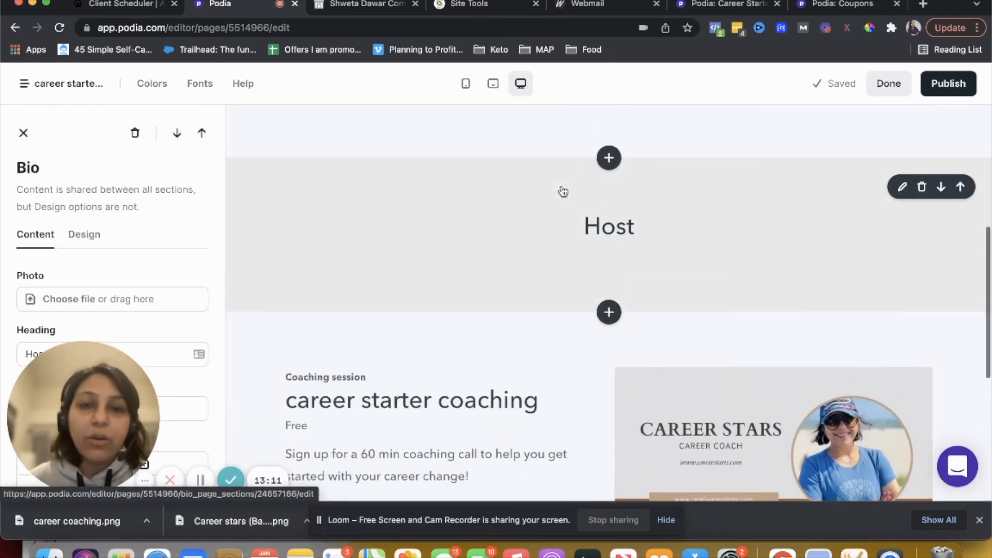
left_click(901, 186)
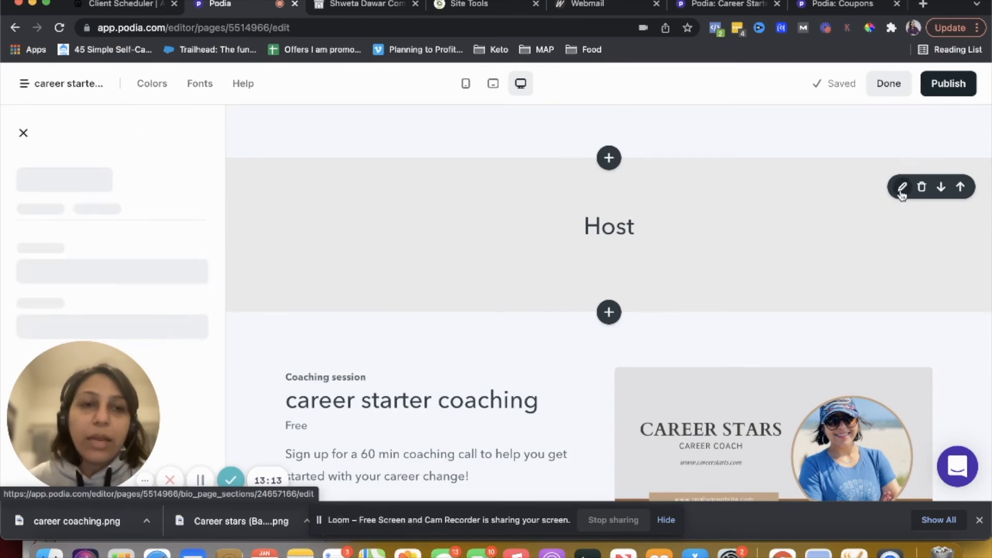
scroll(100, 216, "down", 3)
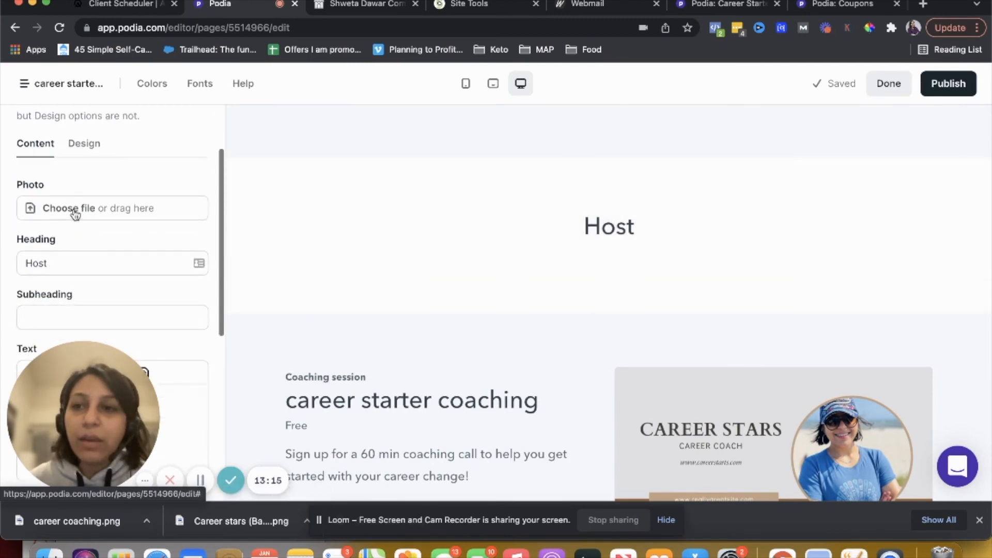
left_click(73, 209)
left_click(522, 257)
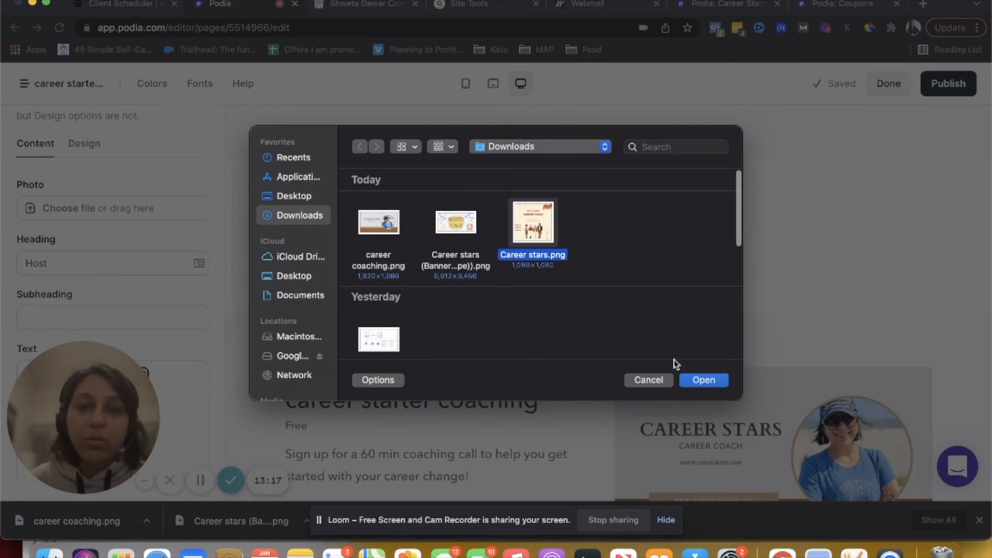
left_click(703, 380)
scroll(126, 257, "down", 3)
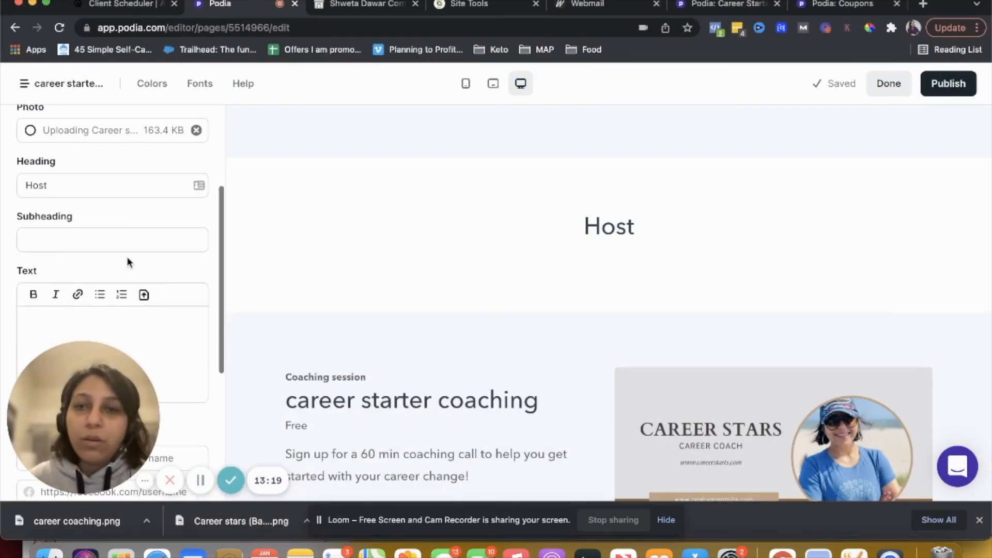
Set the Bio section's subheading to Career Coach
left_click(91, 231)
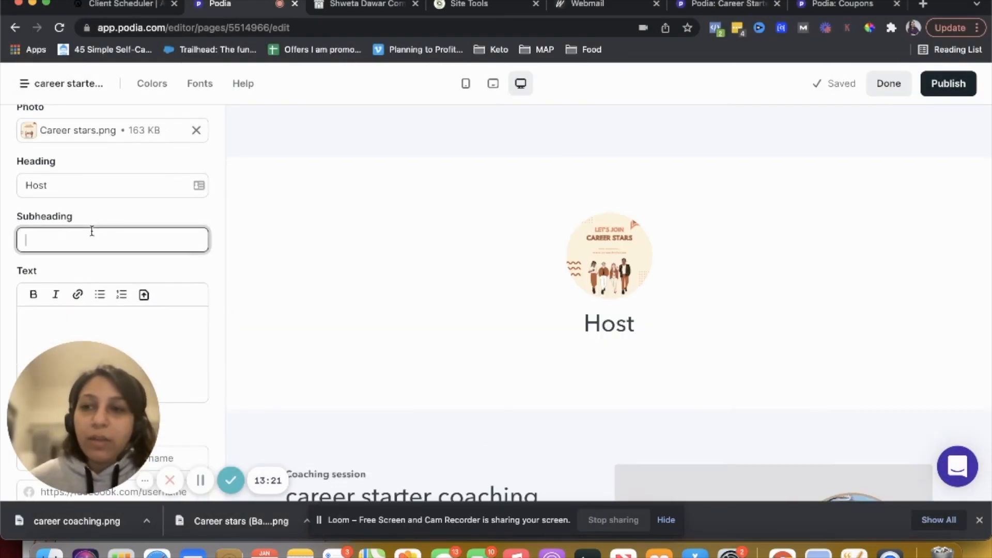
type("Career C")
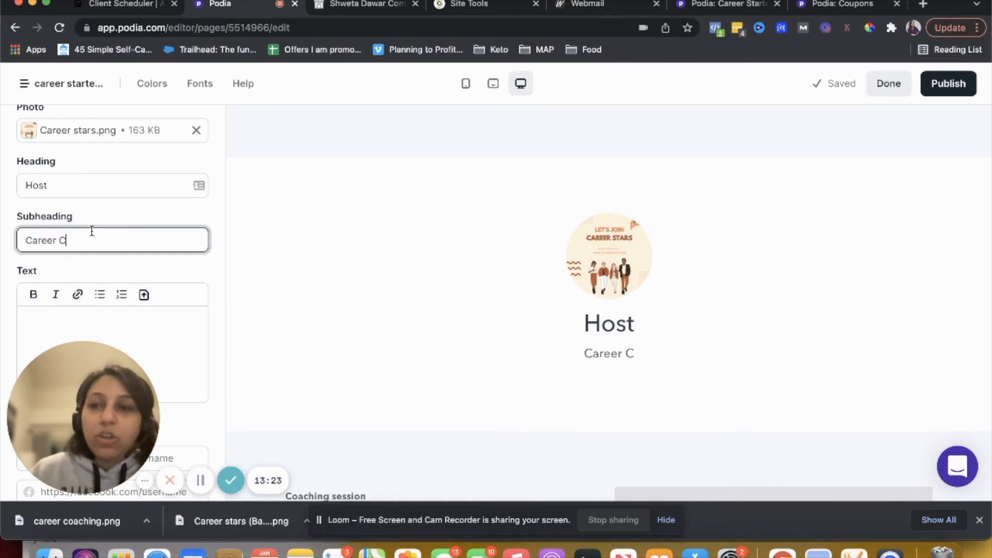
type("oach")
scroll(101, 283, "down", 5)
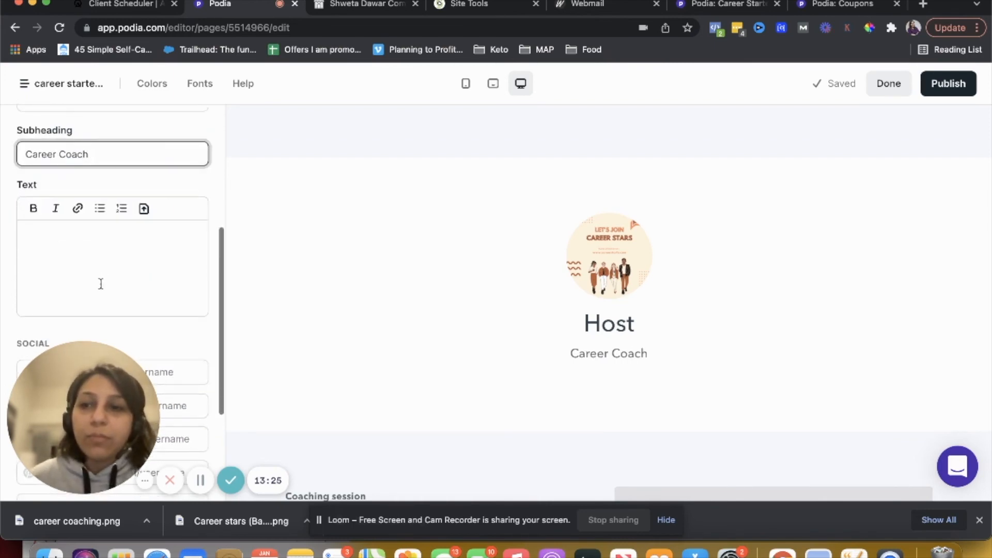
Move the Bio section down below the product banner
scroll(101, 284, "down", 2)
left_click(100, 240)
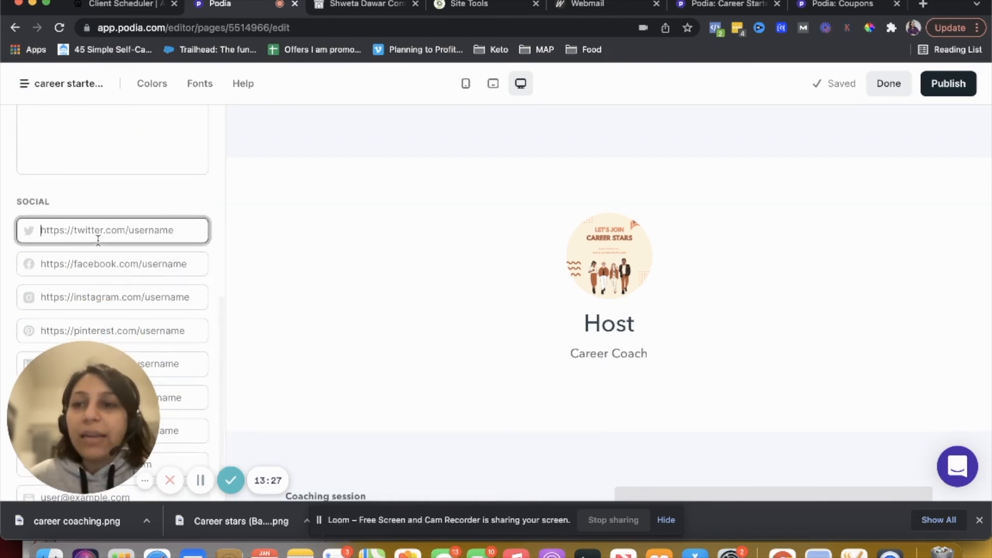
scroll(99, 240, "down", 1)
scroll(122, 247, "up", 10)
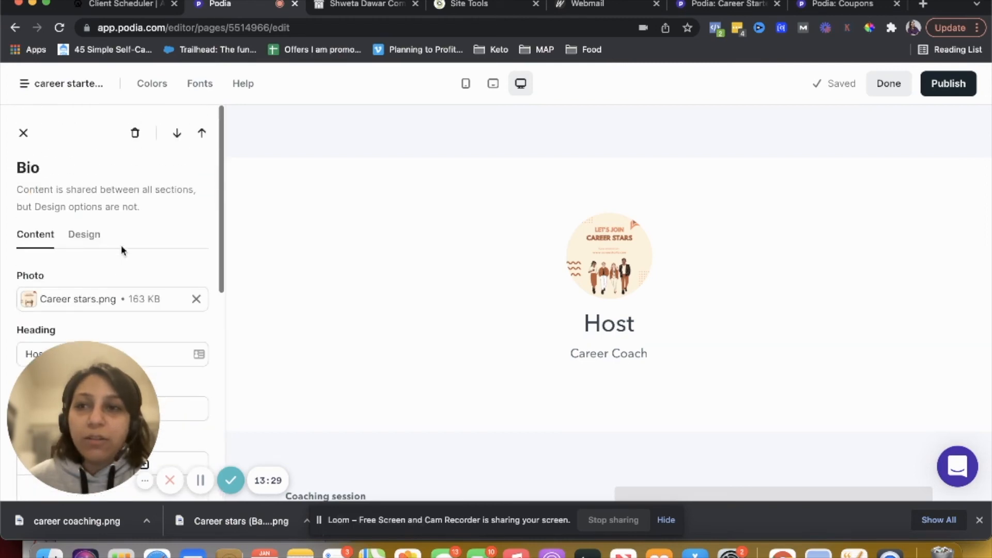
scroll(488, 281, "down", 5)
scroll(488, 282, "down", 3)
scroll(487, 281, "up", 5)
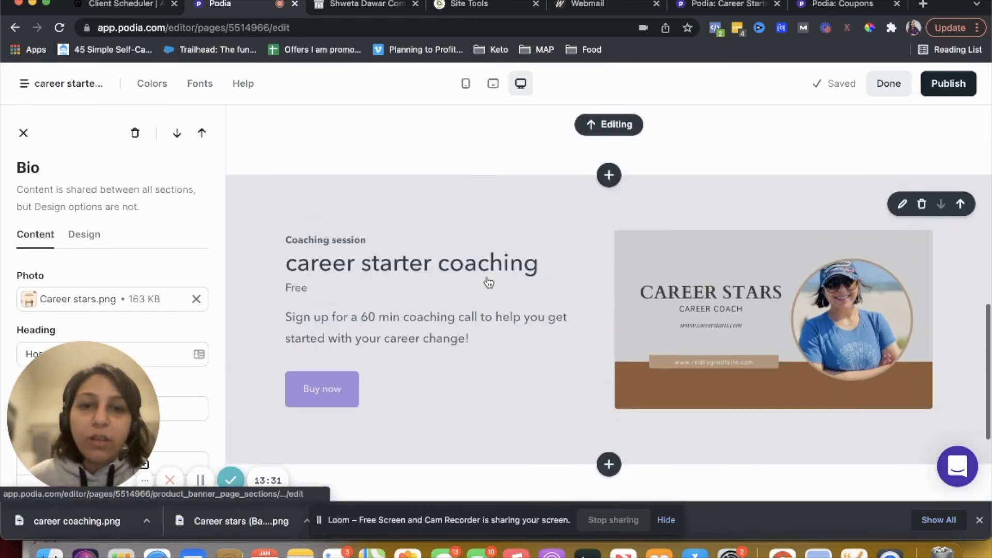
left_click(941, 133)
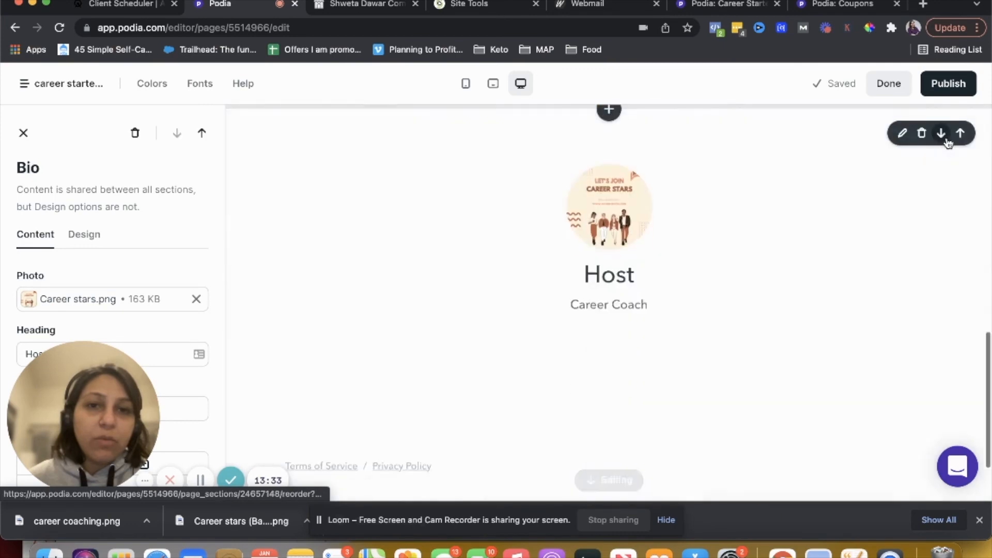
Delete the duplicate product banner section
scroll(744, 241, "up", 5)
scroll(745, 241, "up", 5)
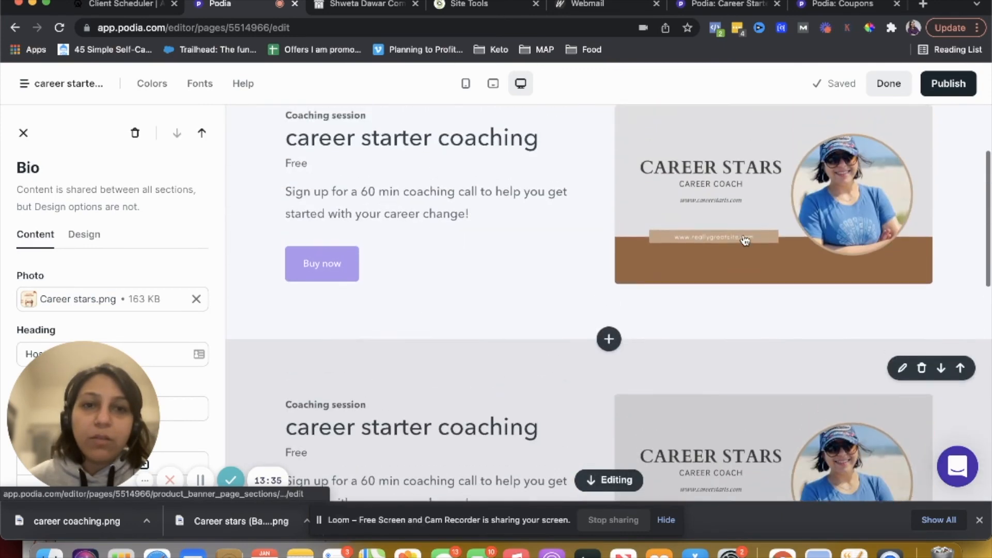
left_click(920, 212)
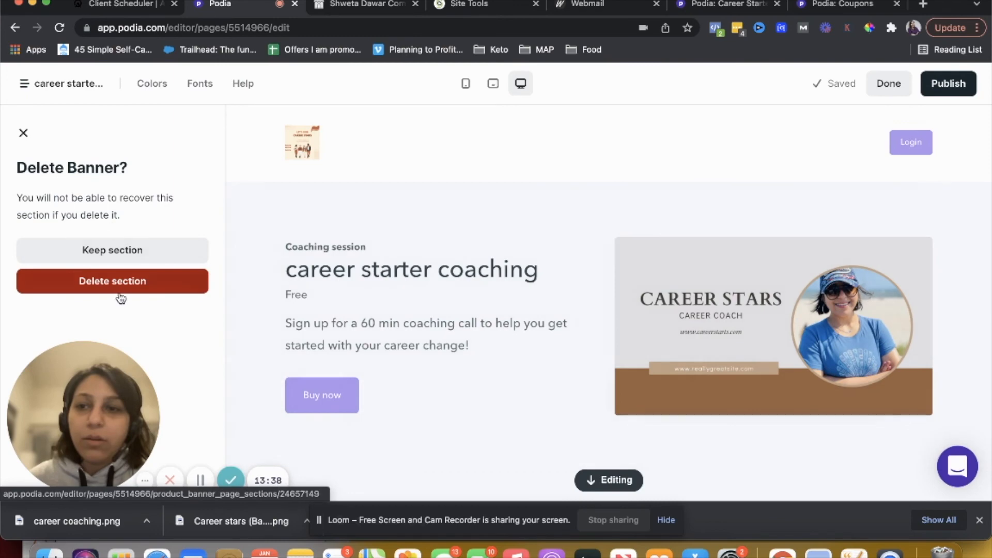
left_click(131, 287)
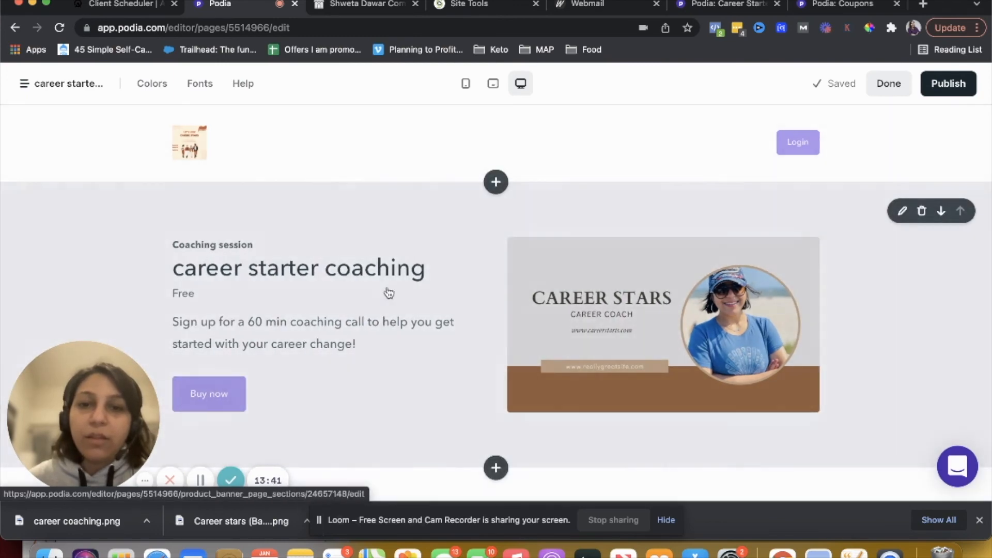
Add an FAQs section above the product banner
scroll(534, 304, "down", 3)
scroll(534, 304, "up", 3)
left_click(494, 190)
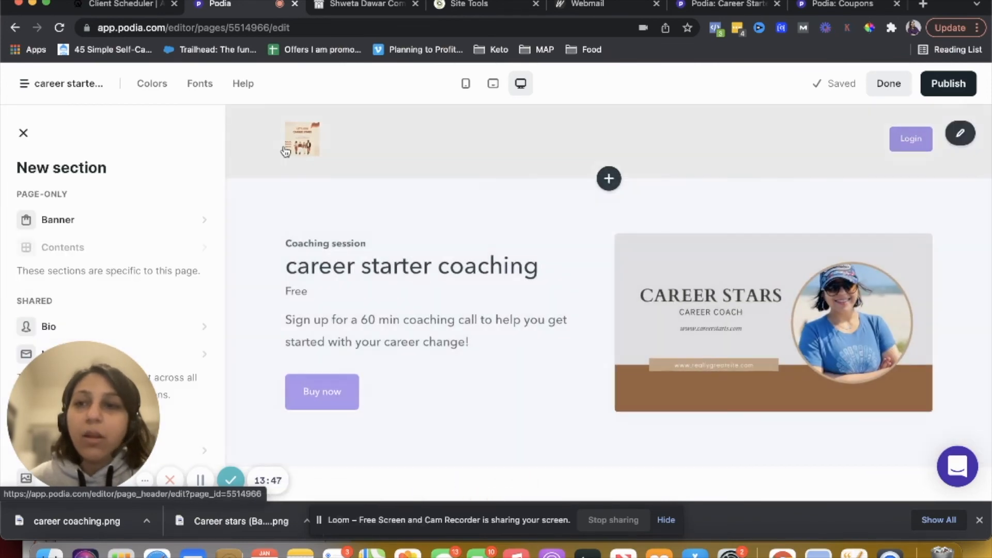
scroll(81, 253, "down", 2)
scroll(81, 252, "down", 4)
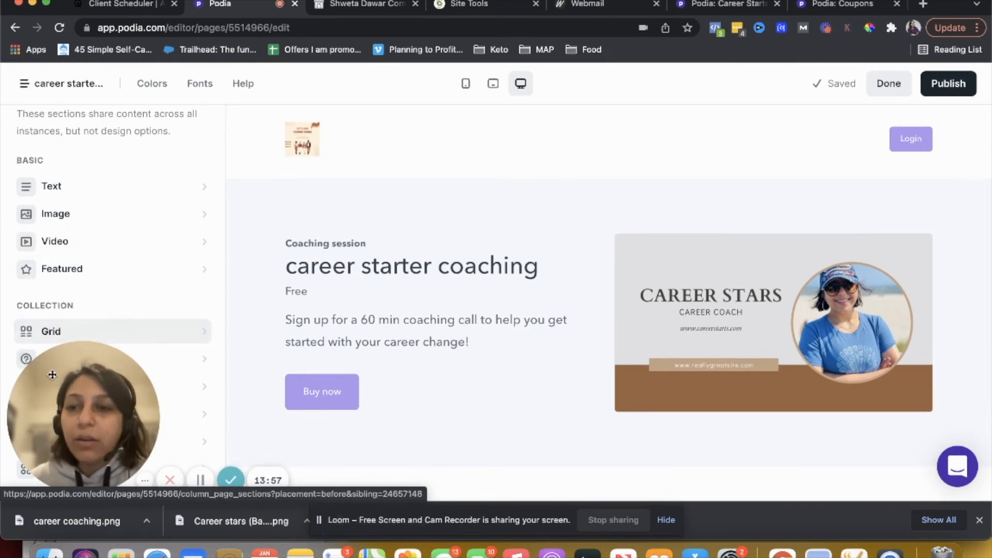
left_click(24, 360)
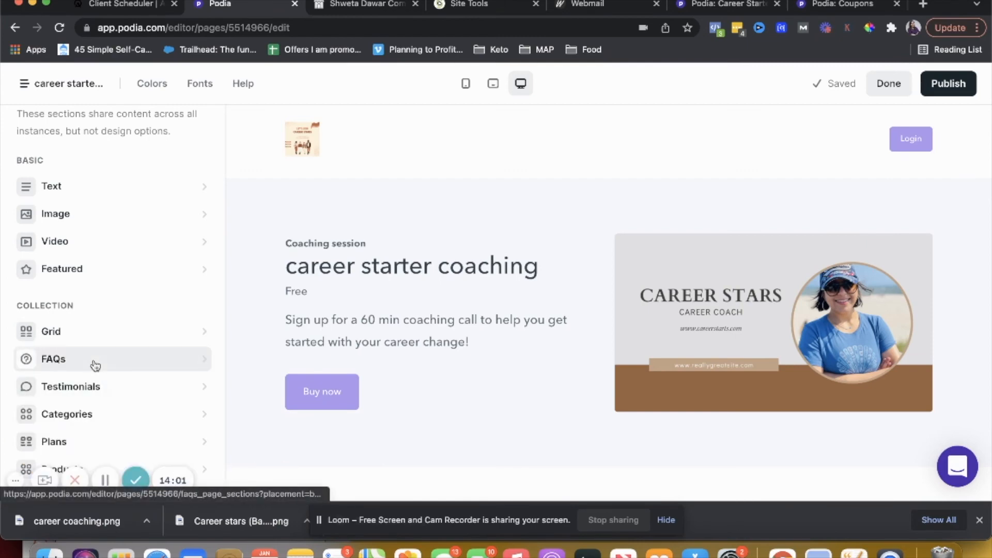
left_click_drag(62, 365, 592, 473)
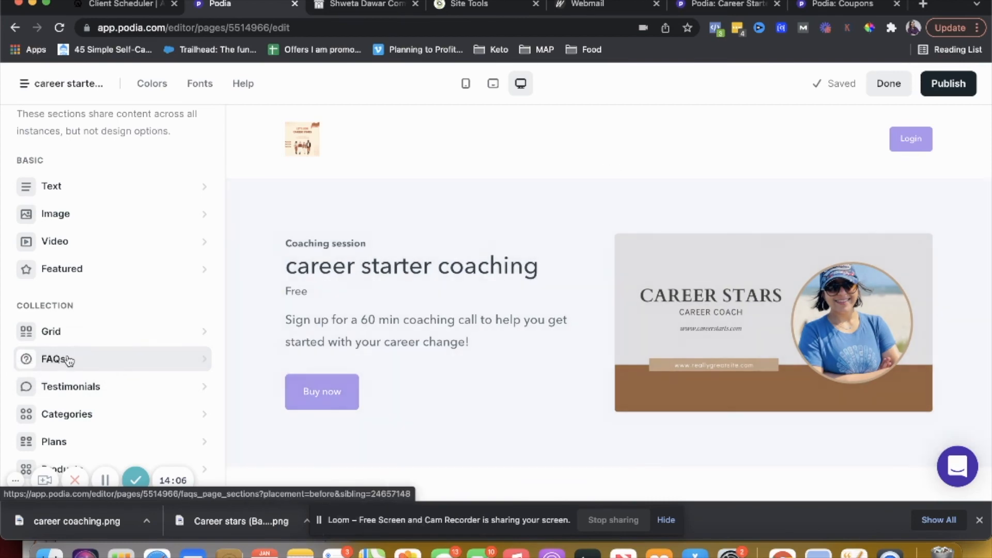
left_click(66, 359)
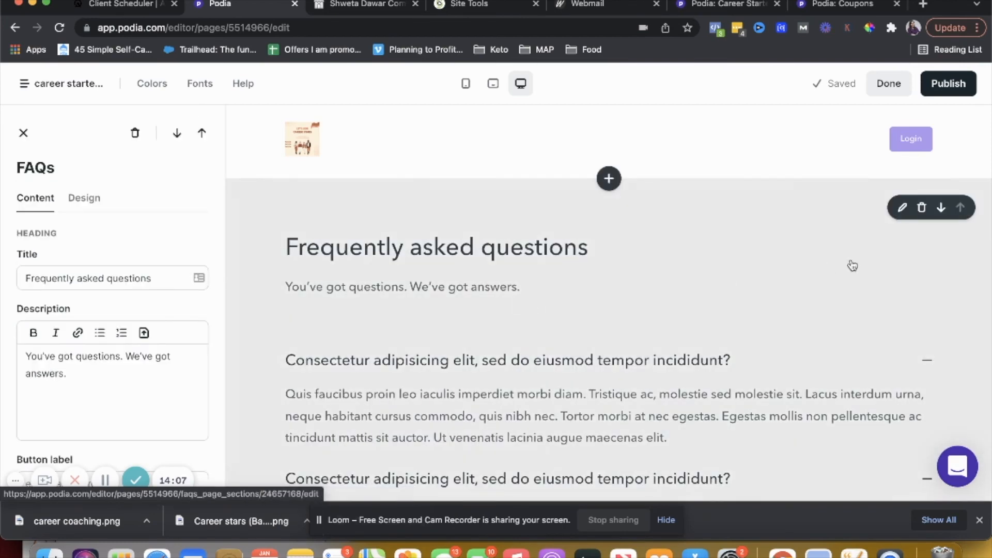
Move the FAQs section down to the bottom of the page
left_click(940, 207)
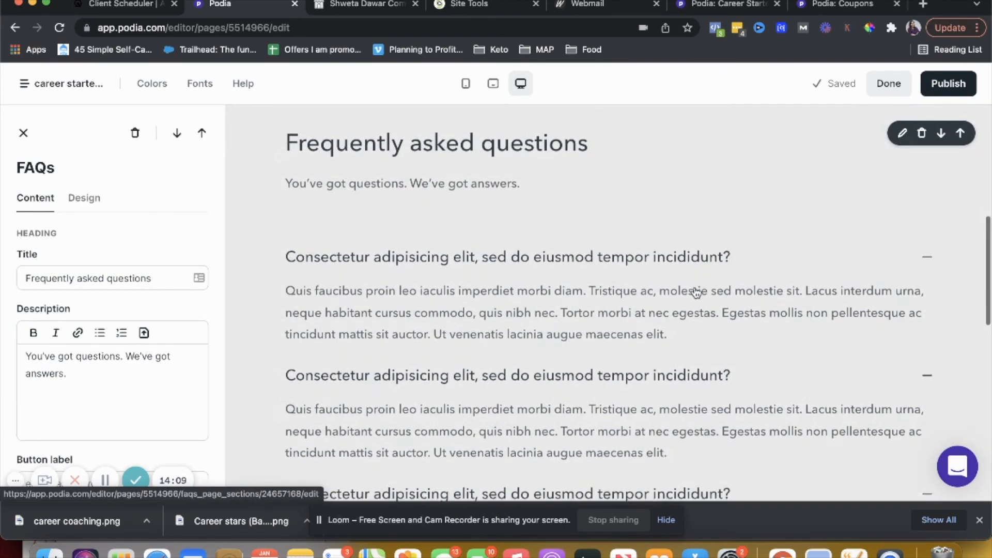
left_click(940, 205)
scroll(708, 287, "down", 5)
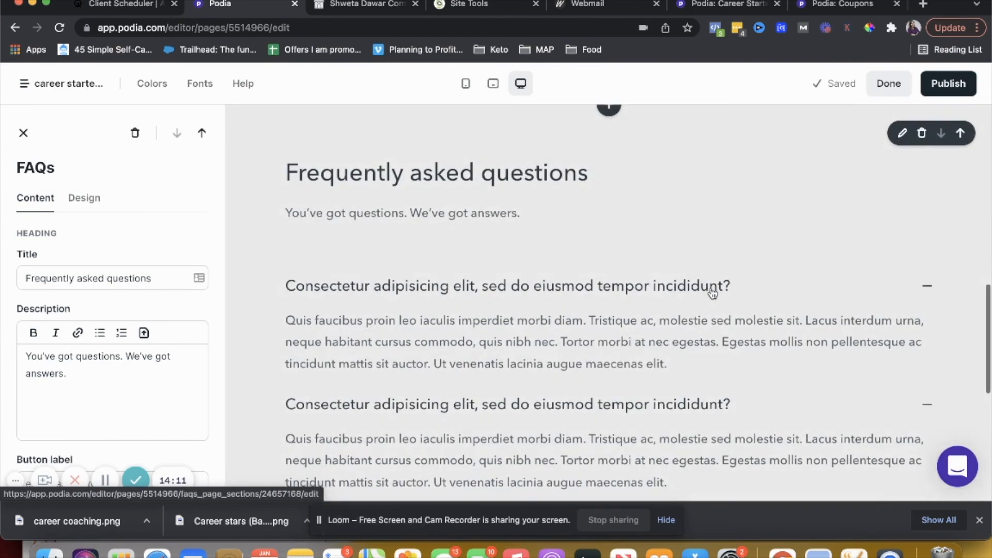
scroll(713, 289, "up", 3)
scroll(436, 321, "down", 4)
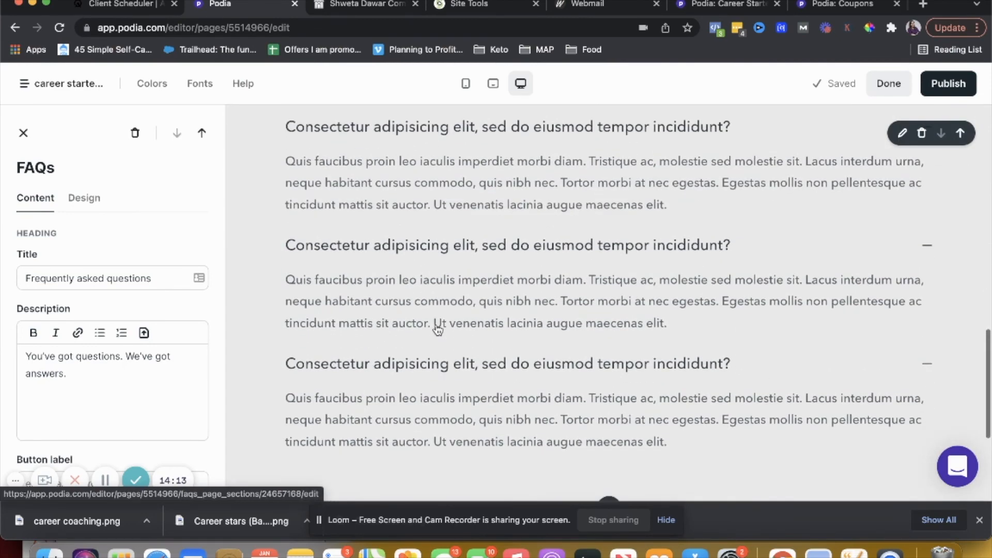
left_click(23, 134)
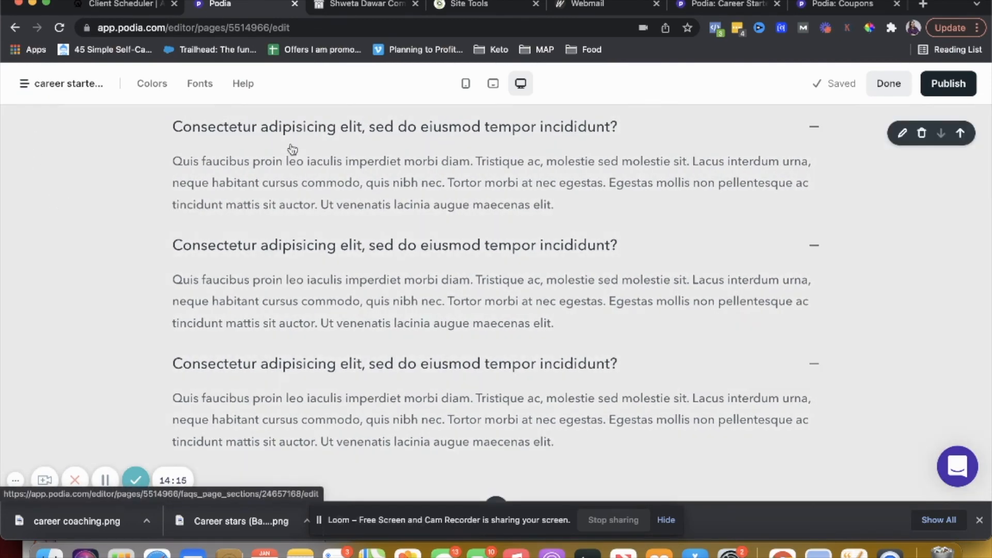
left_click(901, 133)
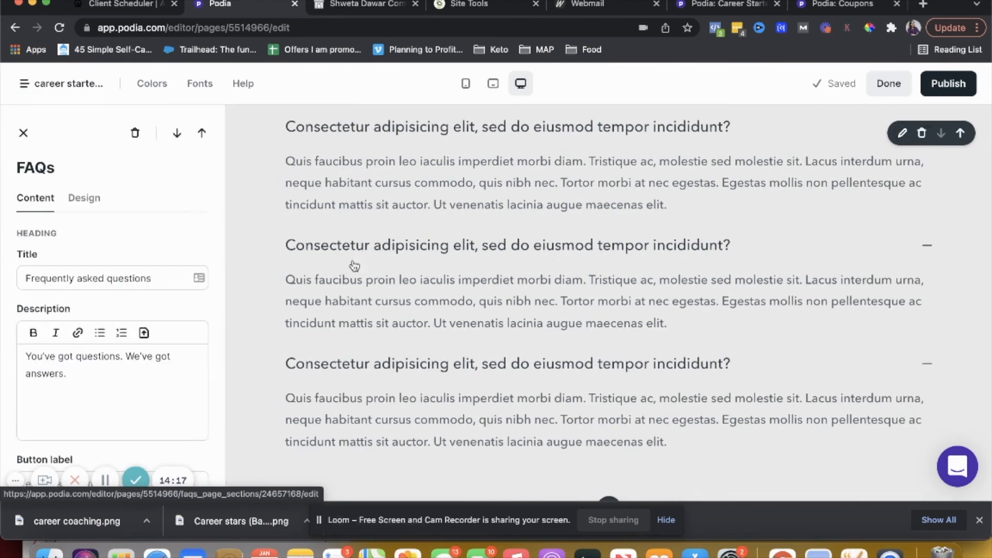
scroll(330, 281, "up", 15)
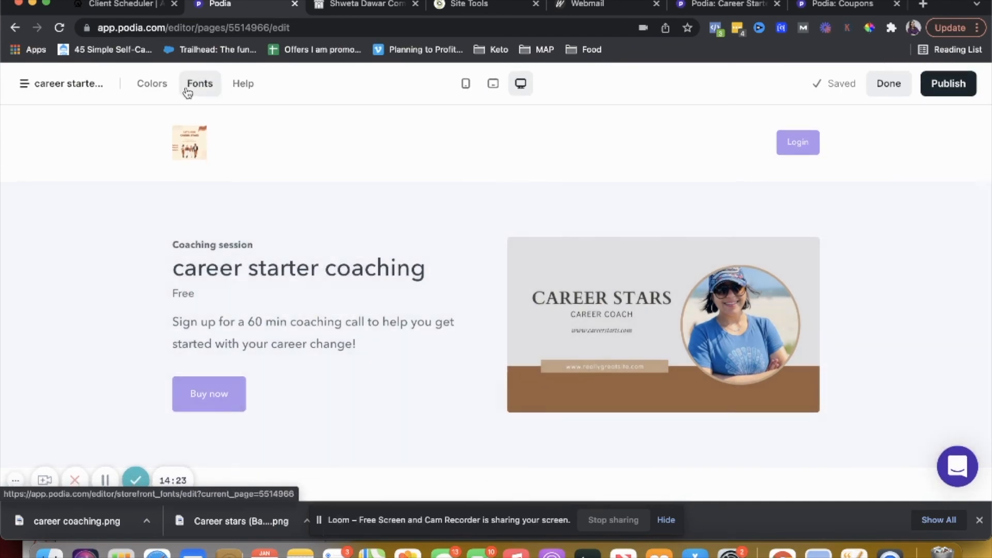
left_click(23, 87)
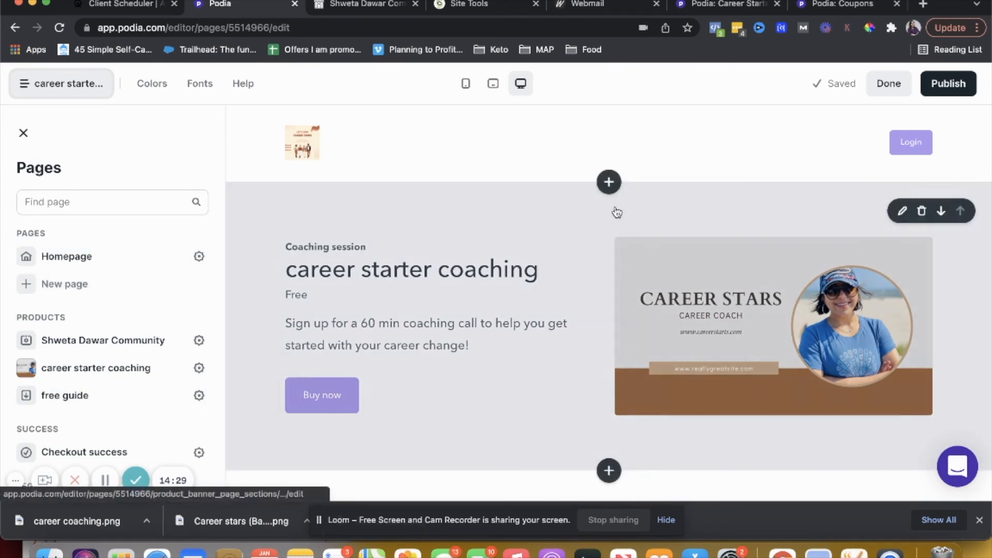
Add a Testimonials section above the product banner
left_click(608, 183)
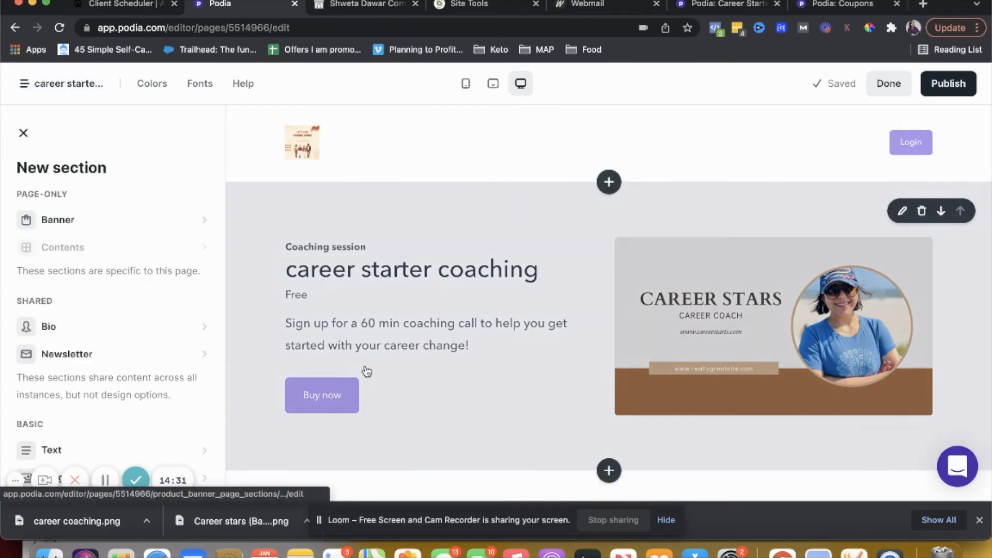
scroll(365, 370, "down", 4)
scroll(69, 356, "down", 5)
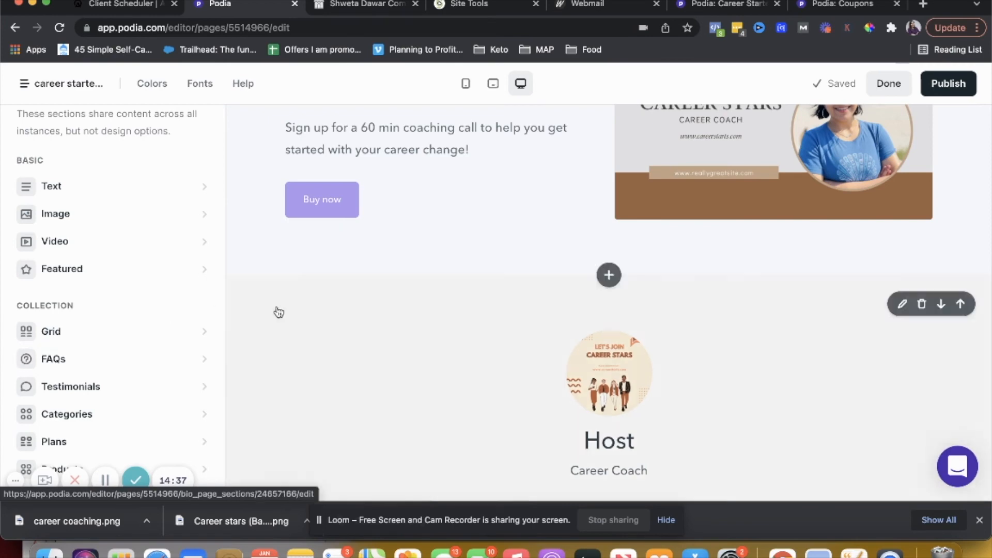
scroll(276, 311, "down", 1)
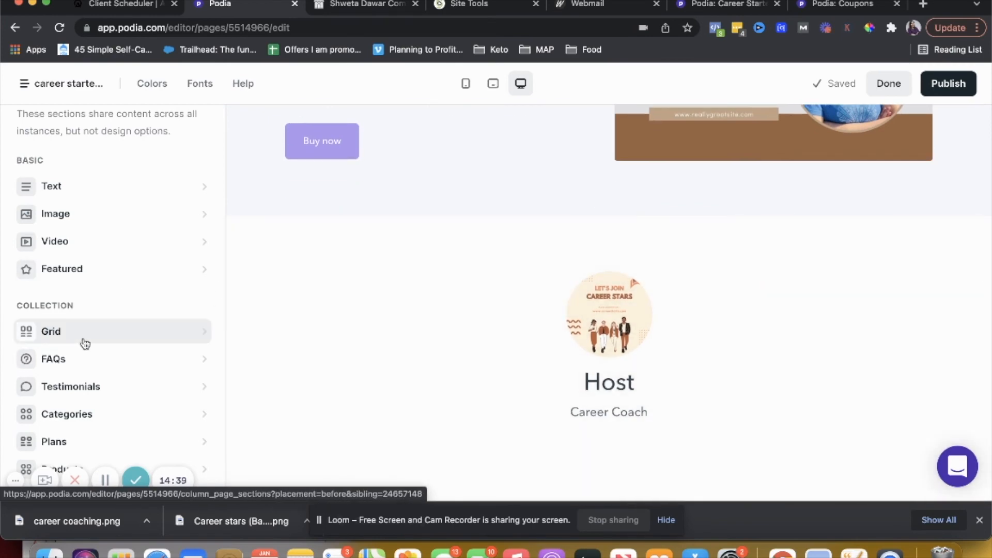
left_click(91, 385)
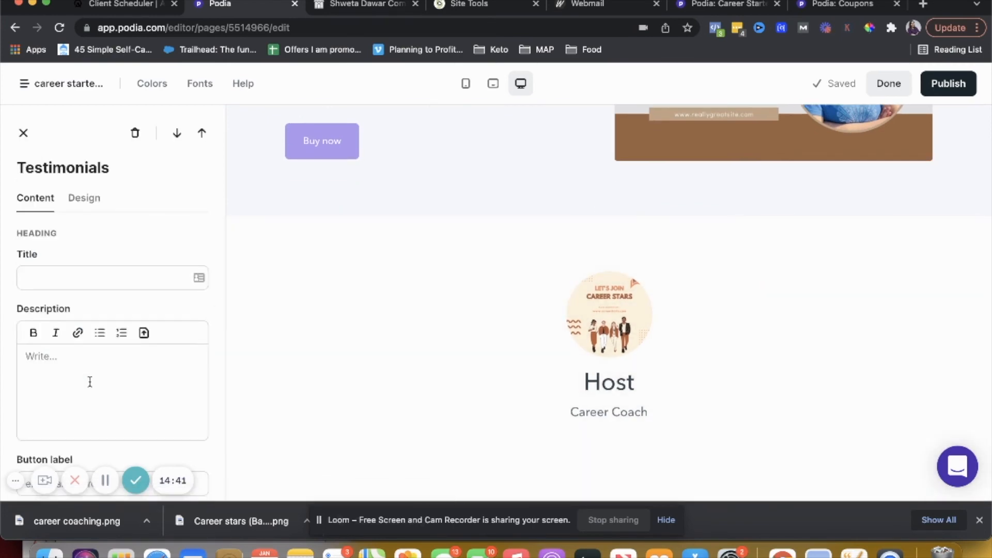
scroll(354, 312, "down", 8)
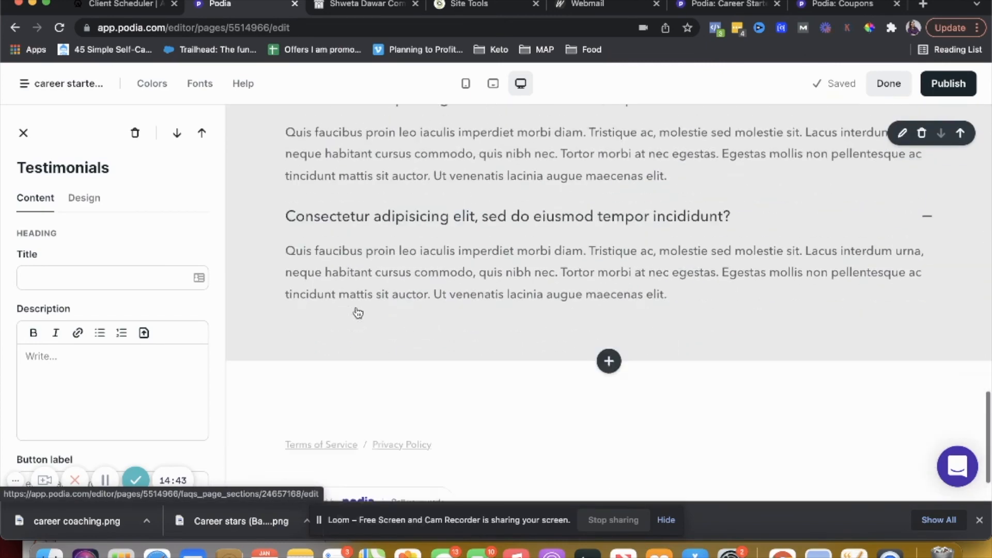
scroll(357, 312, "down", 1)
left_click(78, 279)
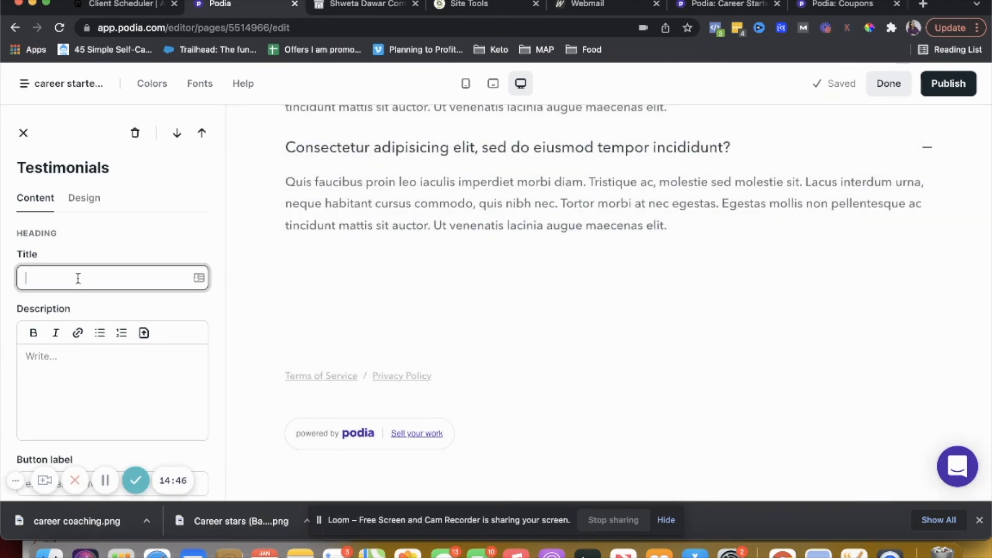
left_click(23, 133)
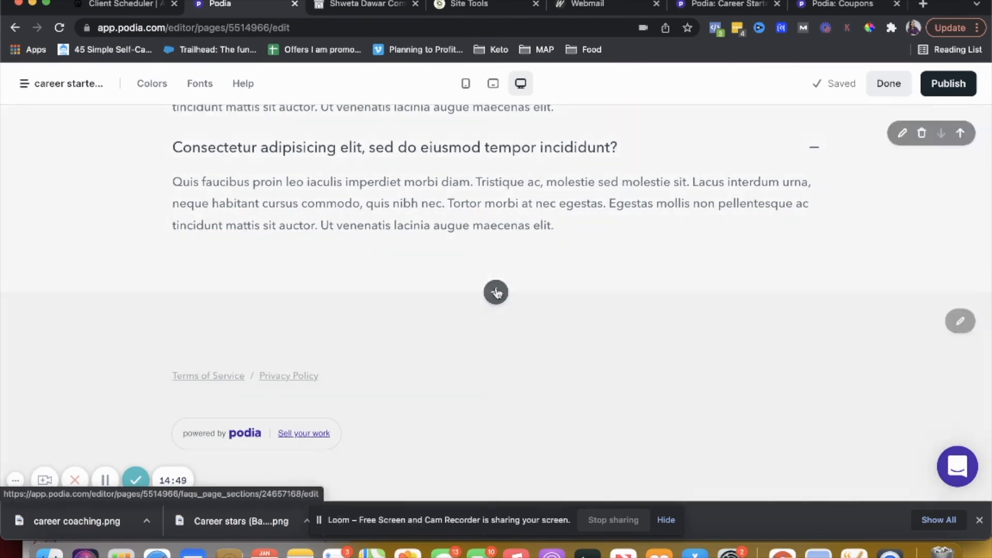
Add another Testimonials section at the bottom of the page, below the FAQs
left_click(496, 292)
scroll(127, 357, "down", 5)
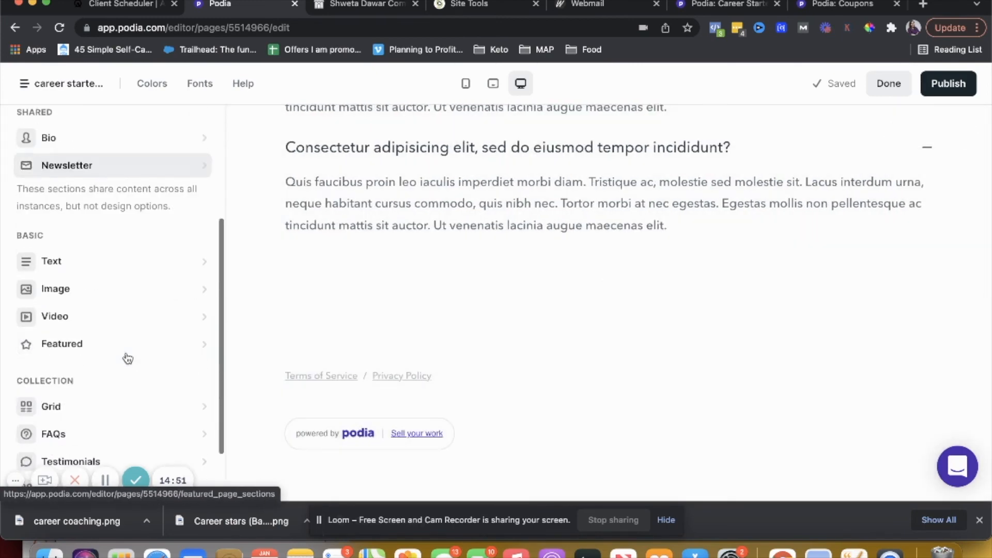
left_click(118, 389)
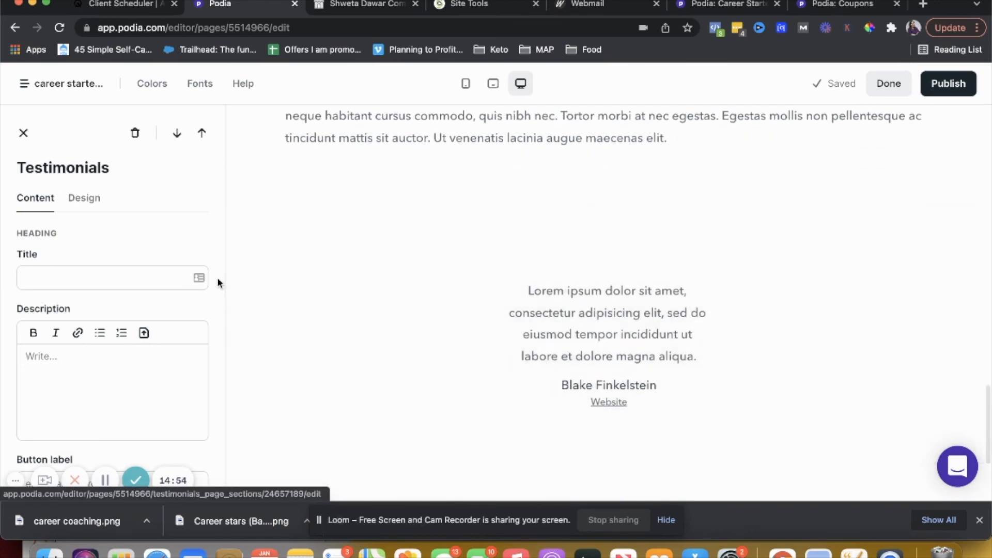
left_click(149, 283)
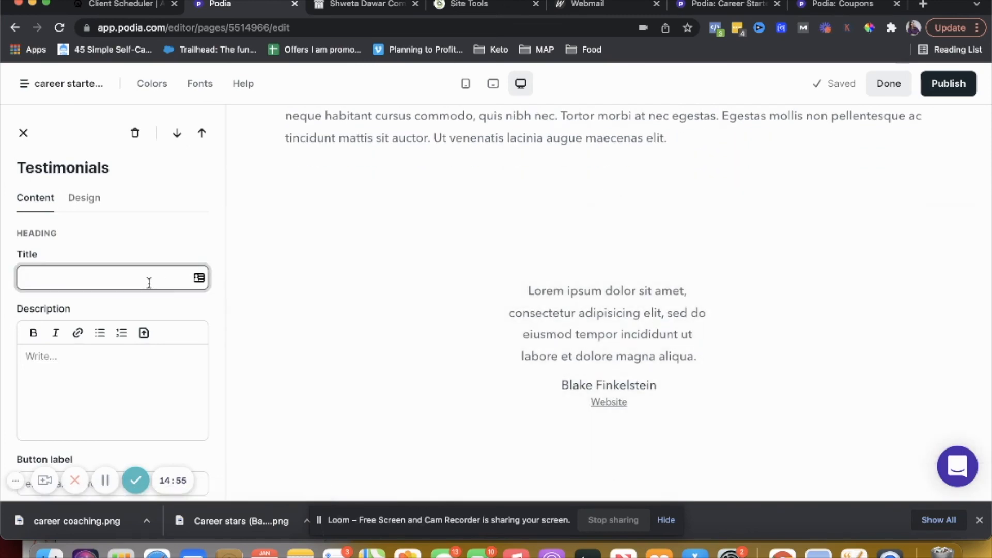
scroll(170, 335, "down", 3)
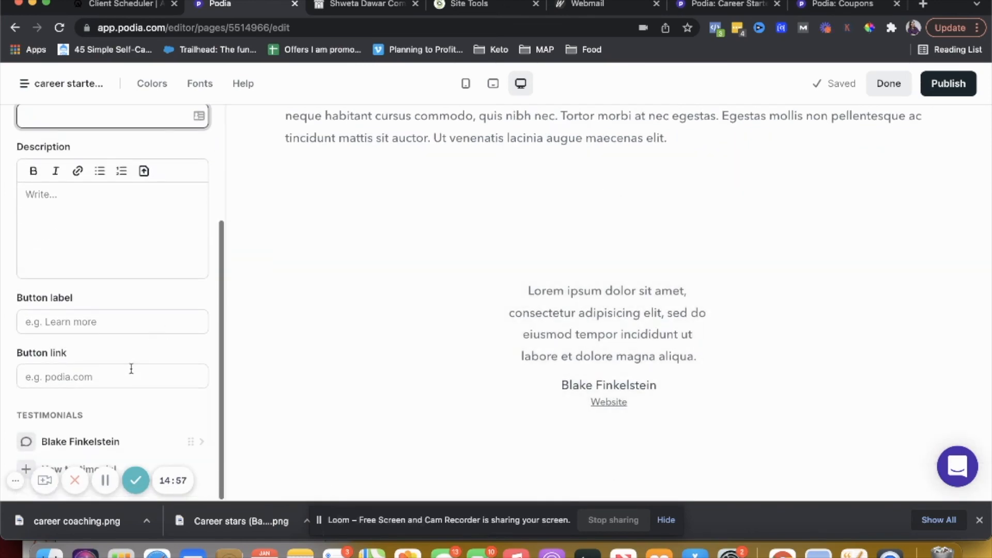
scroll(142, 408, "up", 3)
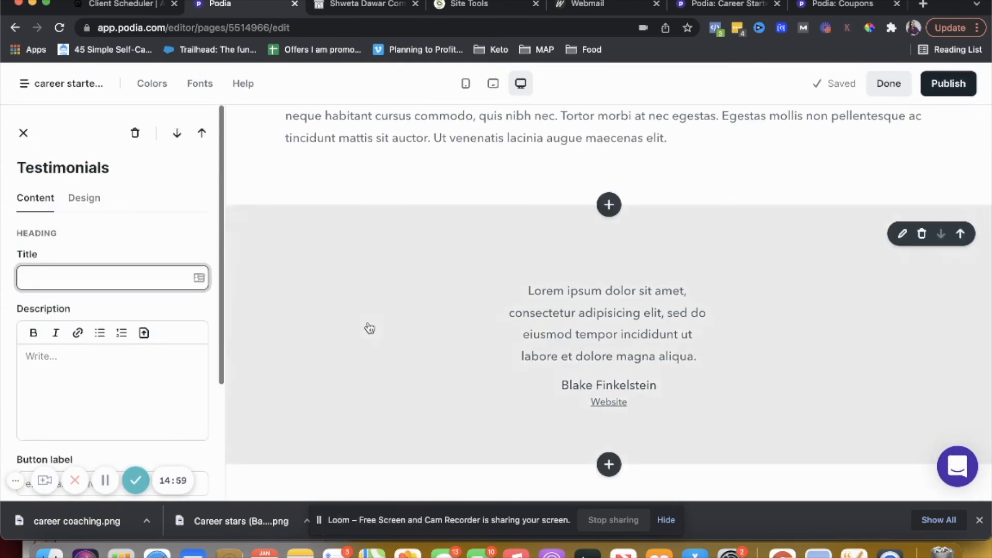
scroll(369, 328, "up", 5)
scroll(369, 328, "up", 7)
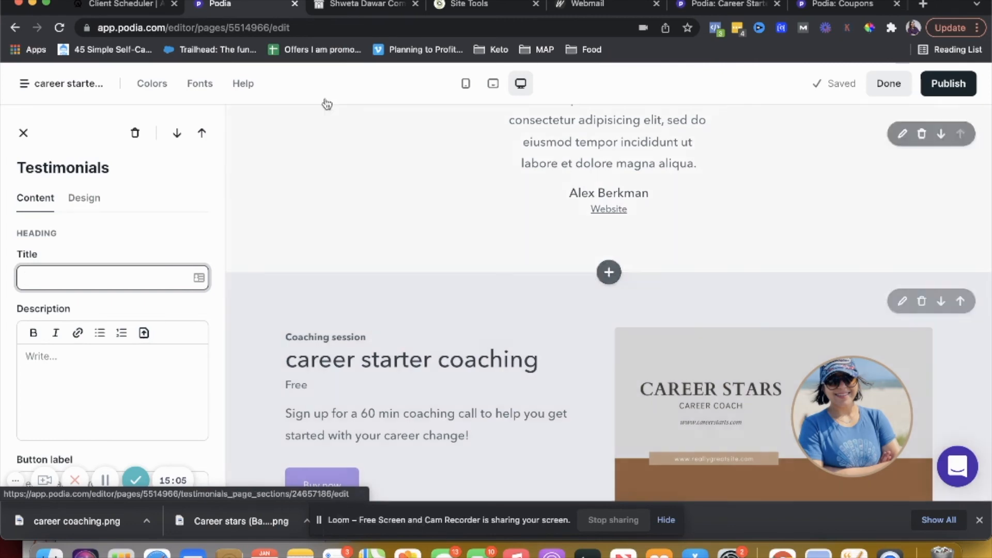
Close the Testimonials section settings and exit the page editor
left_click(24, 133)
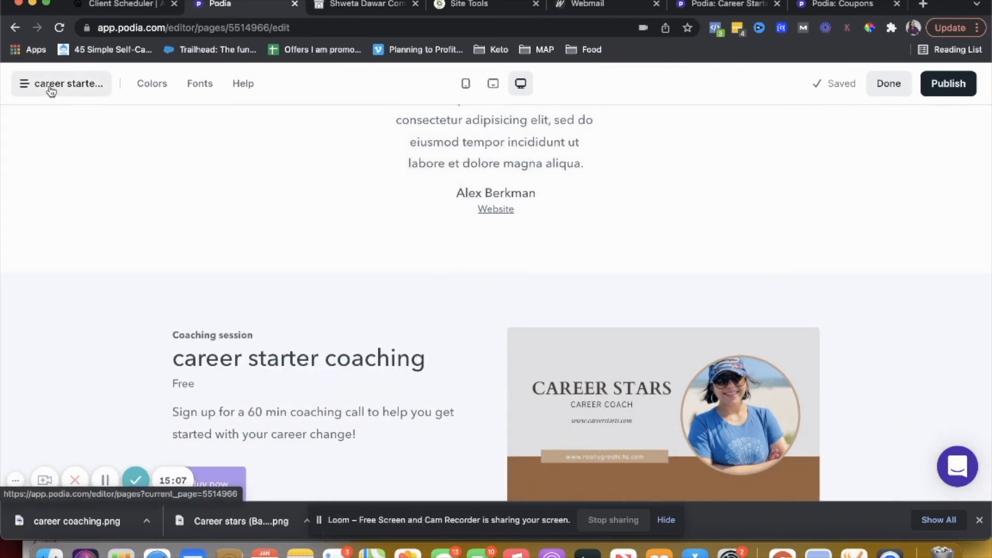
left_click(51, 87)
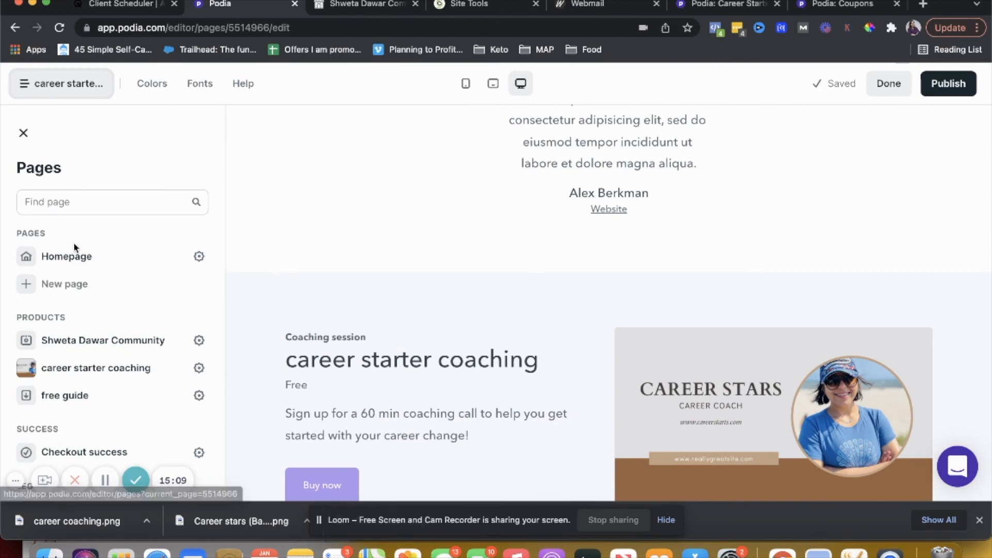
left_click(898, 92)
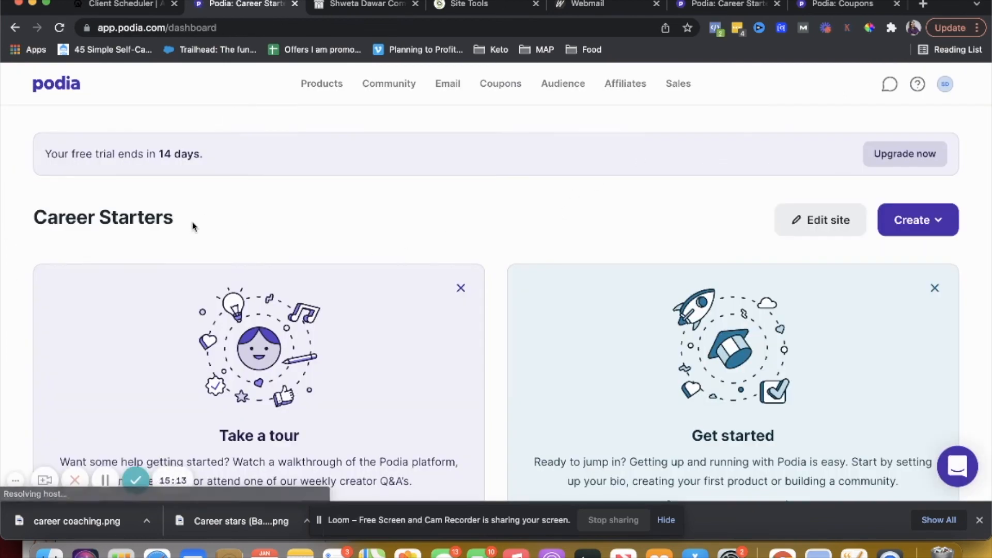
Open the live site from the account menu and view the career starter coaching product page
left_click(317, 87)
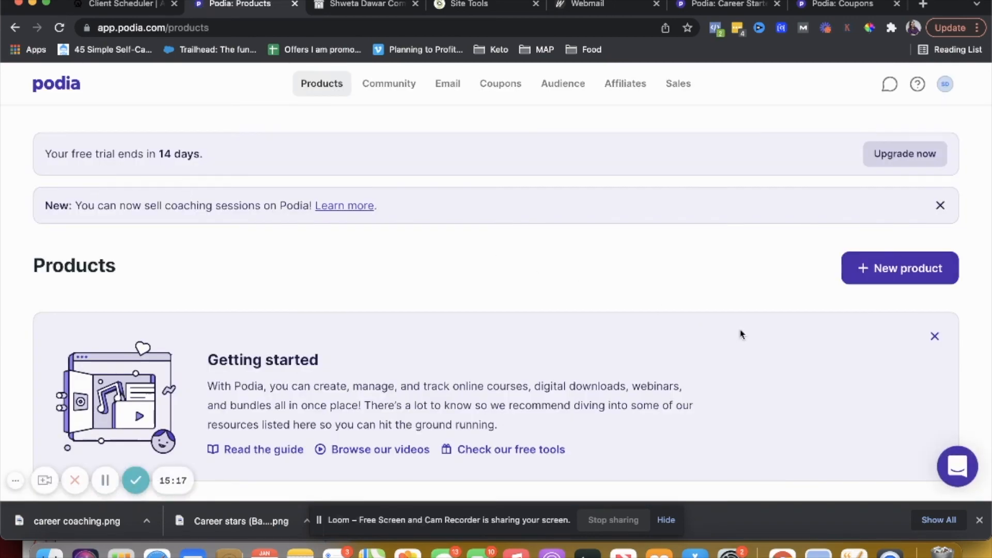
left_click(944, 86)
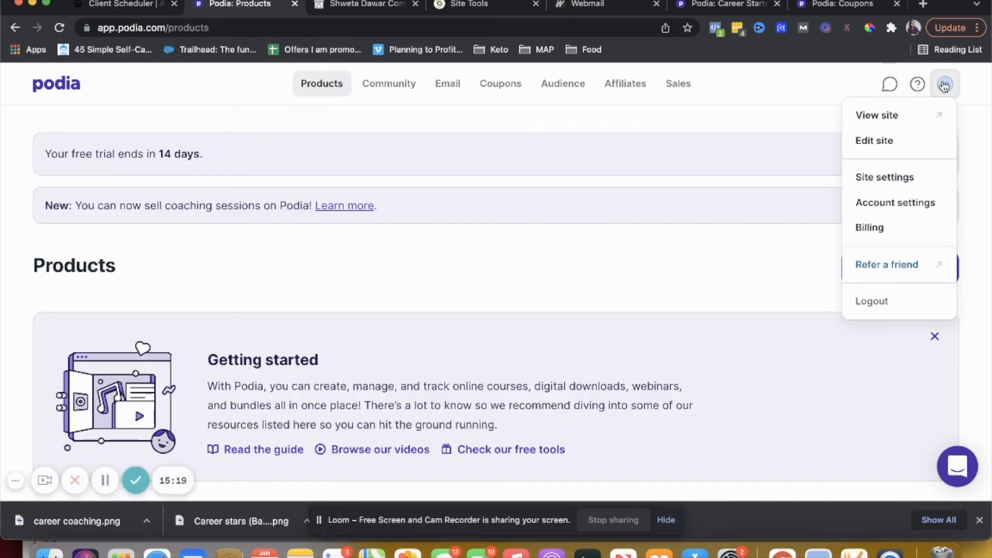
left_click(904, 116)
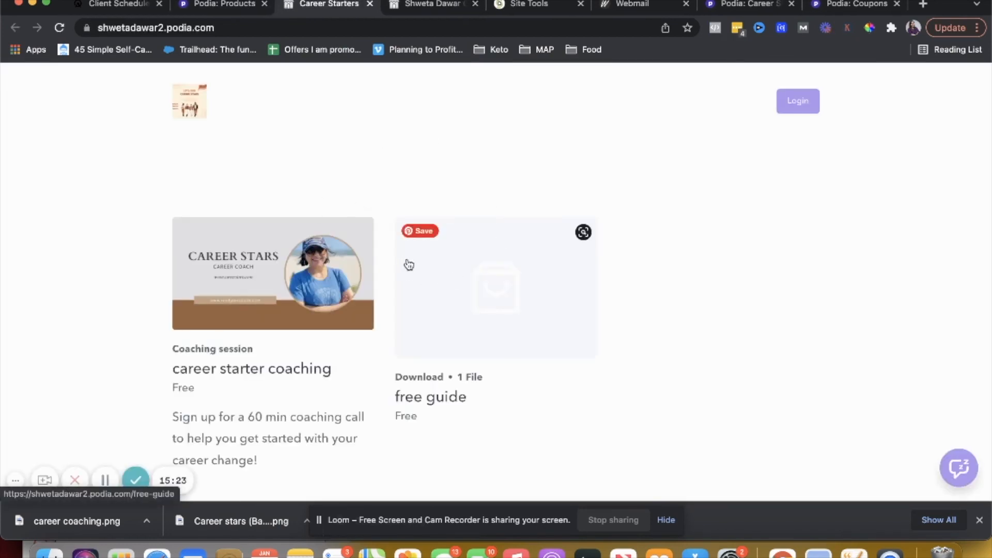
scroll(407, 264, "down", 3)
scroll(405, 264, "up", 3)
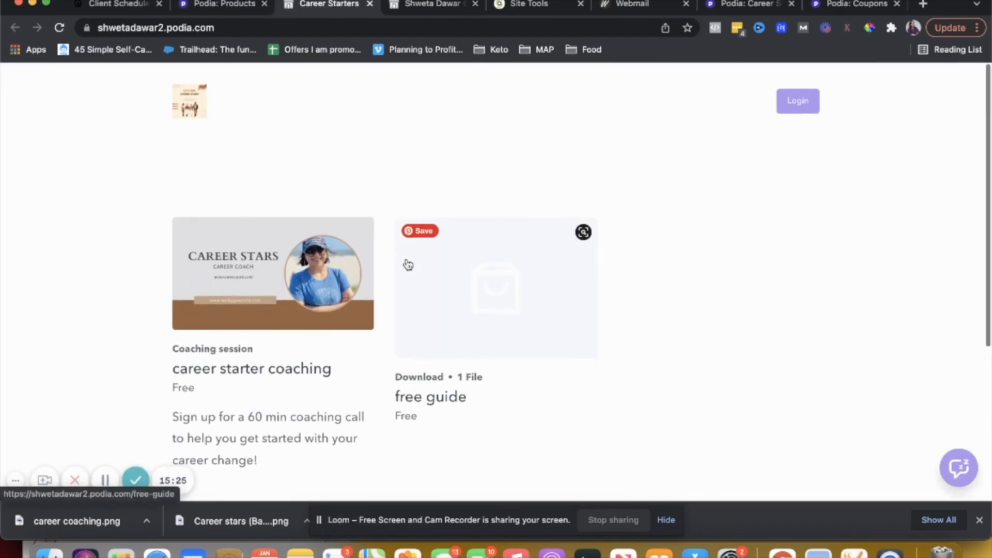
left_click(280, 289)
scroll(387, 178, "down", 3)
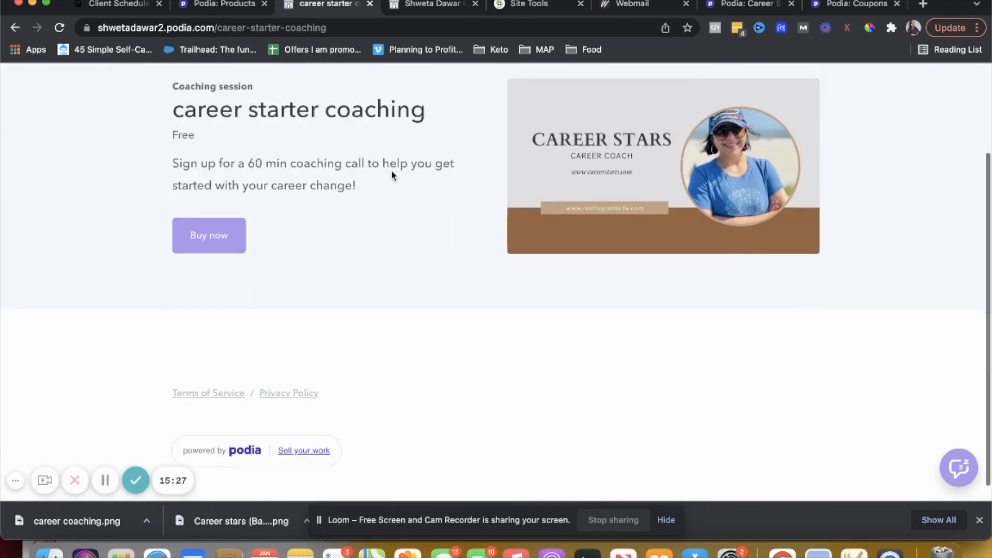
scroll(393, 174, "up", 3)
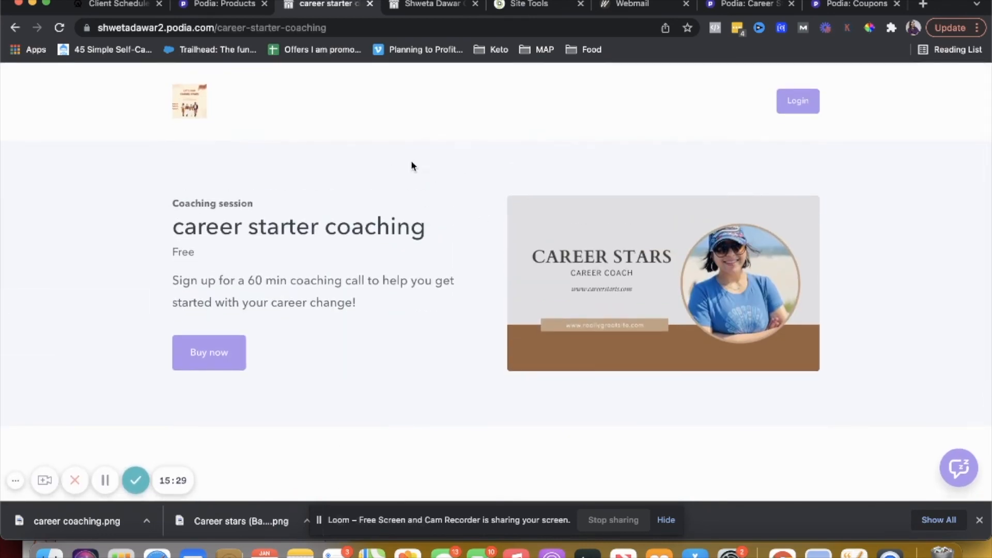
Open the product's Buy now checkout dialog and dismiss it without buying
left_click(219, 366)
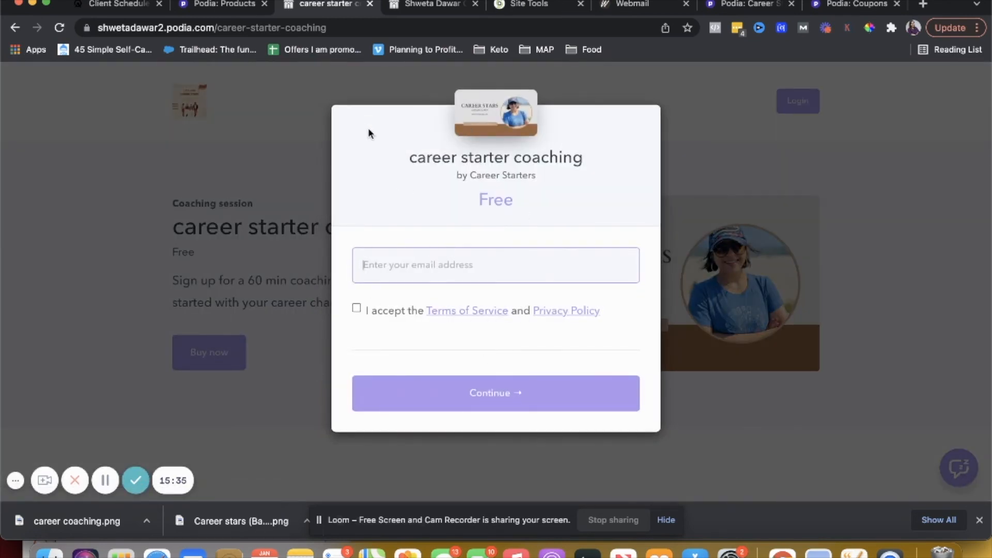
left_click(284, 228)
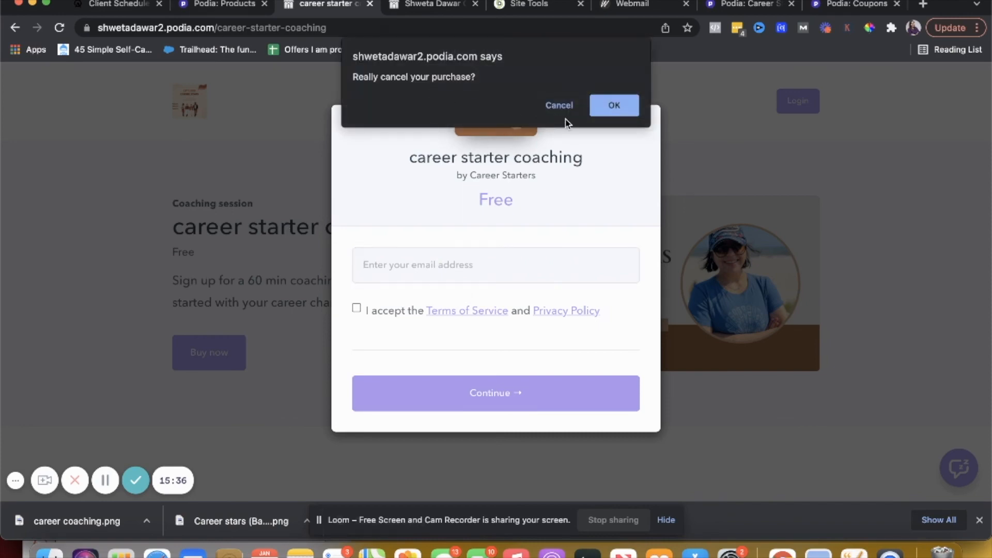
left_click(559, 106)
Return to the Products list and open the career starter coaching product page in the editor
left_click(228, 7)
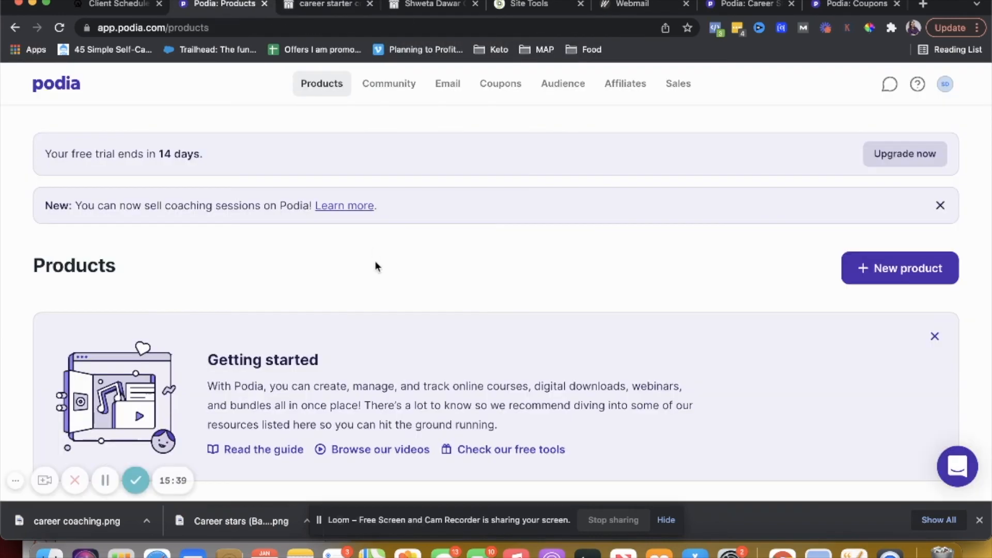
scroll(697, 314, "down", 5)
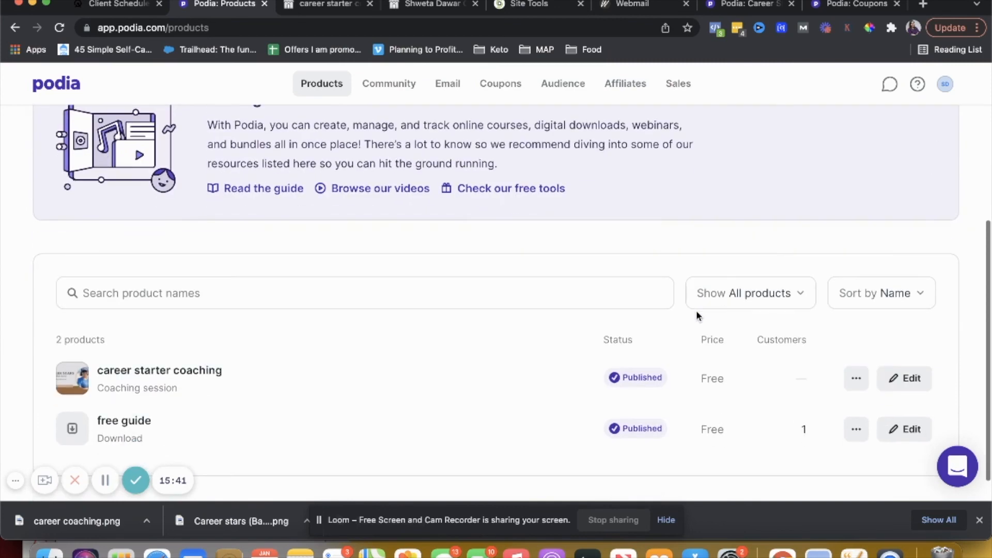
left_click(859, 385)
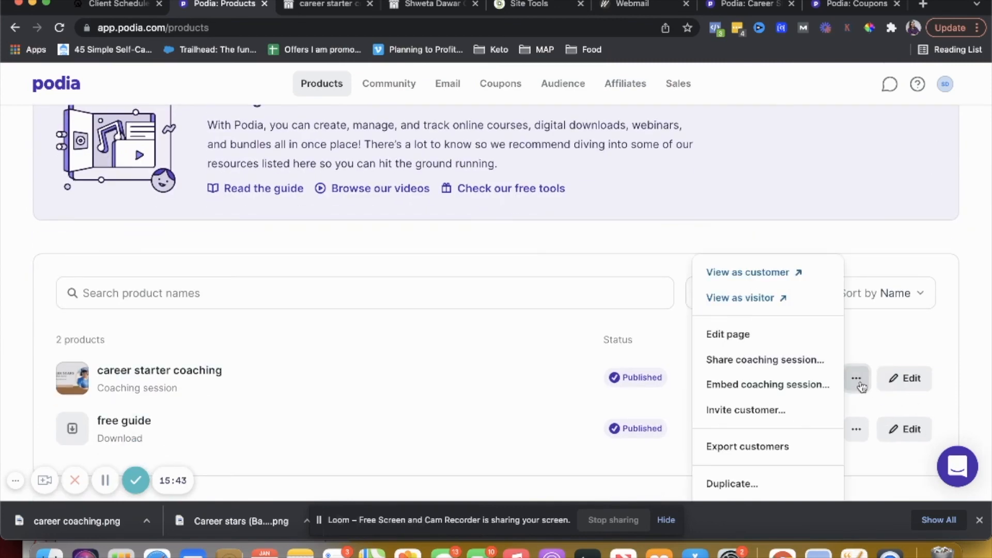
left_click(731, 335)
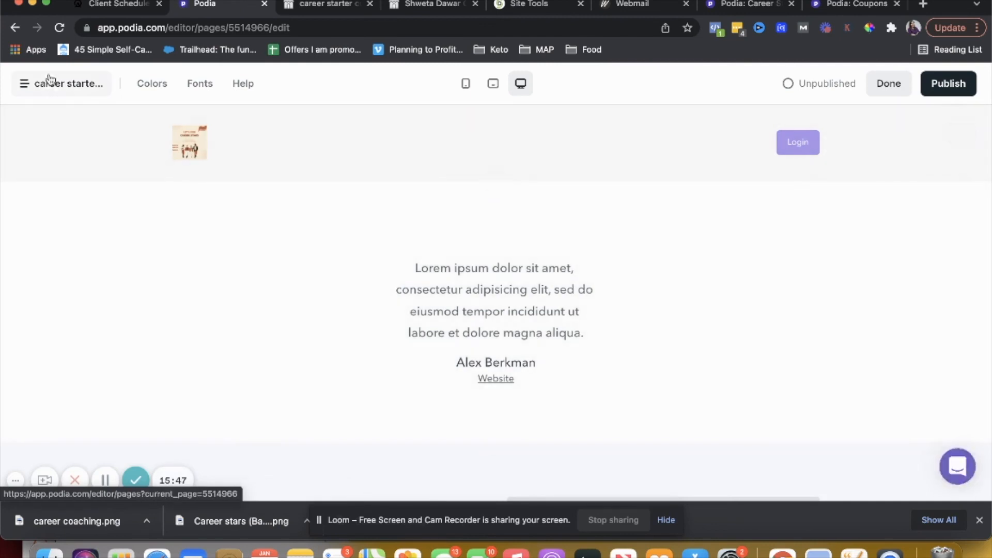
Switch to the Homepage and add a Grid section above the products section
left_click(50, 81)
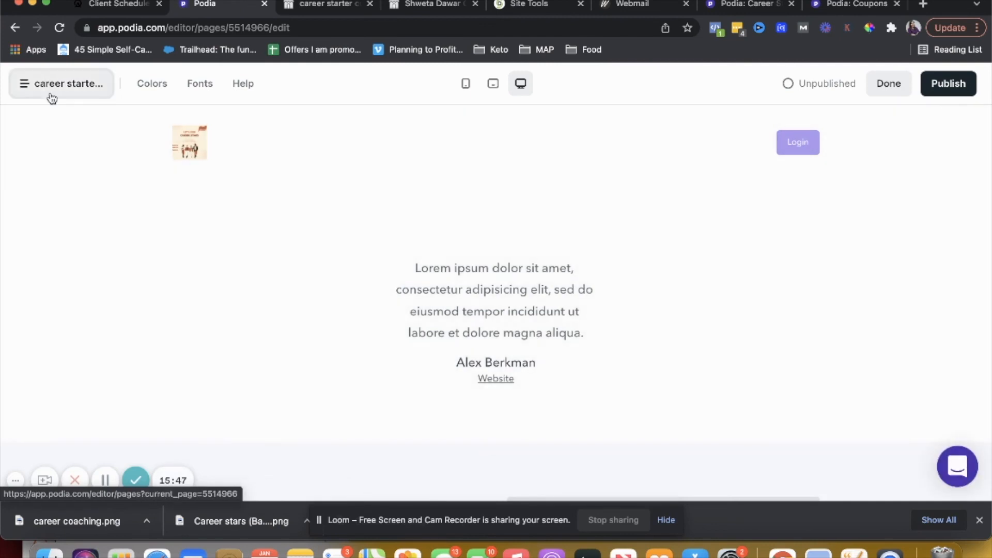
left_click(89, 261)
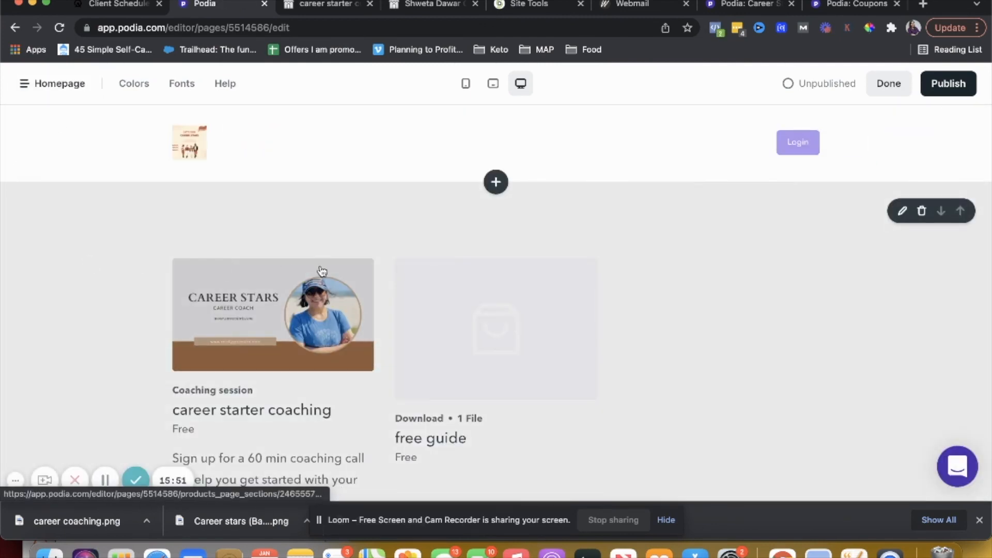
left_click(494, 186)
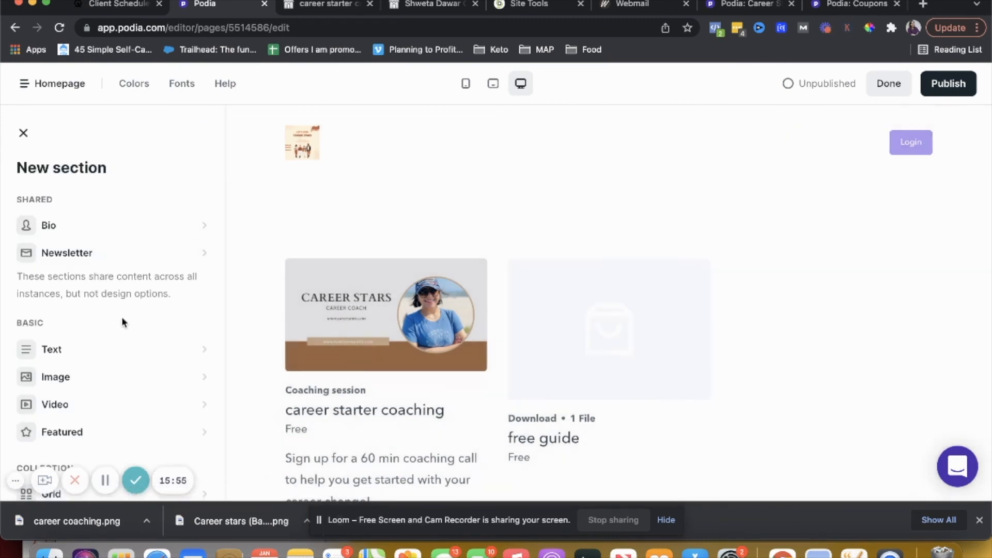
scroll(85, 288, "down", 5)
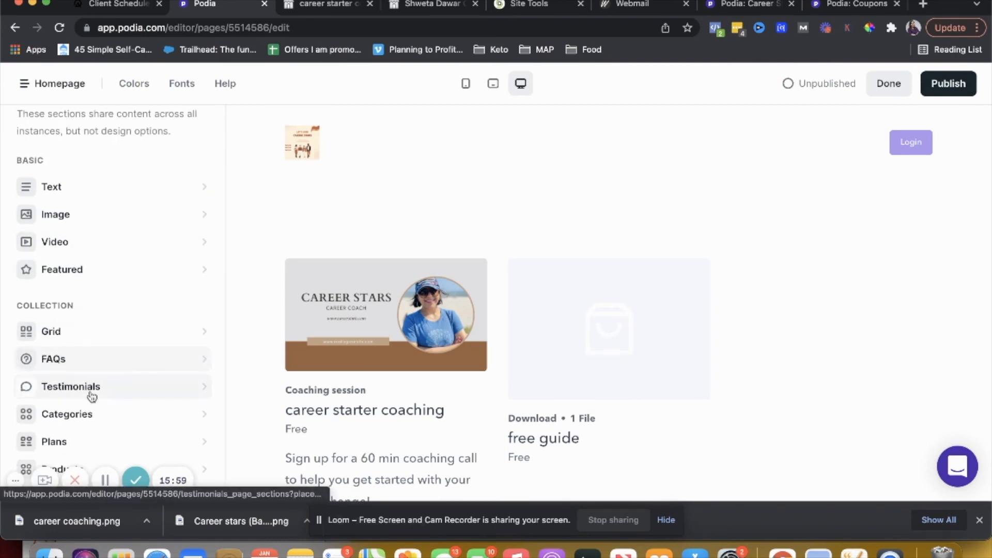
left_click_drag(77, 334, 412, 191)
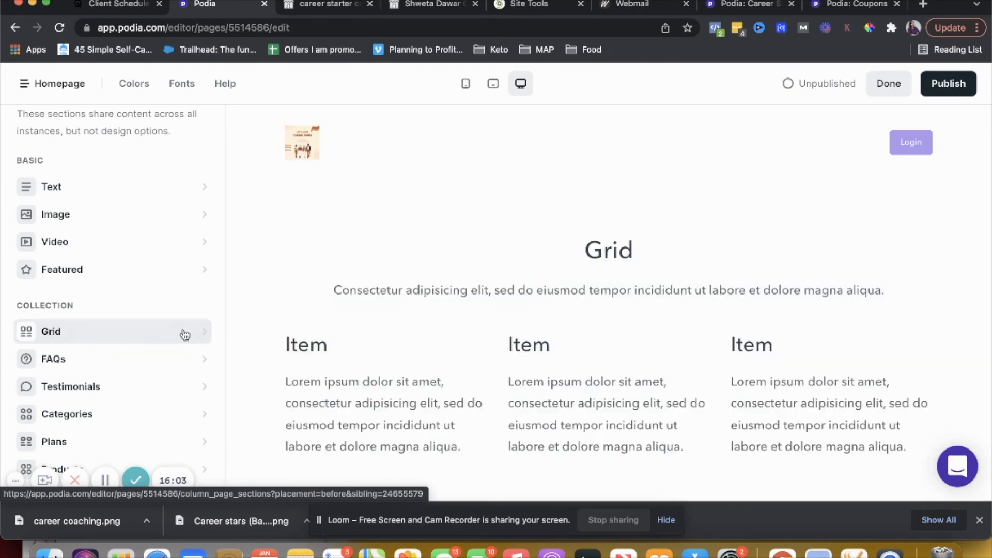
left_click(184, 332)
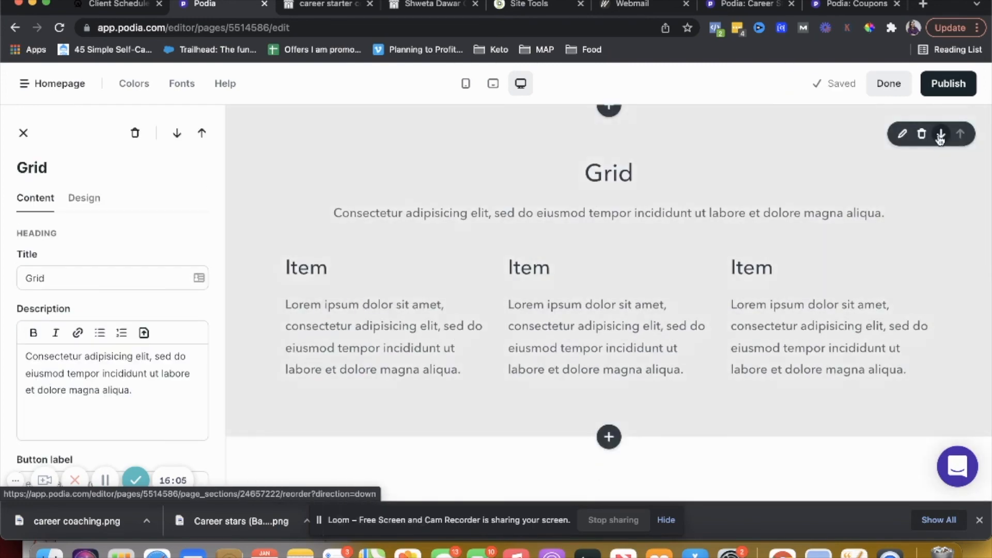
Move the Grid section down below the products section
left_click(940, 134)
scroll(694, 253, "down", 5)
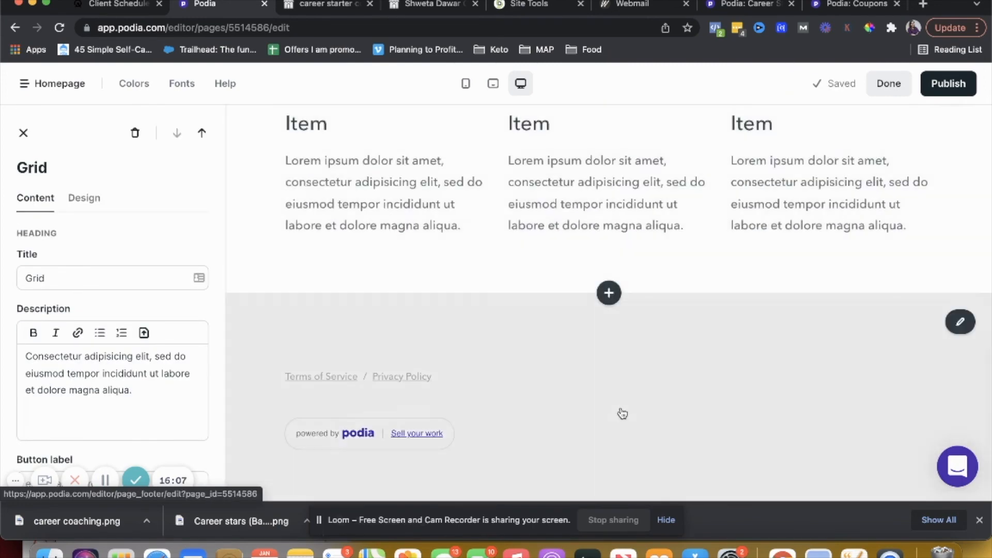
scroll(622, 413, "up", 3)
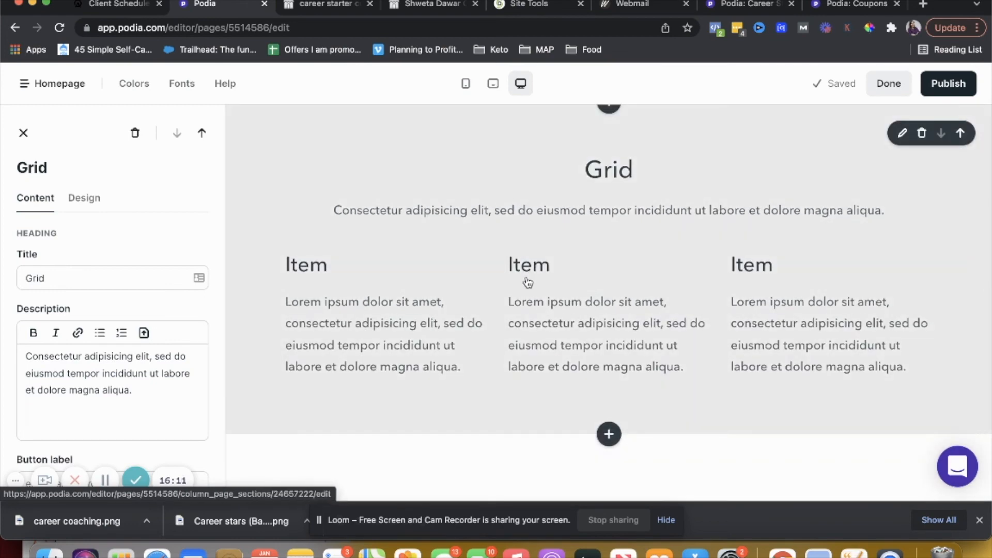
scroll(473, 247, "up", 5)
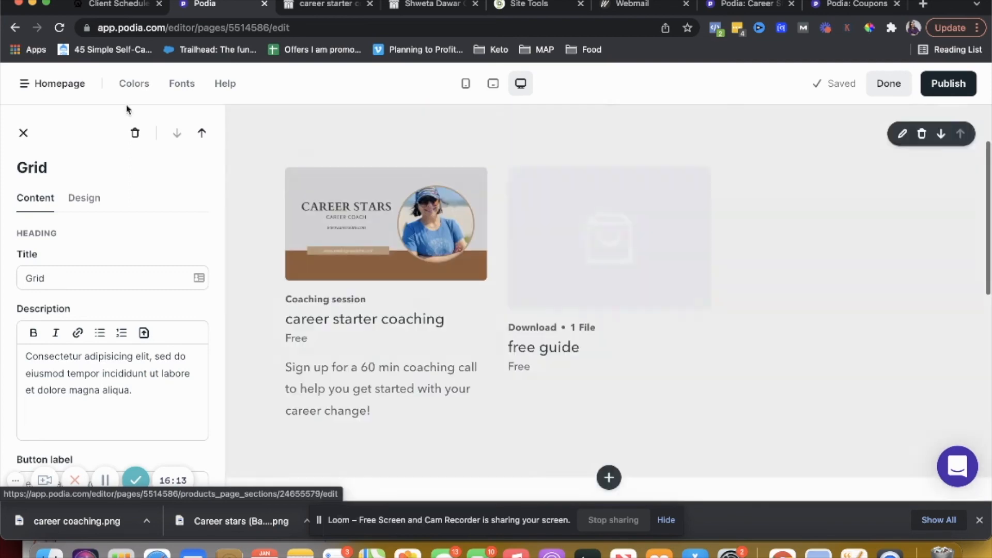
Open the Shweta Dawar Community page and scroll through its sections
left_click(54, 86)
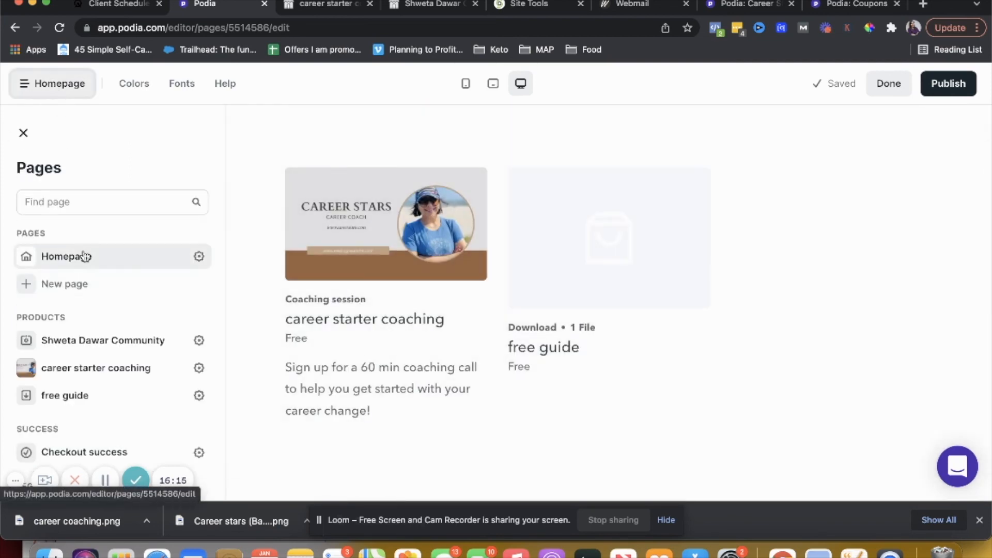
scroll(103, 344, "down", 2)
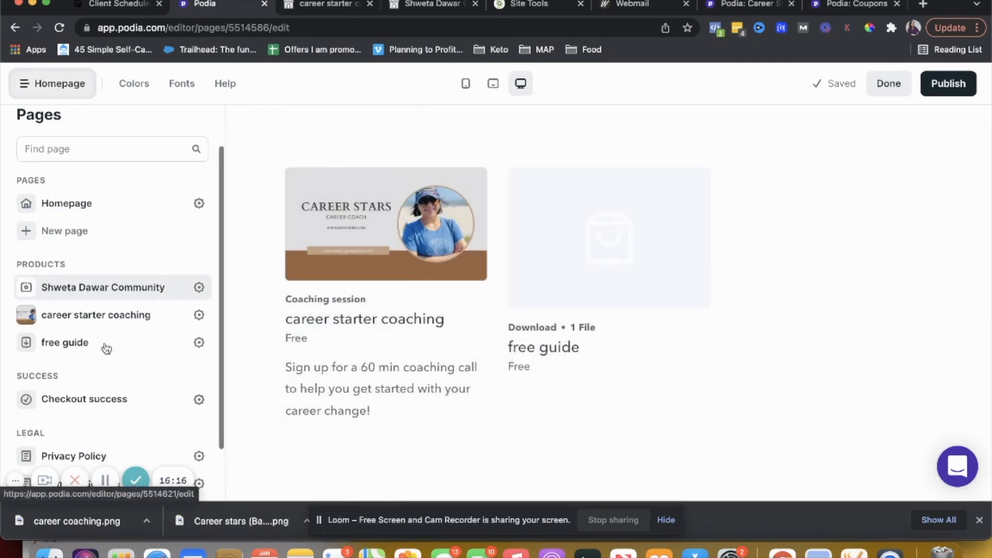
left_click(98, 291)
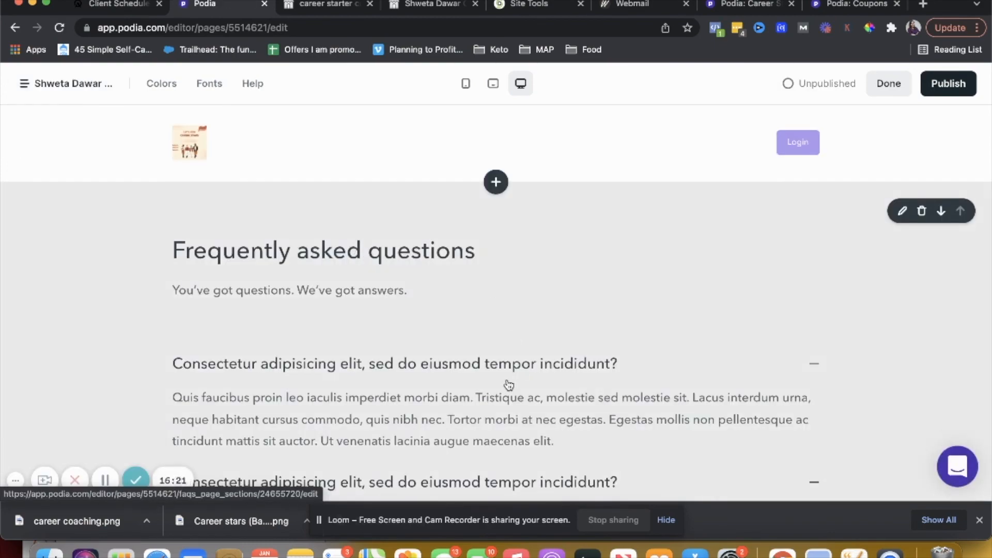
scroll(509, 385, "down", 15)
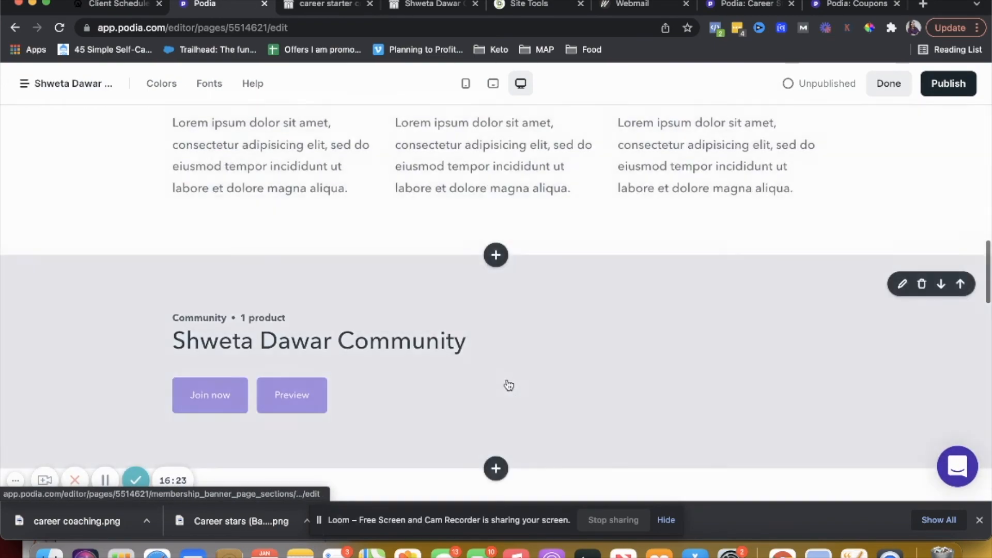
scroll(509, 385, "down", 10)
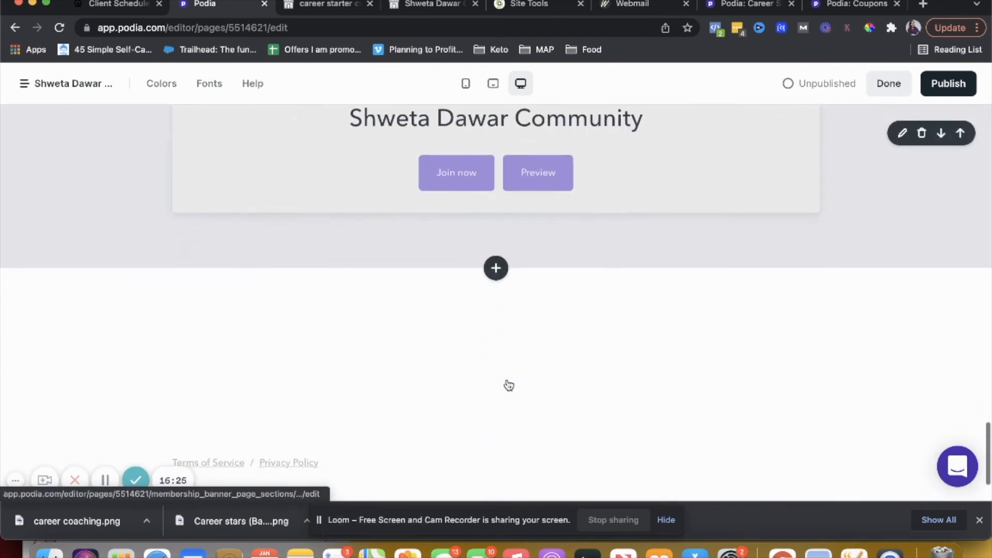
scroll(509, 385, "down", 2)
scroll(509, 385, "up", 15)
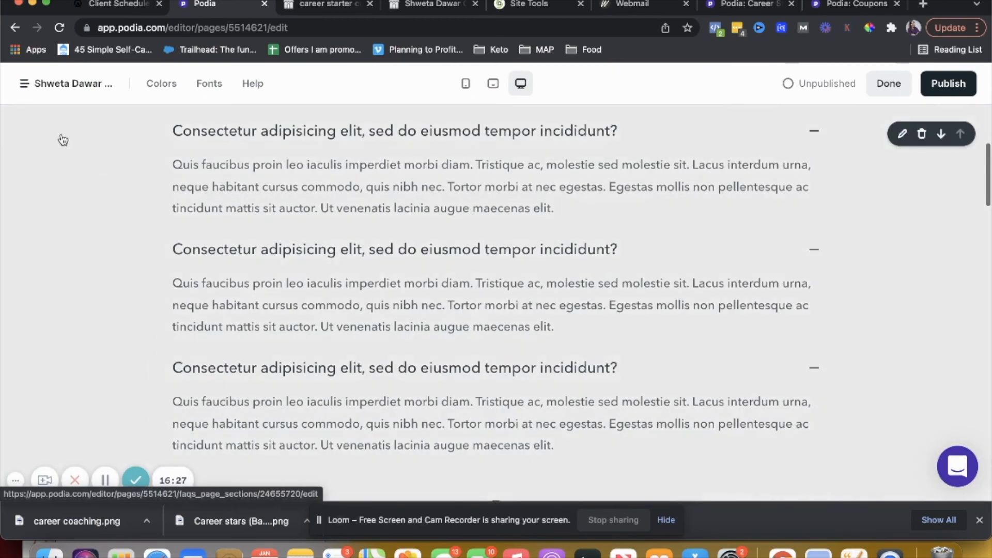
Open the Checkout success page, then go back to the Homepage
left_click(39, 89)
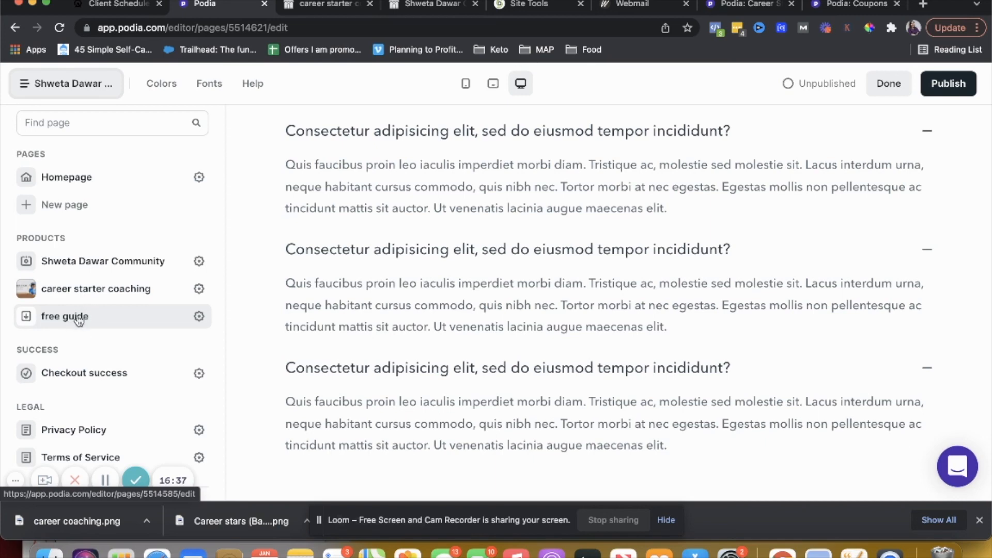
left_click(93, 372)
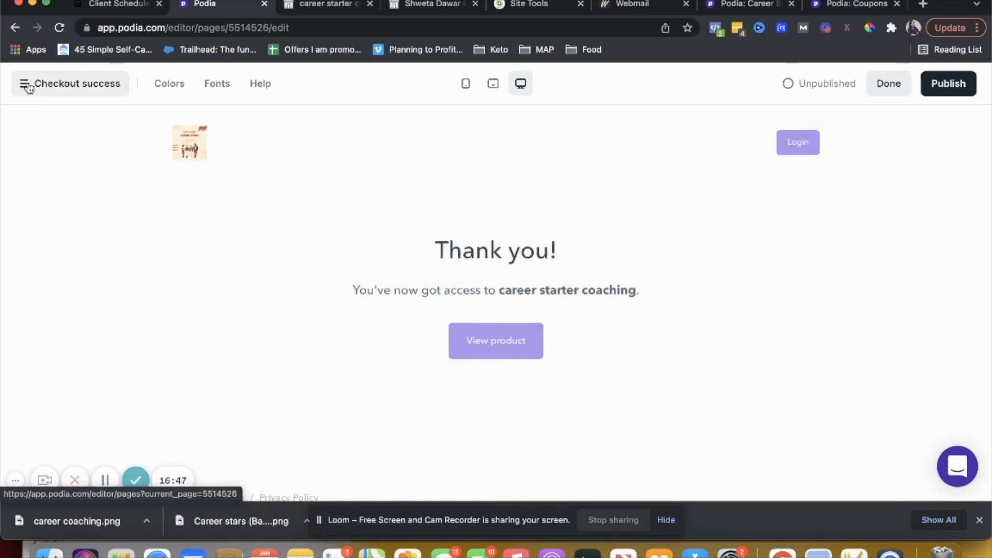
left_click(24, 84)
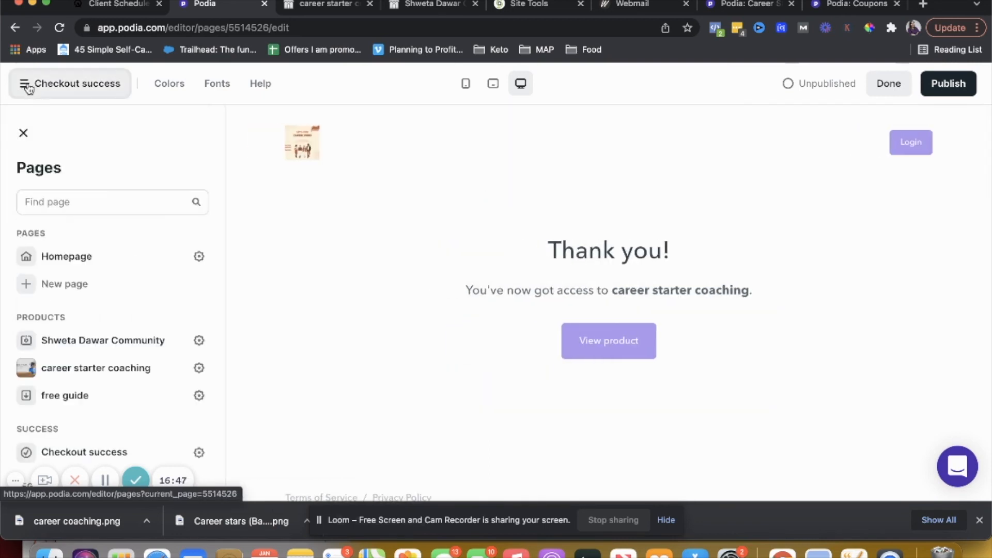
scroll(121, 366, "down", 3)
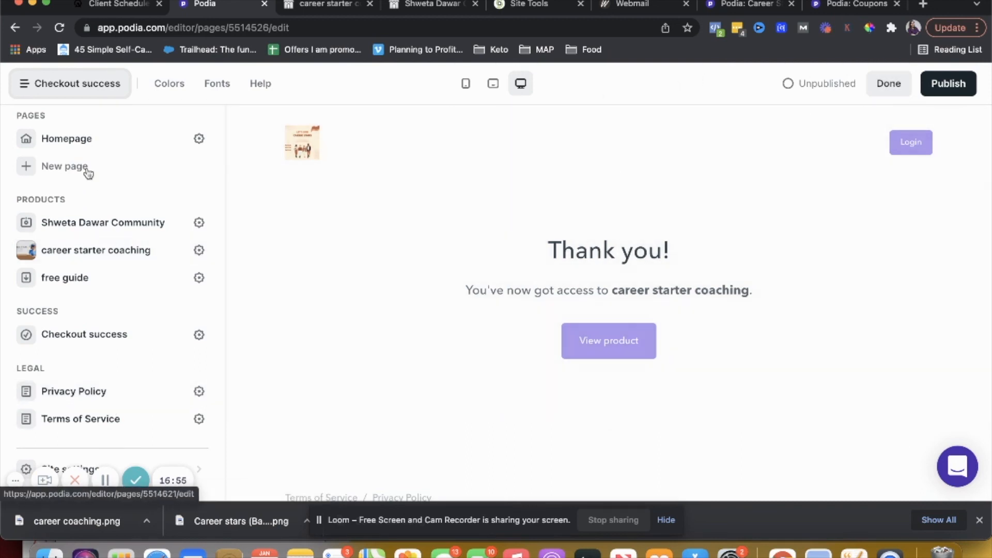
left_click(87, 146)
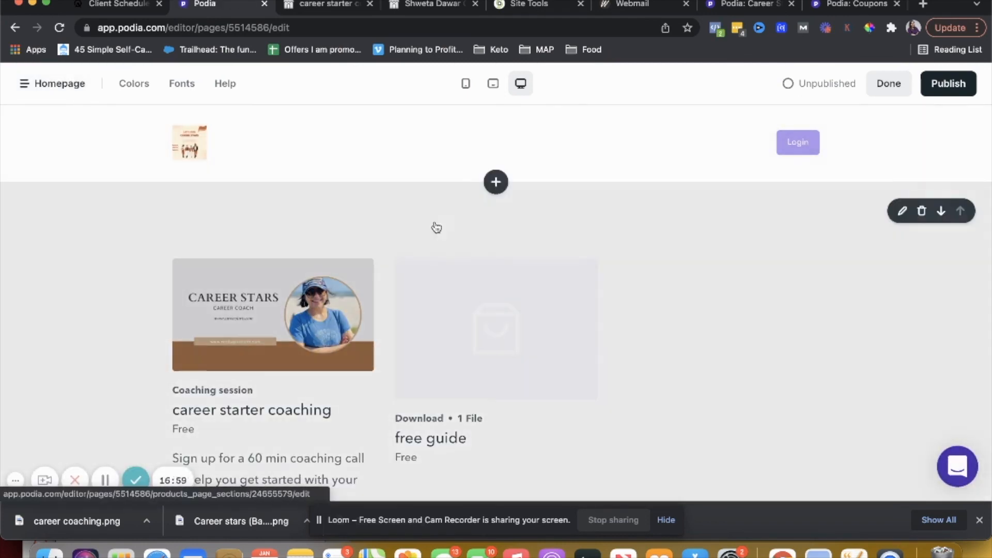
Add a Newsletter section above the products section on the Homepage
left_click(496, 183)
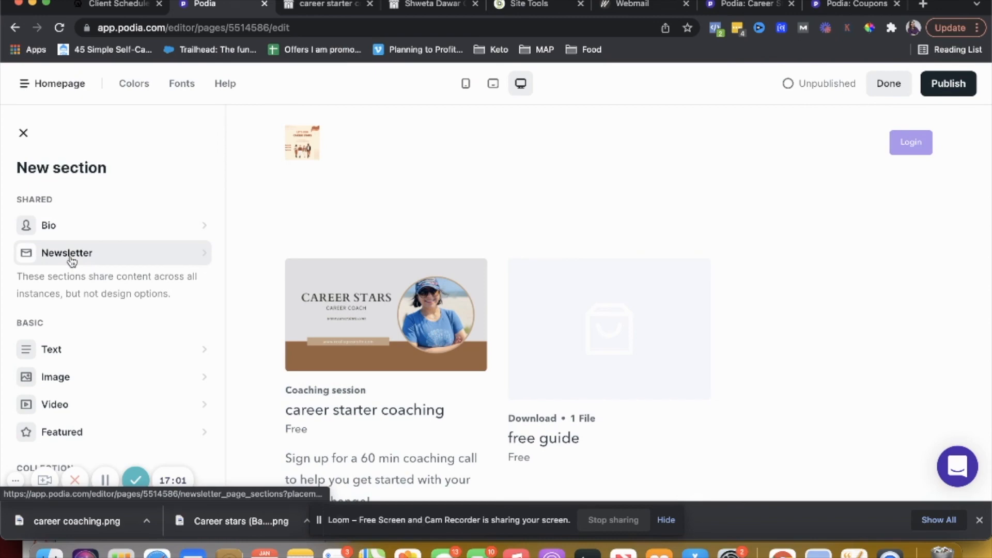
left_click(57, 256)
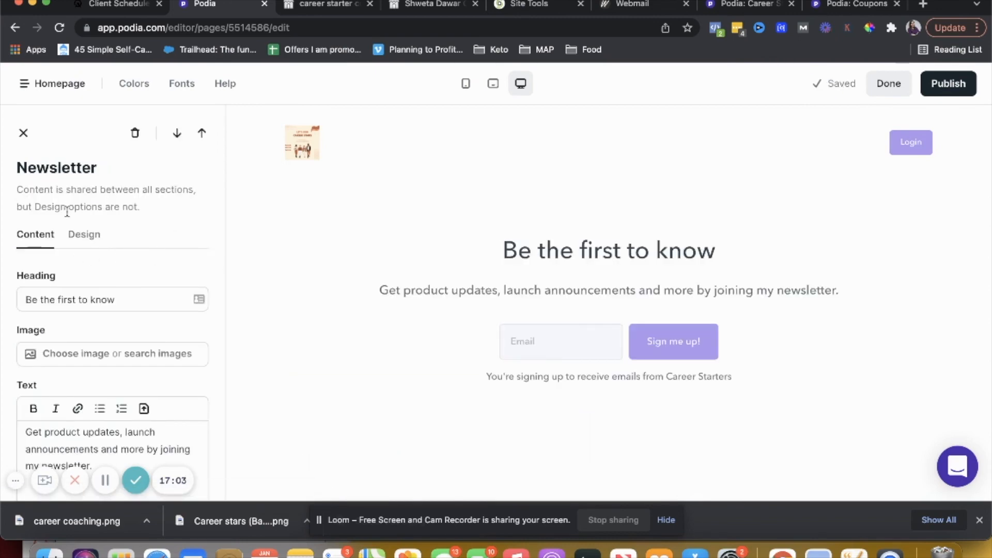
Examine the newsletter section's Design and Content options, including layout, style, colors and text fields
left_click(89, 246)
scroll(142, 335, "down", 1)
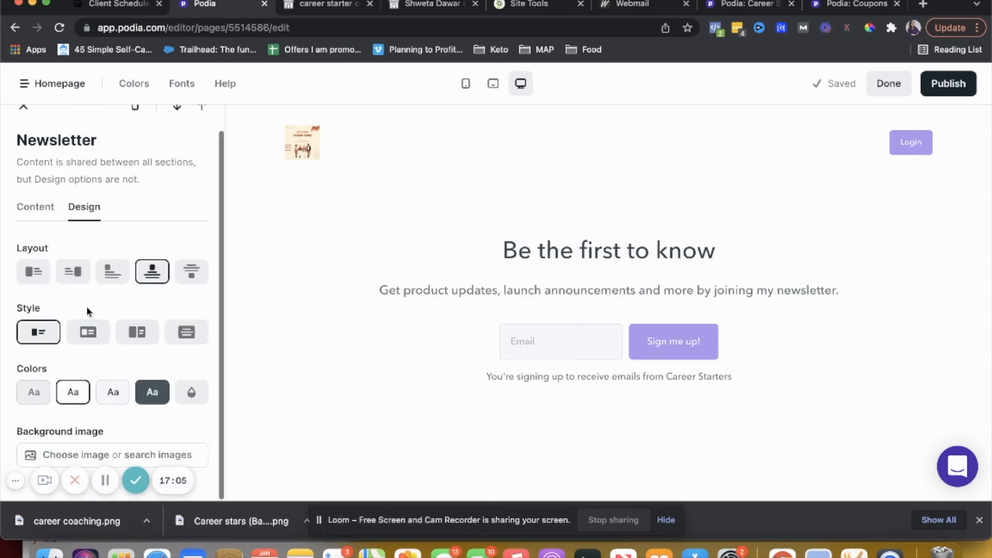
scroll(120, 336, "up", 1)
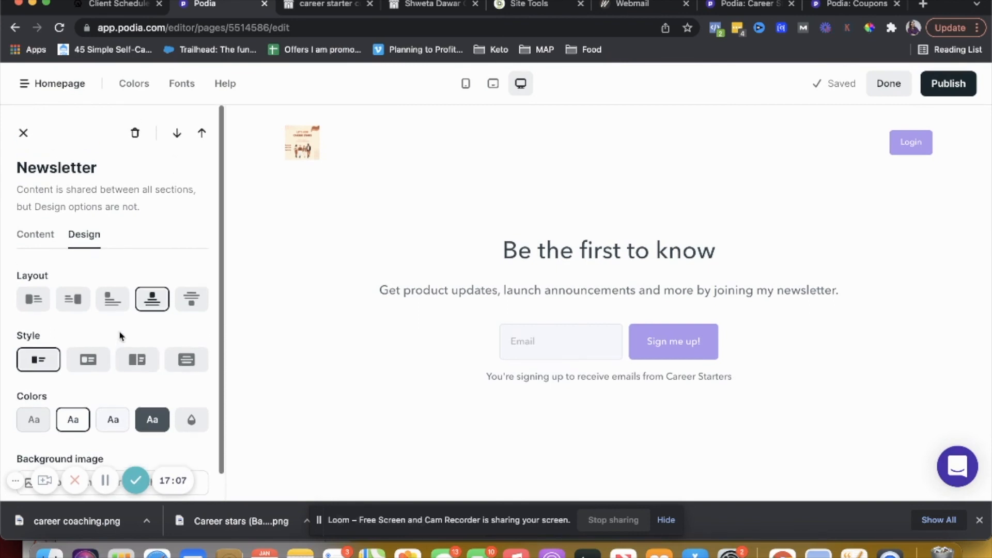
left_click(37, 234)
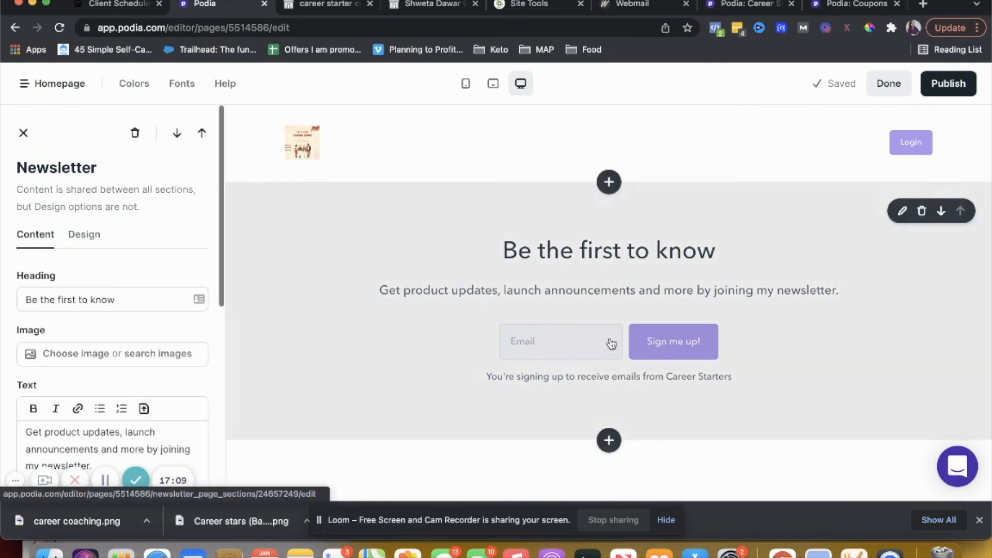
left_click(900, 213)
scroll(155, 331, "down", 4)
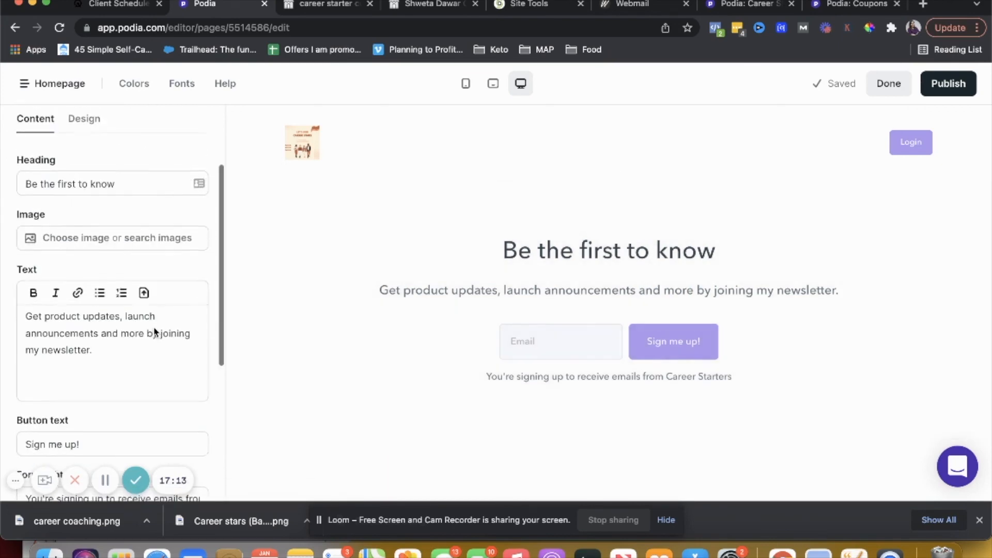
scroll(154, 332, "down", 4)
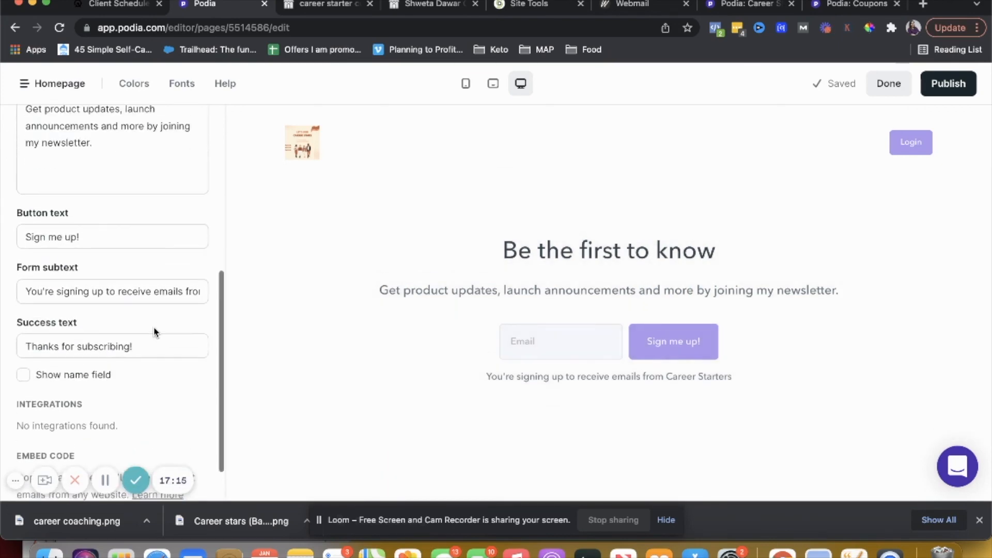
scroll(154, 333, "up", 6)
left_click(85, 235)
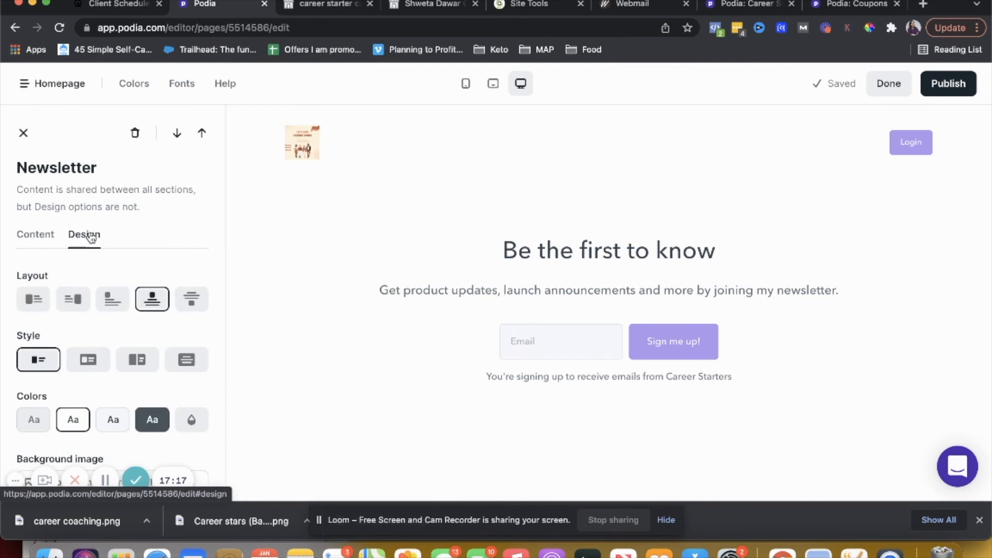
scroll(140, 387, "down", 1)
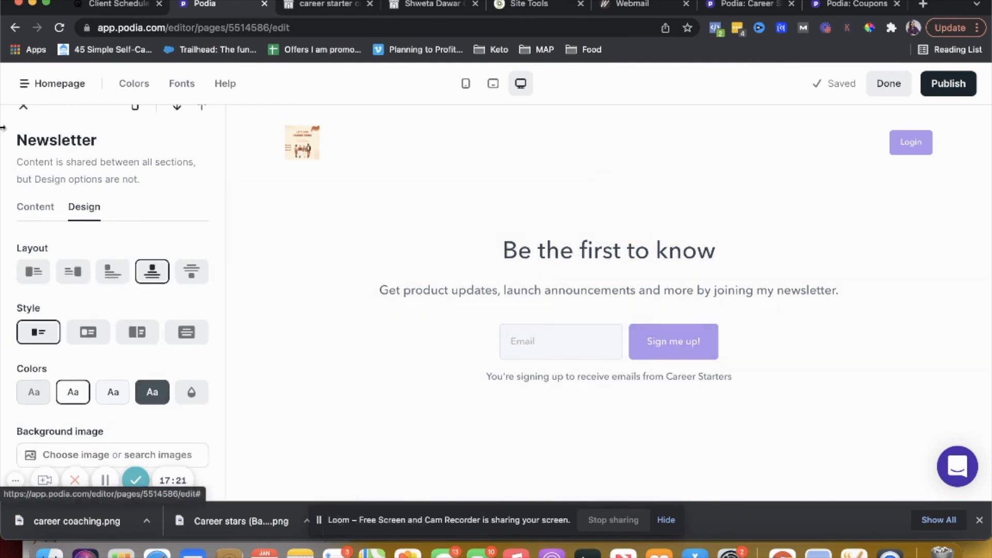
left_click(24, 107)
Open the Site settings and examine the favicon, search description, preview image and popup fields
left_click(23, 84)
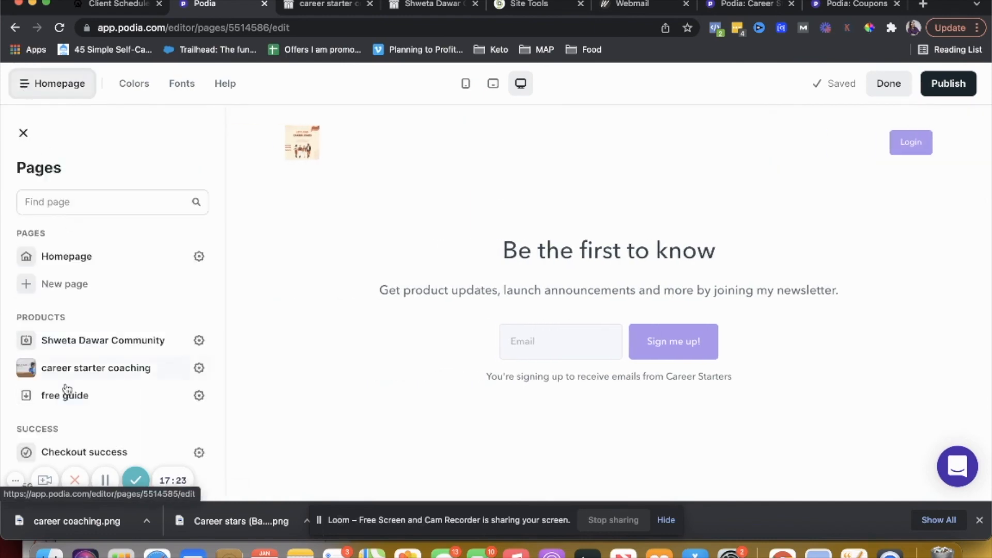
scroll(66, 384, "down", 3)
left_click(24, 462)
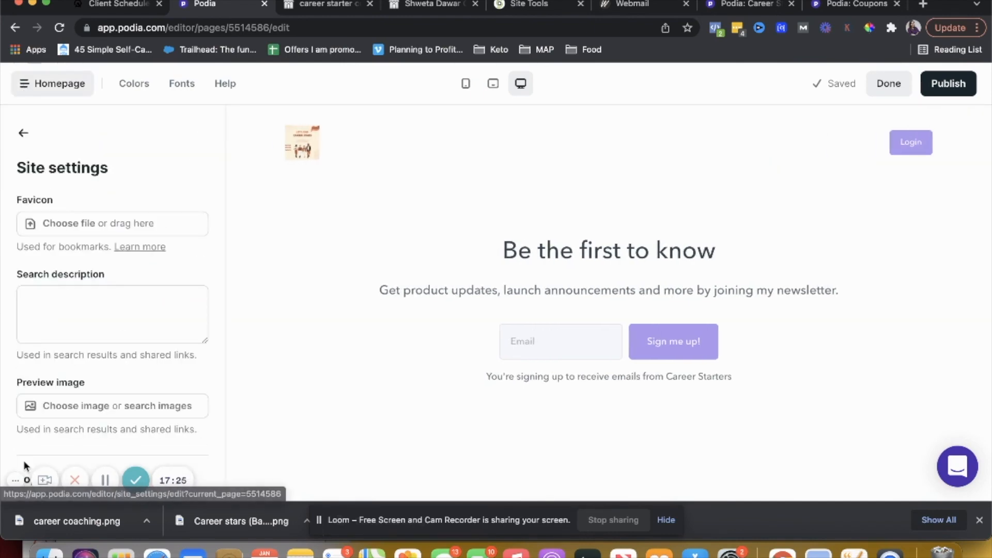
scroll(90, 282, "down", 5)
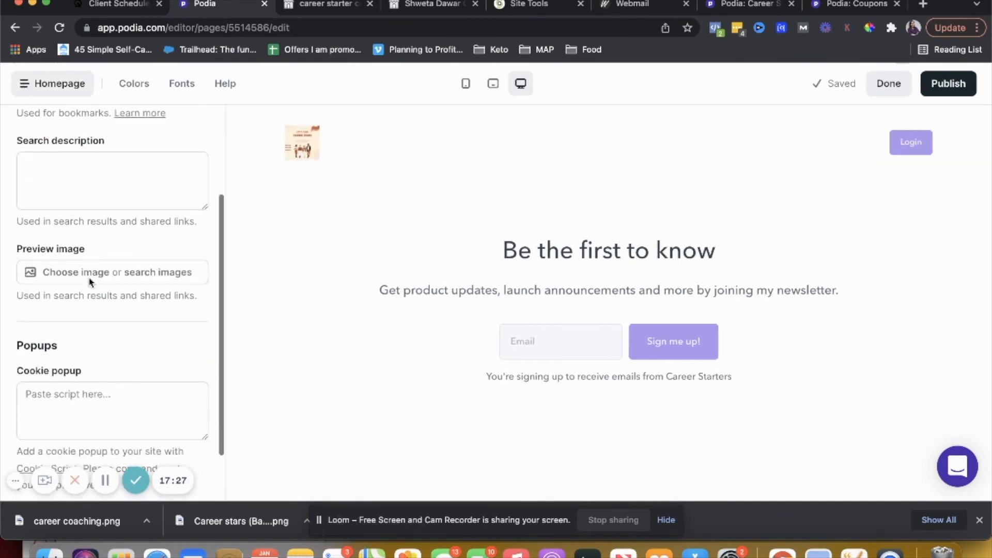
scroll(89, 281, "up", 5)
left_click(67, 319)
scroll(67, 318, "down", 3)
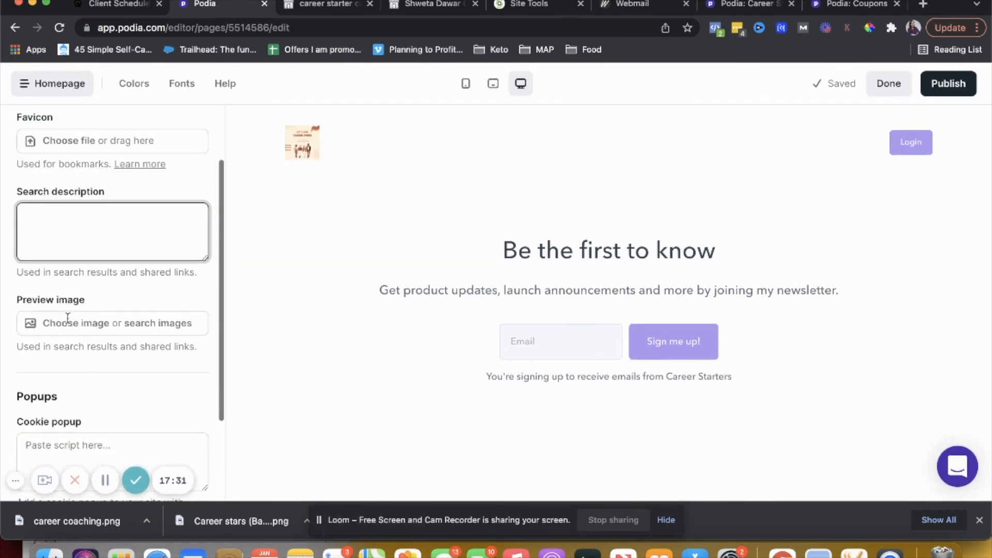
scroll(67, 318, "up", 3)
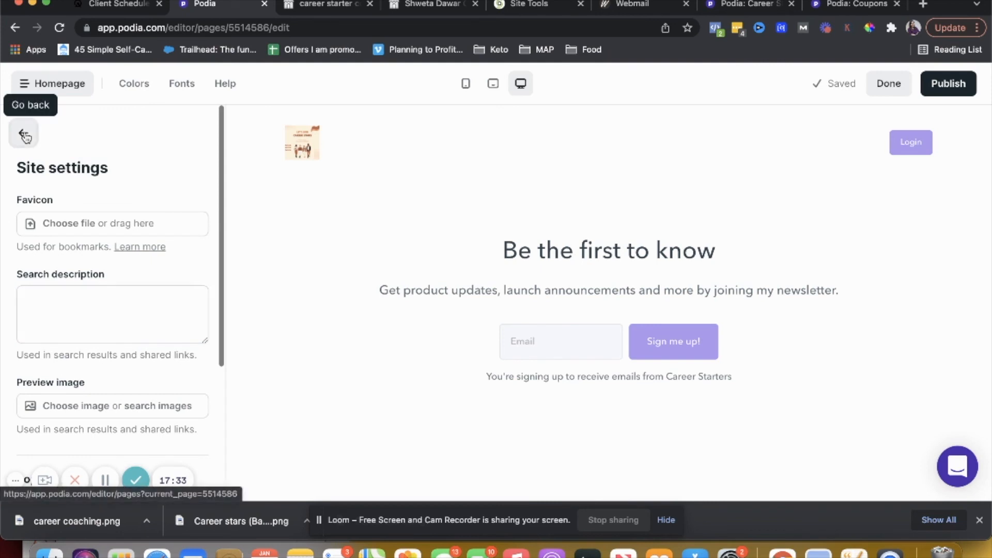
left_click(23, 133)
Review the site colors and fonts settings and leave the site editor
left_click(130, 93)
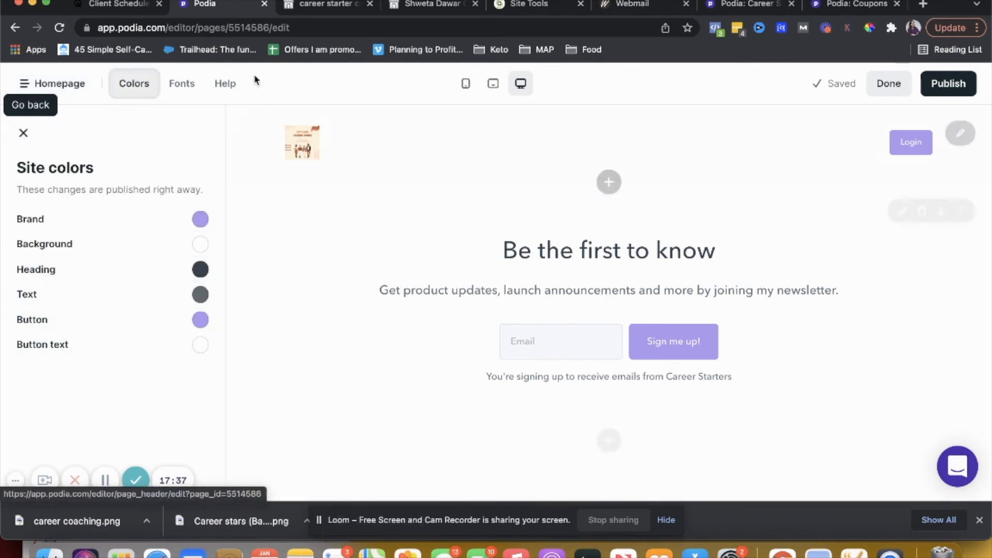
left_click(188, 87)
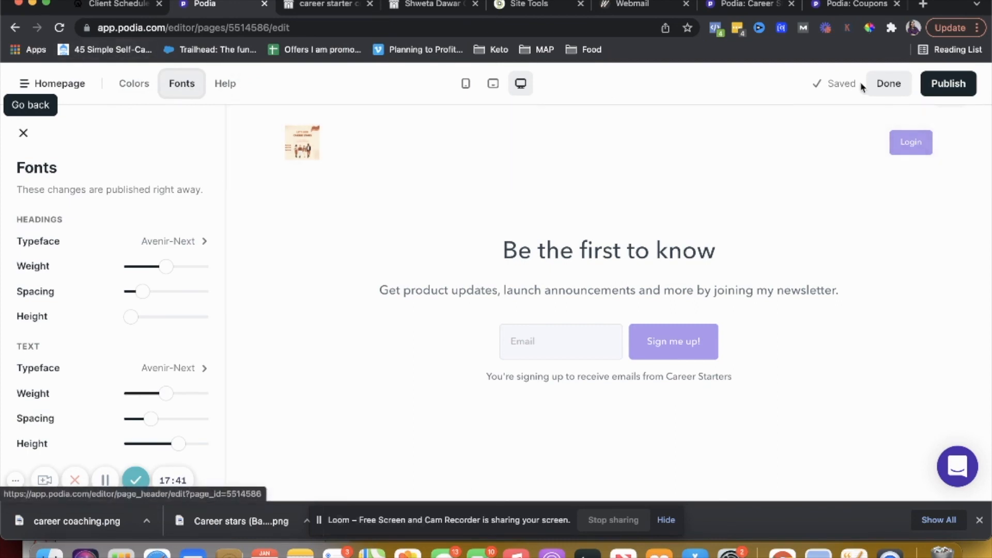
left_click(884, 84)
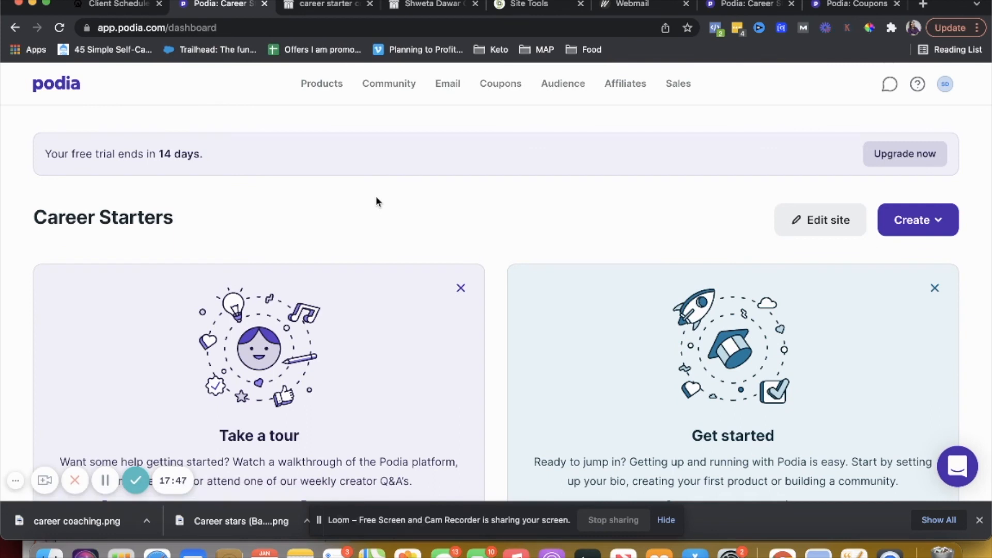
Open the career starter coaching product from the Products list for editing
left_click(329, 89)
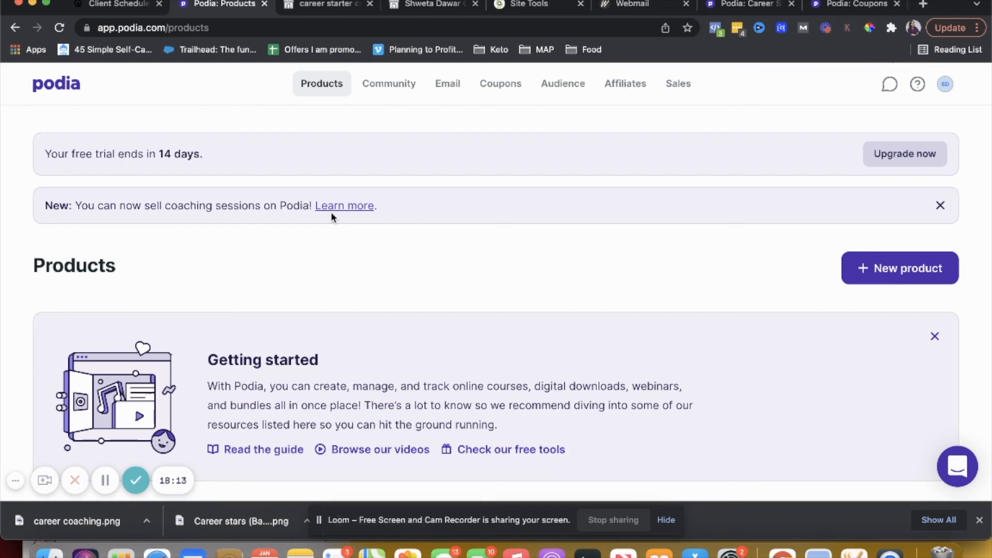
scroll(332, 216, "down", 5)
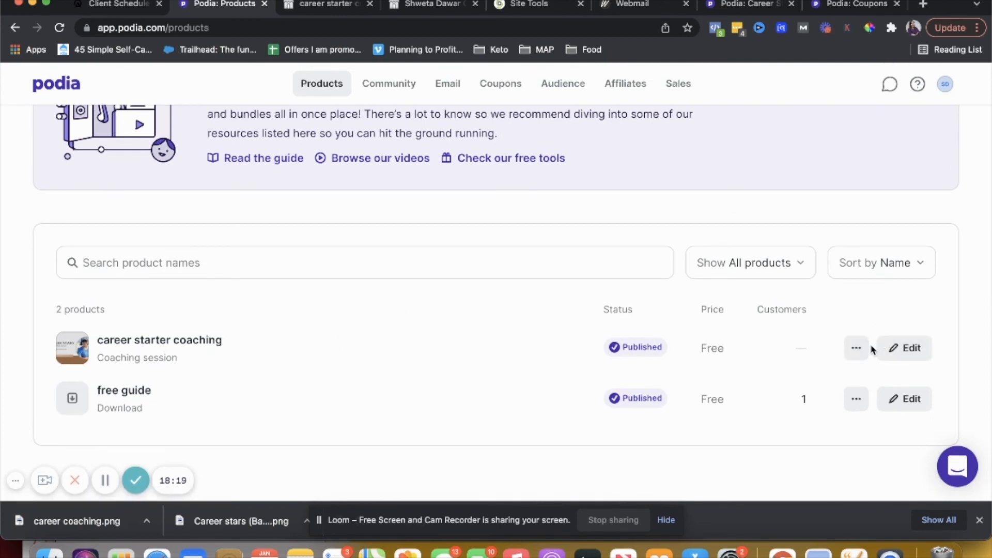
left_click(897, 352)
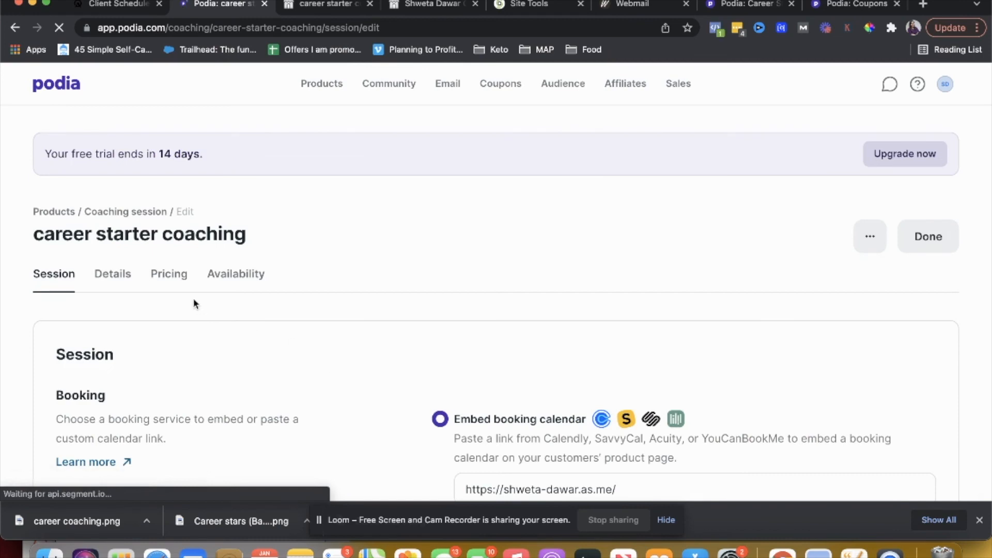
left_click(216, 279)
left_click(66, 286)
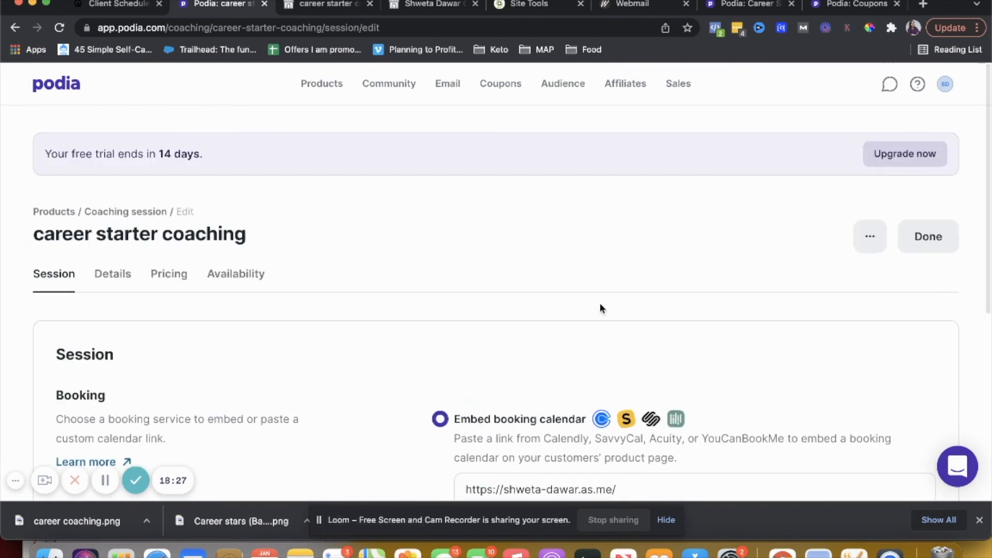
Preview the career starter coaching page as a customer and return to the product editor tab
left_click(863, 236)
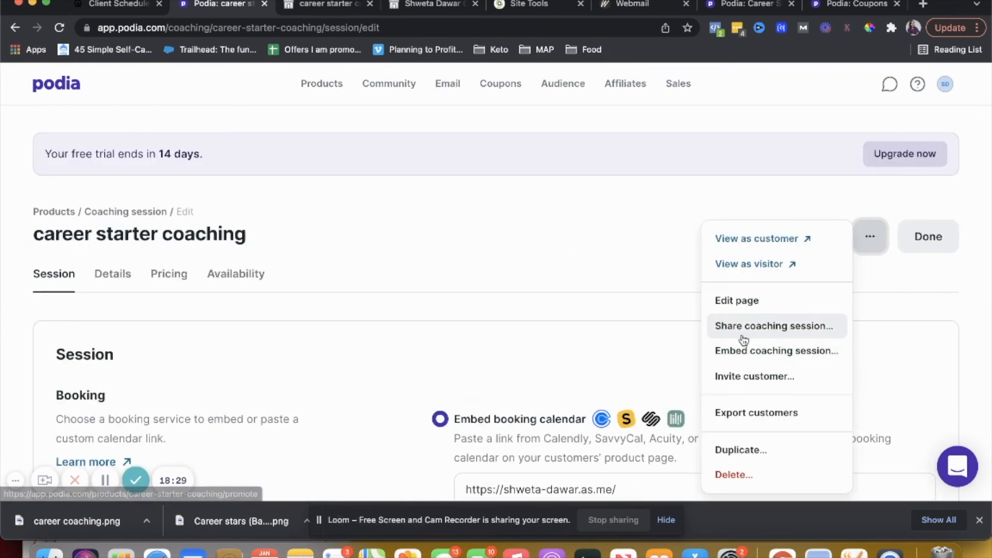
left_click(746, 242)
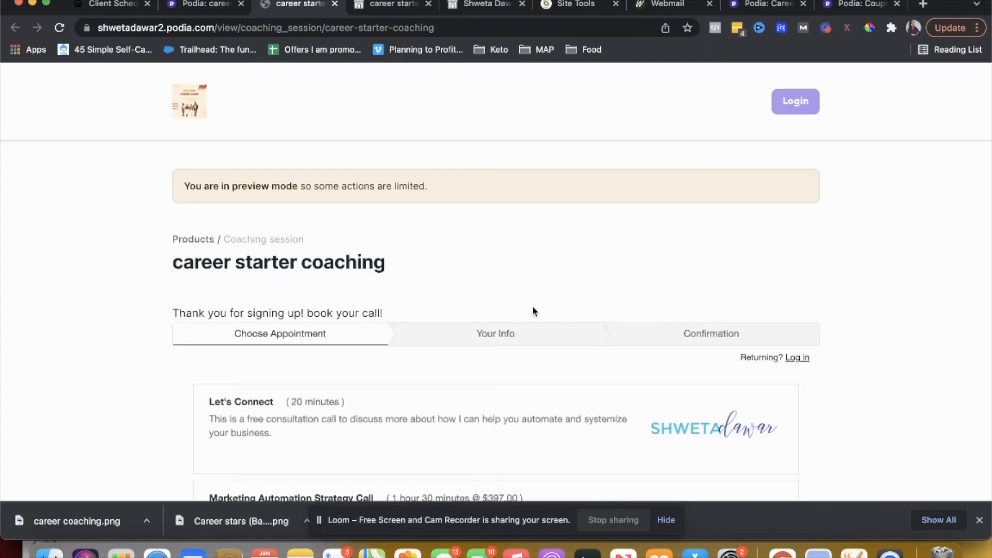
scroll(620, 336, "down", 3)
scroll(580, 347, "down", 3)
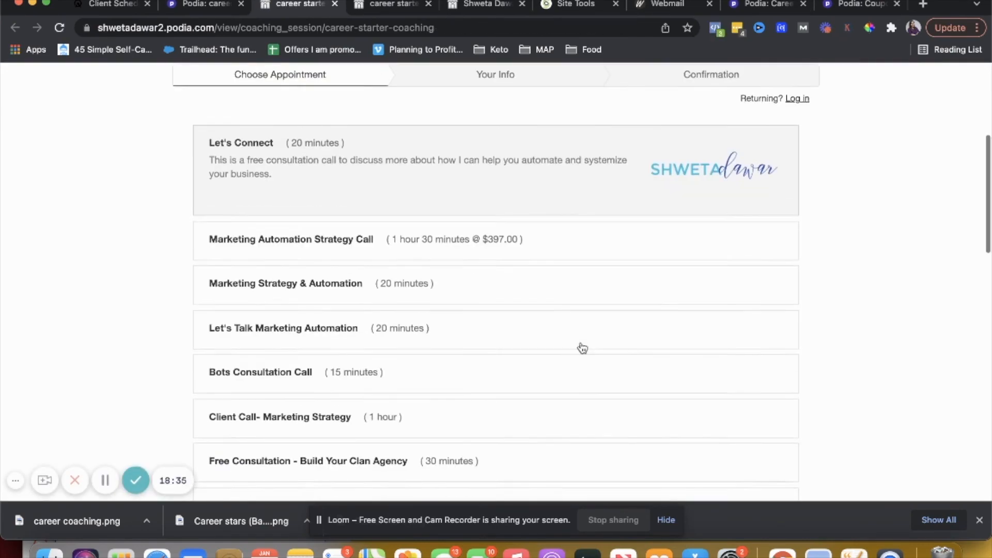
scroll(472, 316, "up", 6)
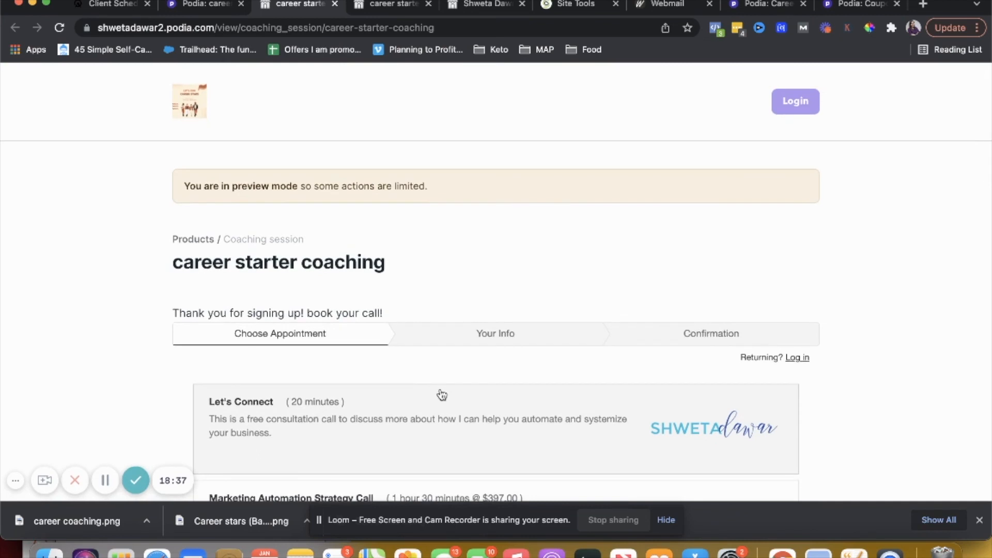
left_click(195, 9)
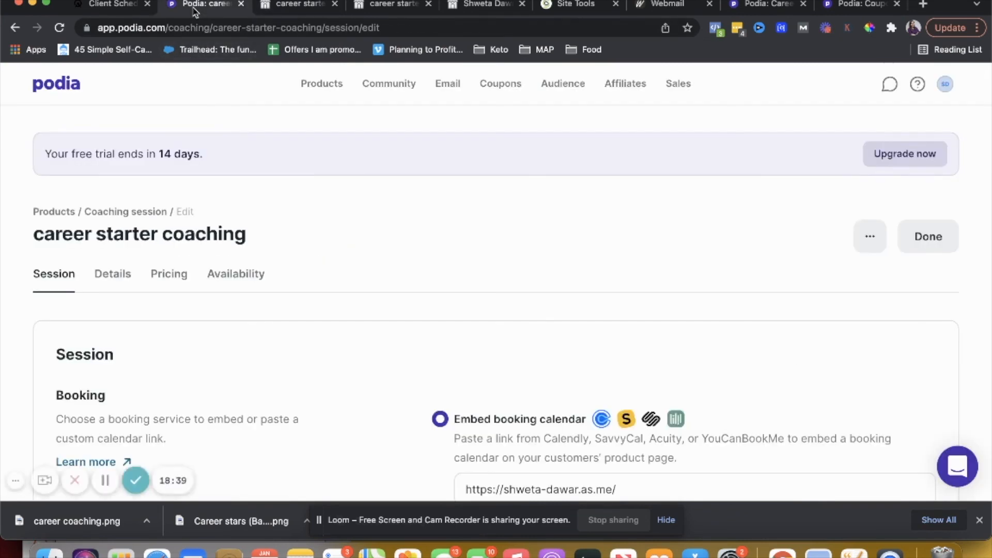